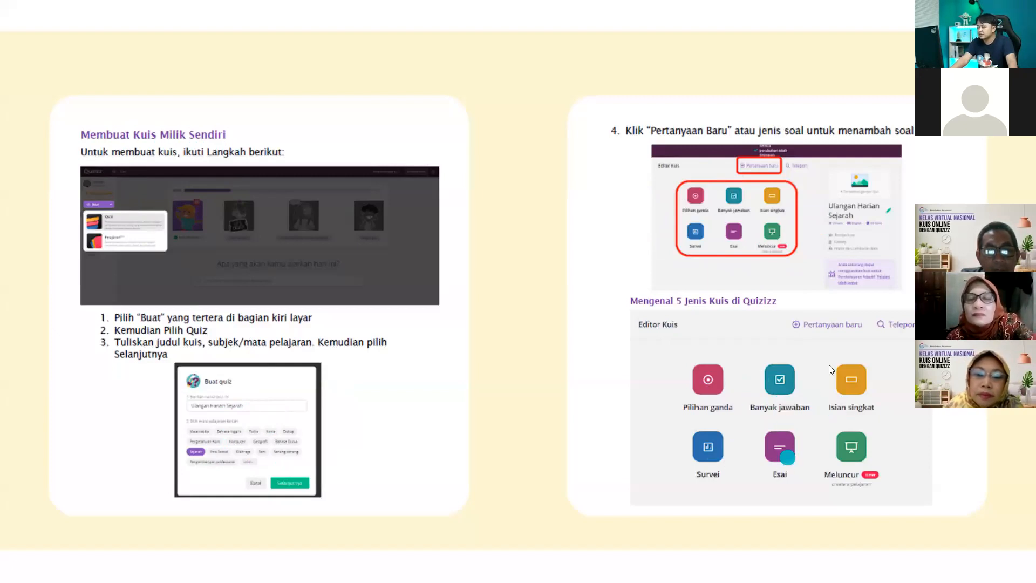
Advance through the last slides, exit the slideshow and restore the browser window
left_click(766, 376)
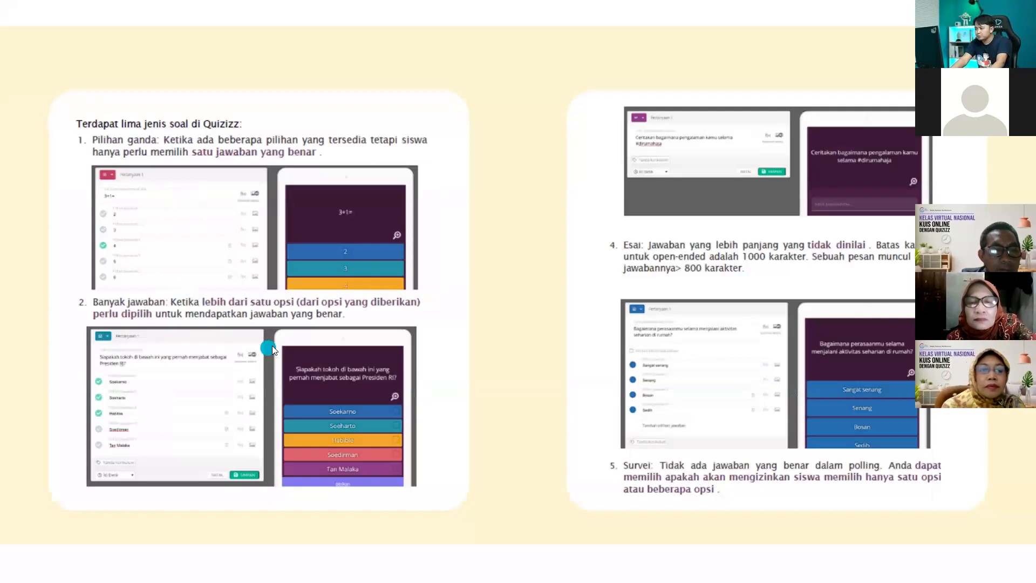
left_click(754, 268)
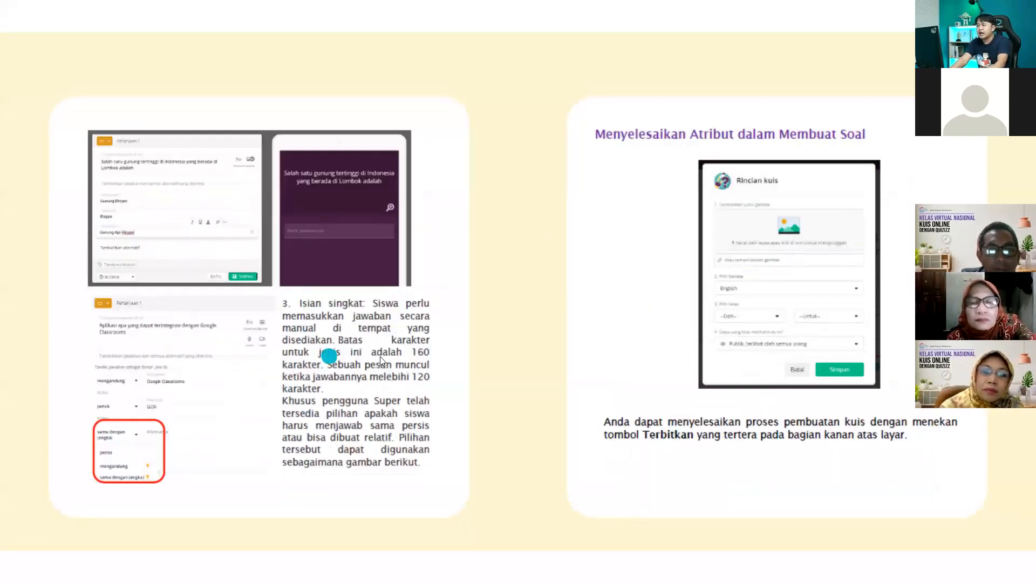
key("Escape")
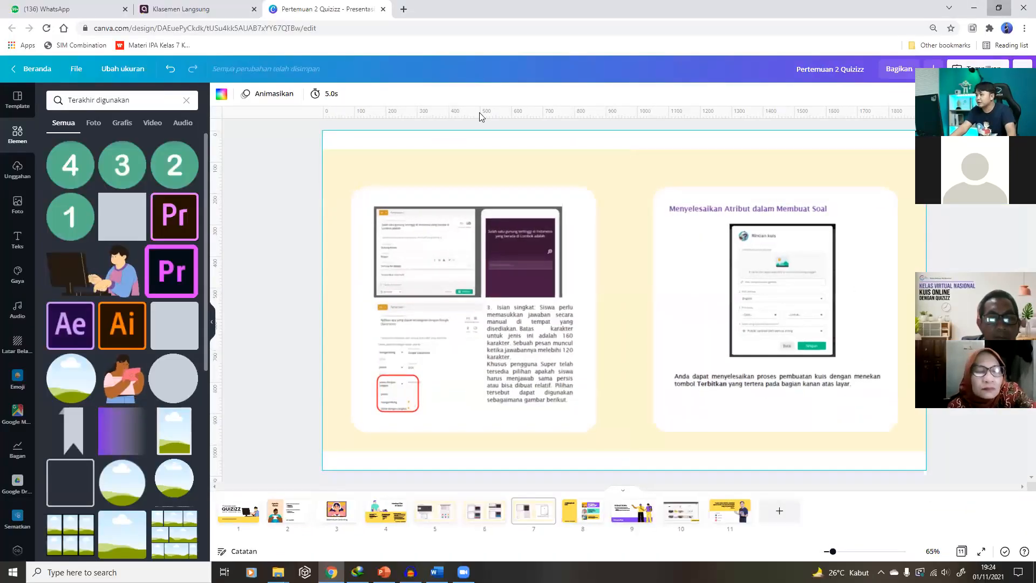
left_click(999, 8)
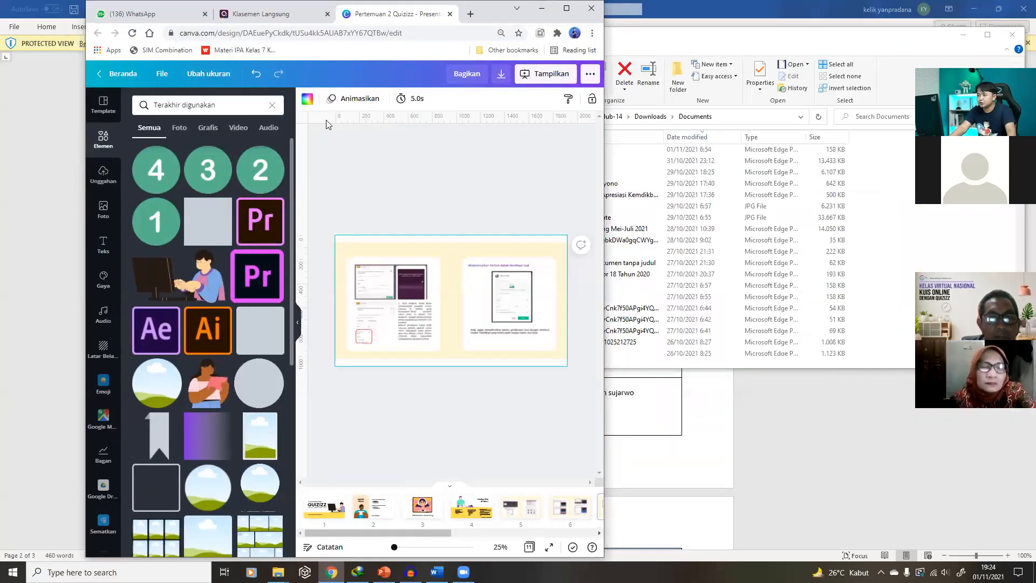
Open quizizz.com in a new maximized tab zoomed out to 110%, then bring up the create options
left_click_drag(466, 19, 426, 132)
left_click(430, 127)
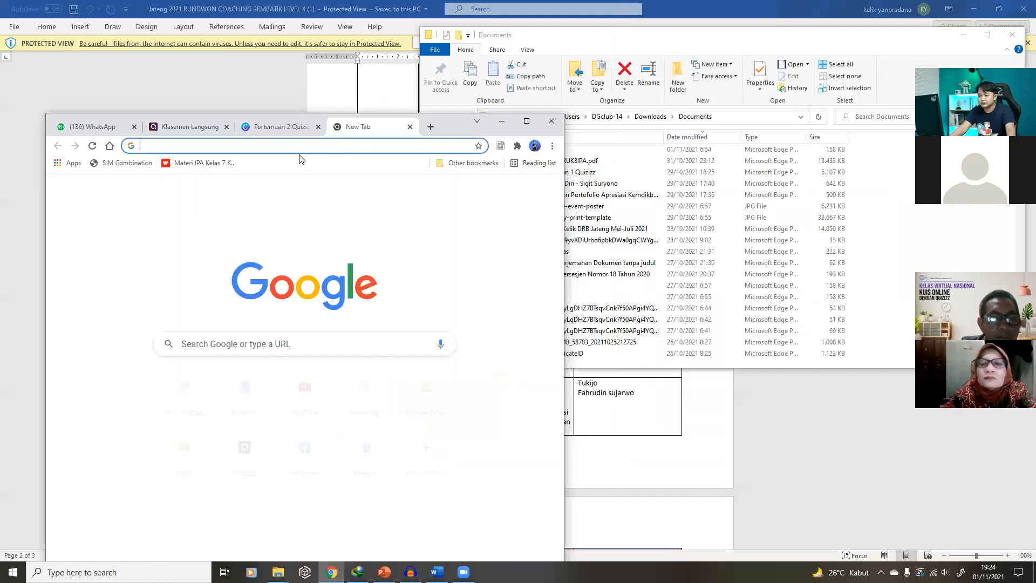
type("q")
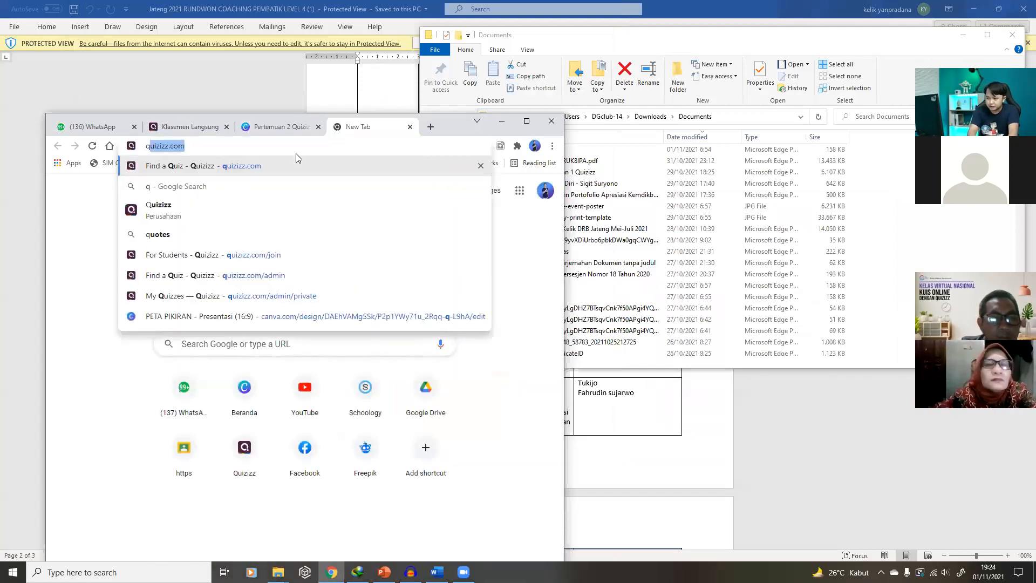
key("Return")
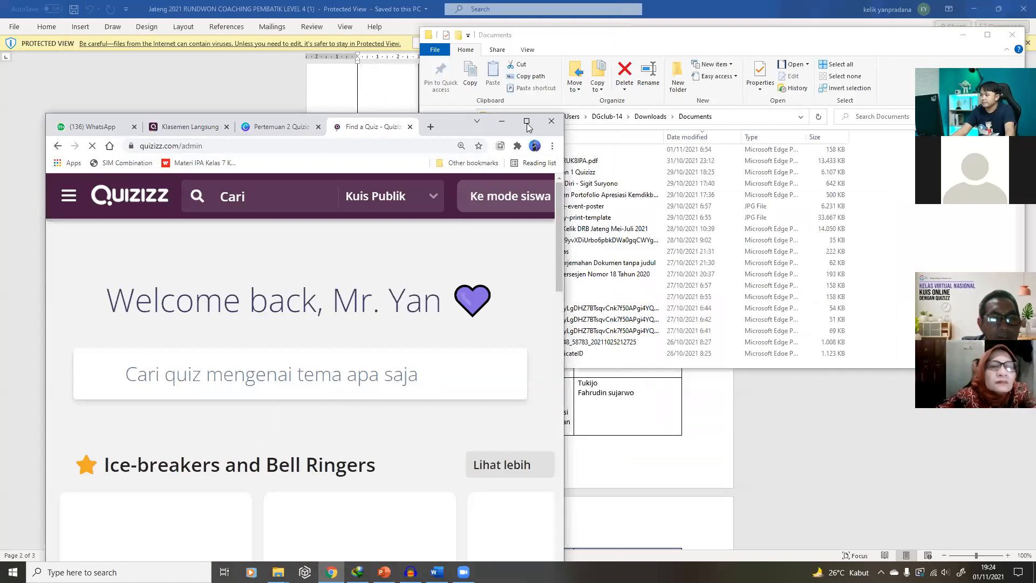
left_click(526, 121)
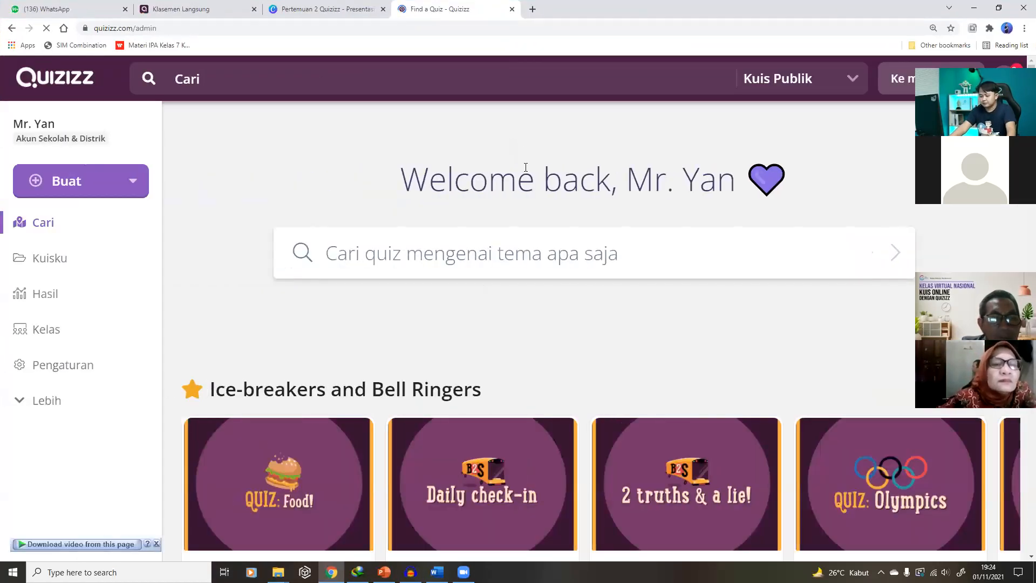
key("ctrl+minus")
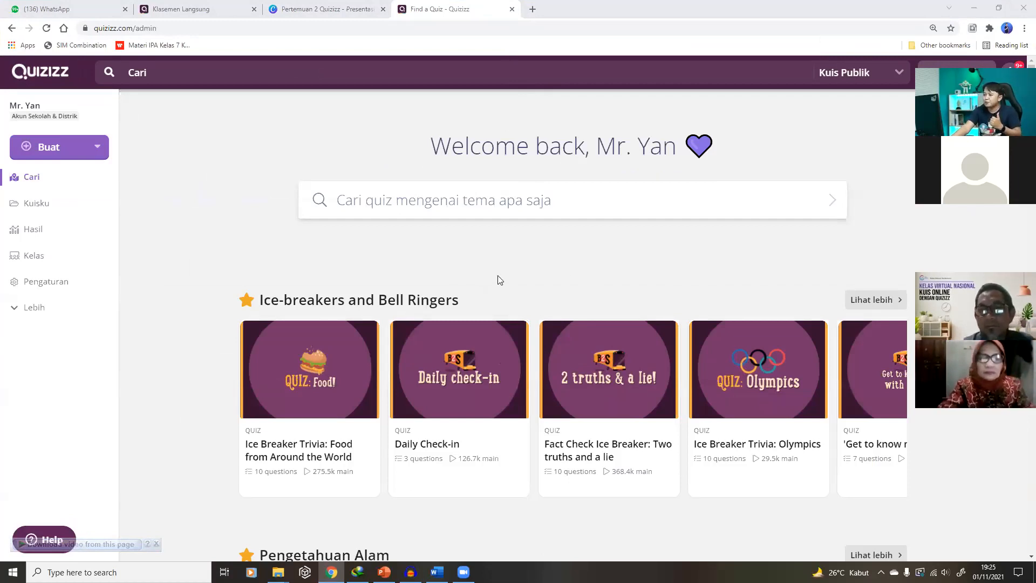
left_click(50, 147)
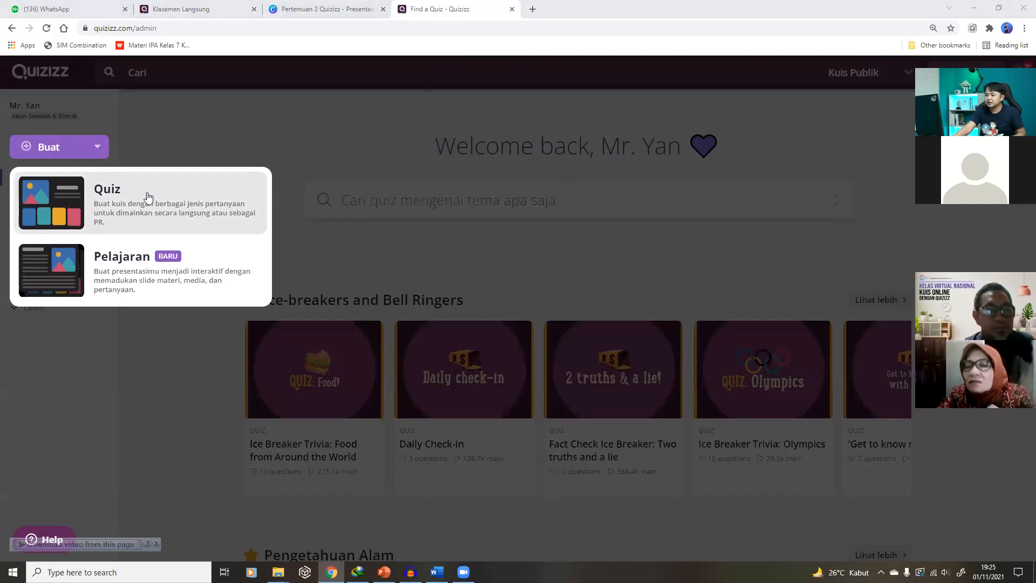
Choose Quiz from the create menu to start a new quiz
left_click(148, 195)
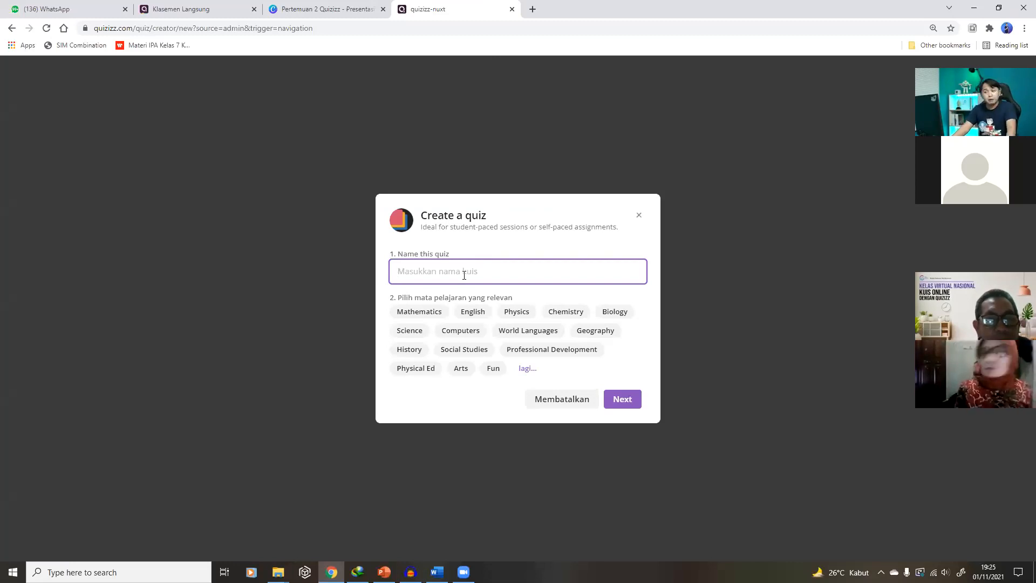
Name the new quiz 'Gaya', replacing the mistyped 'tekanan'
type("tekanan")
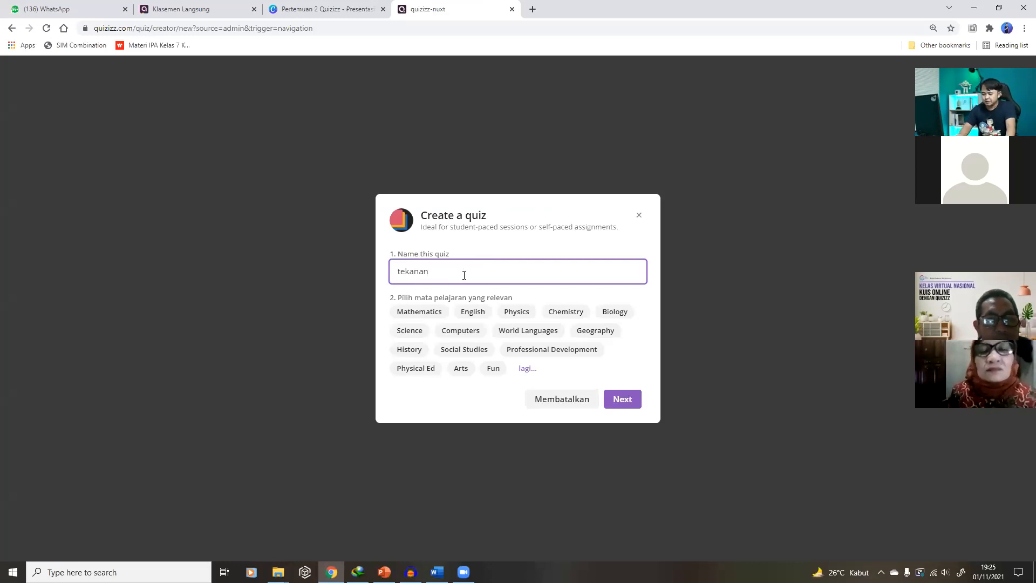
key("BackSpace")
key("BackSpace")
key("BackSpace")
key("BackSpace")
key("BackSpace")
key("BackSpace")
key("BackSpace")
type("T")
key("BackSpace")
type("Gaya")
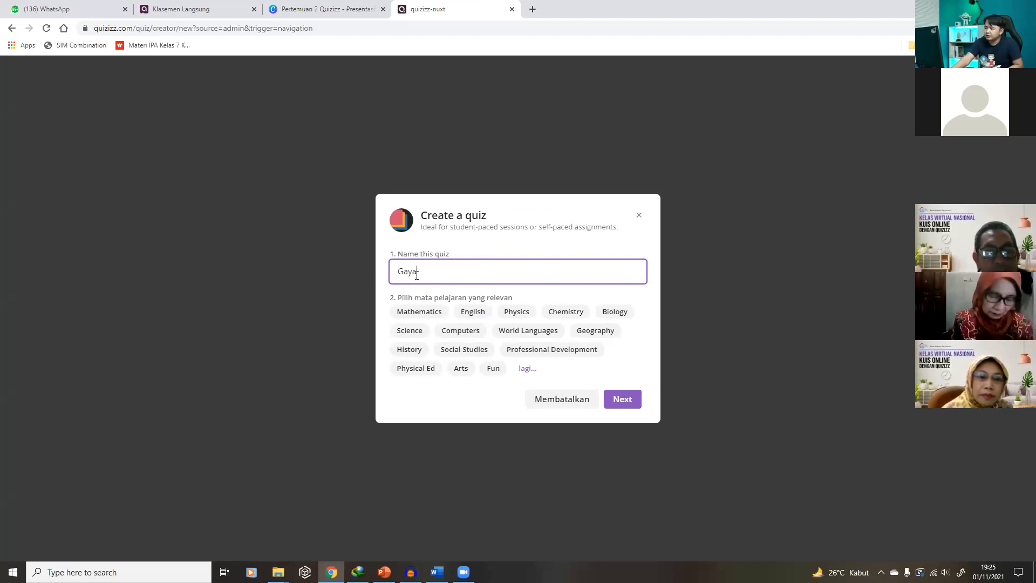
Tag the quiz with Physics and Science only, then confirm the setup
left_click(516, 314)
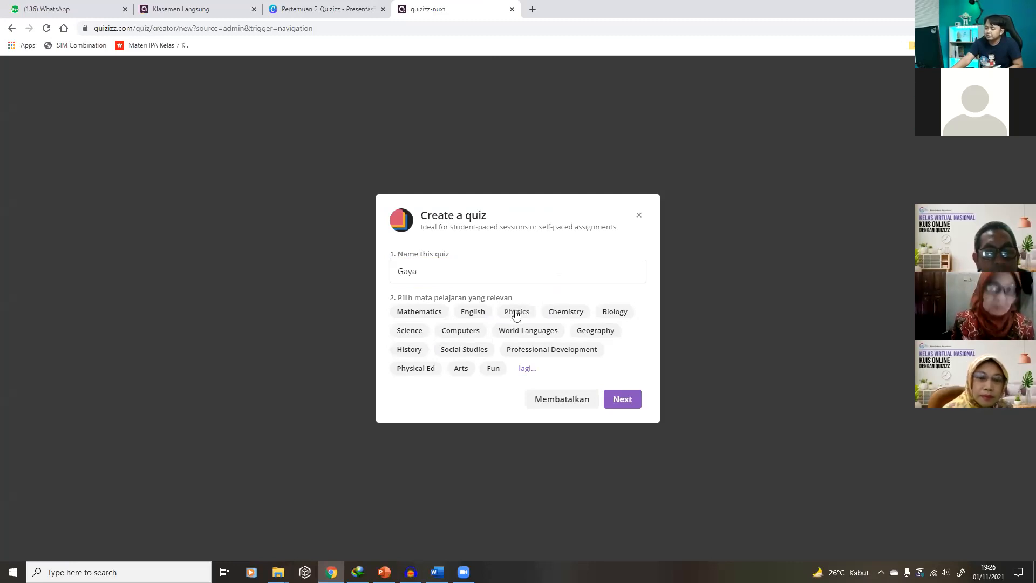
left_click(409, 333)
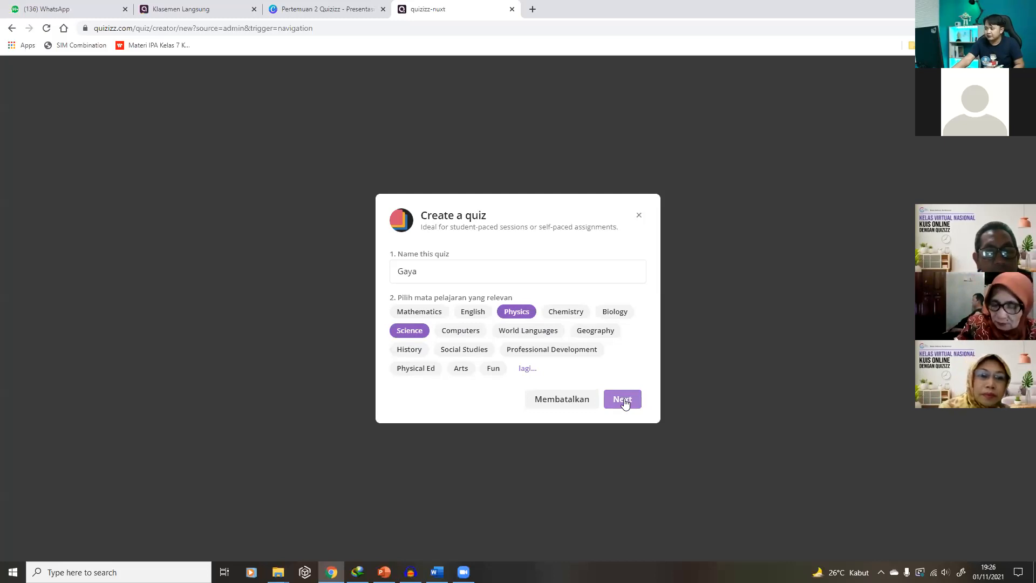
left_click(448, 265)
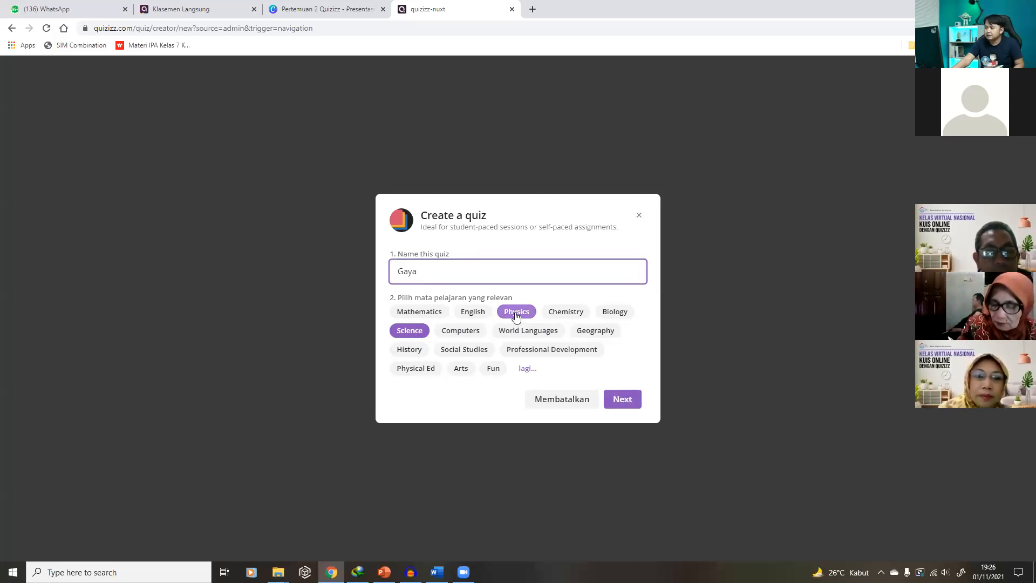
left_click(492, 372)
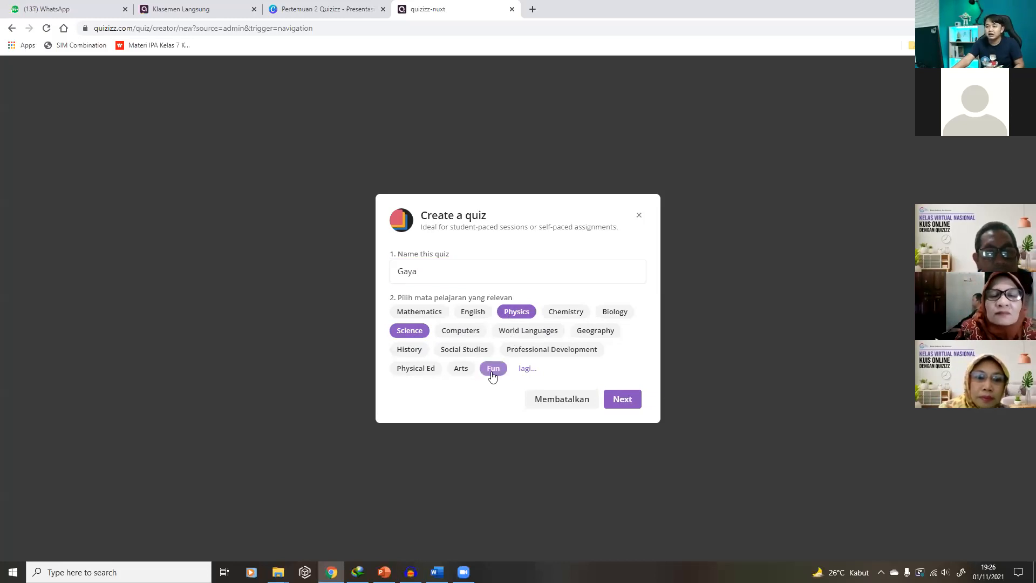
left_click(492, 373)
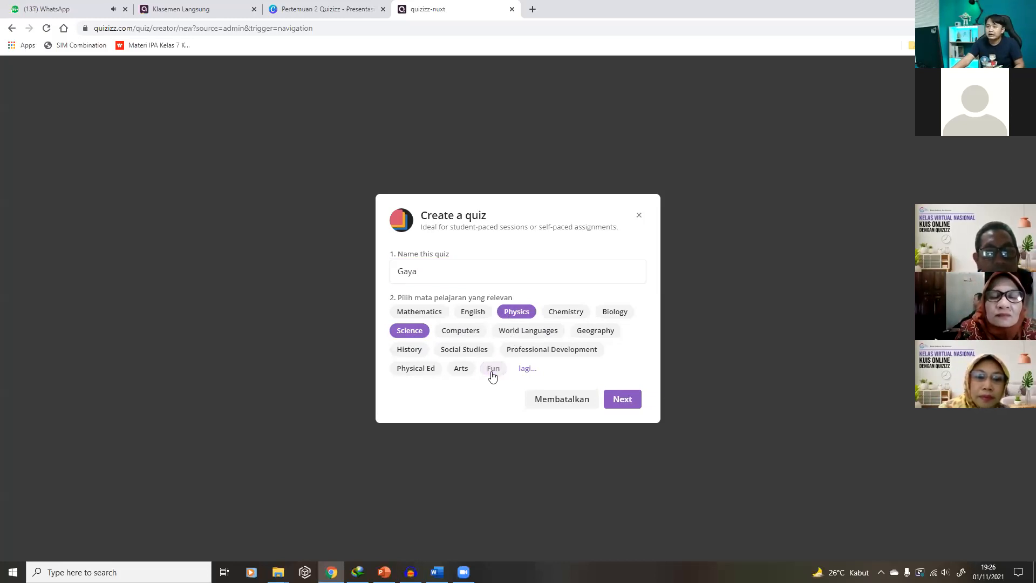
left_click(623, 403)
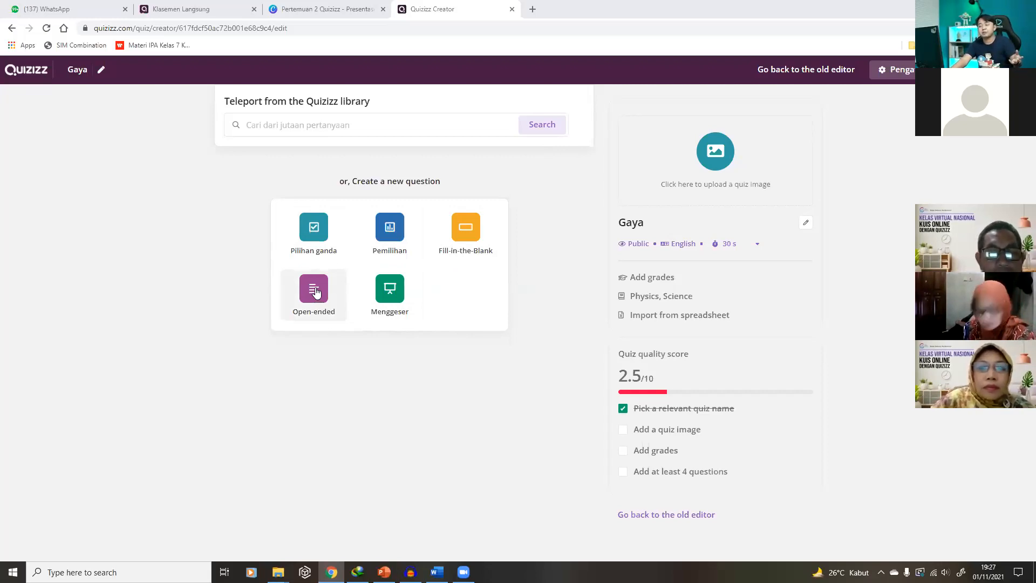
Add a multiple-choice question to the Gaya quiz
left_click(315, 232)
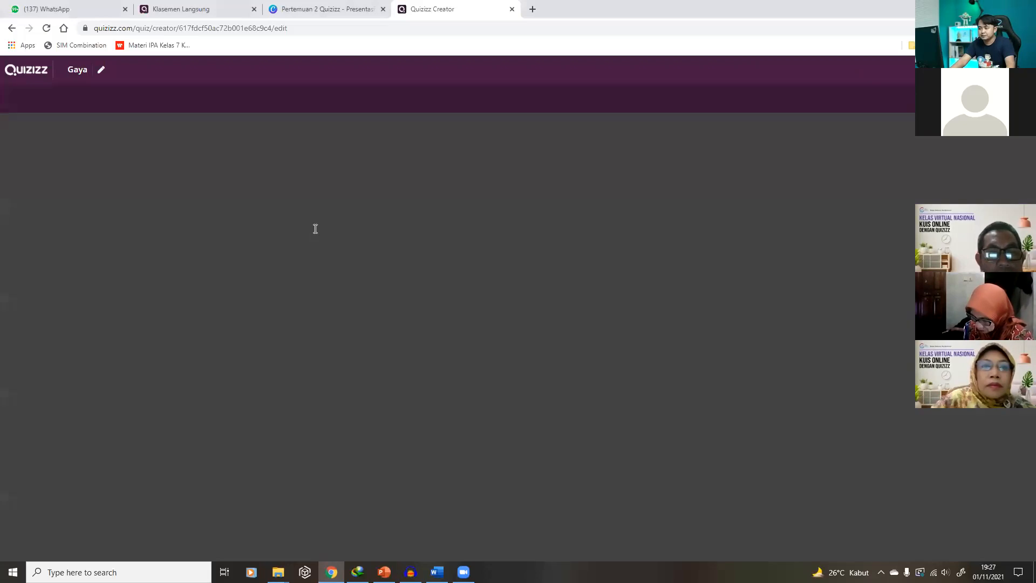
Write the question 'Tarikan atau dorongan merupakan ....'
left_click(457, 229)
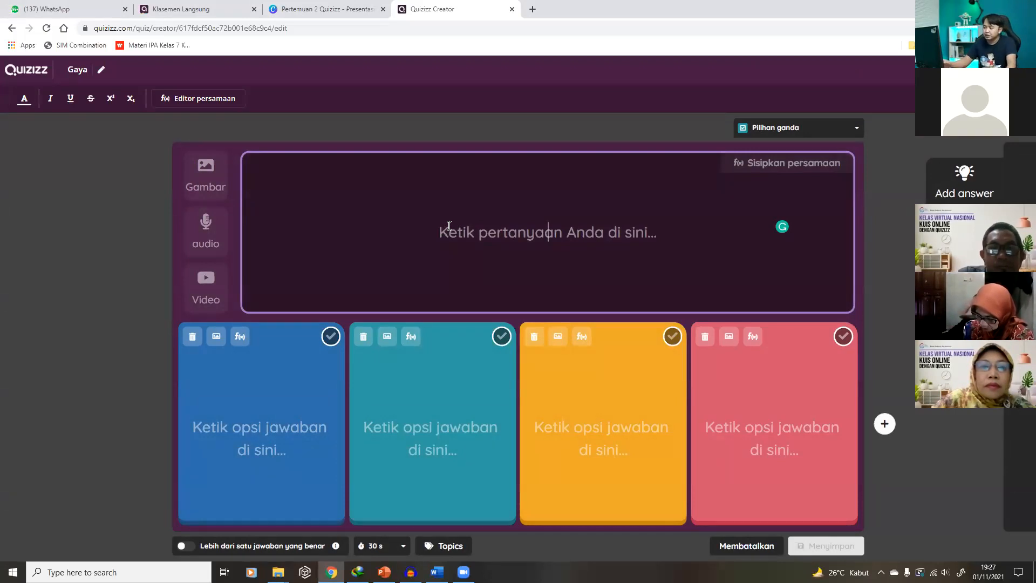
type("Tari")
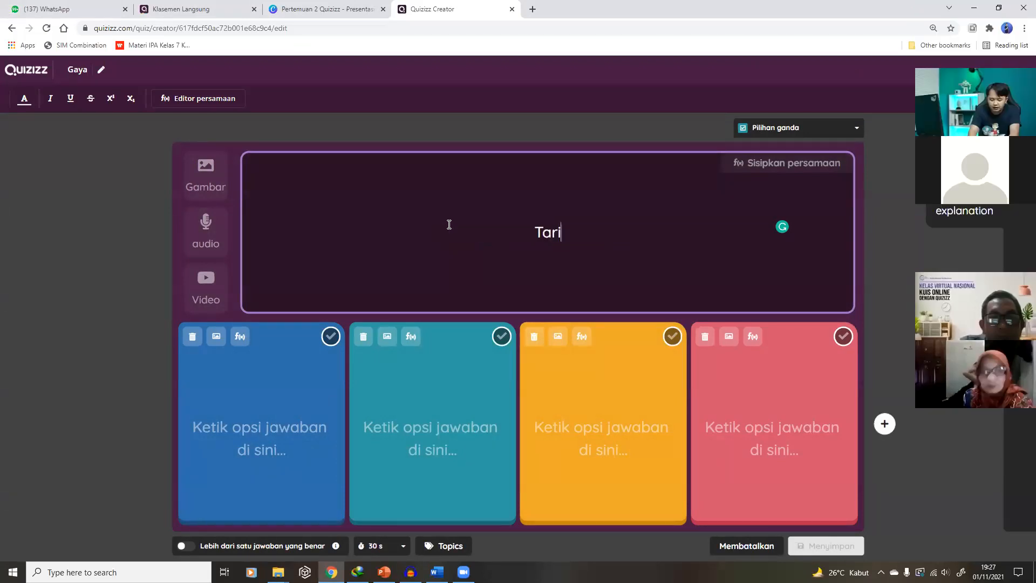
type("kan dan dorong")
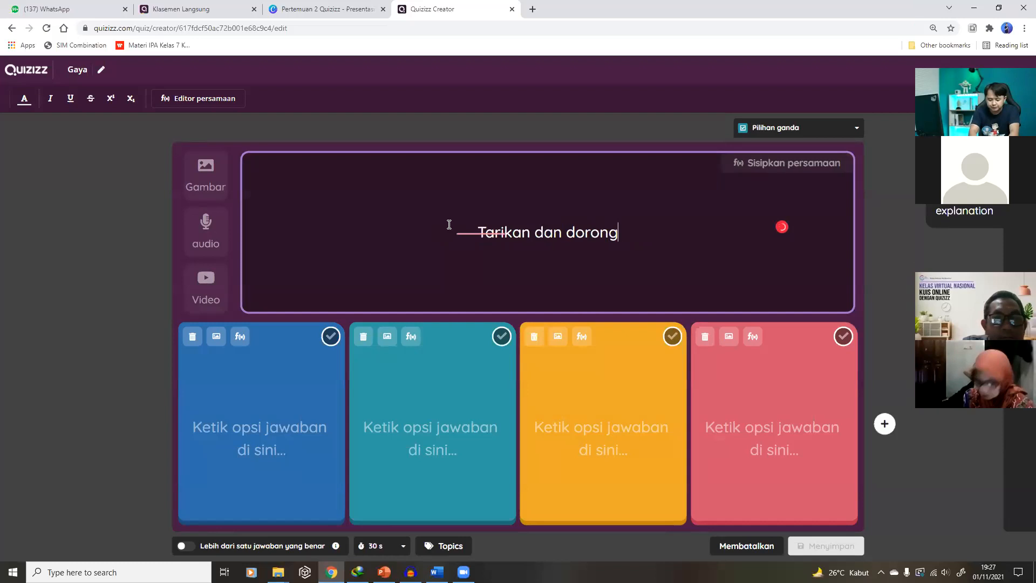
type("an meru[p")
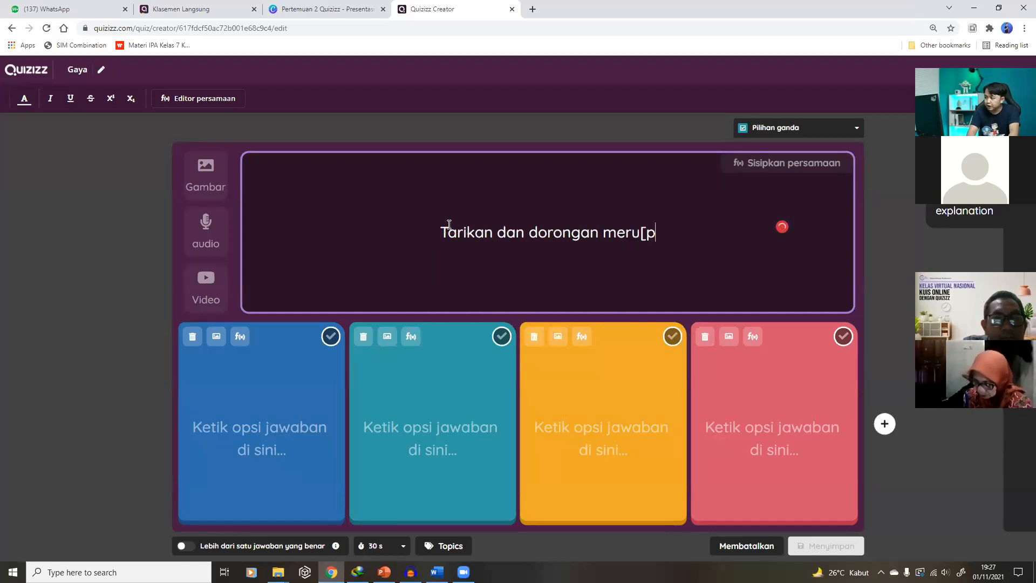
double_click(514, 231)
type("dtau")
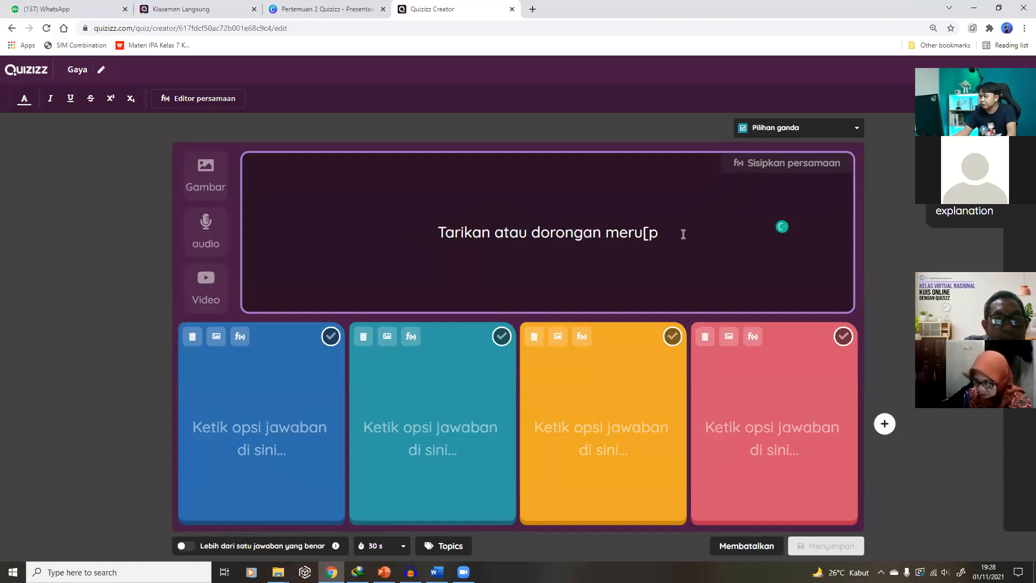
key("BackSpace")
key("BackSpace")
type("pakan ....")
Enter answers Tekanan, Massa, Gaya and Impuls, marking Gaya as correct
left_click(237, 433)
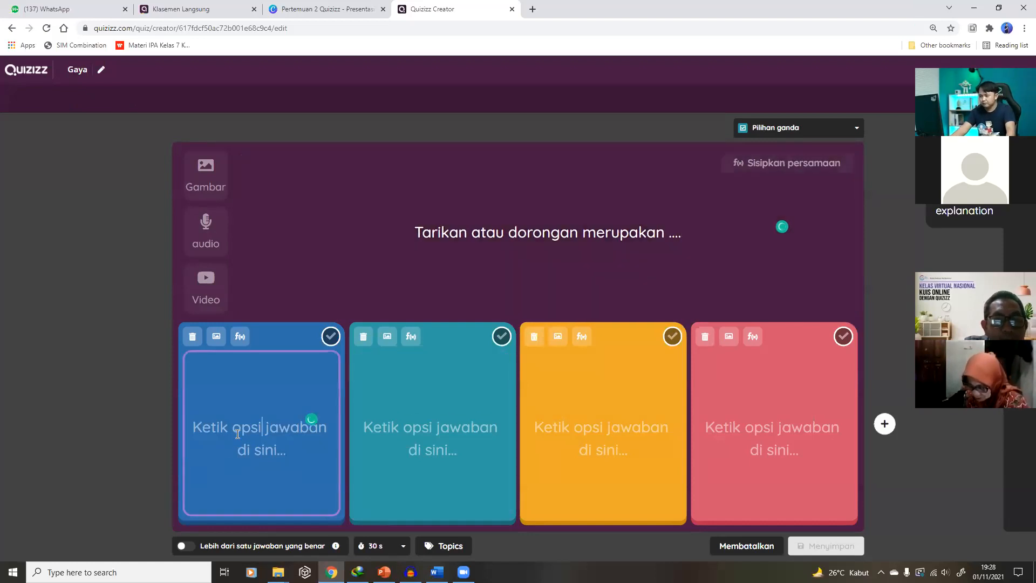
type("Tekanan")
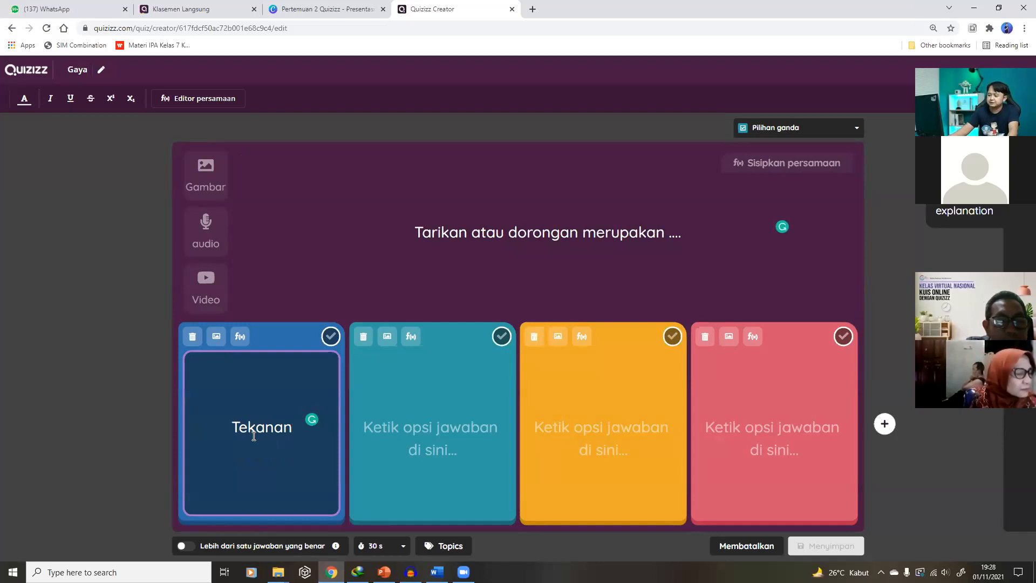
left_click(417, 444)
type("Massa")
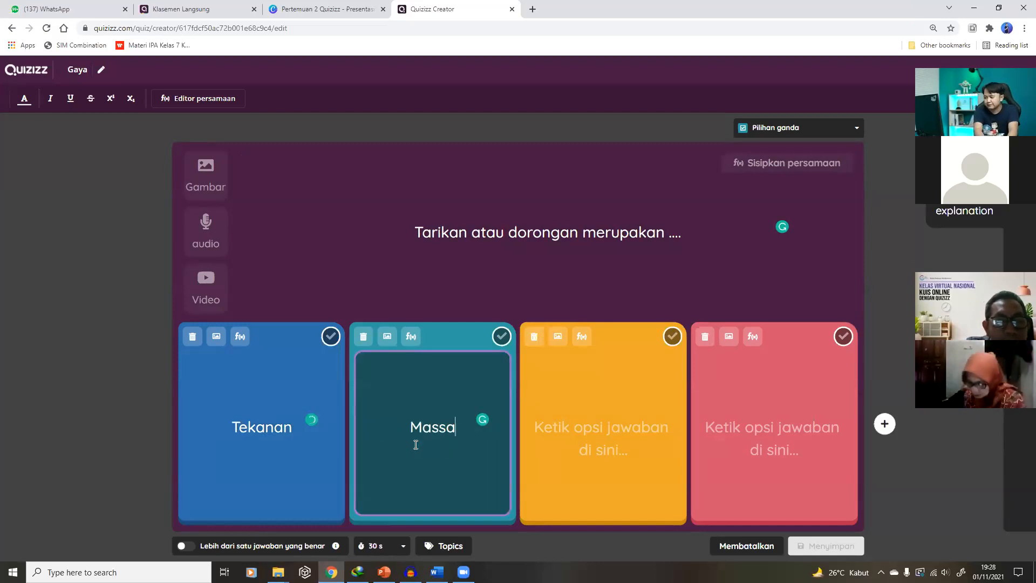
left_click(568, 432)
type("Gaya")
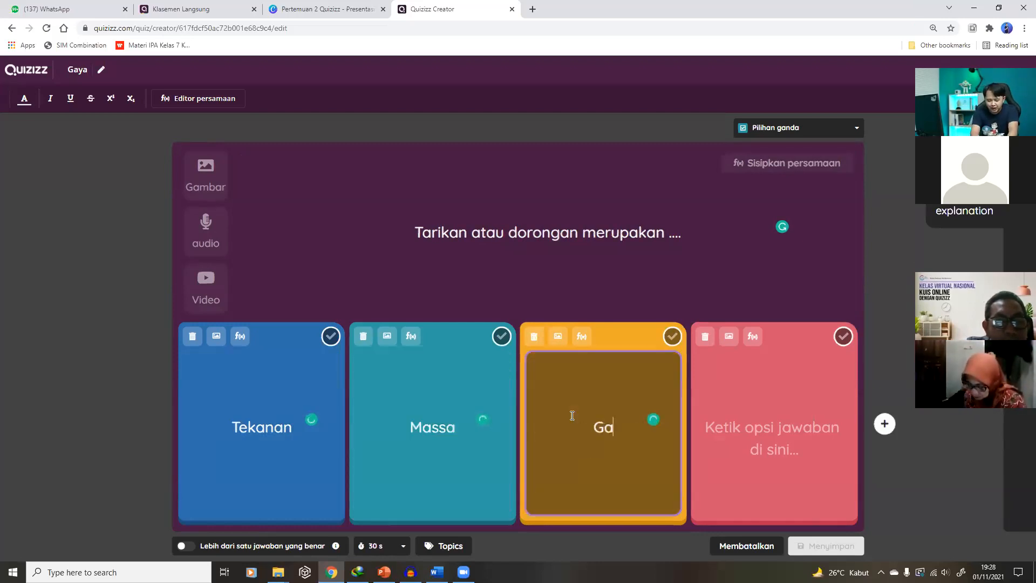
left_click(784, 430)
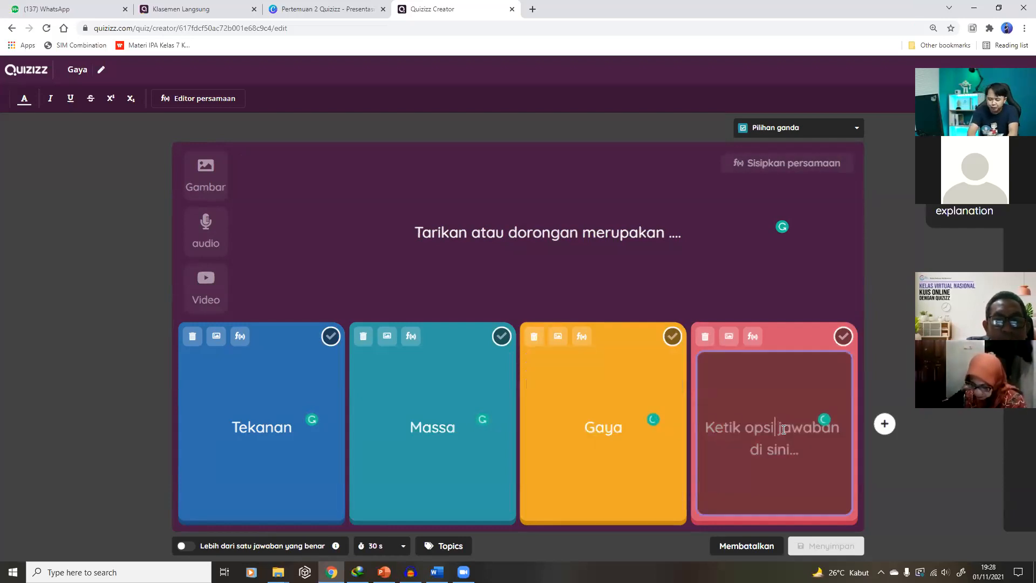
type("Impuls")
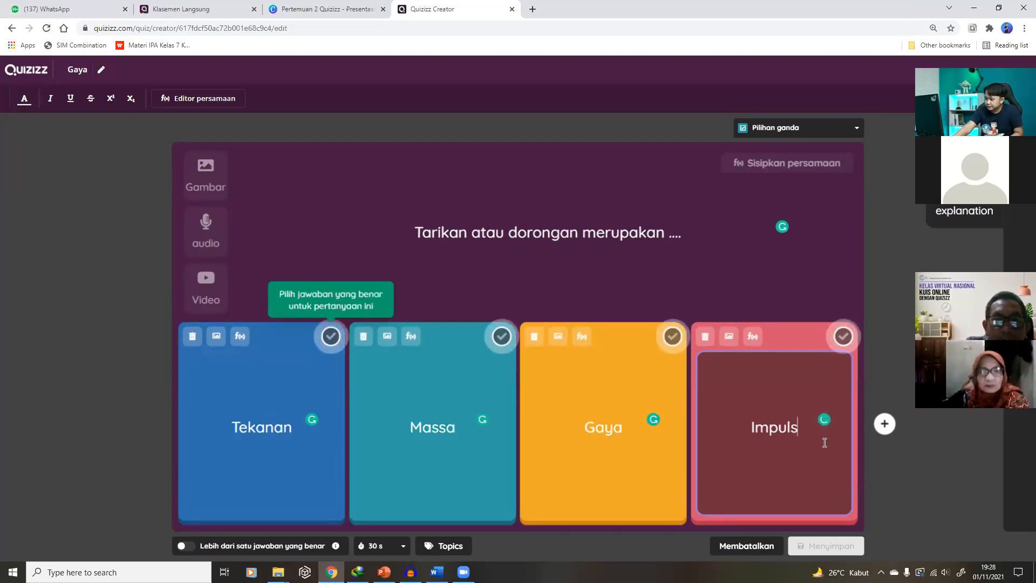
left_click(673, 345)
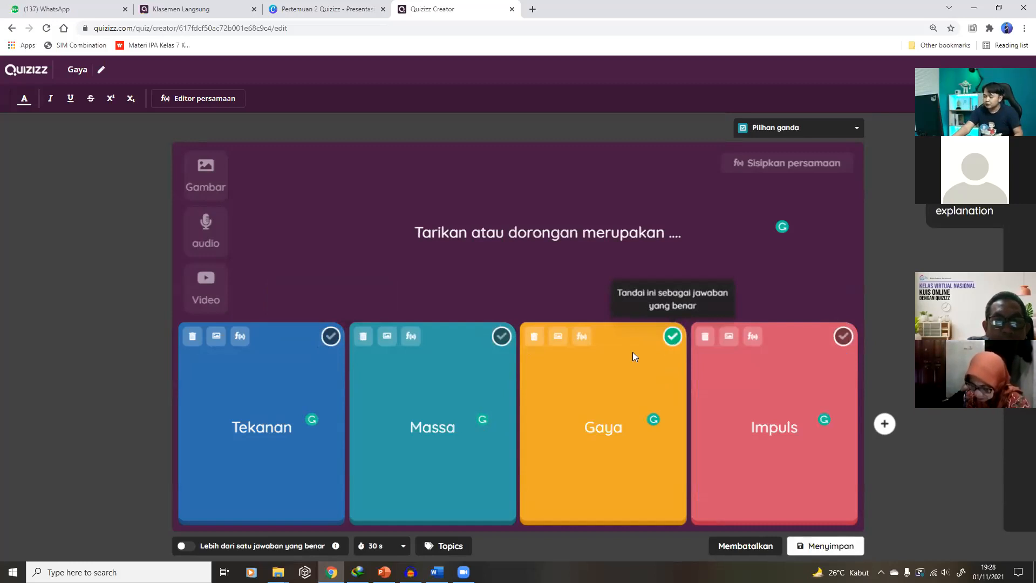
Keep the 30-second time limit and save the force question
left_click(380, 547)
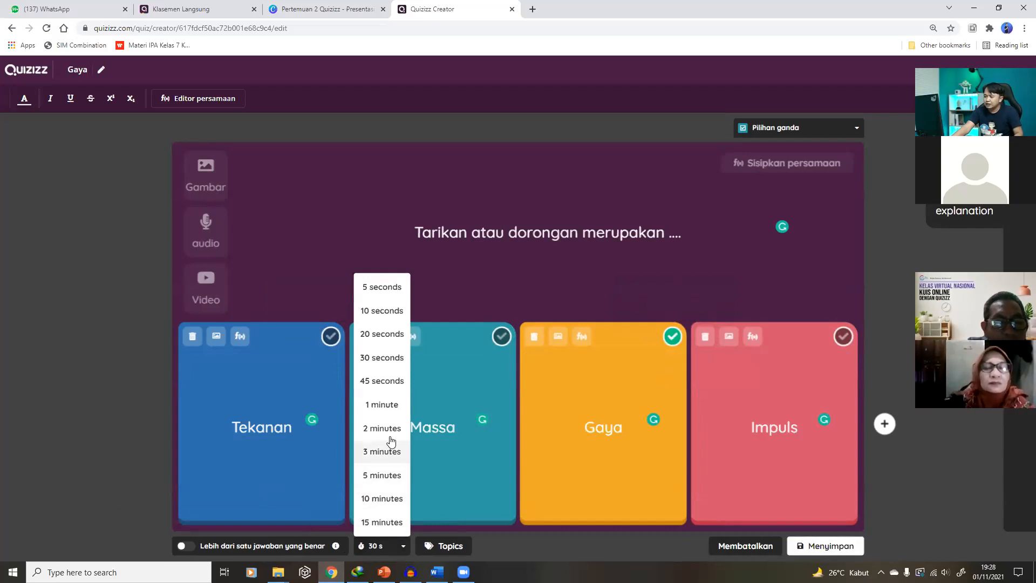
left_click(381, 358)
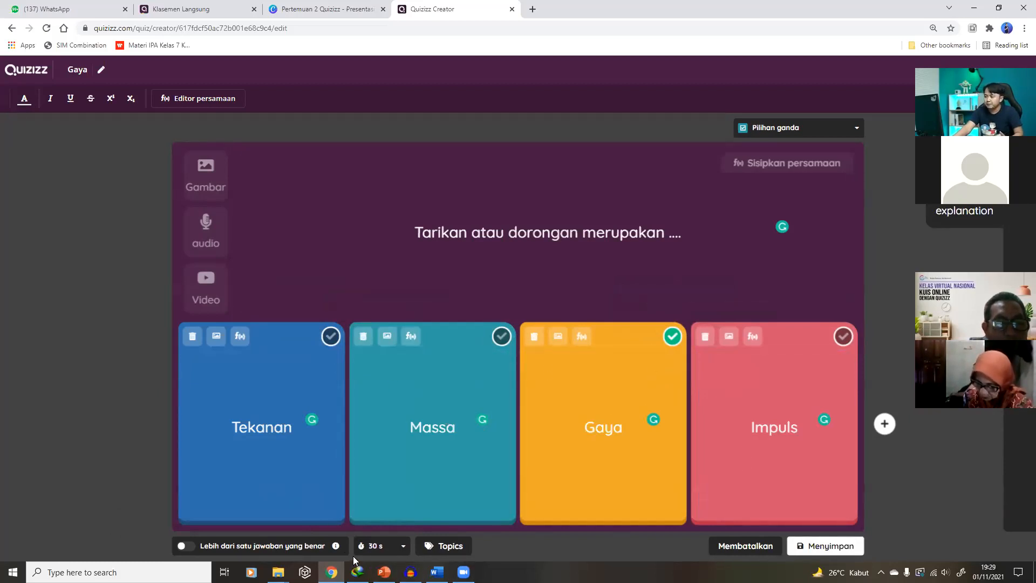
left_click(817, 547)
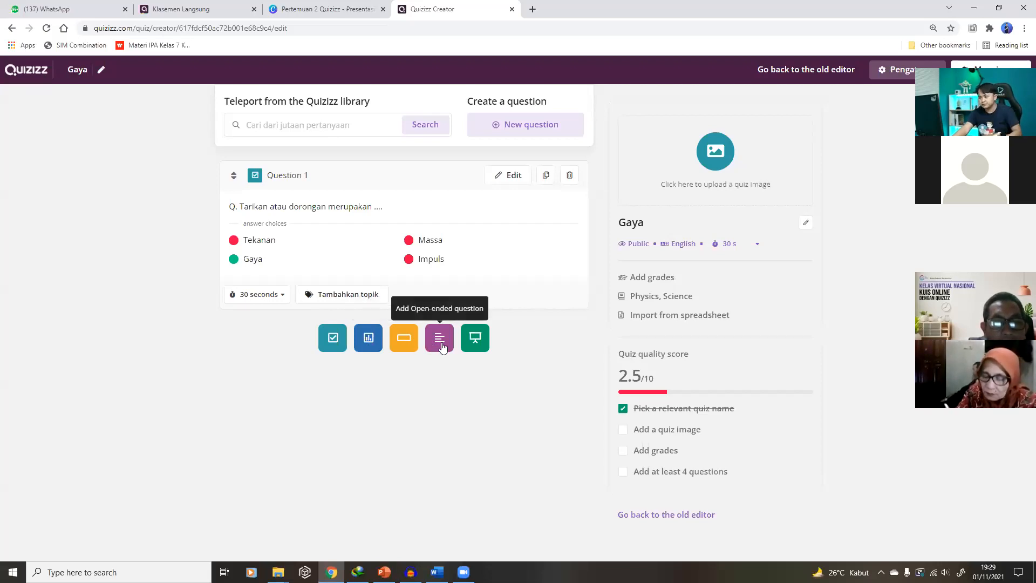
Add a new multiple-choice question below Question 1
left_click(333, 339)
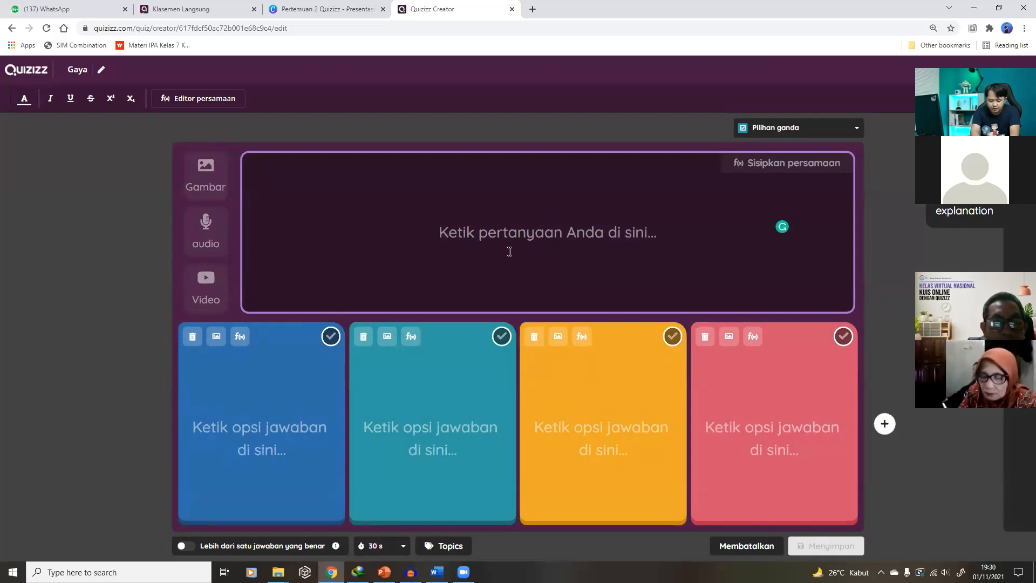
Enter 'Daun yang bergerak tertiup angin merupakan gaya tak sentuh.' as the question text
type("Daun yang bergerak t")
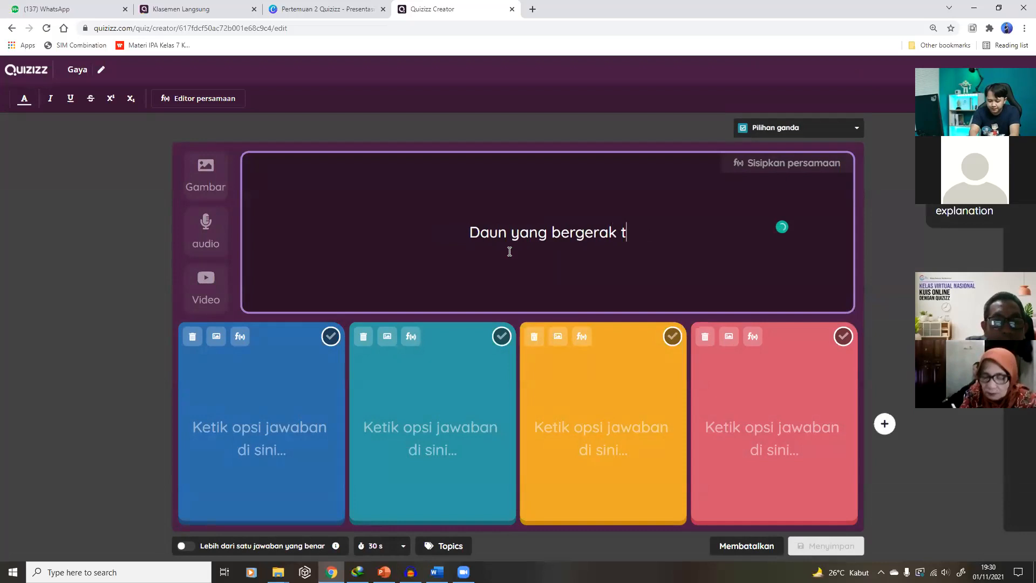
type("ertiup an")
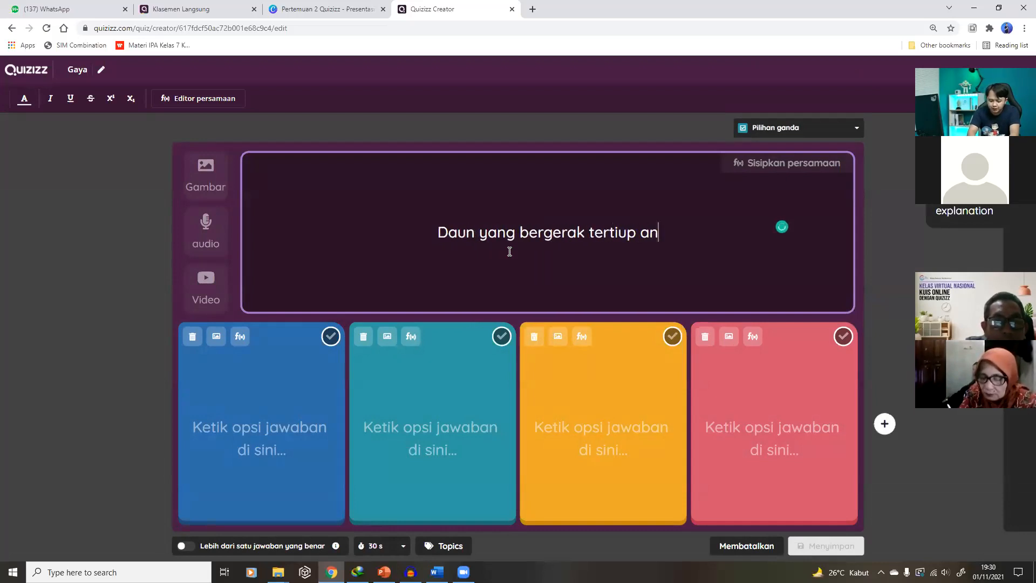
type("gin merupak")
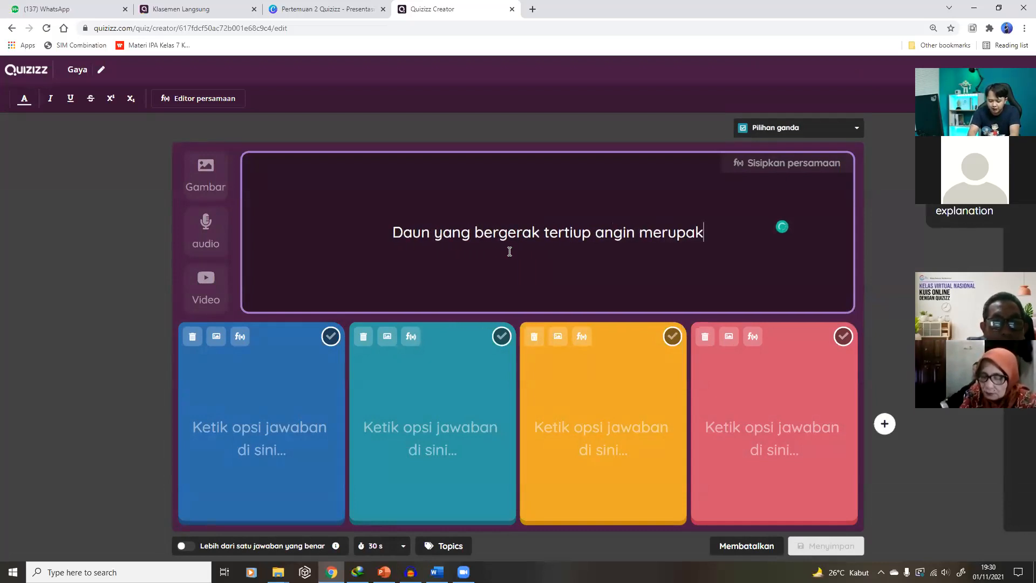
type("an gaya t")
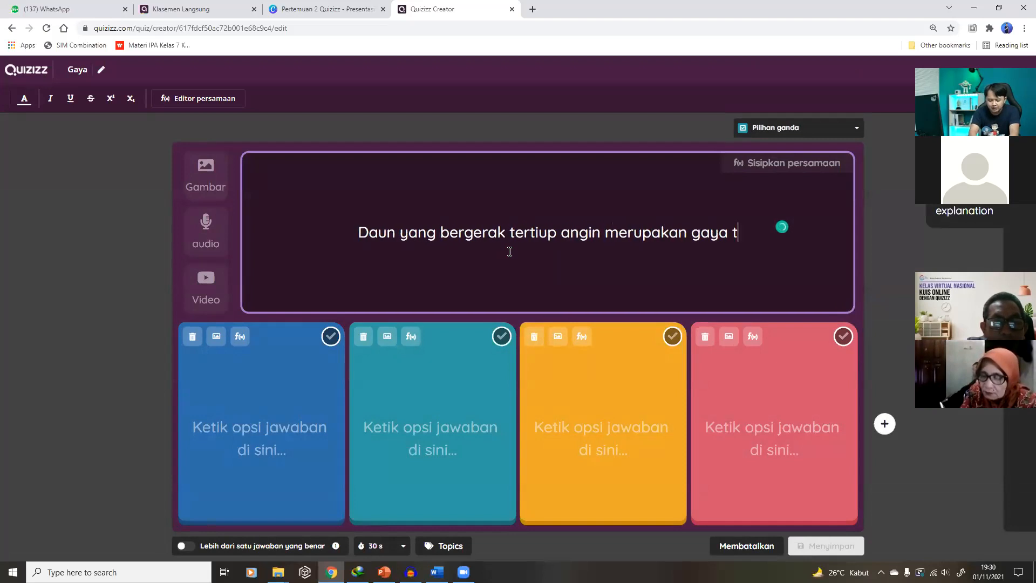
type("ak sentuh")
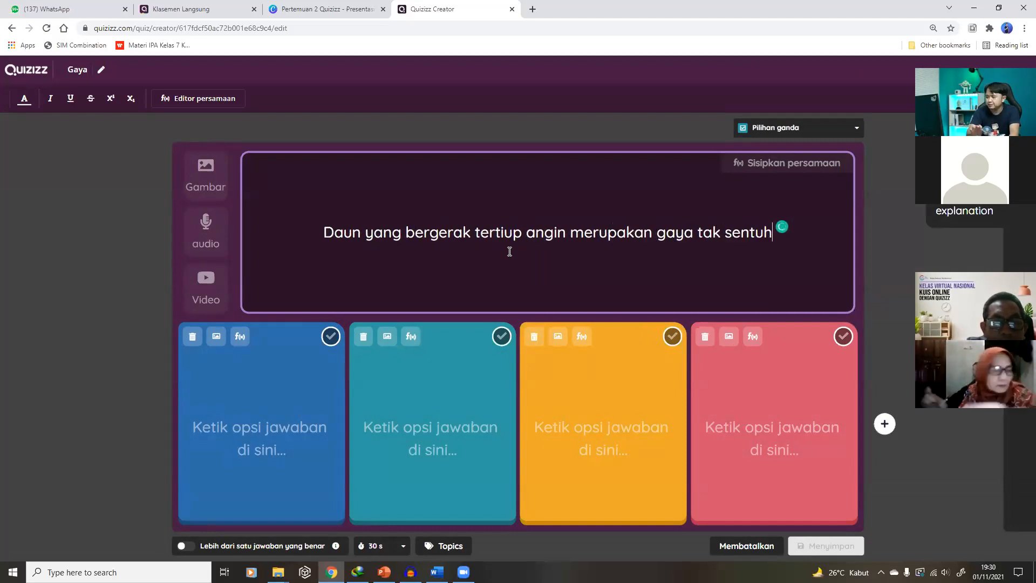
type(".")
left_click(255, 420)
Reduce the answers to Benar and Salah, mark Salah correct, and save Question 2
type("Benar")
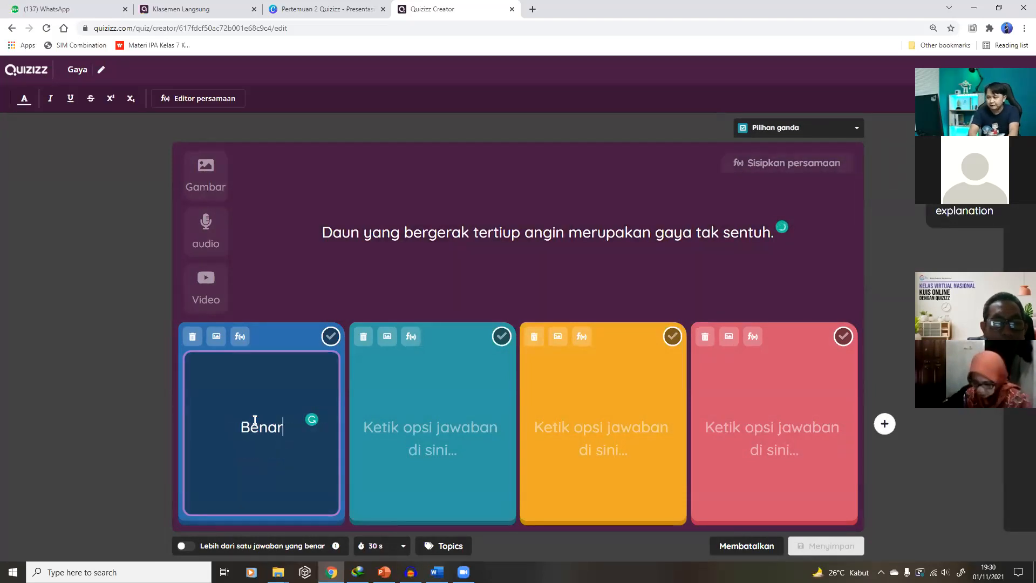
left_click(424, 424)
type("Salah")
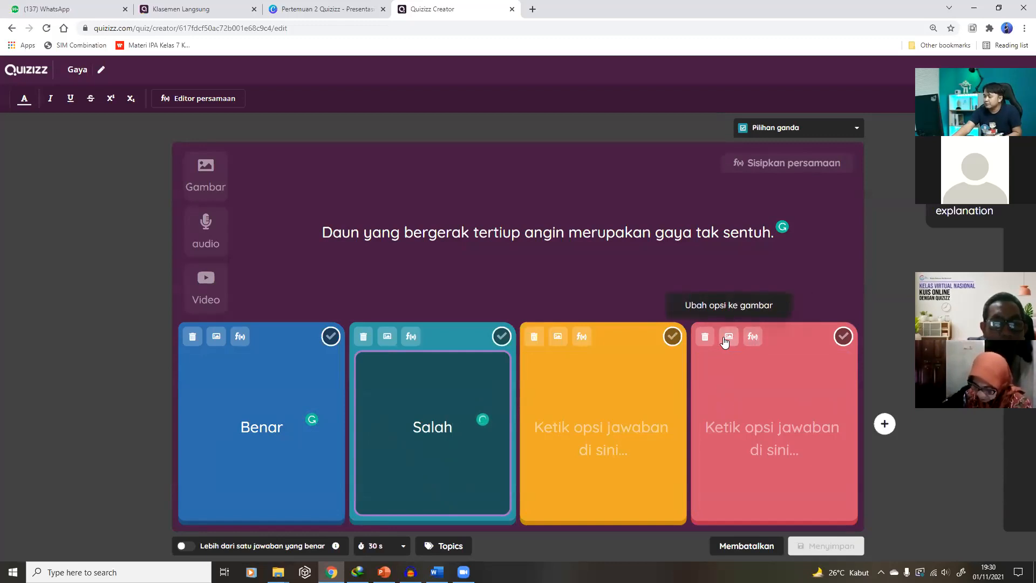
left_click(704, 337)
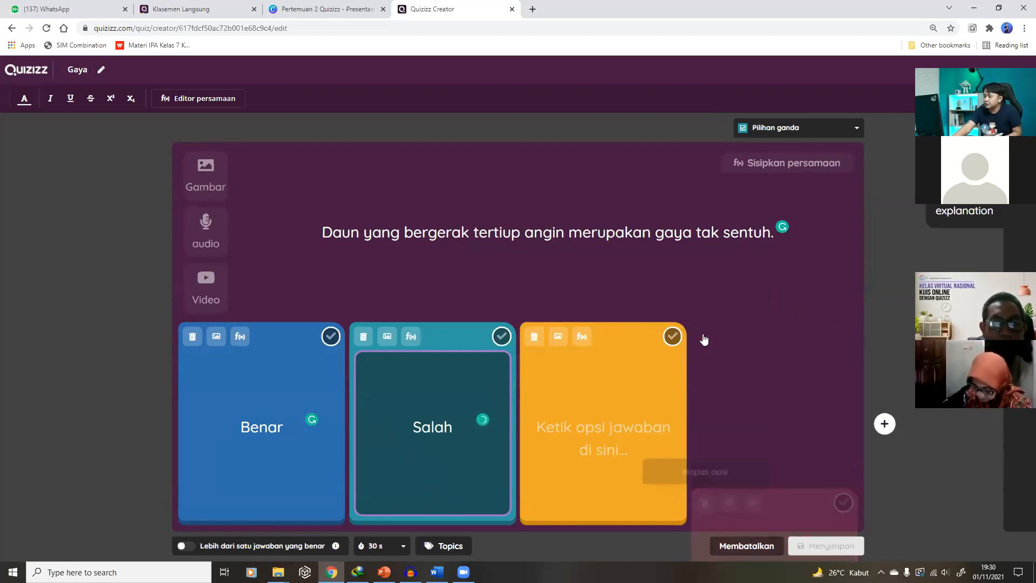
left_click(650, 340)
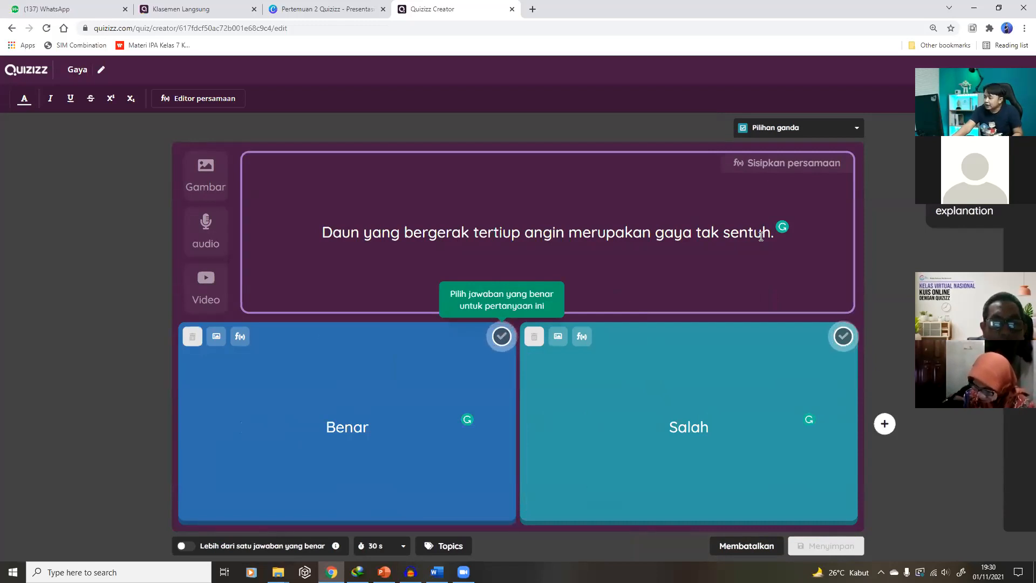
left_click(844, 337)
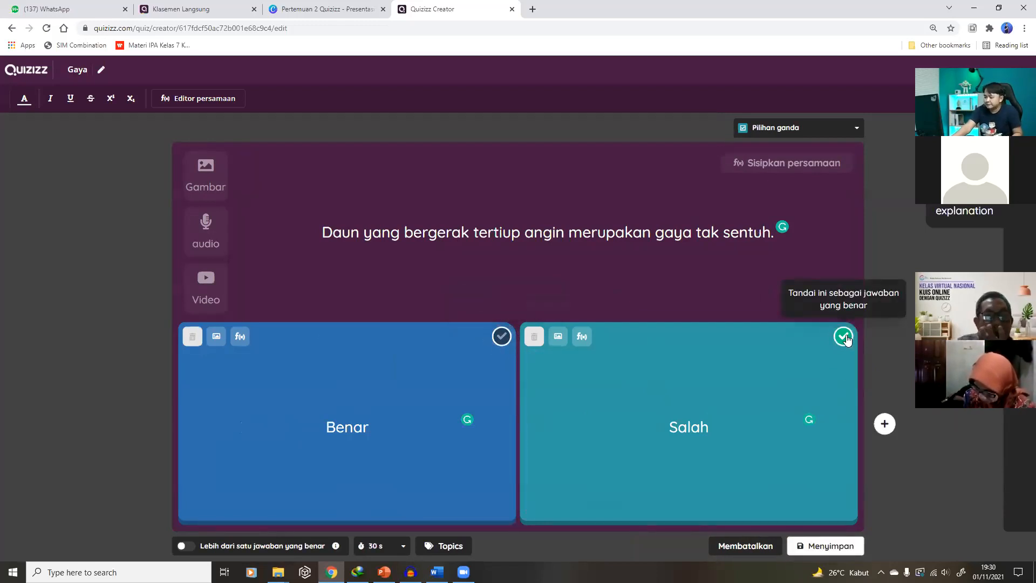
left_click(831, 546)
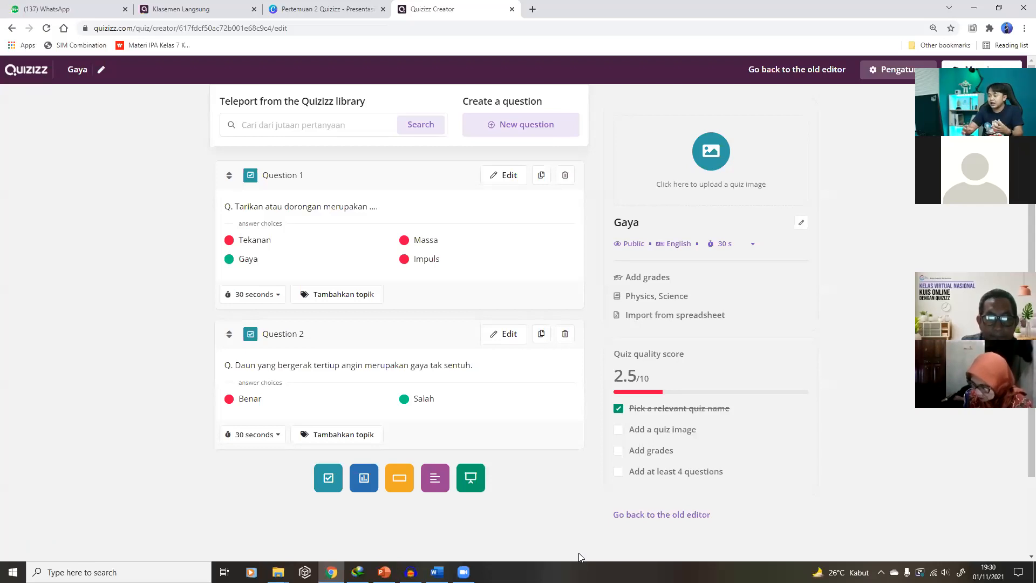
Add a multiple-choice question 'Pilihlah gaya yang merupakan gaya sentuh ....' that allows more than one correct answer
left_click(328, 479)
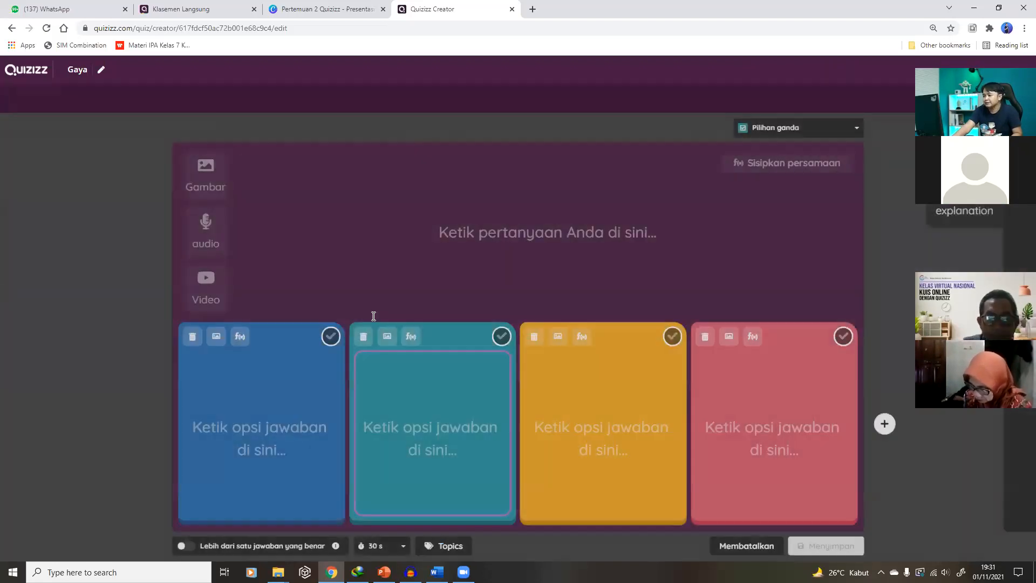
type("P")
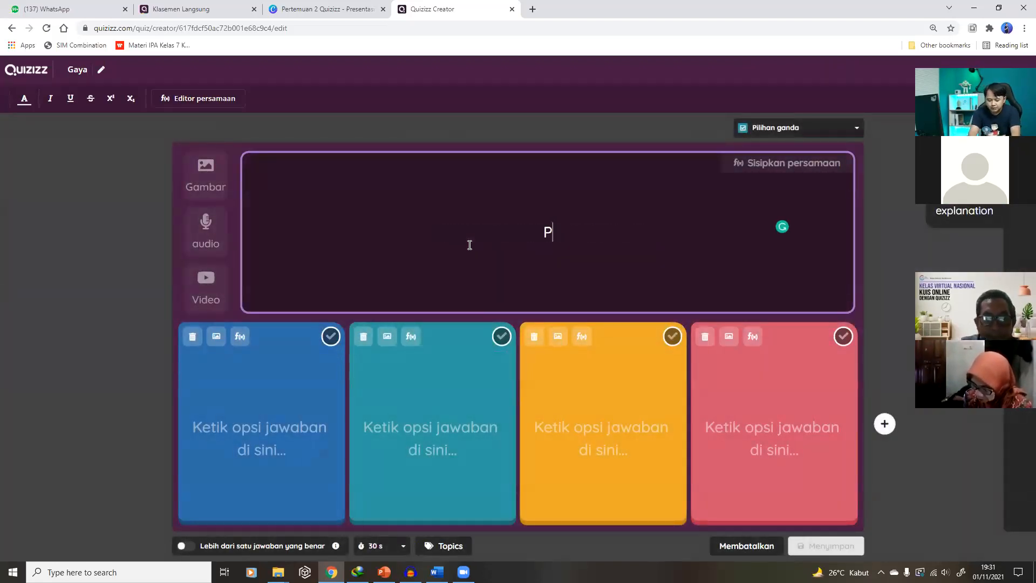
type("ilihlah")
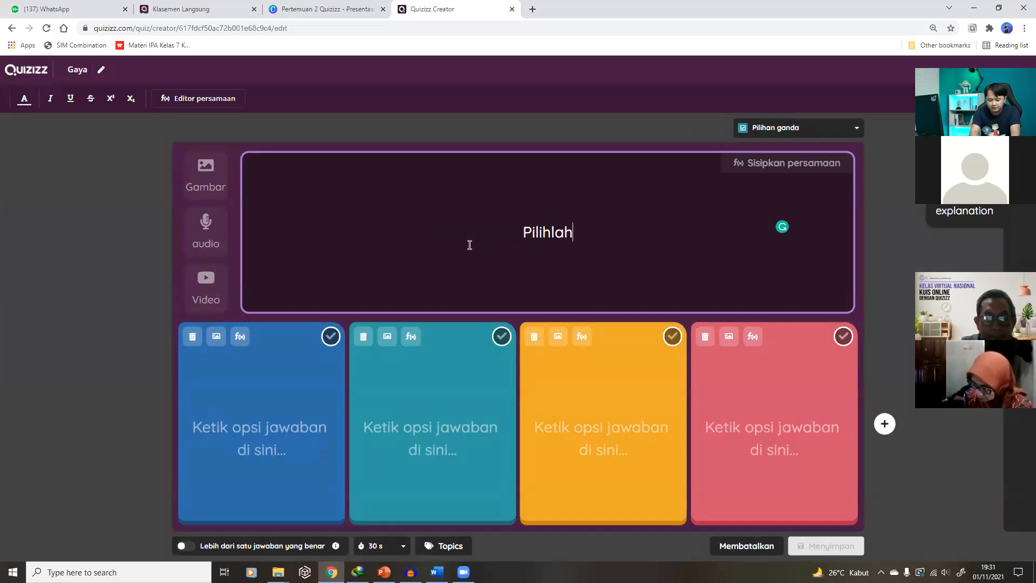
type(" ga")
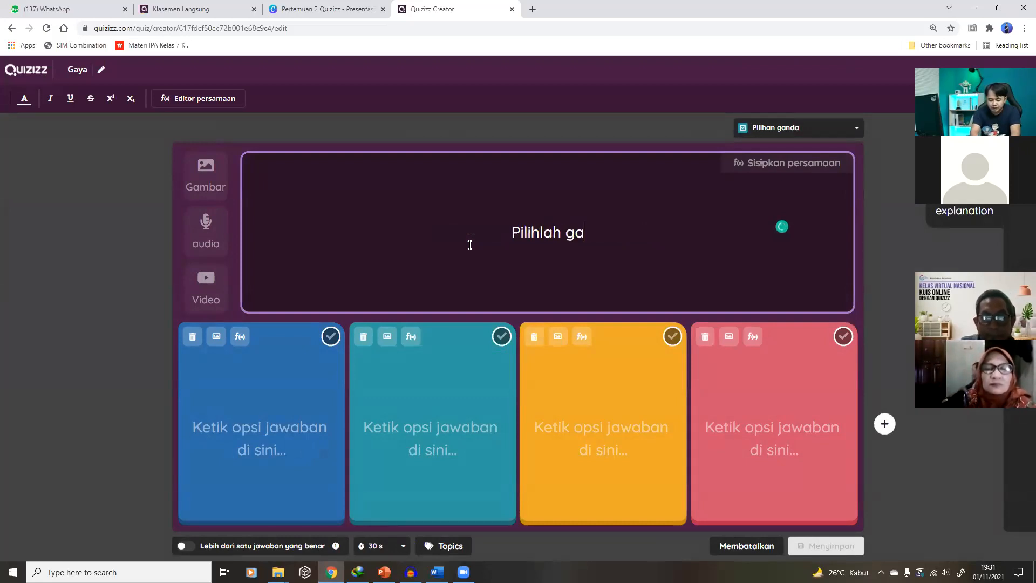
type("ya yang meru")
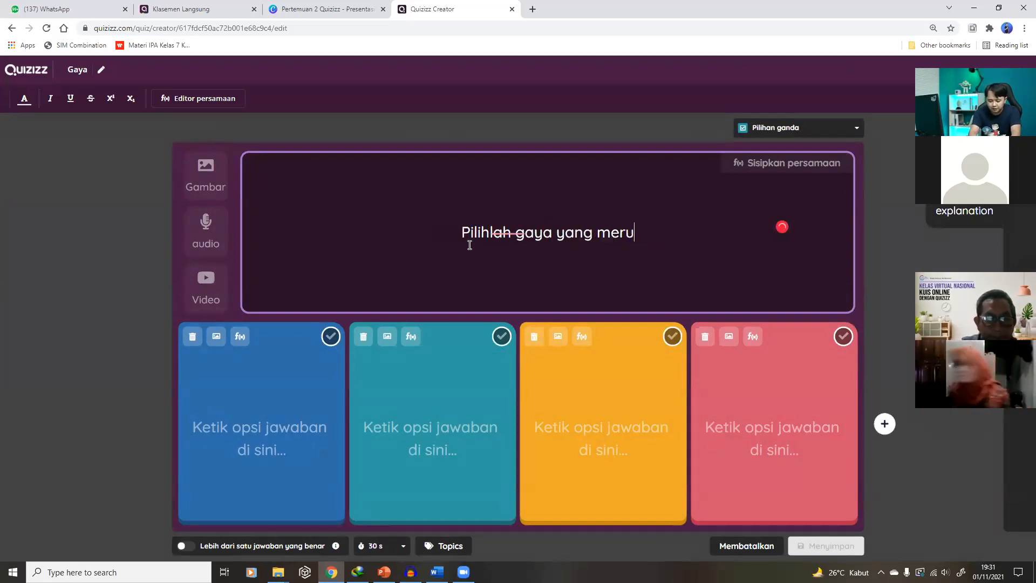
type("pakan gaya s")
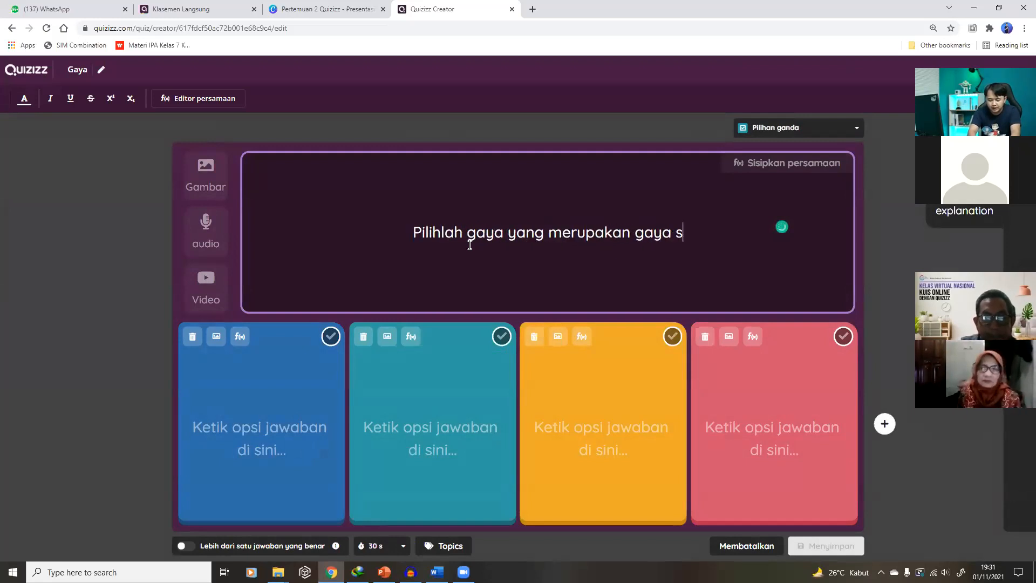
type("entuh ....")
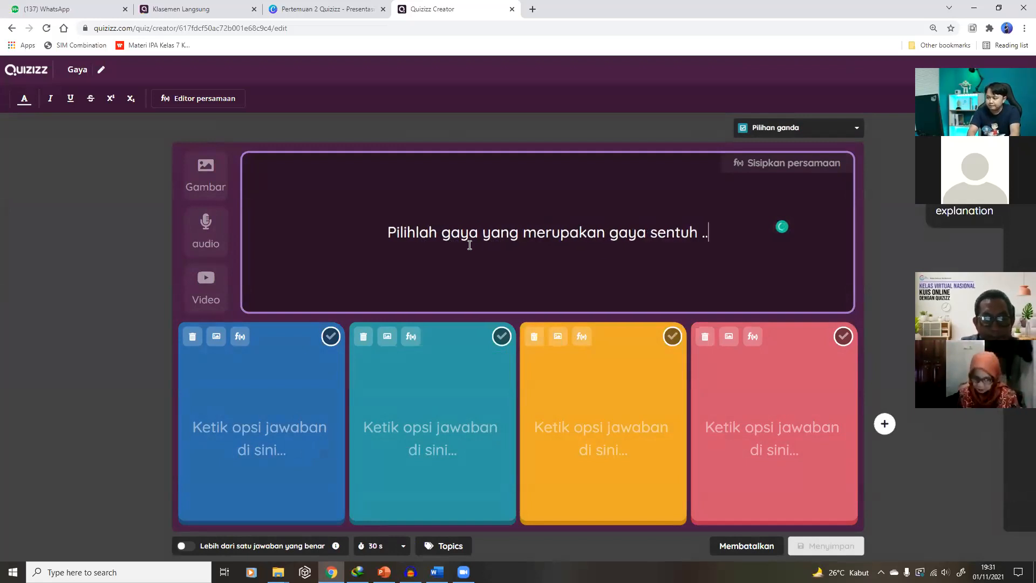
left_click(268, 447)
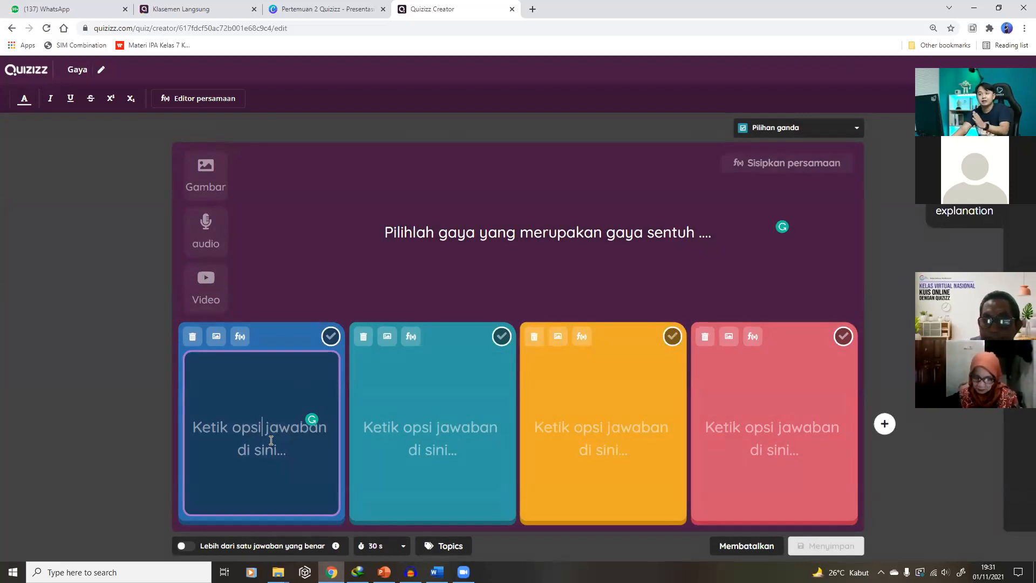
left_click(186, 546)
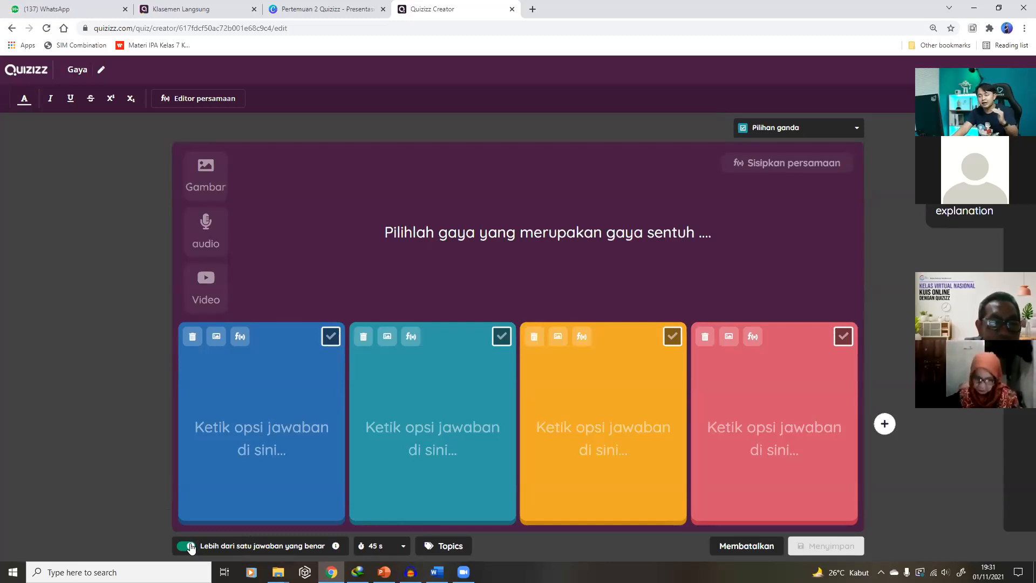
Enter the answers Mendorong mobil, Menendang bola, Gaya magnet and Gaya gravitasi
left_click(287, 438)
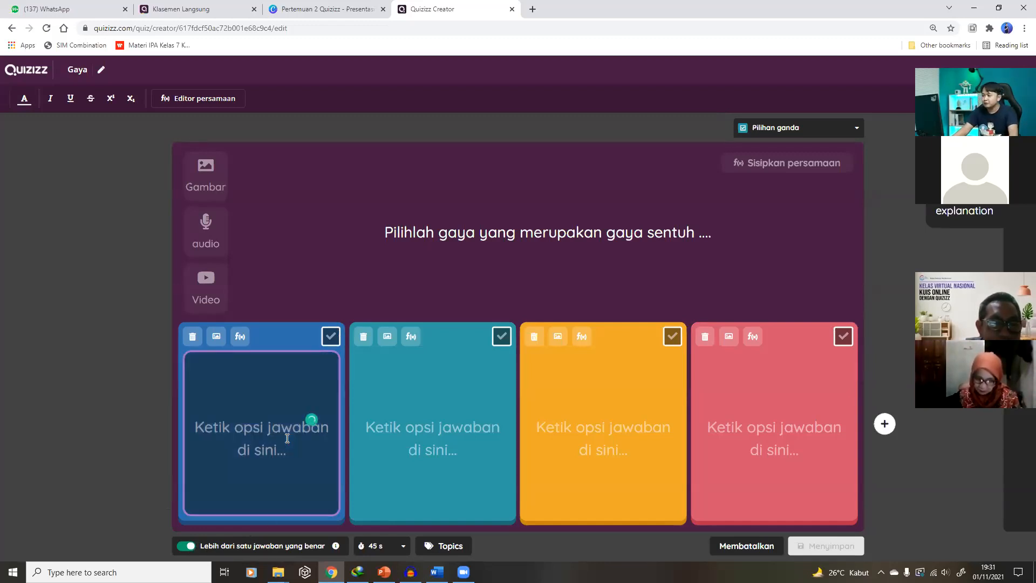
type("Mend")
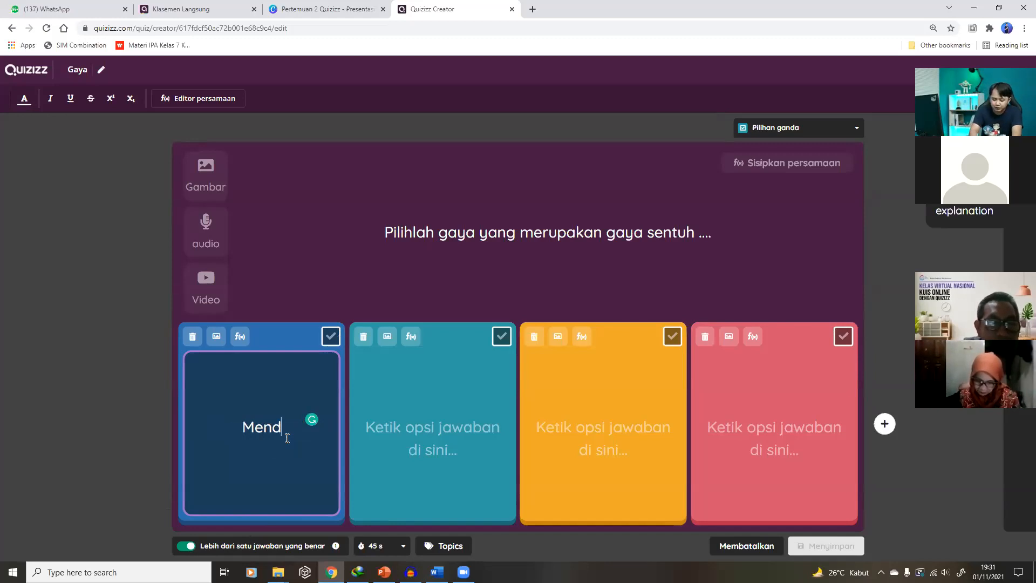
type("orong mobil")
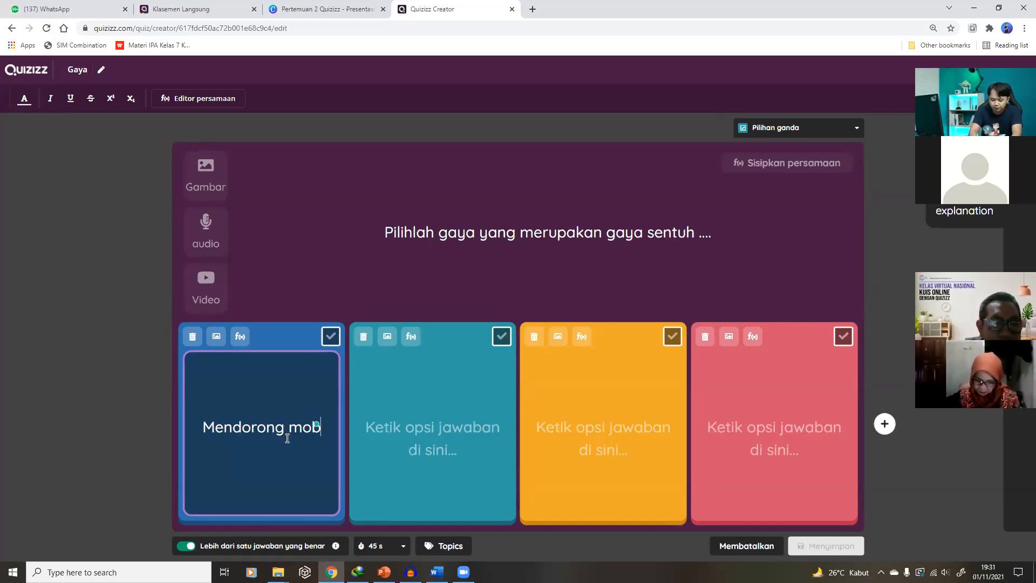
left_click(456, 423)
type("menenda")
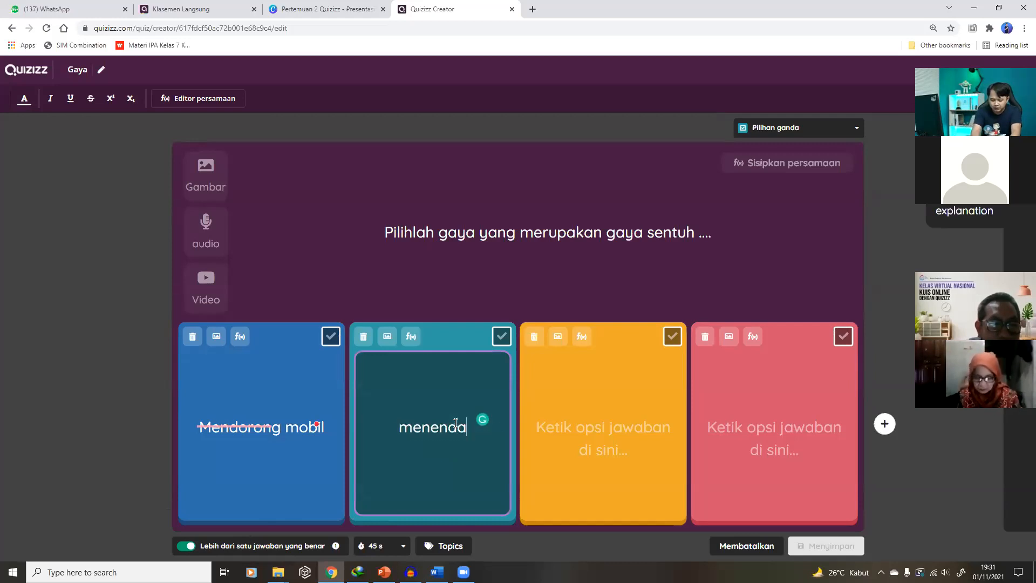
type("ng bola")
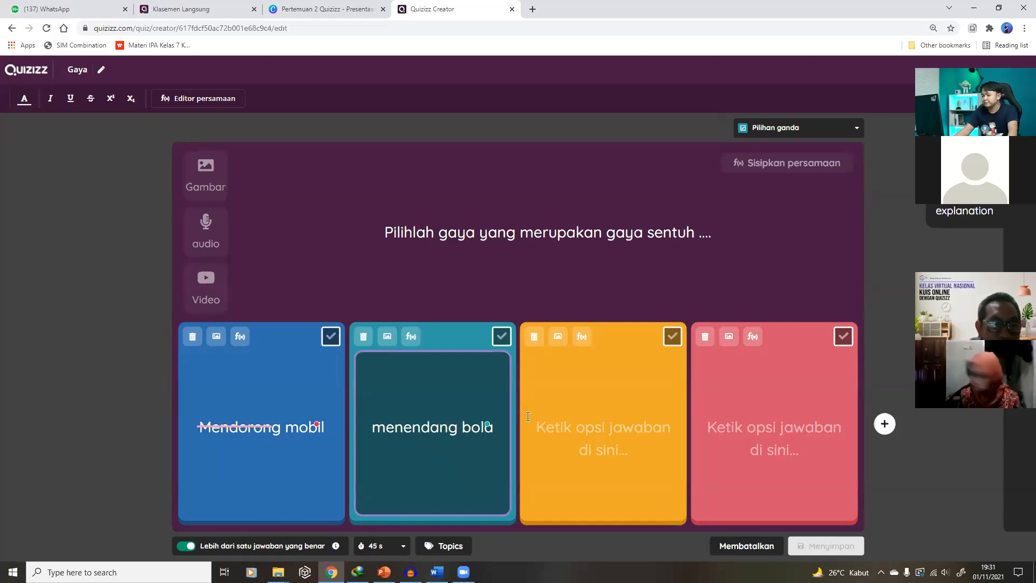
left_click(388, 428)
key("BackSpace")
type("M")
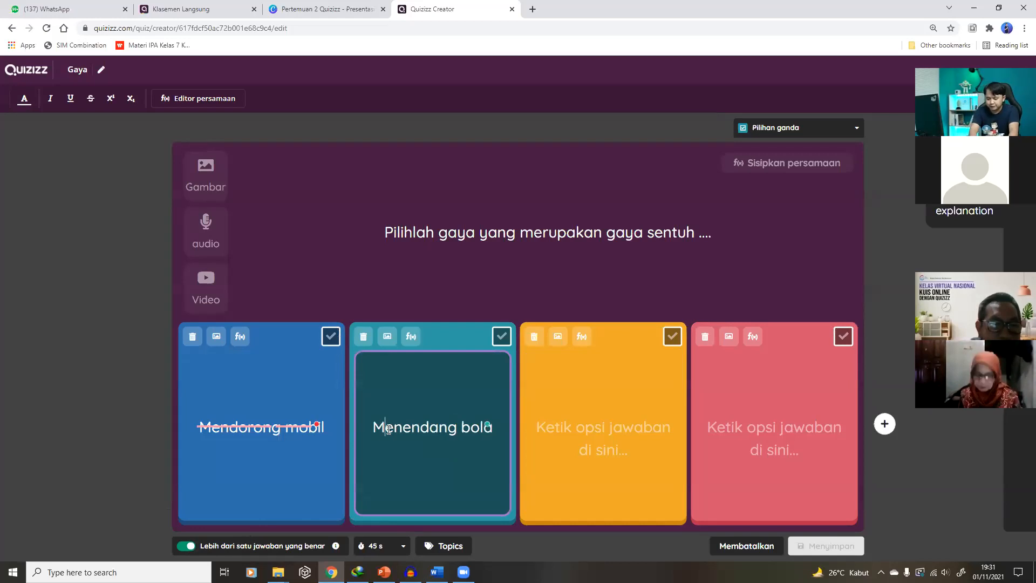
left_click(598, 438)
left_click(597, 438)
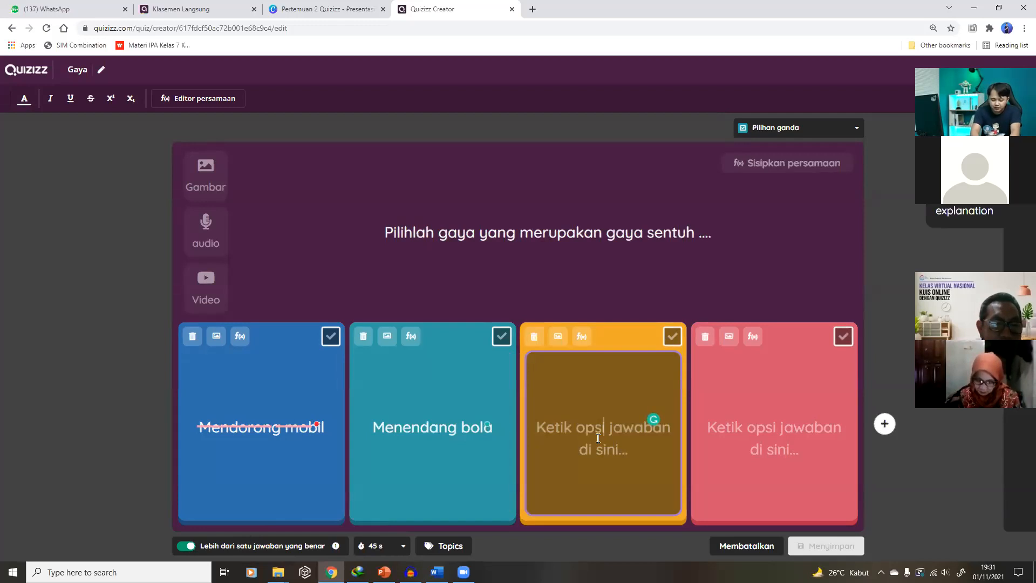
type("Gaya magnet")
left_click(741, 427)
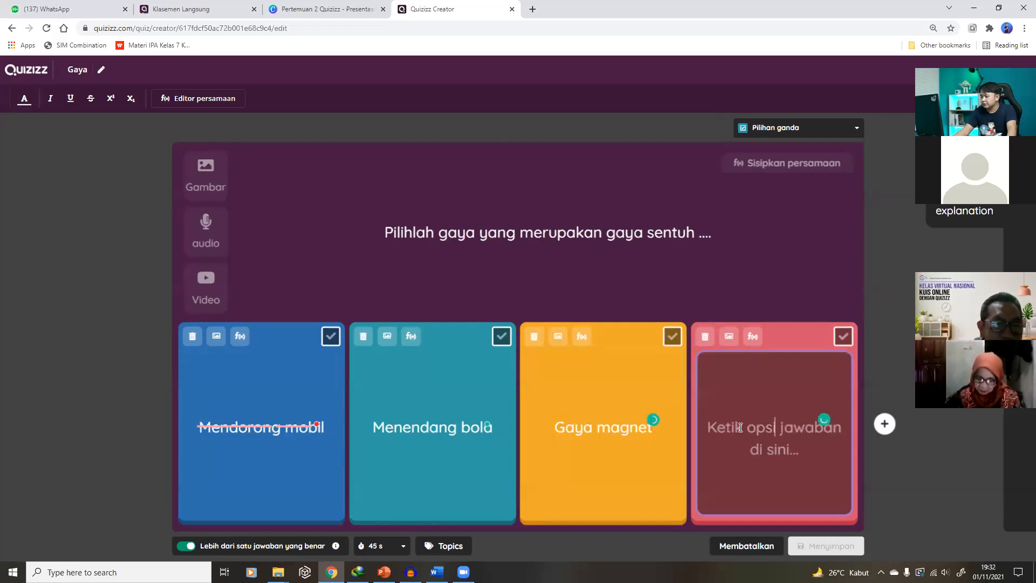
type("Ga")
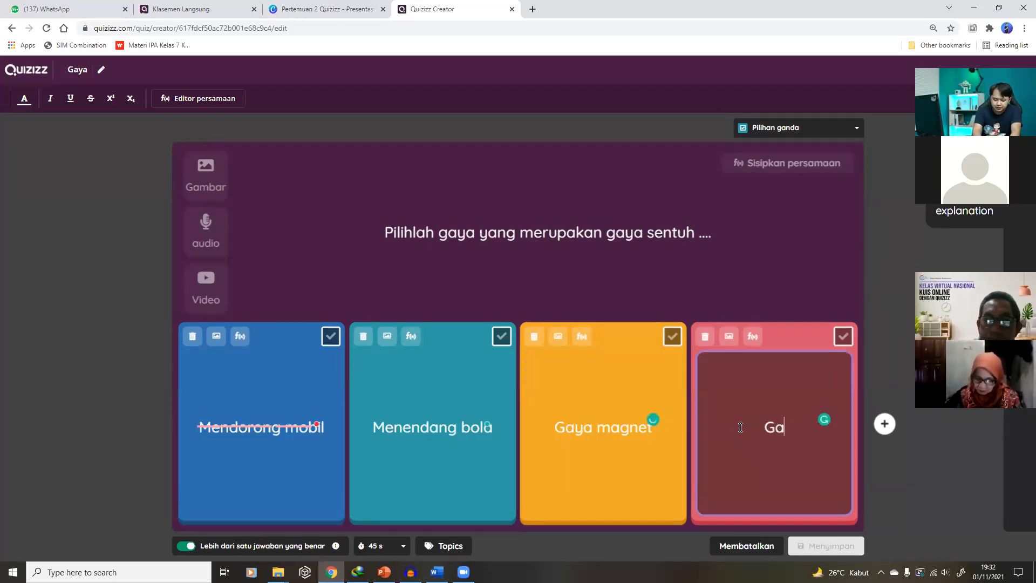
type("ya gravitasi")
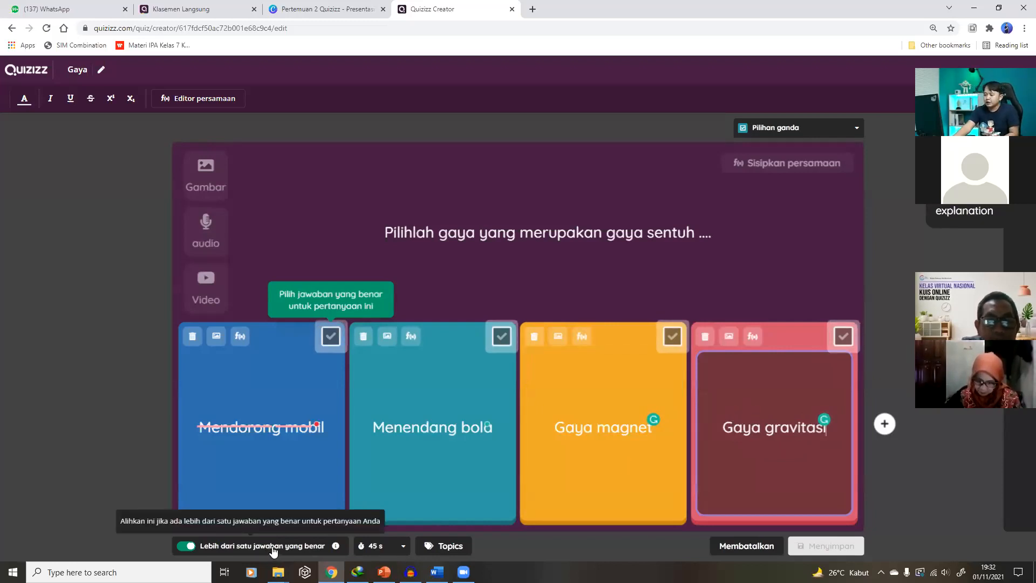
Mark Mendorong mobil and Menendang bola as correct, keep the 45 s timer, and save
left_click(331, 337)
left_click(499, 339)
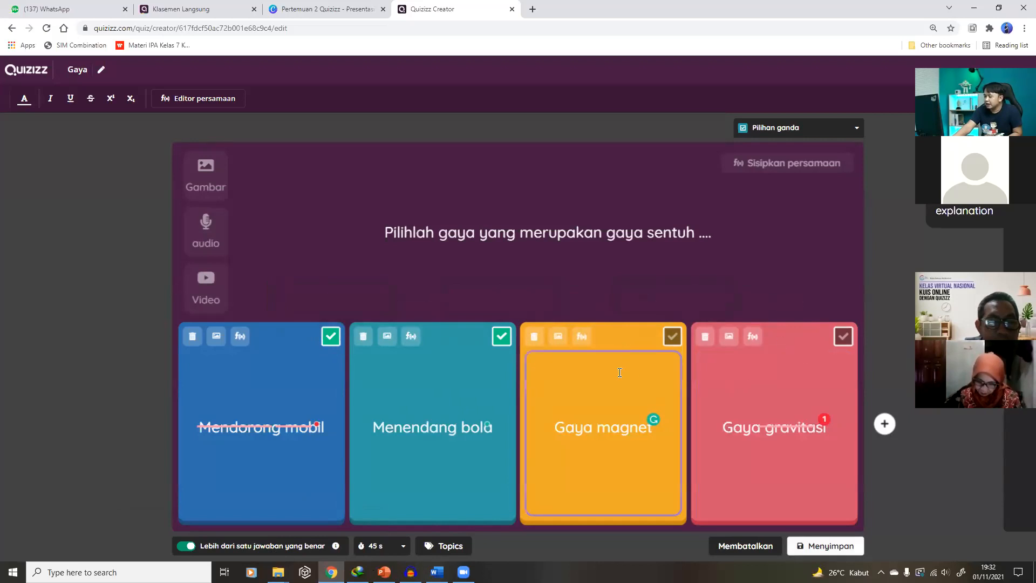
left_click(672, 337)
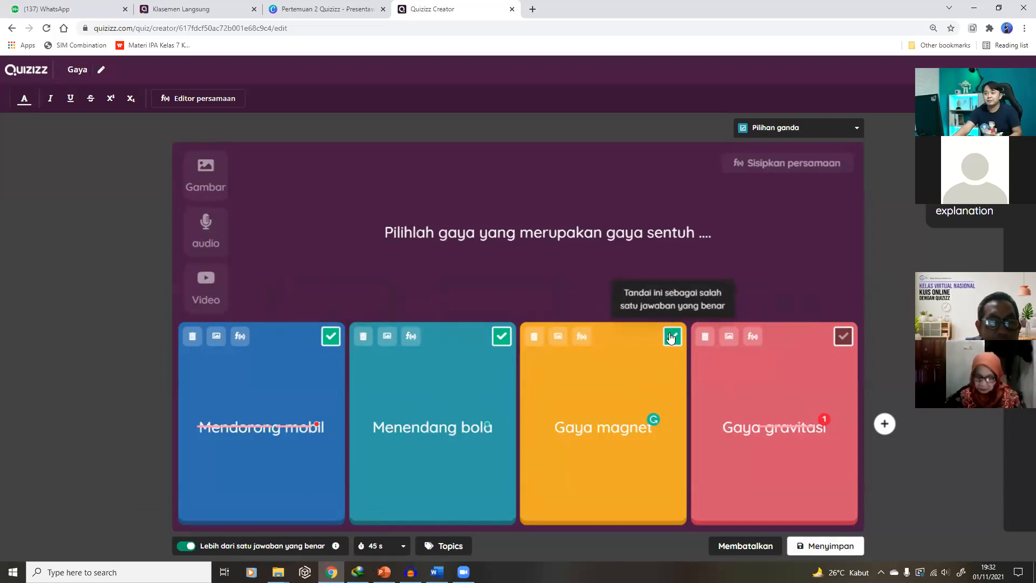
left_click(672, 337)
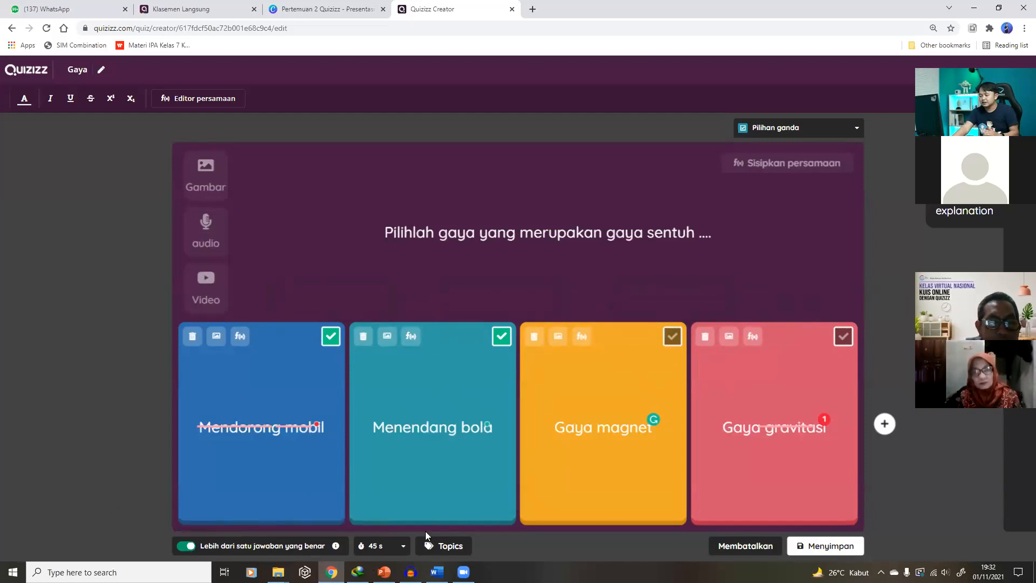
left_click(394, 549)
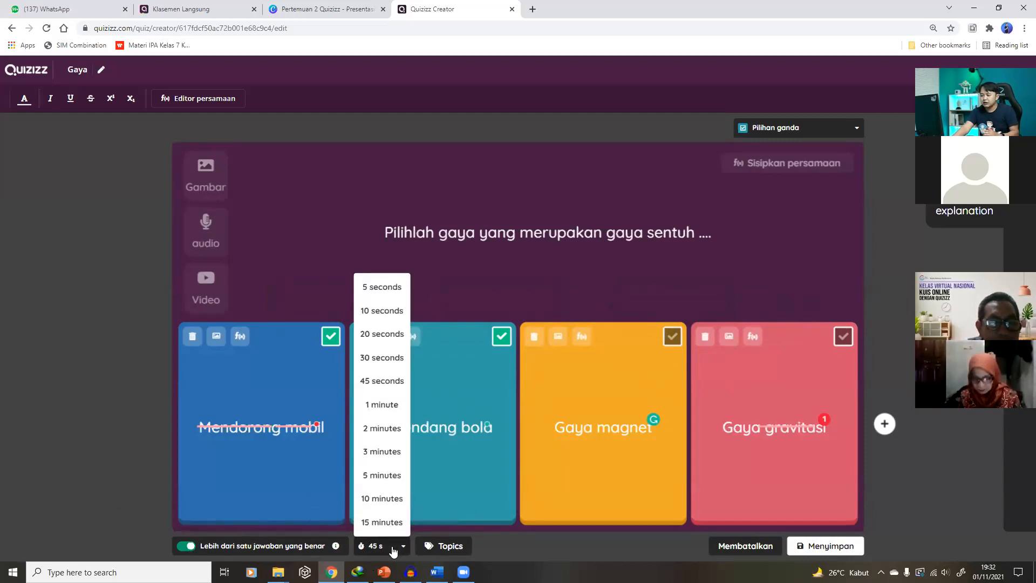
left_click(379, 381)
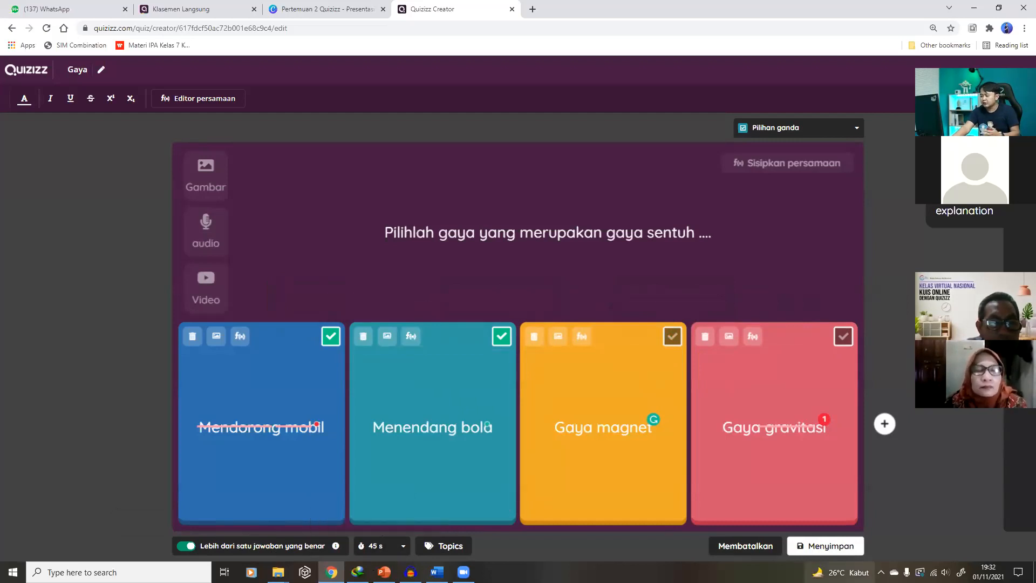
left_click(807, 547)
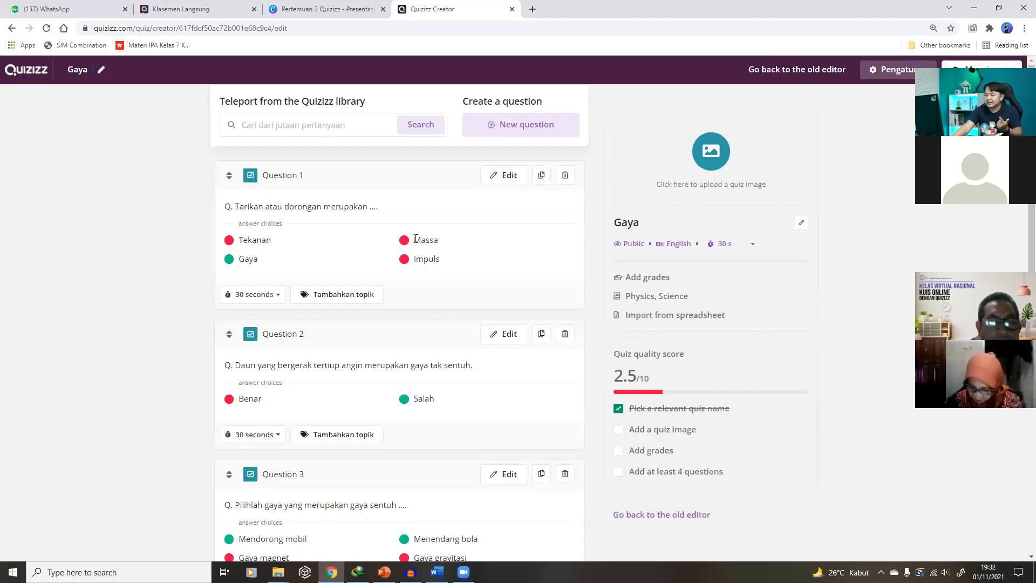
Add a new multiple-choice question below Question 3
scroll(427, 272, "down", 2)
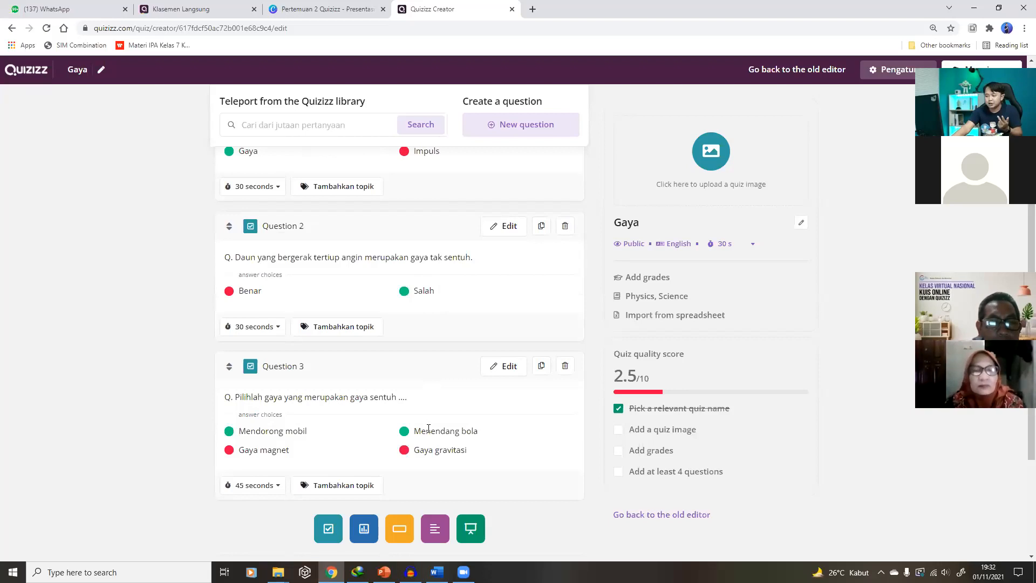
left_click(327, 532)
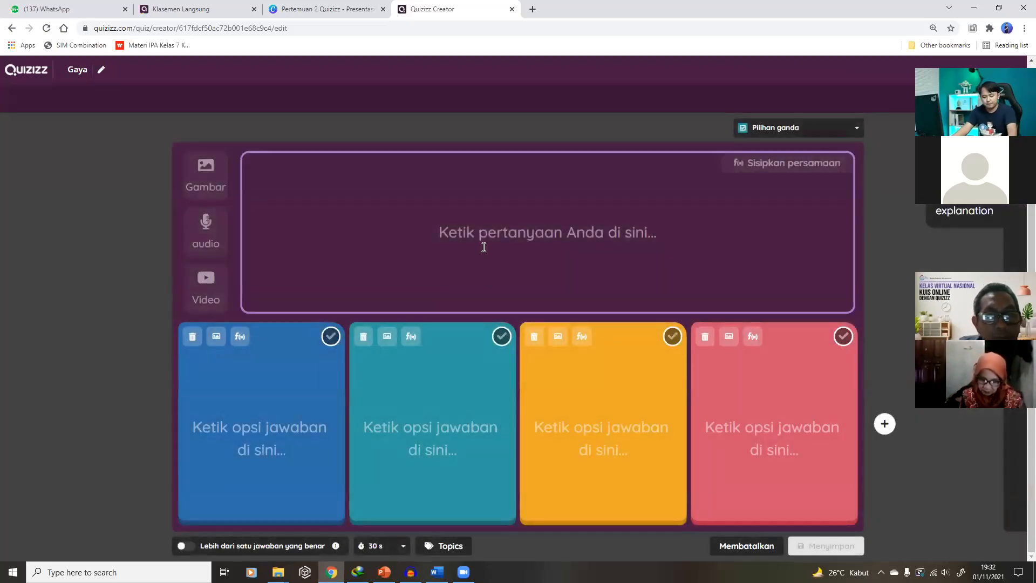
Search images for 'resultan gaya' and insert the 10 N / 5 N / 30 N block diagram
key("ctrl+v")
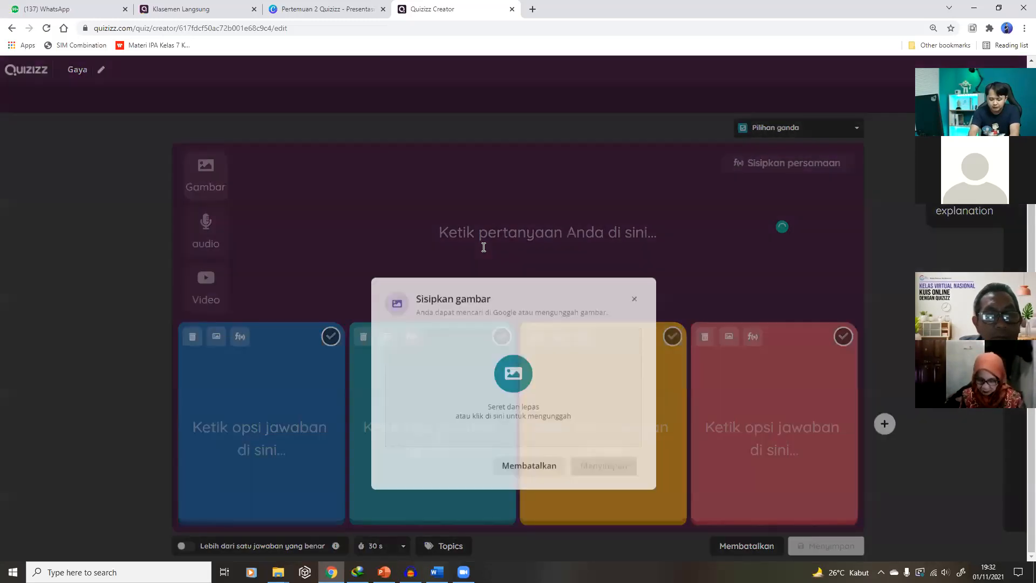
type("resultan gaya")
left_click(617, 252)
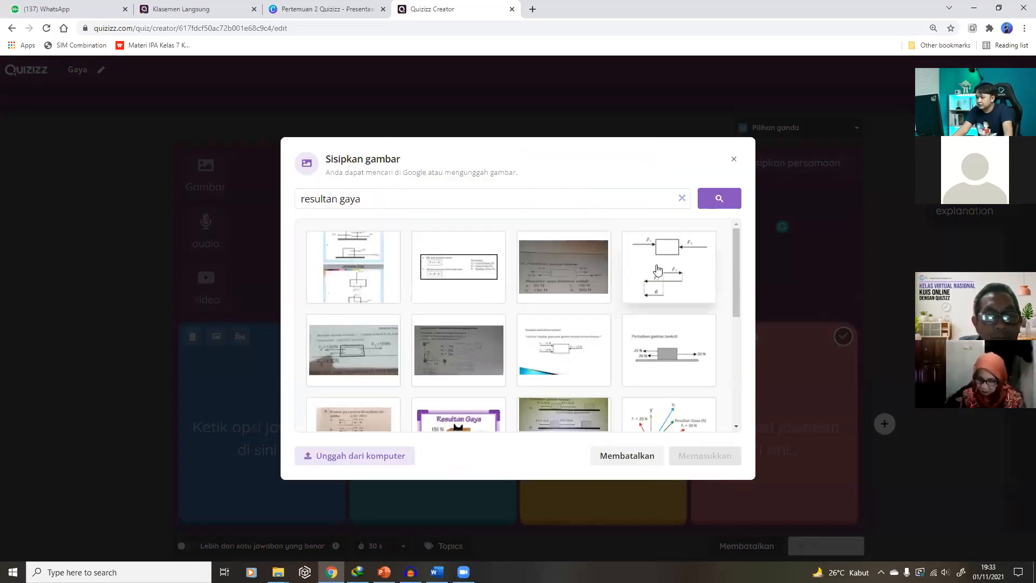
scroll(656, 270, "down", 3)
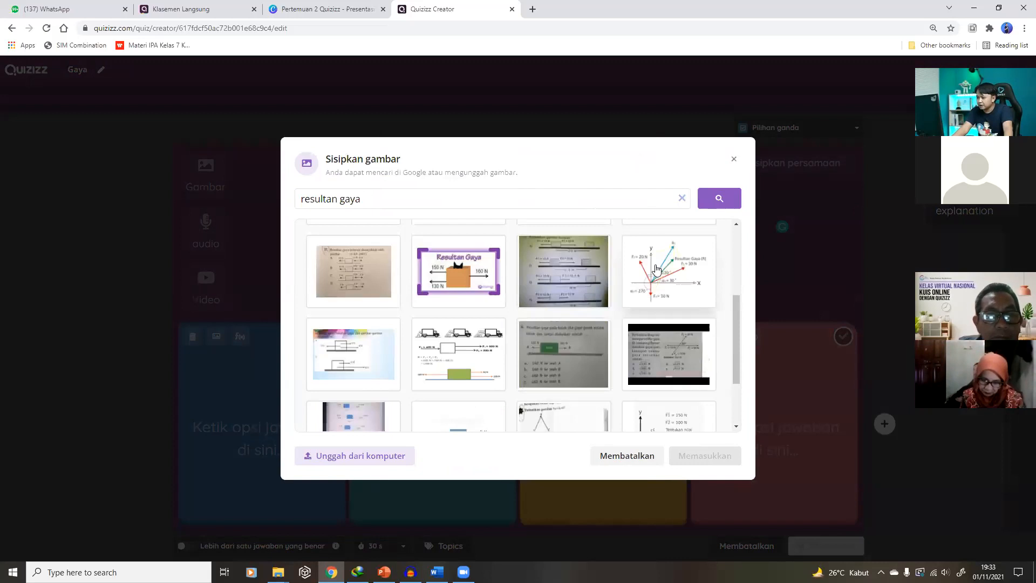
scroll(653, 272, "down", 2)
left_click(447, 348)
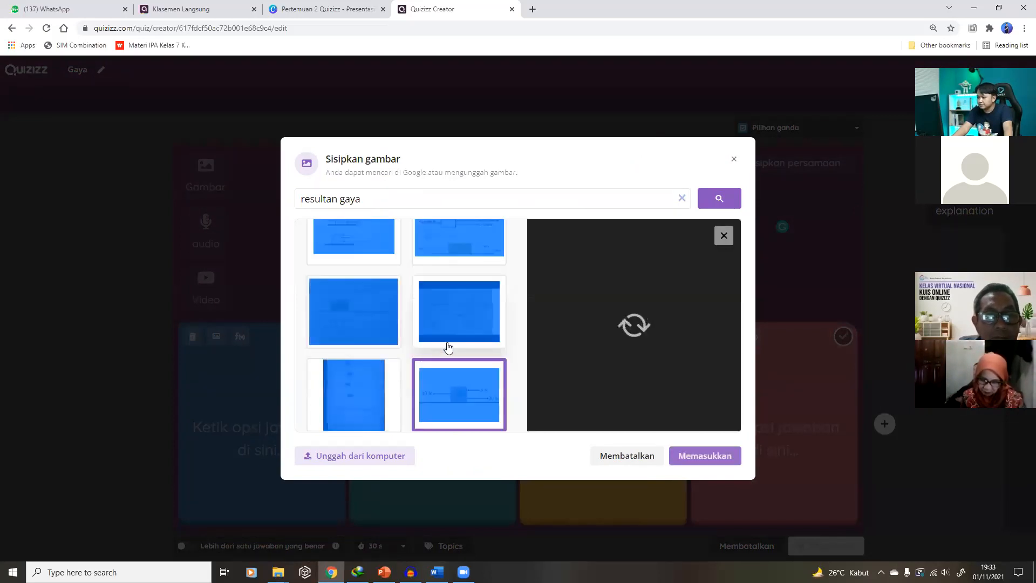
left_click(447, 342)
left_click(453, 404)
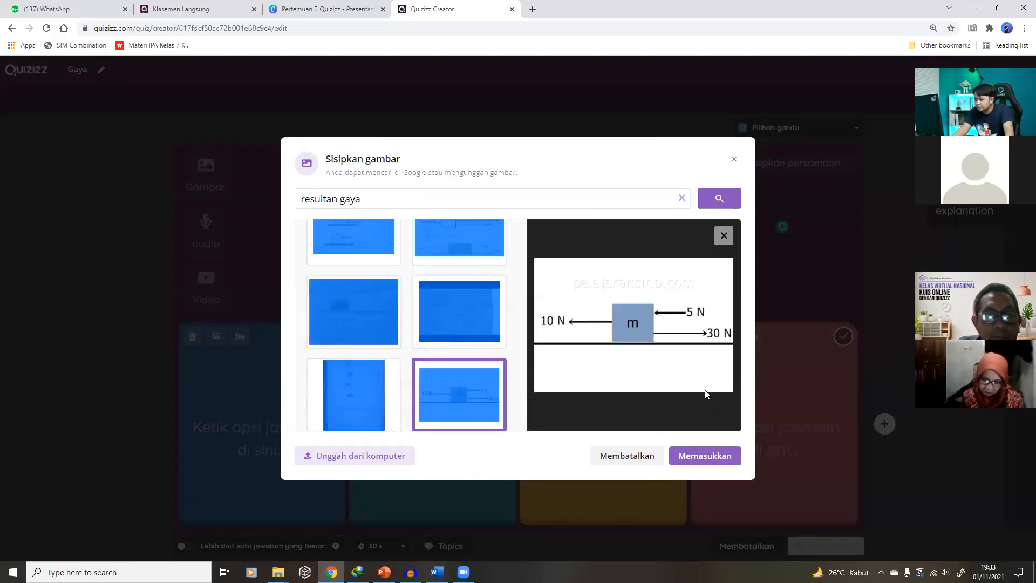
left_click(711, 456)
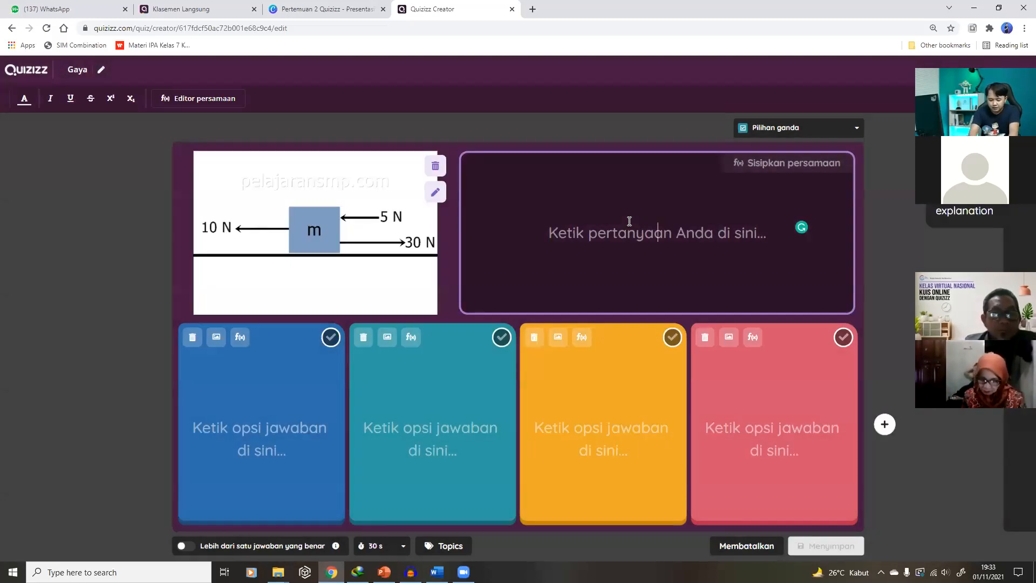
Enter the question text 'Resultan gaya yang dihasilkan seperti pada gambar adalah .... newton'
type("Perhatikan gambar berikut.")
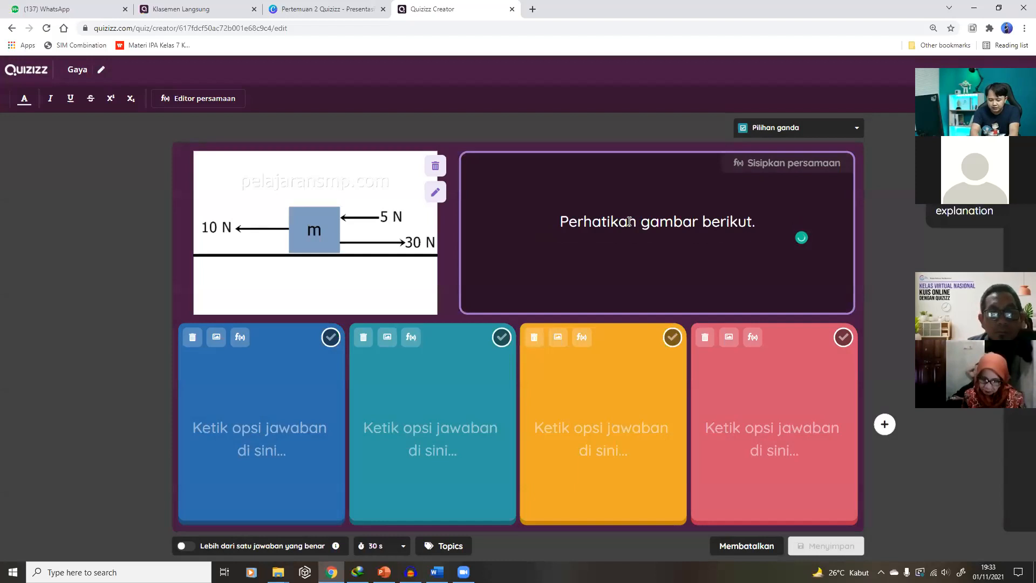
key("Return")
type("Resultan gaya yang d")
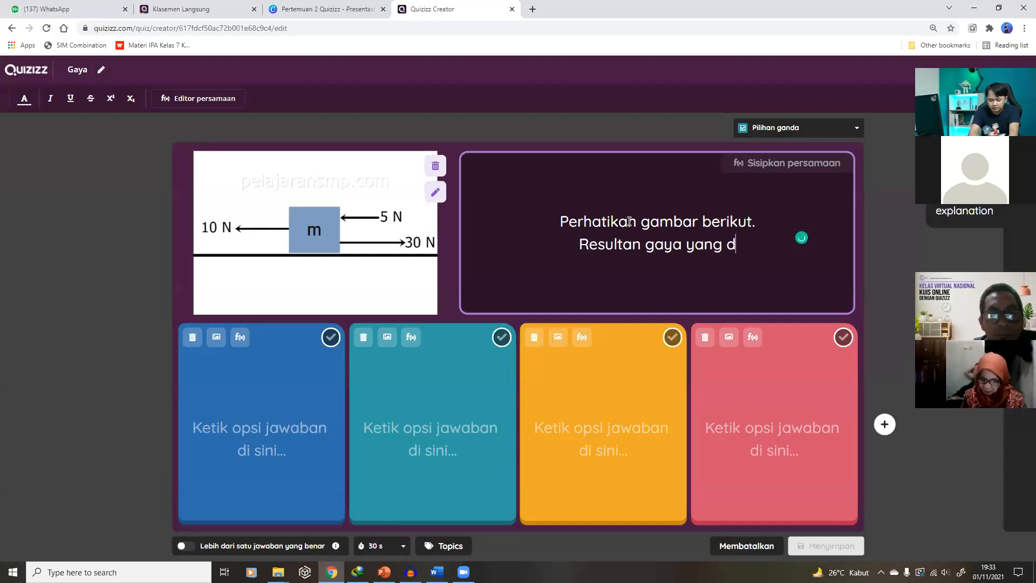
type("ihasilka")
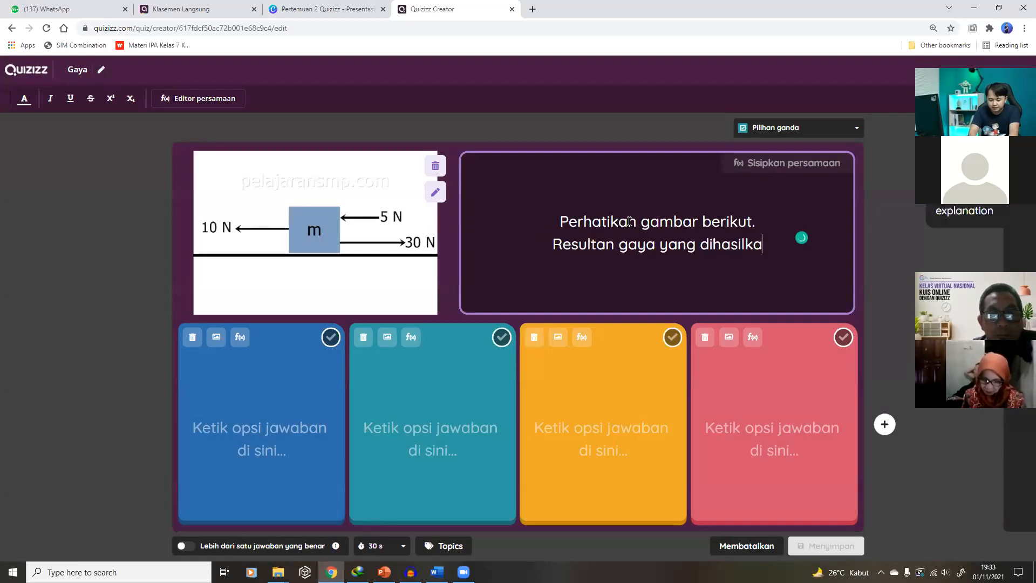
type("n seperti pada gambar ada")
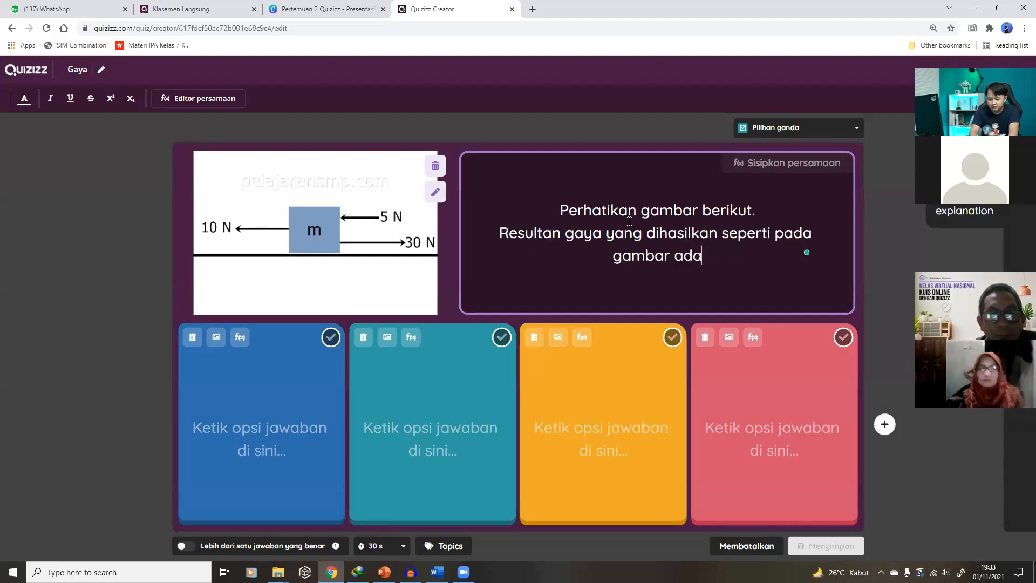
type("lah ....")
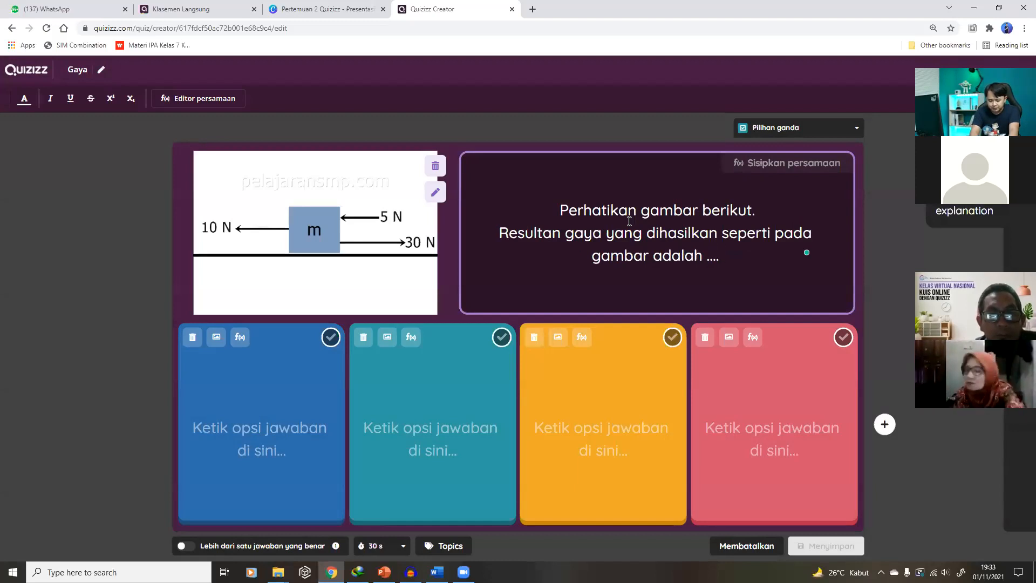
type(" newton")
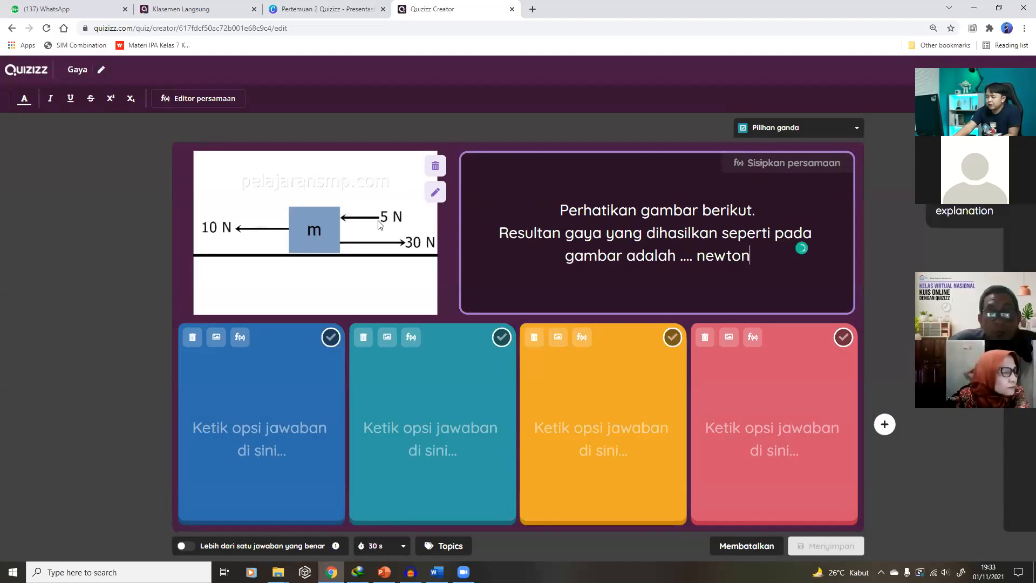
Fill in answers 5, 10 and 15, marking 15 as the correct answer
left_click(272, 450)
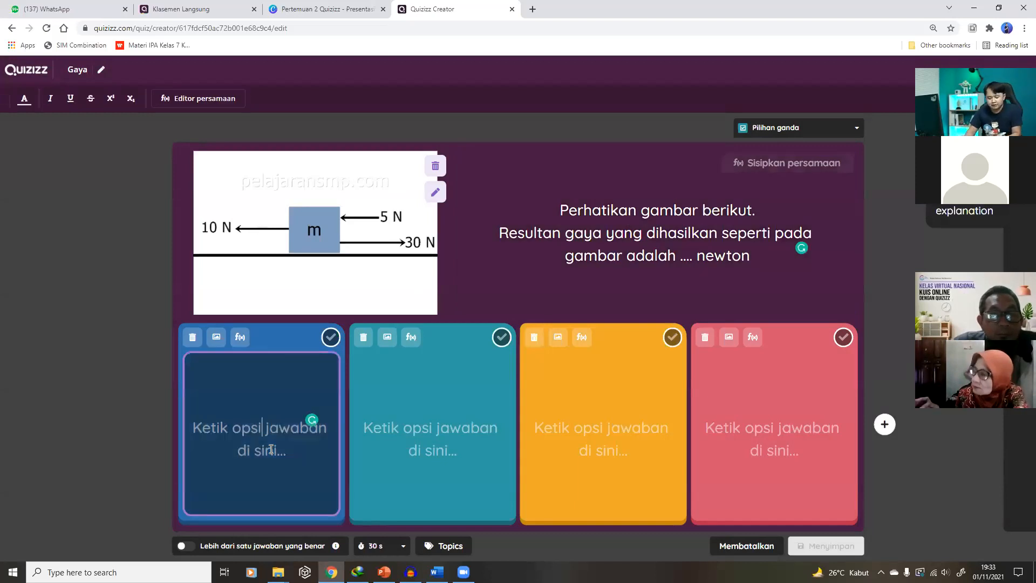
type("5")
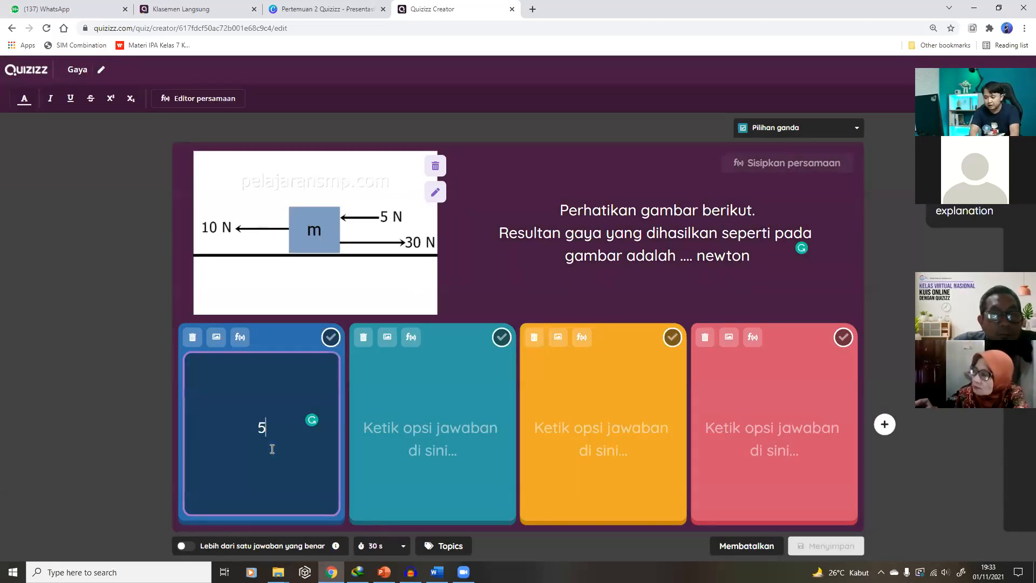
left_click(405, 444)
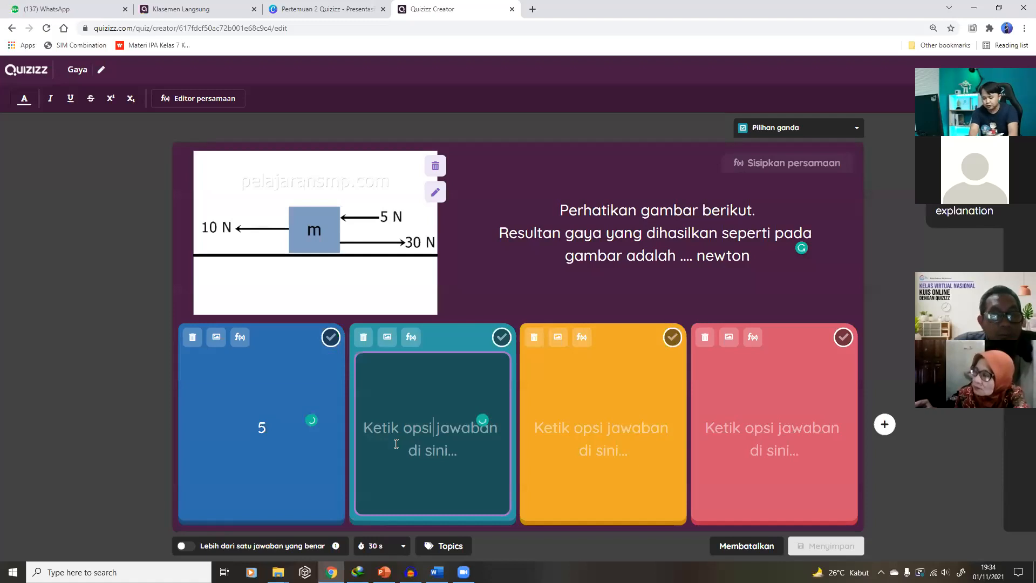
type("10")
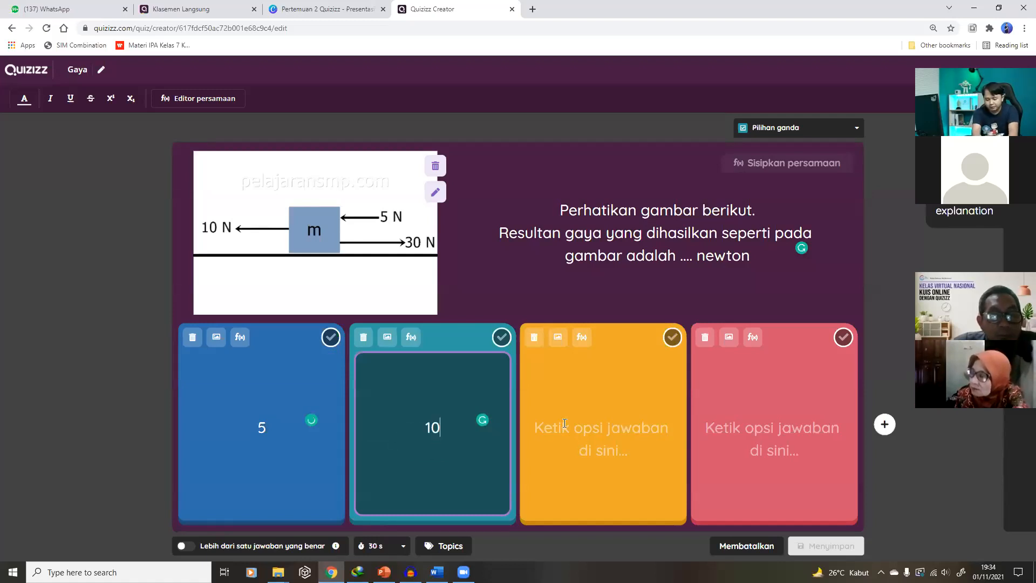
left_click(565, 423)
type("15")
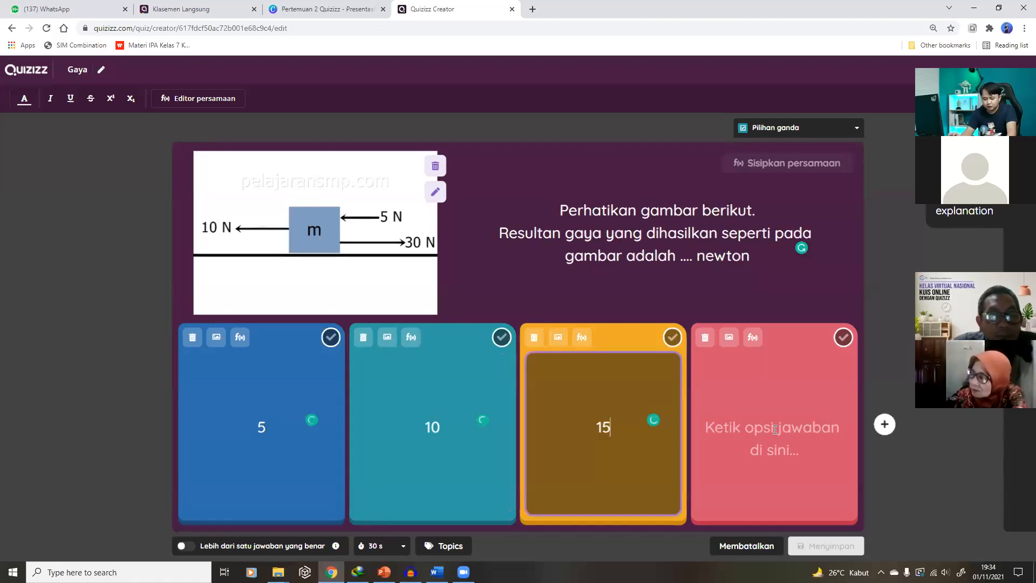
left_click(672, 337)
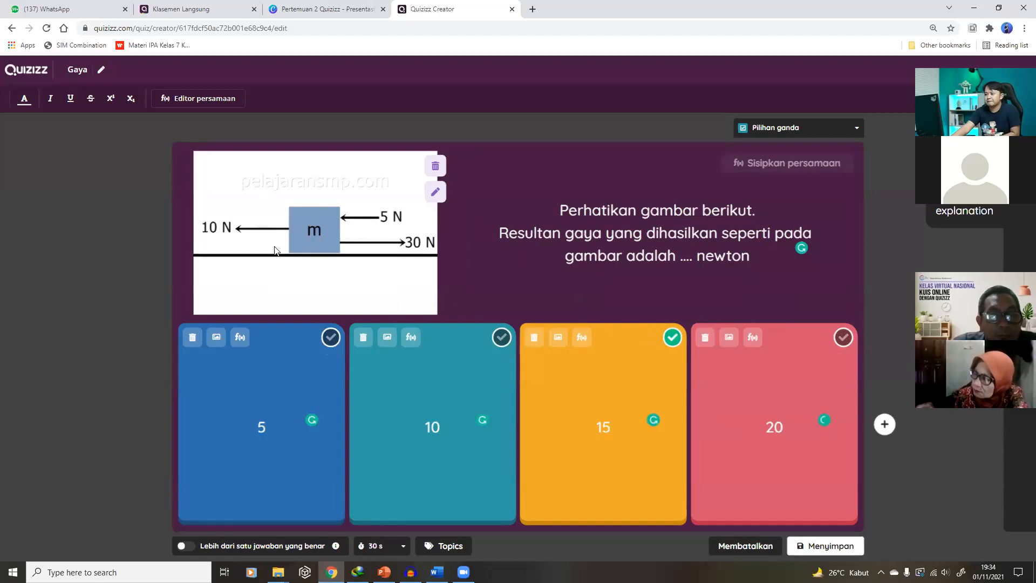
left_click(435, 168)
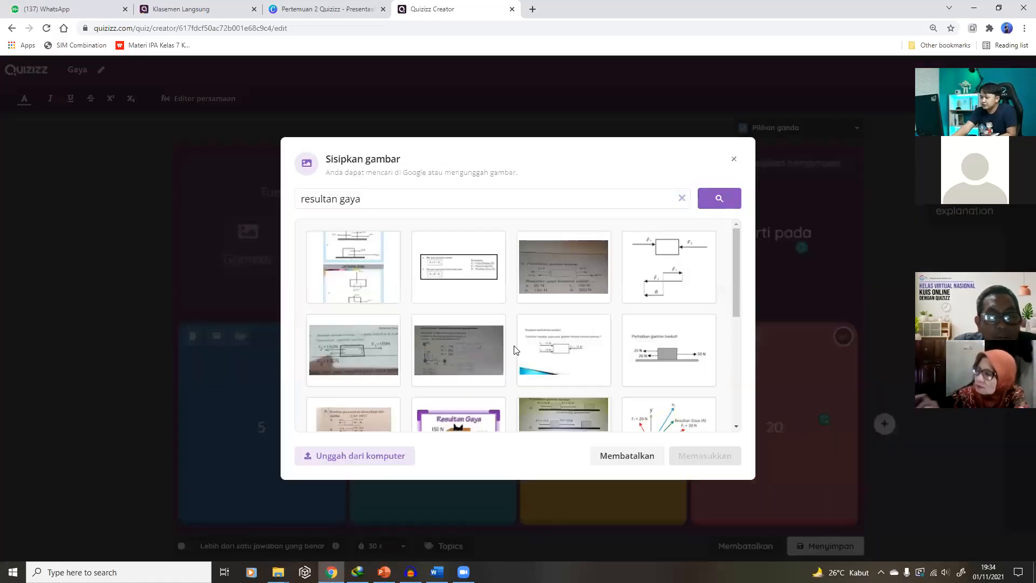
scroll(492, 361, "down", 3)
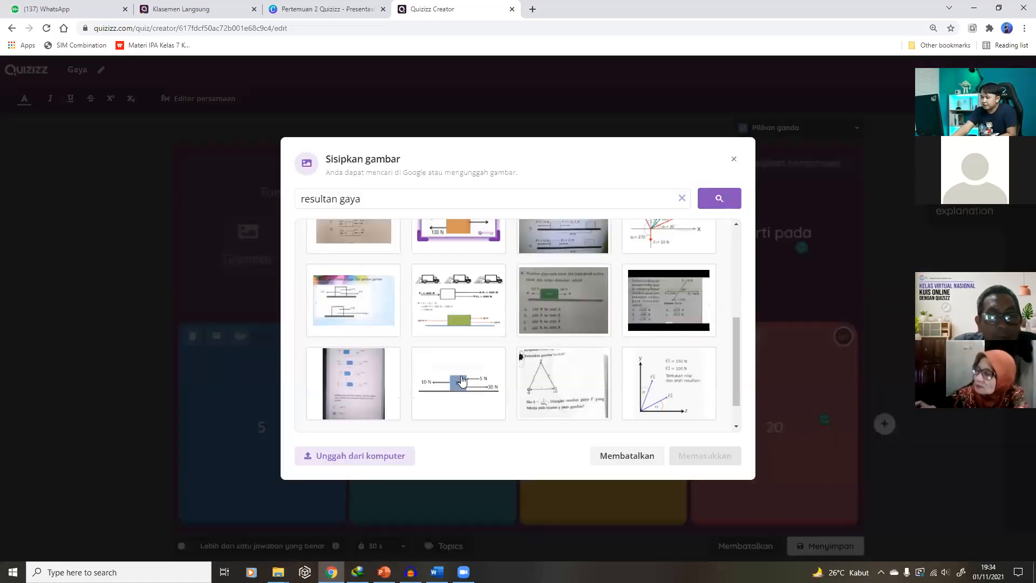
left_click(458, 382)
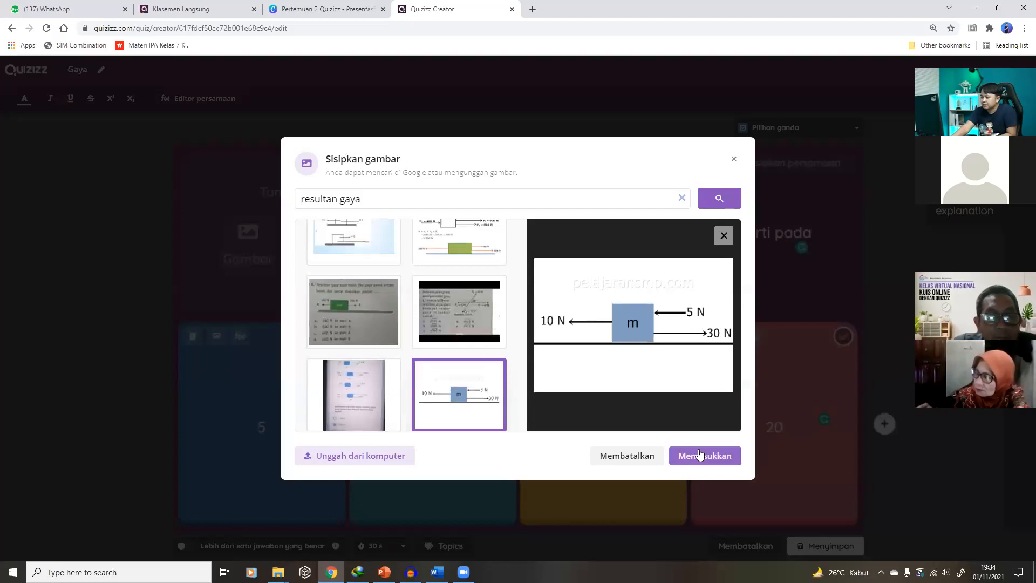
left_click(700, 454)
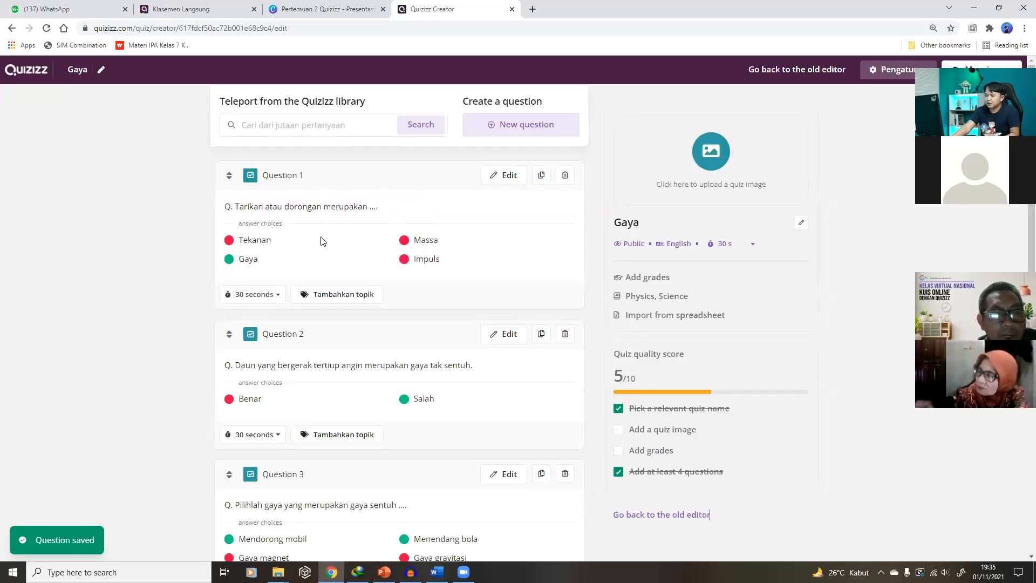
Reopen the force-diagram Question 4 (answers 5, 10, 15, 20) for editing
scroll(324, 246, "down", 2)
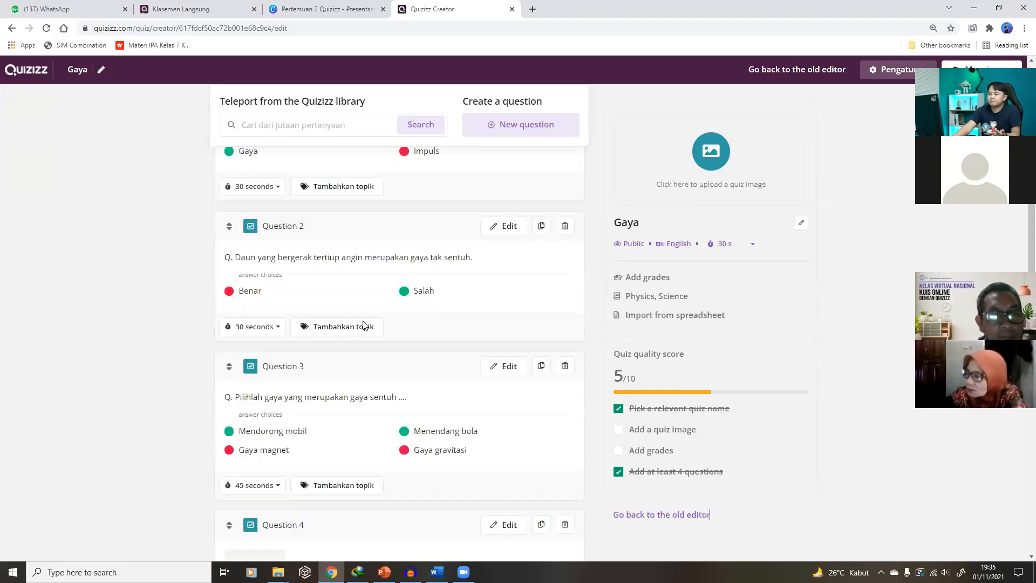
scroll(371, 321, "down", 4)
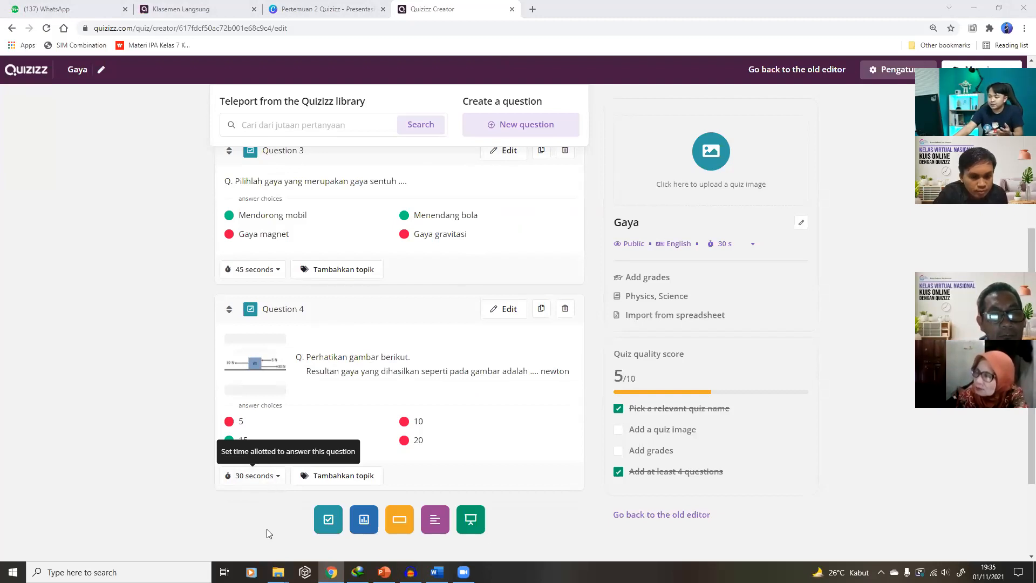
left_click(279, 477)
scroll(274, 432, "down", 2)
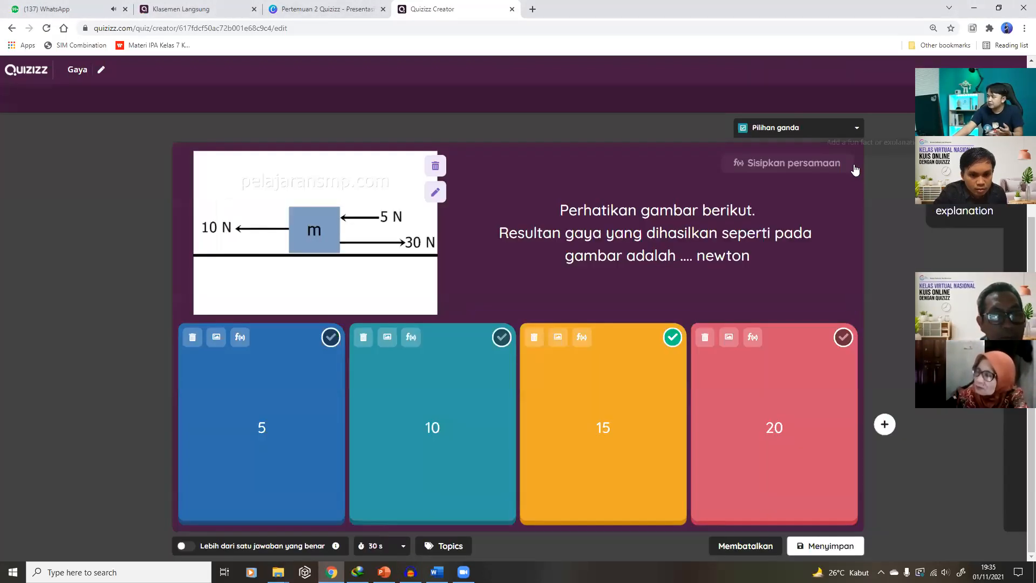
Review Question 4's timer, topics and image, then save it unchanged at 30 seconds
left_click(402, 546)
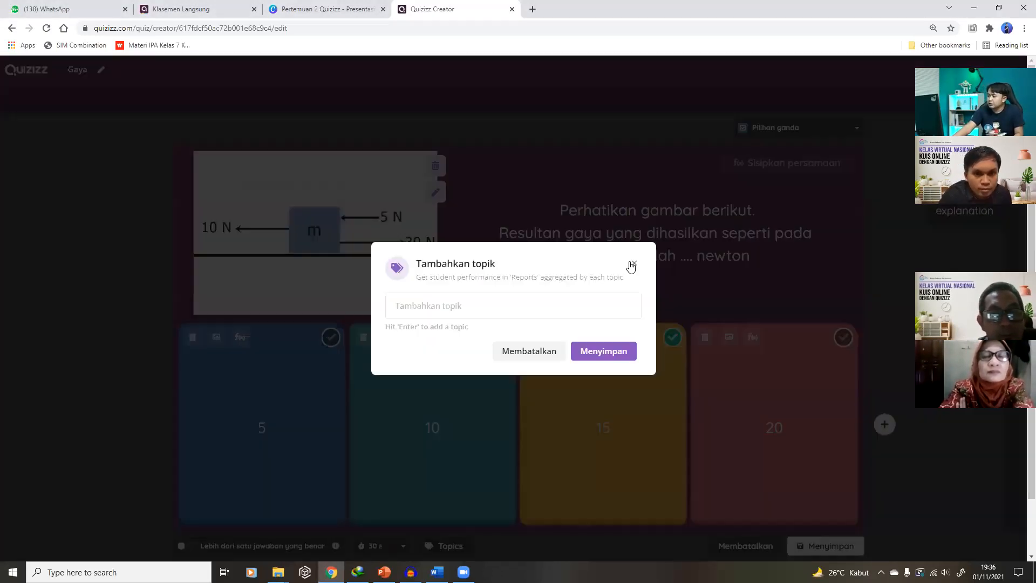
left_click(507, 161)
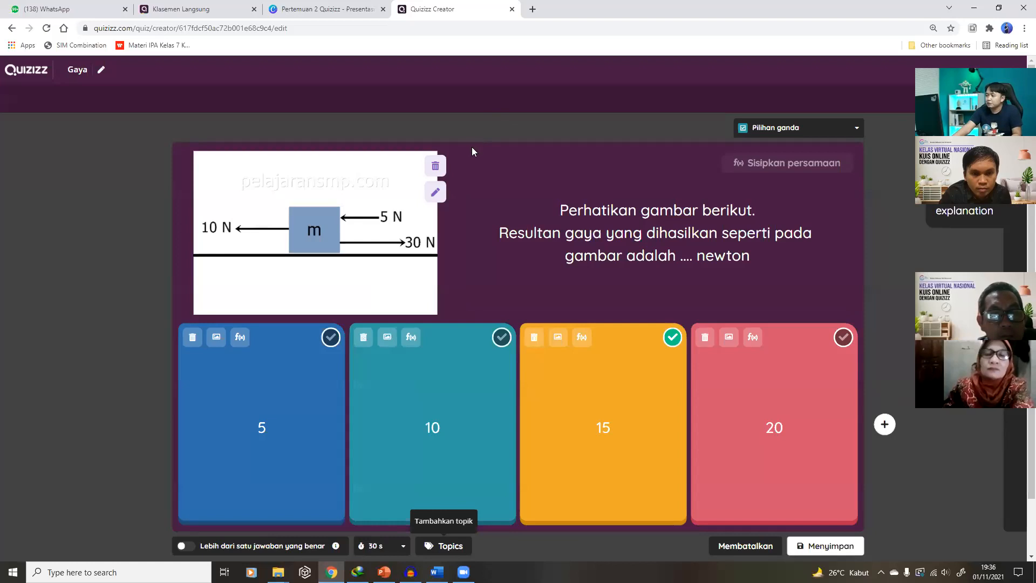
left_click(437, 188)
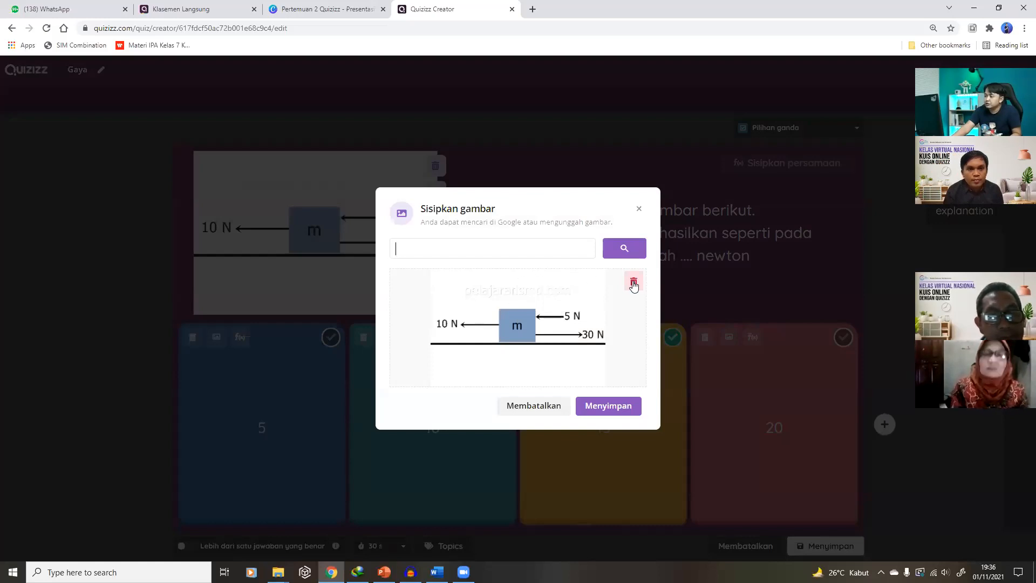
left_click(639, 210)
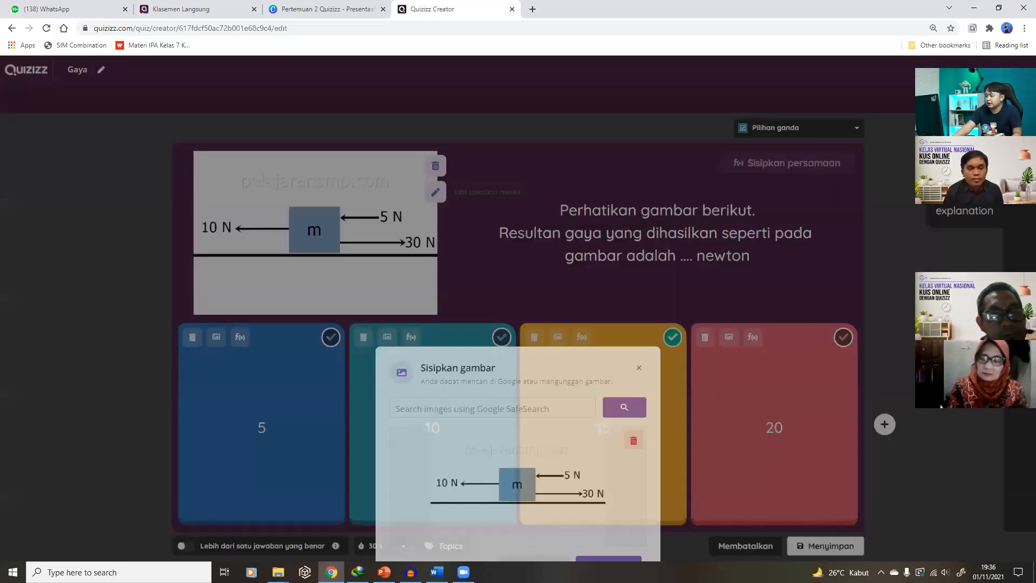
left_click(823, 545)
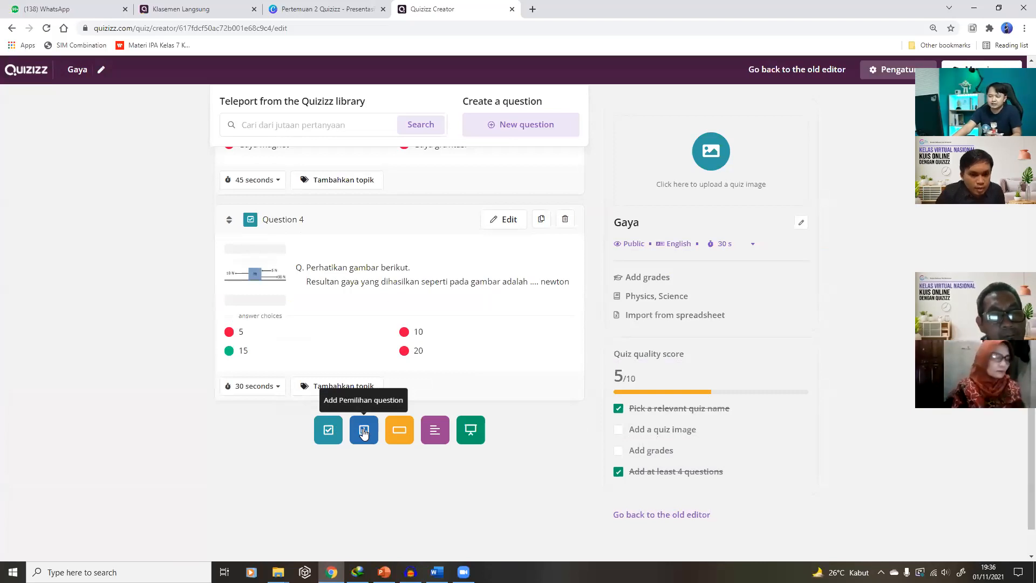
Create a fill-in-the-blank question reading 'Daun jatu karena adanya gaya ....'
left_click(401, 431)
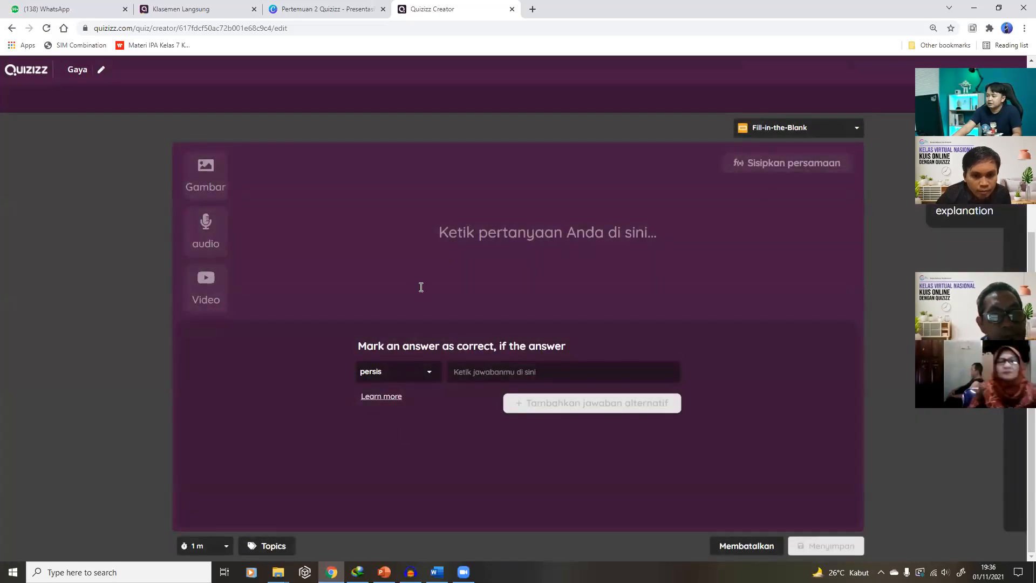
left_click(489, 236)
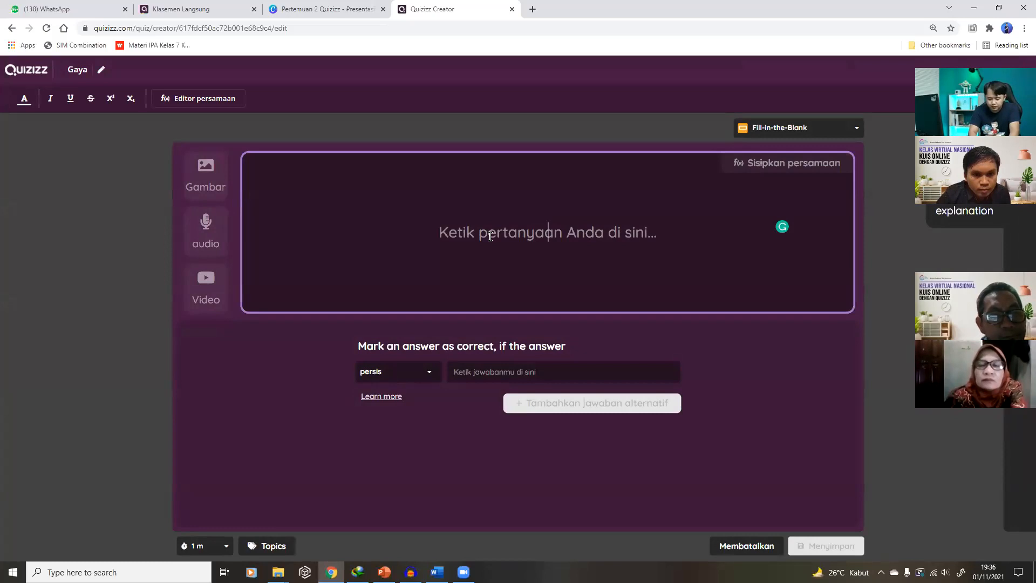
type("dau")
key("BackSpace")
key("BackSpace")
key("BackSpace")
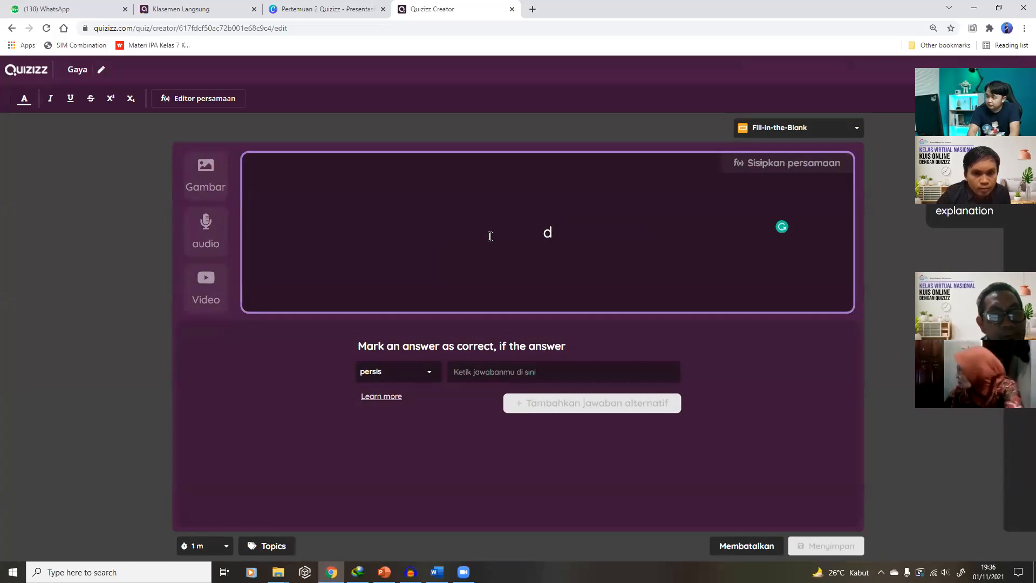
type("Daun jatu ")
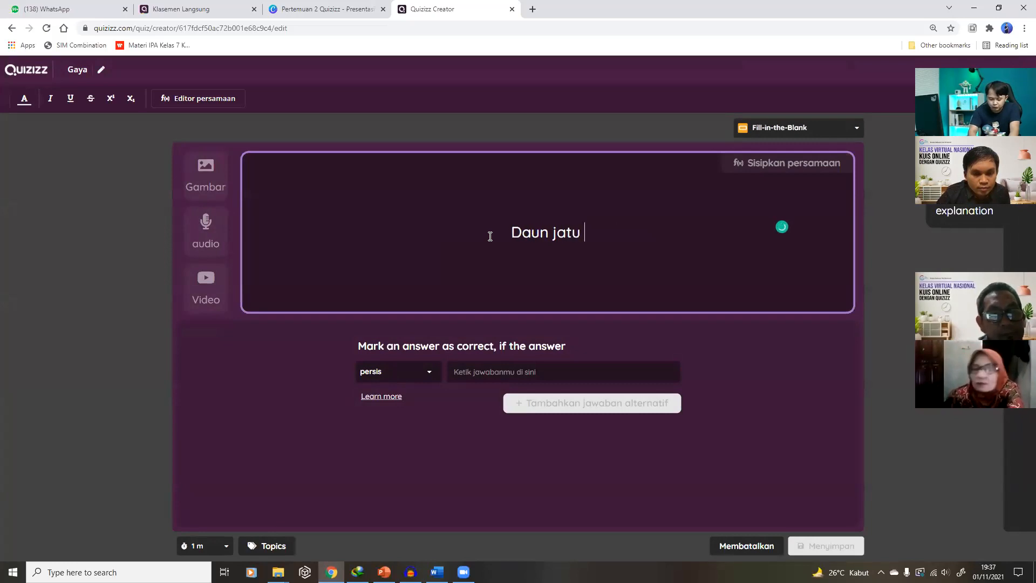
type("kare")
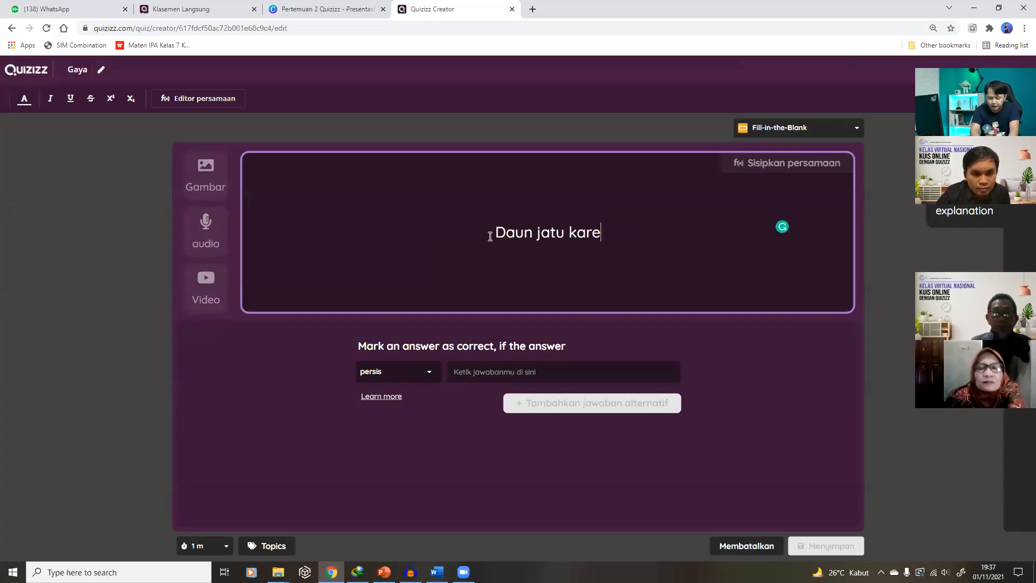
type("na adanya g")
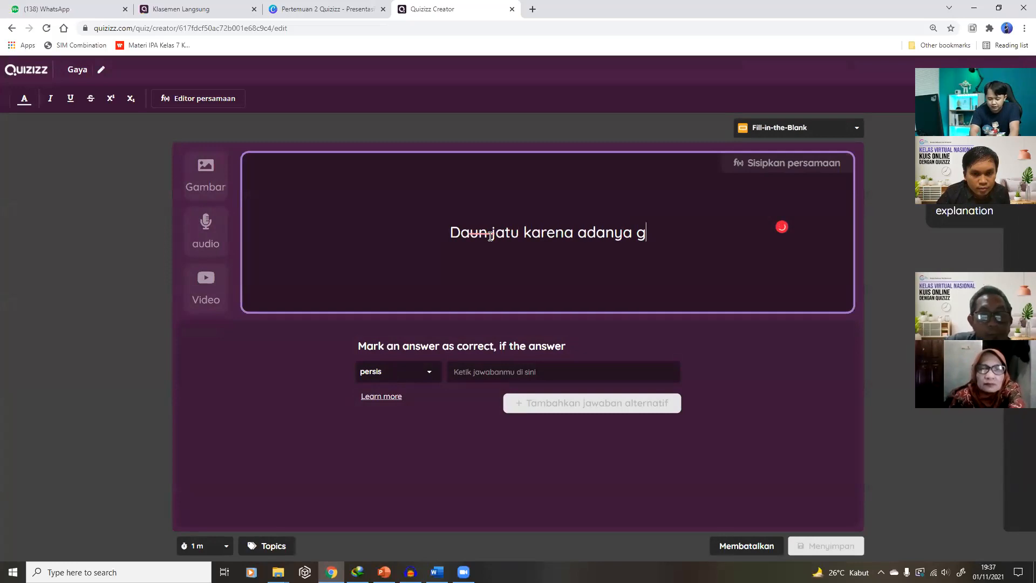
type("aya ....")
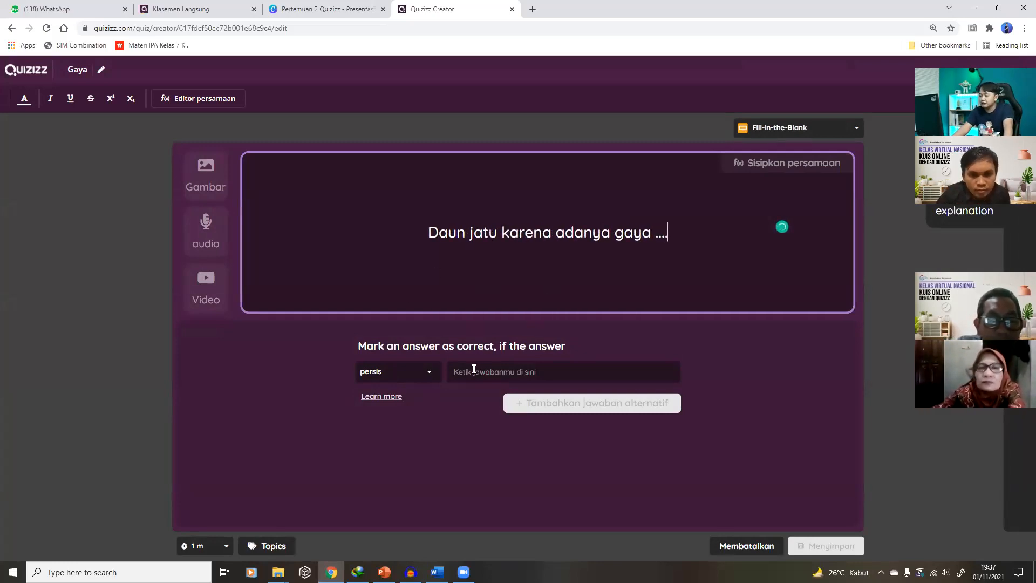
Enter 'gravitasi' as the correct answer
left_click(501, 371)
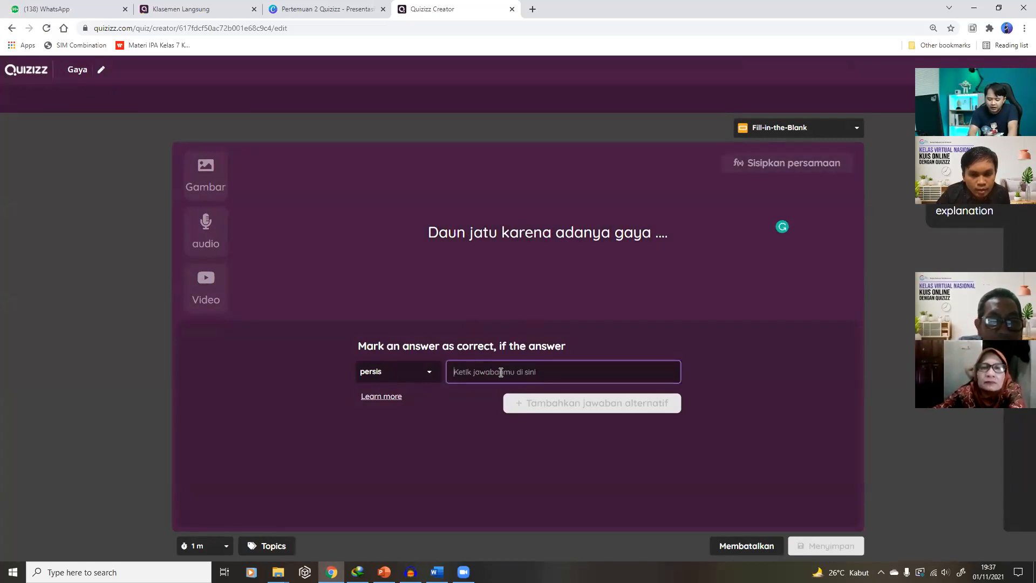
type("gravita")
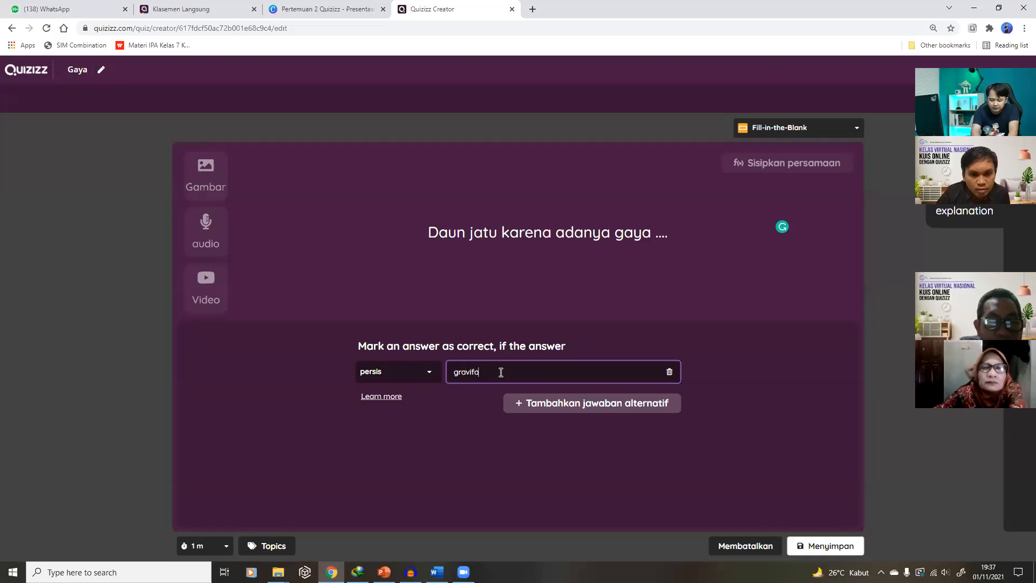
key("BackSpace")
key("BackSpace")
type("tasi")
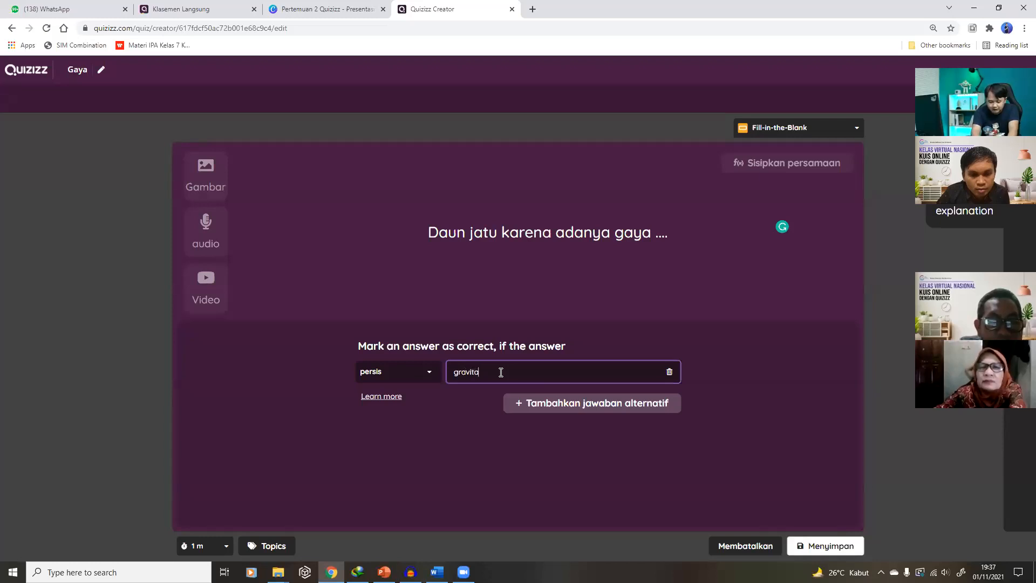
Add 'contains' alternatives gravitasi and gaya gravitasi, then save Question 5
left_click(568, 405)
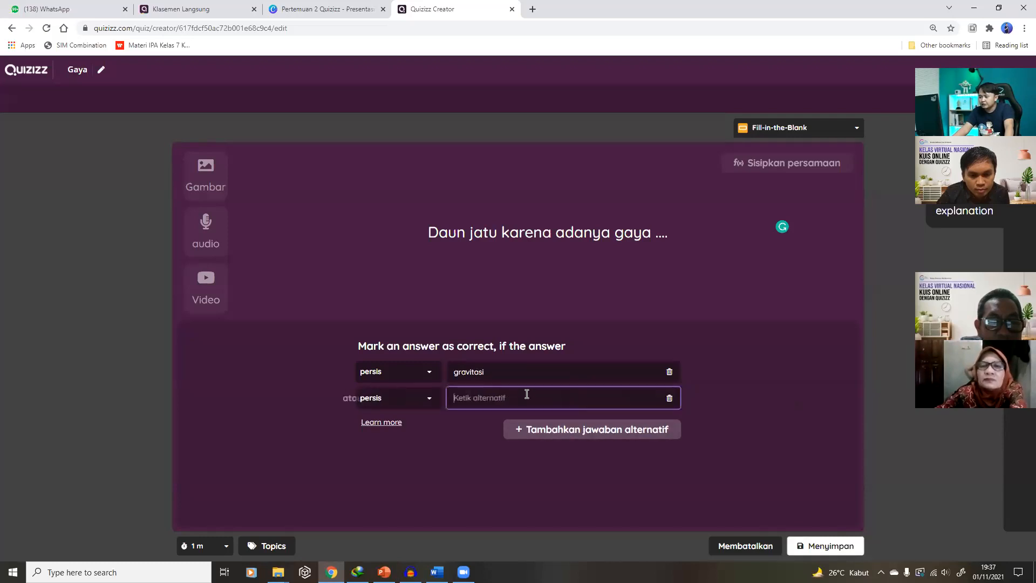
left_click(415, 400)
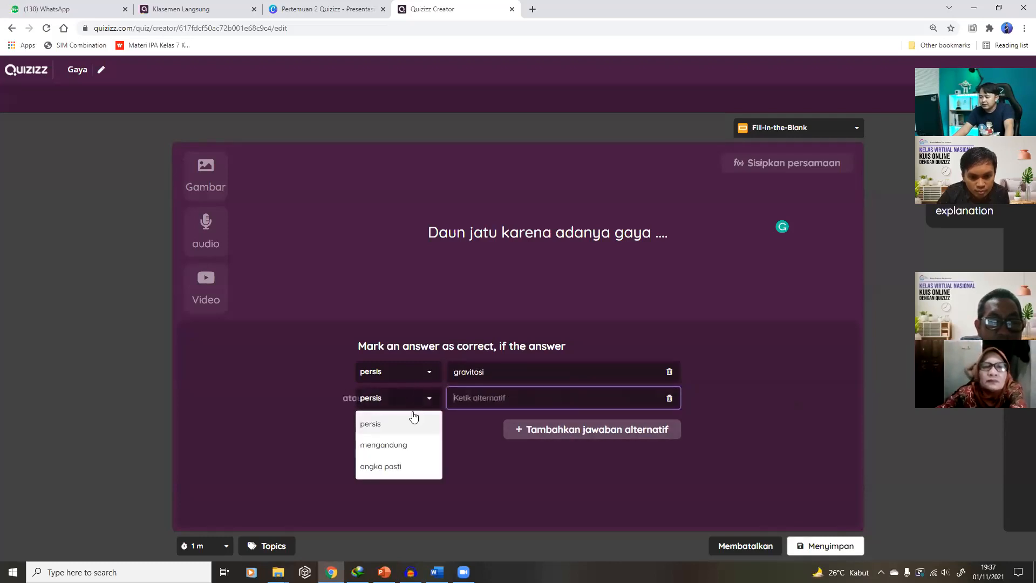
left_click(407, 446)
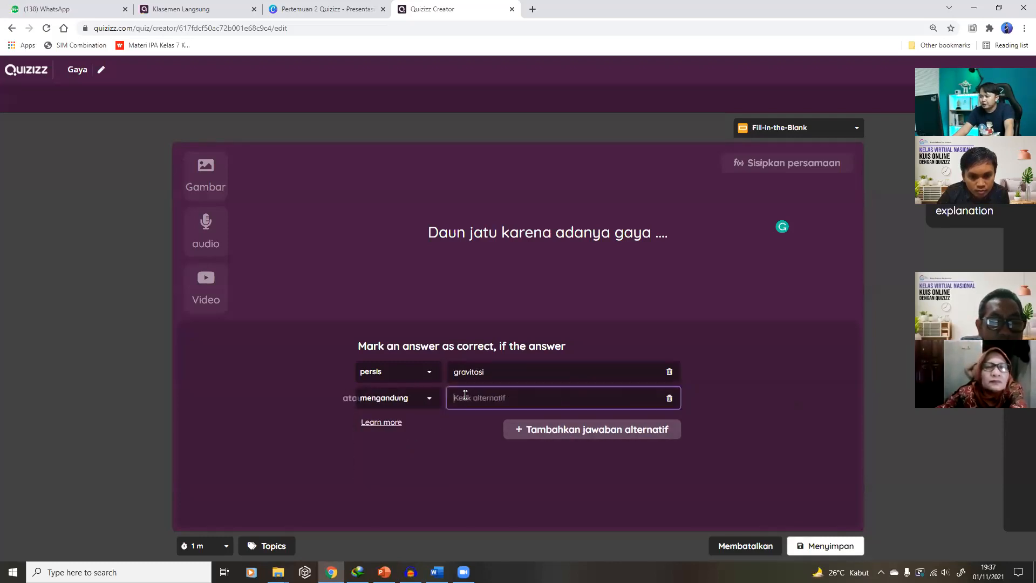
type("gravitasi")
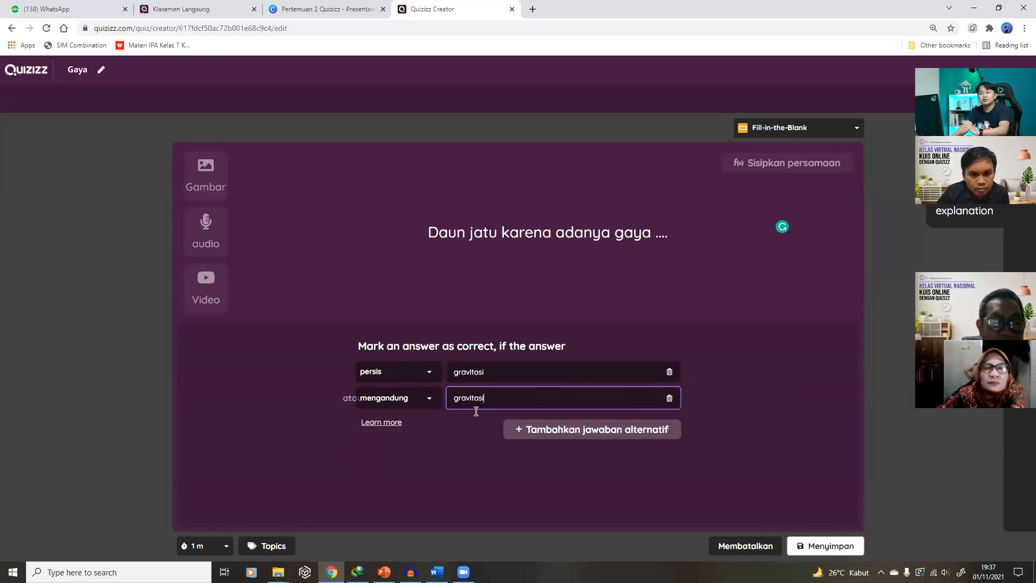
left_click(595, 430)
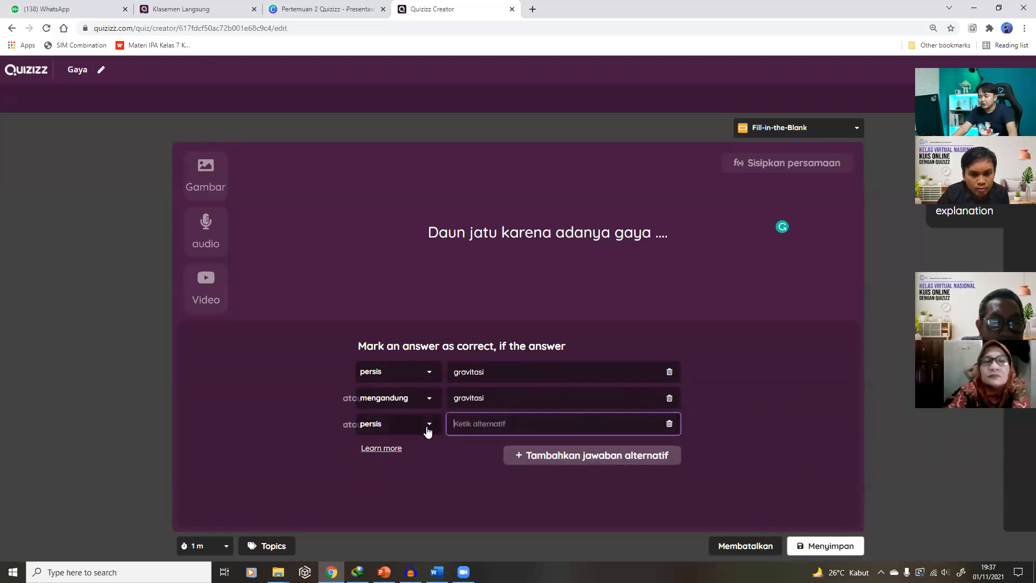
left_click(407, 426)
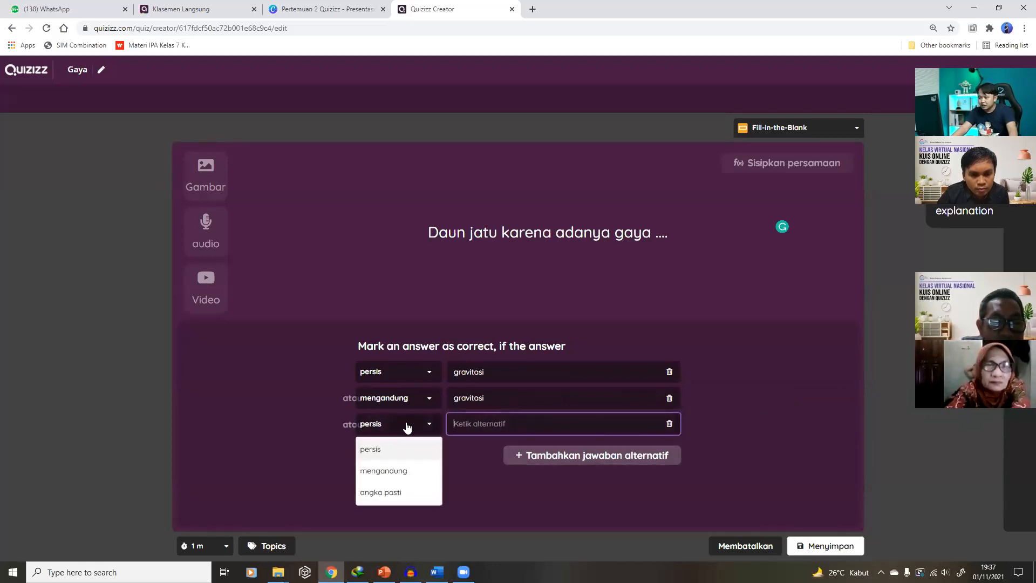
left_click(394, 472)
left_click(477, 424)
type("gaya gravitasi")
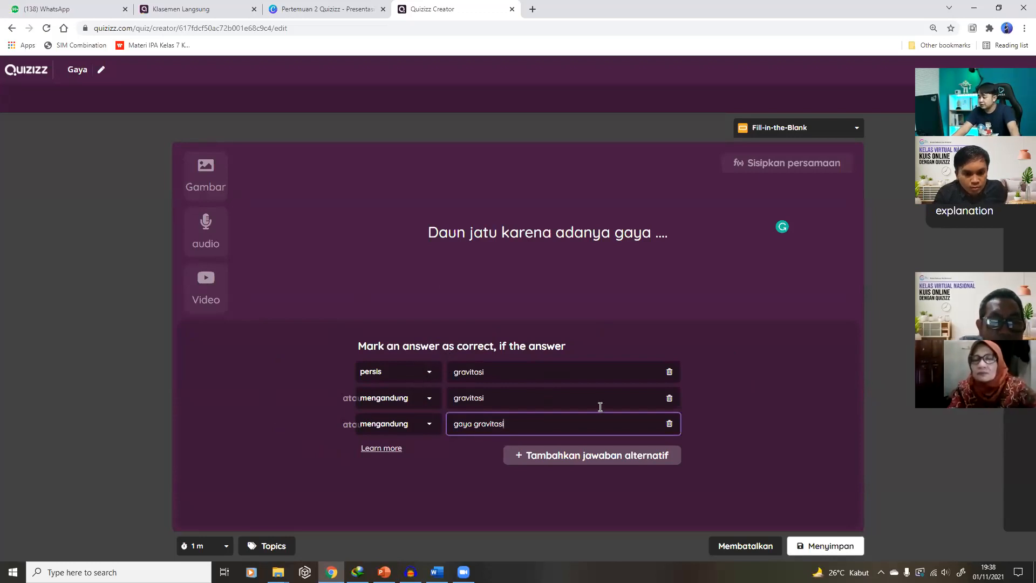
left_click(820, 545)
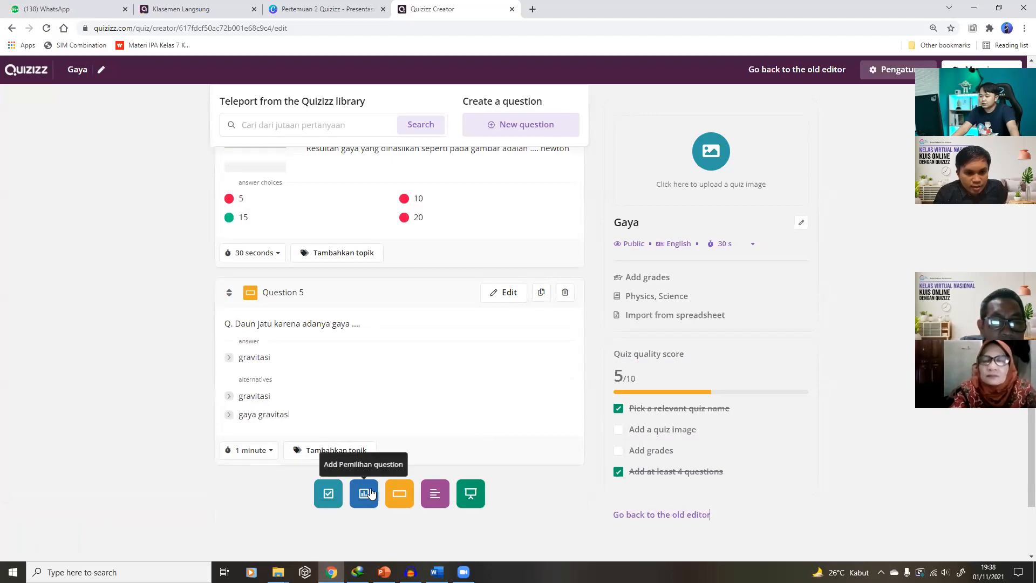
Create and save the open-ended question 'Bagaimana pembelajaran hari ini?' with a 3-minute timer
left_click(436, 495)
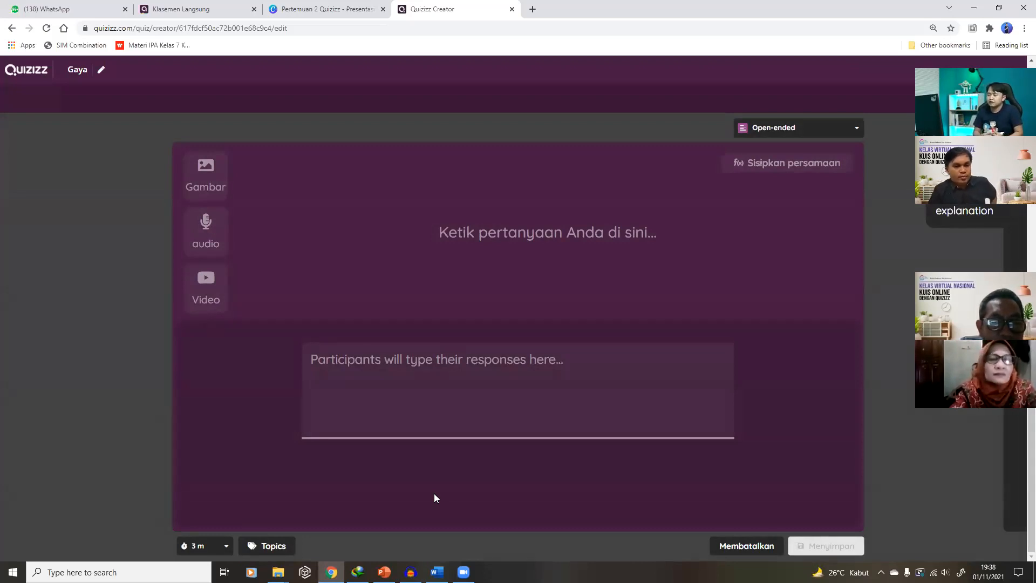
left_click(532, 229)
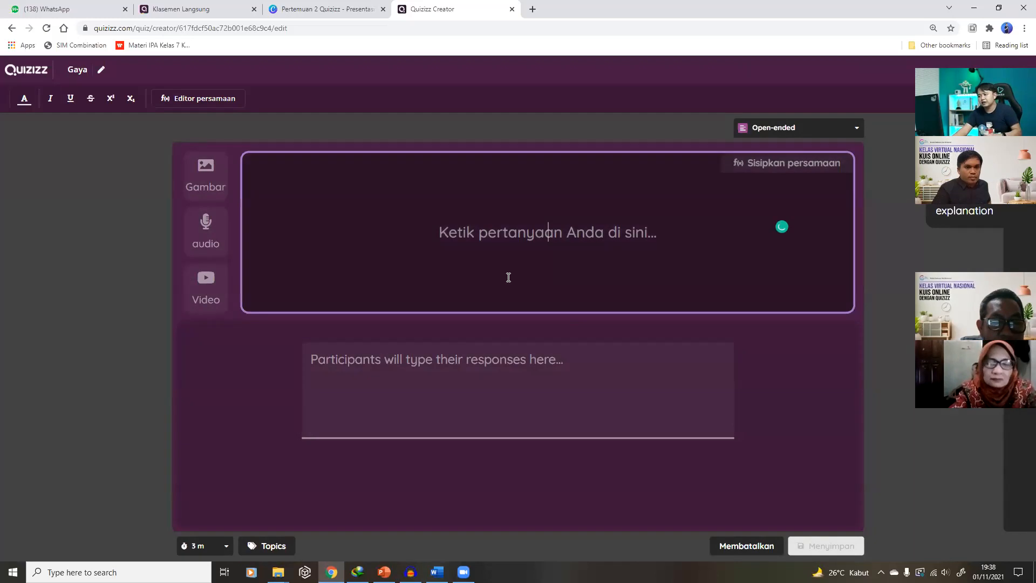
type("Baga")
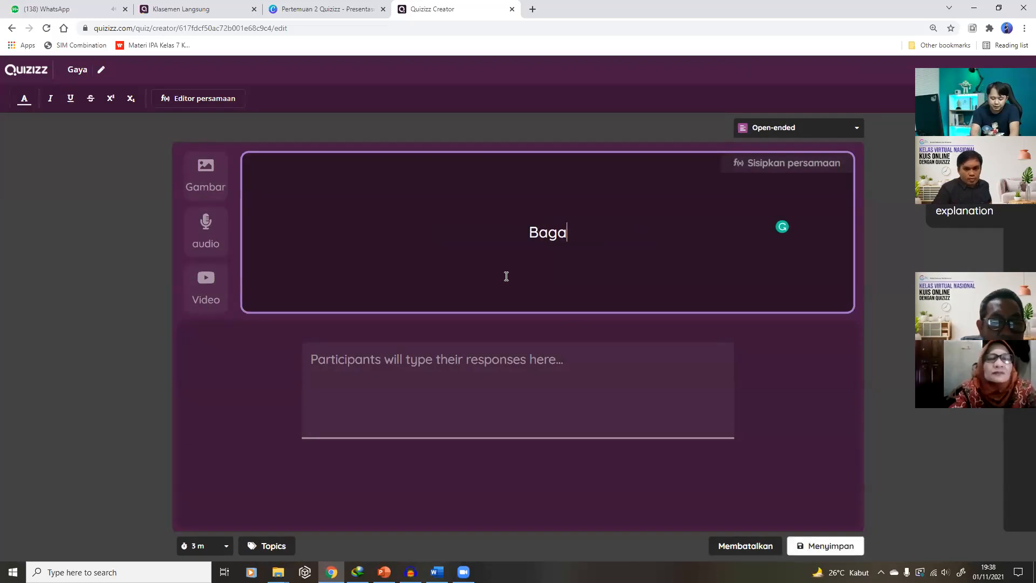
type("imana pembe")
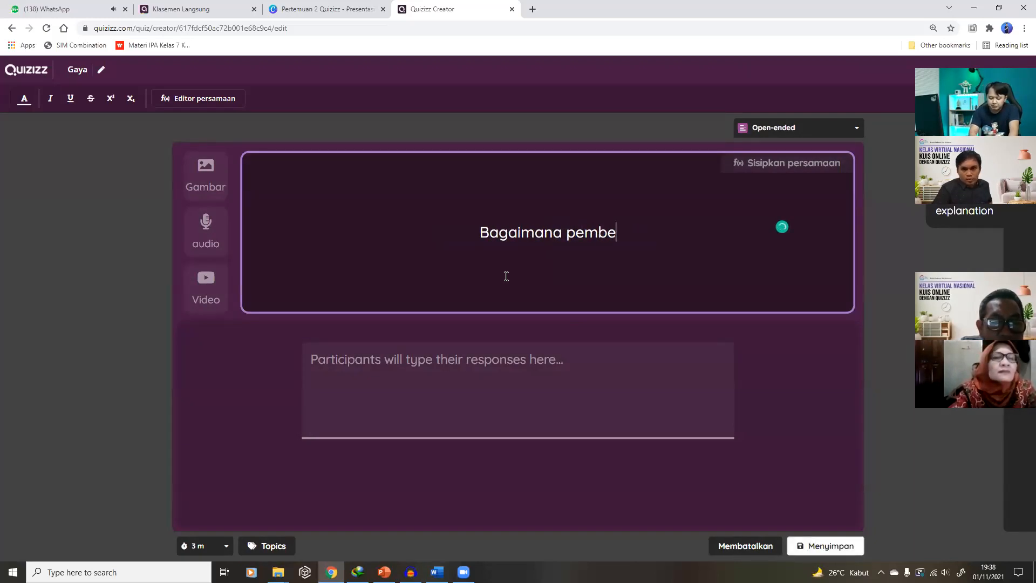
type("lajaran hari ini?")
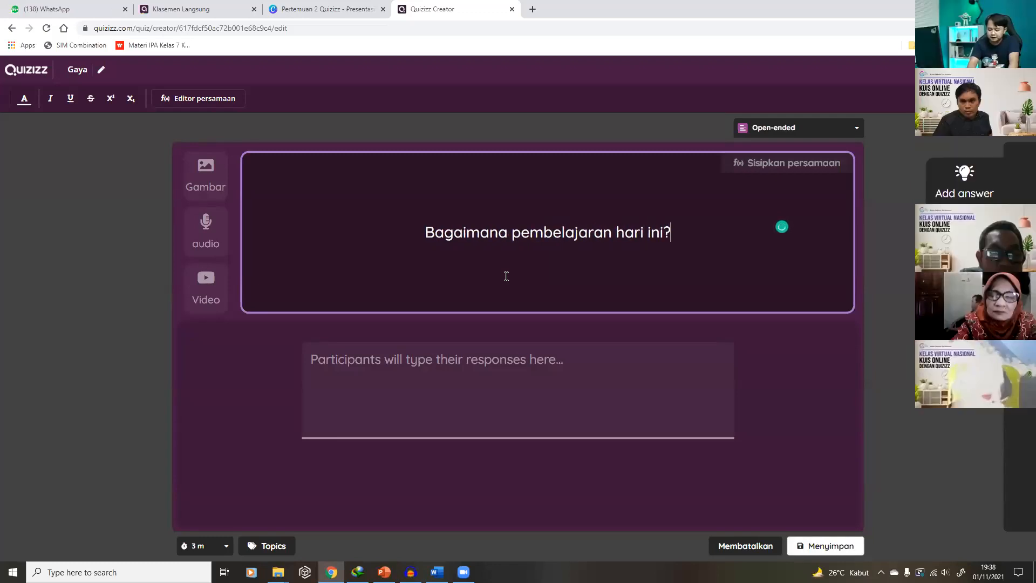
left_click(388, 370)
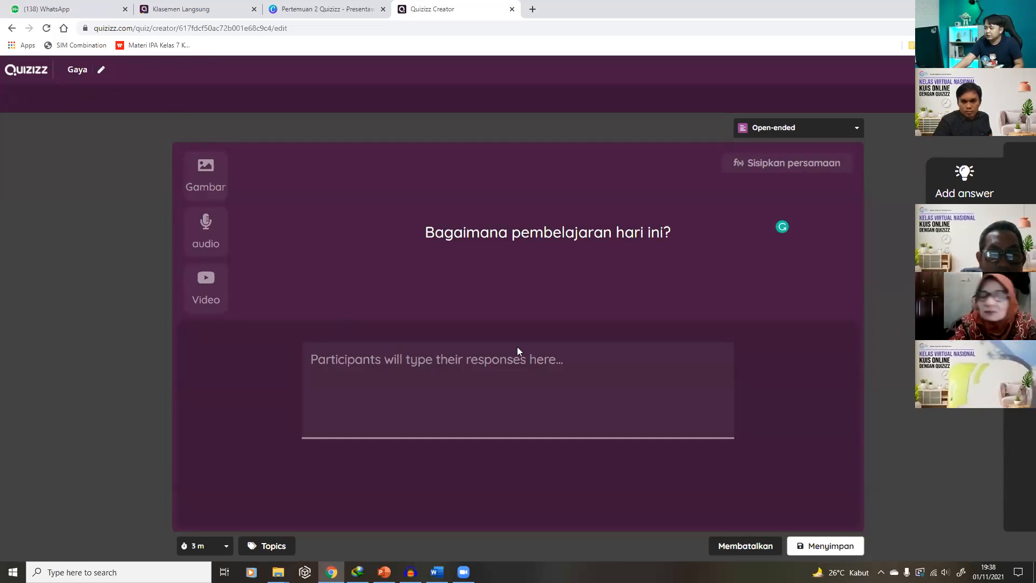
left_click(821, 546)
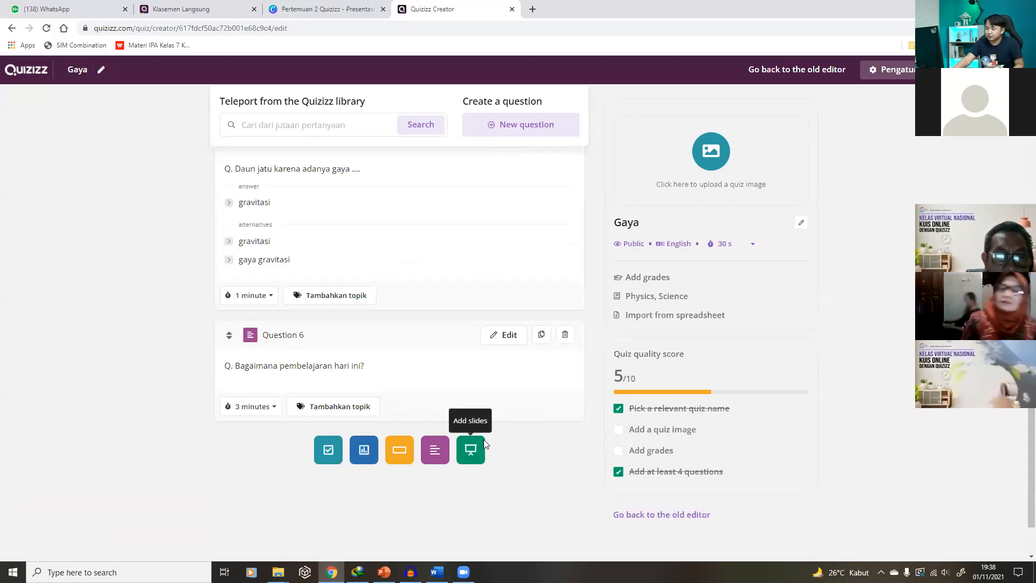
scroll(526, 447, "up", 6)
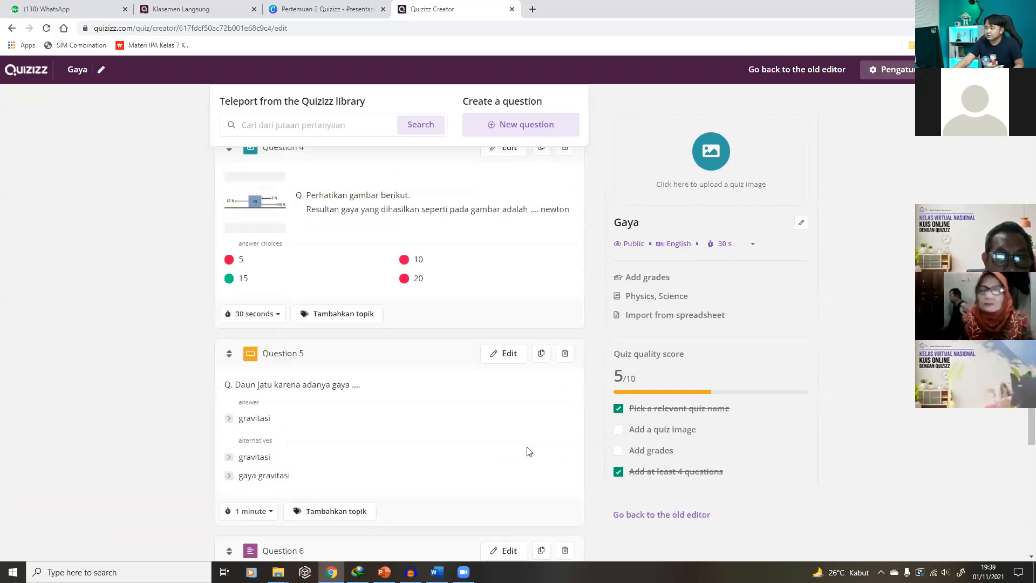
scroll(528, 451, "up", 5)
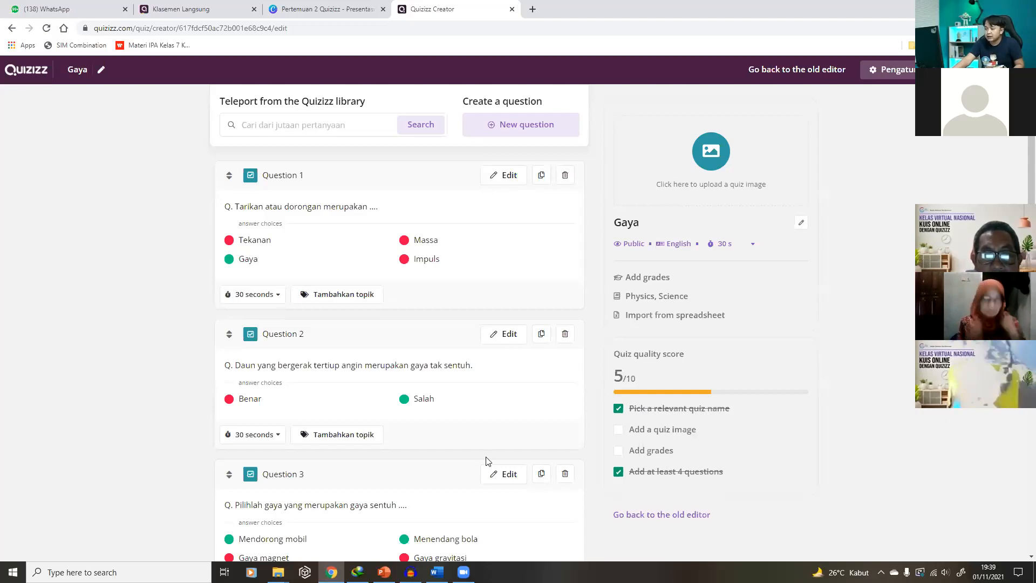
scroll(421, 459, "down", 10)
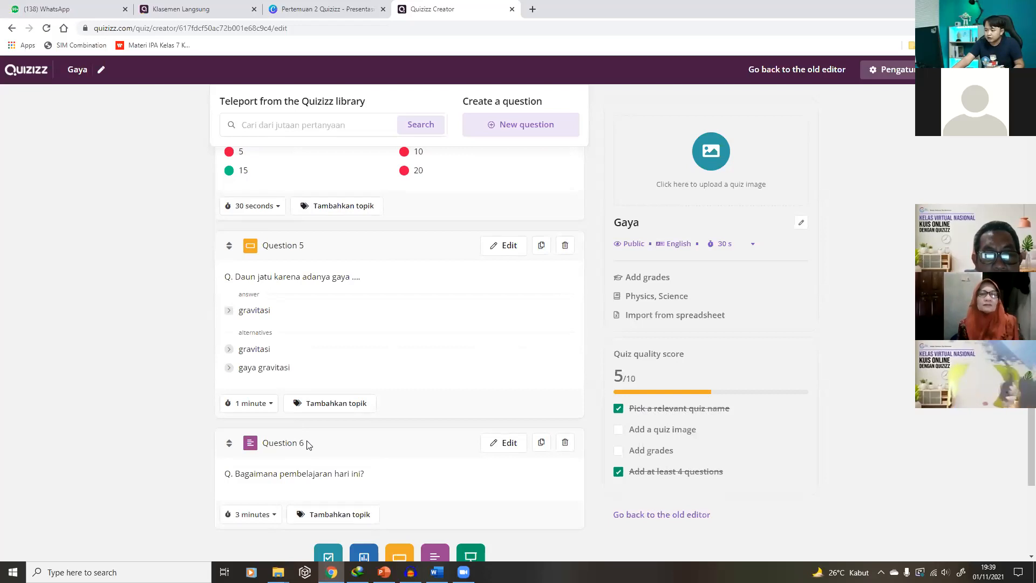
scroll(553, 458, "up", 1)
scroll(549, 461, "up", 10)
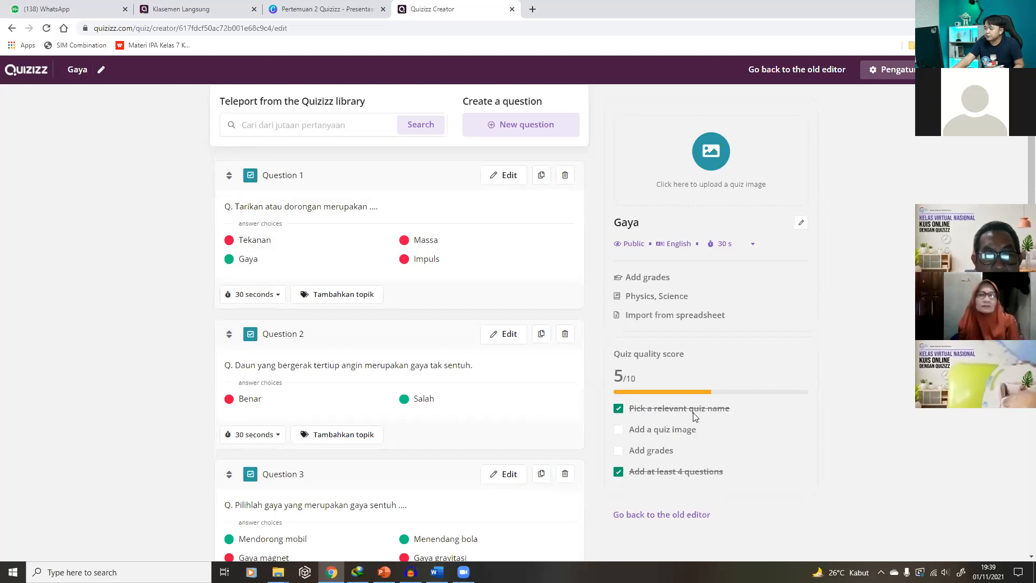
Search quiz images for 'gaya' and insert the crate-pushing illustration as the title image
left_click(713, 144)
left_click(416, 190)
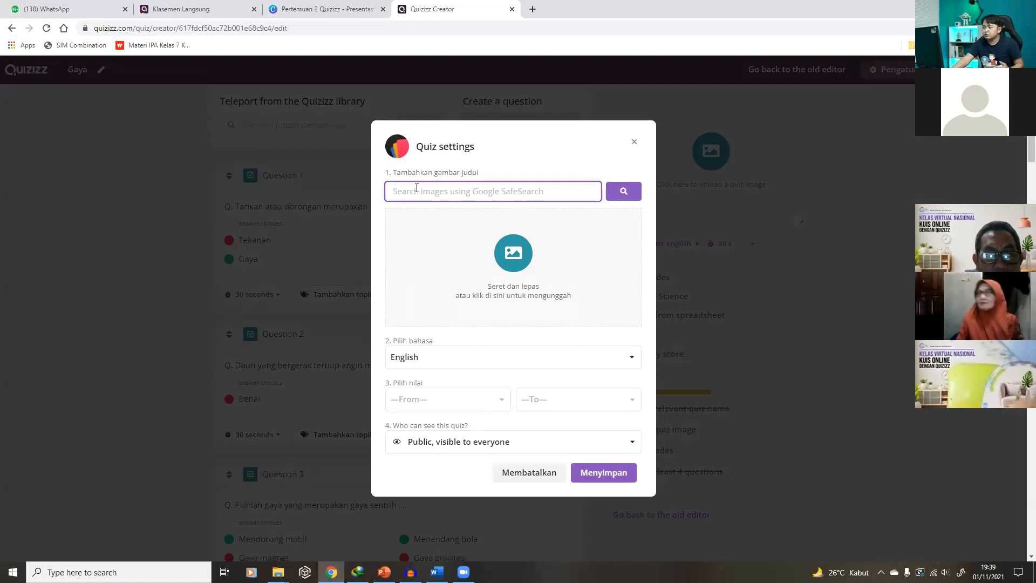
type("gaya")
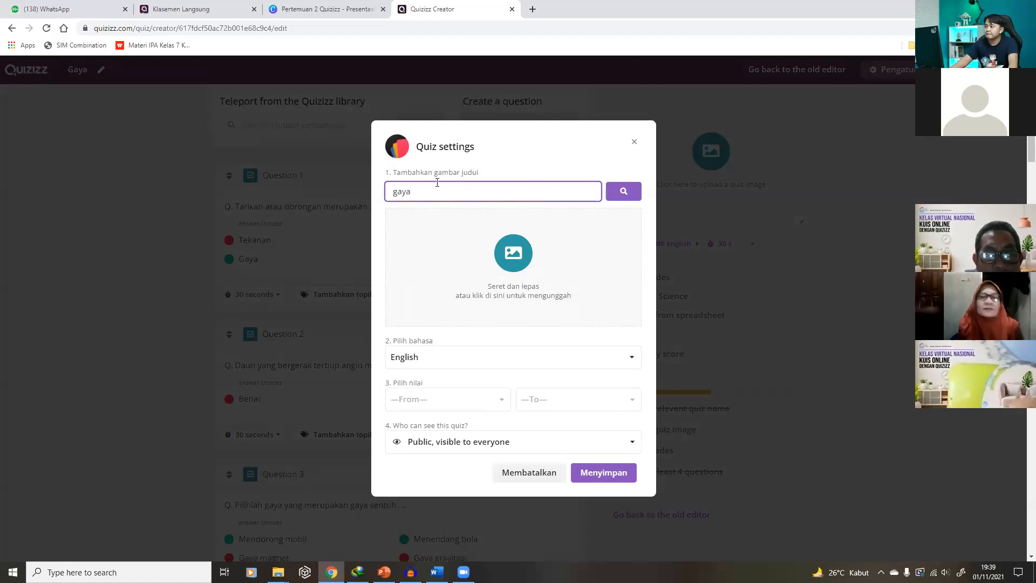
left_click(629, 196)
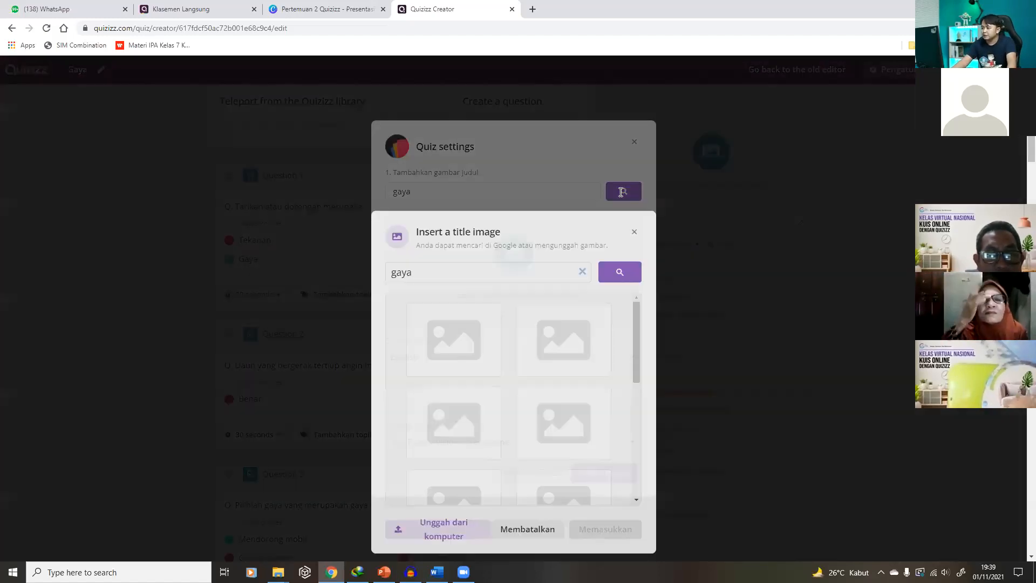
scroll(550, 312, "down", 4)
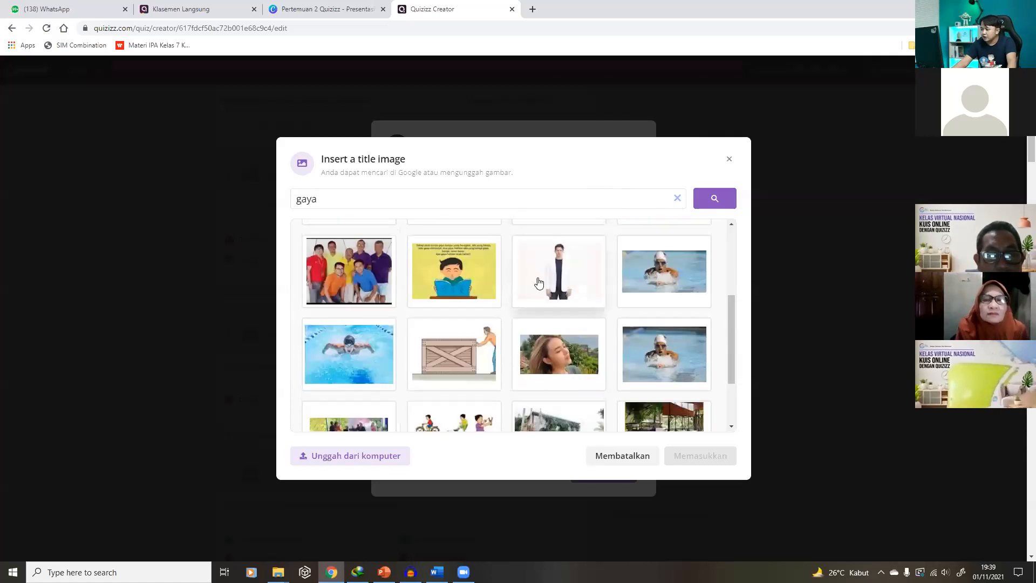
scroll(538, 285, "down", 1)
left_click(454, 262)
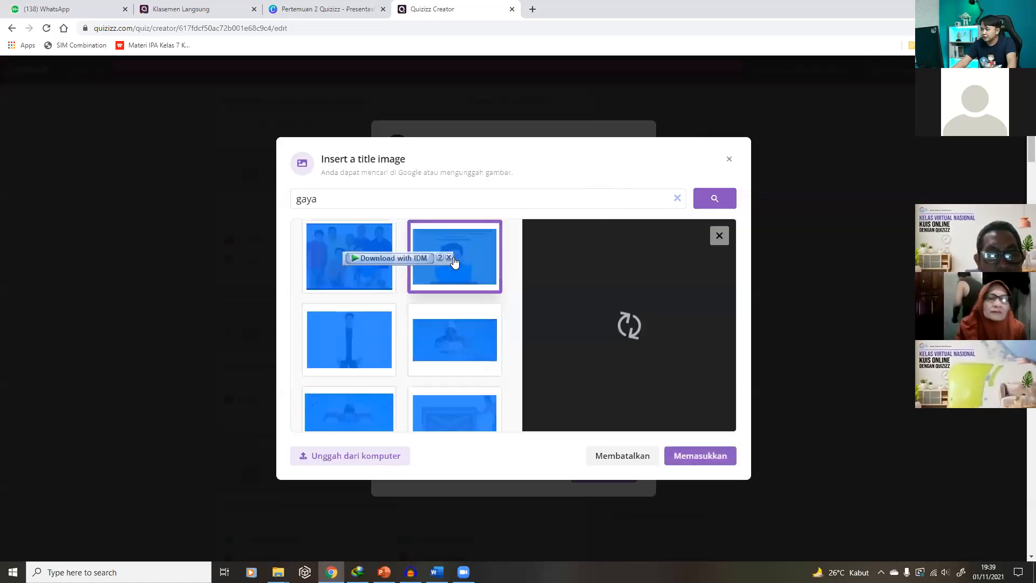
left_click(448, 371)
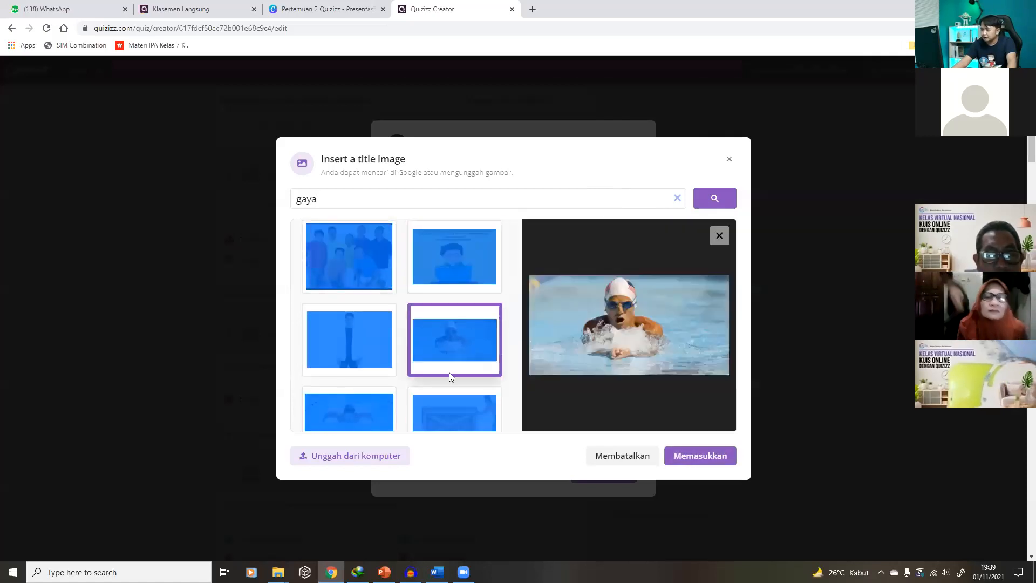
left_click(448, 420)
left_click(701, 463)
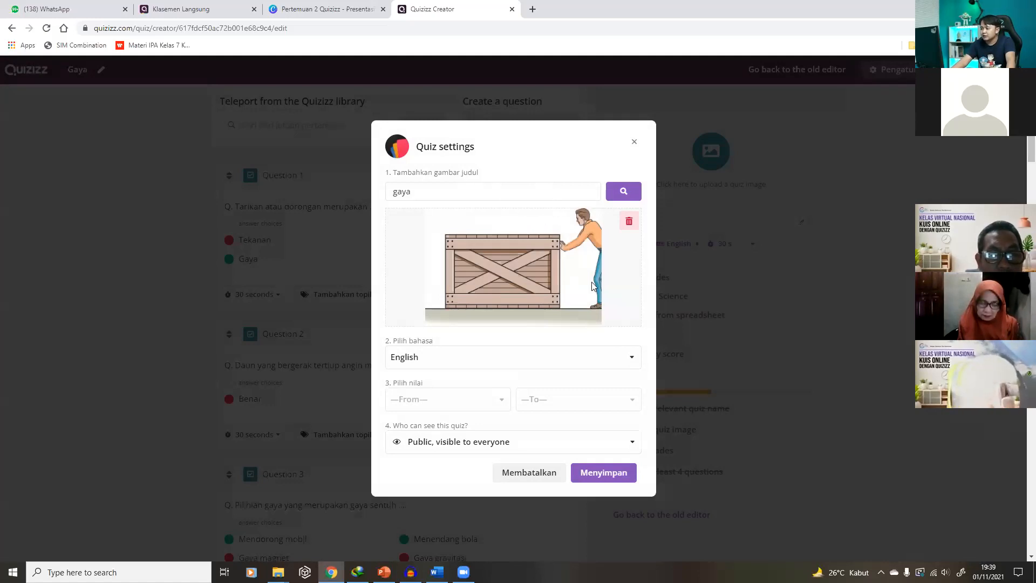
Set the quiz language to Indonesian and the grade range to 7th
left_click(596, 360)
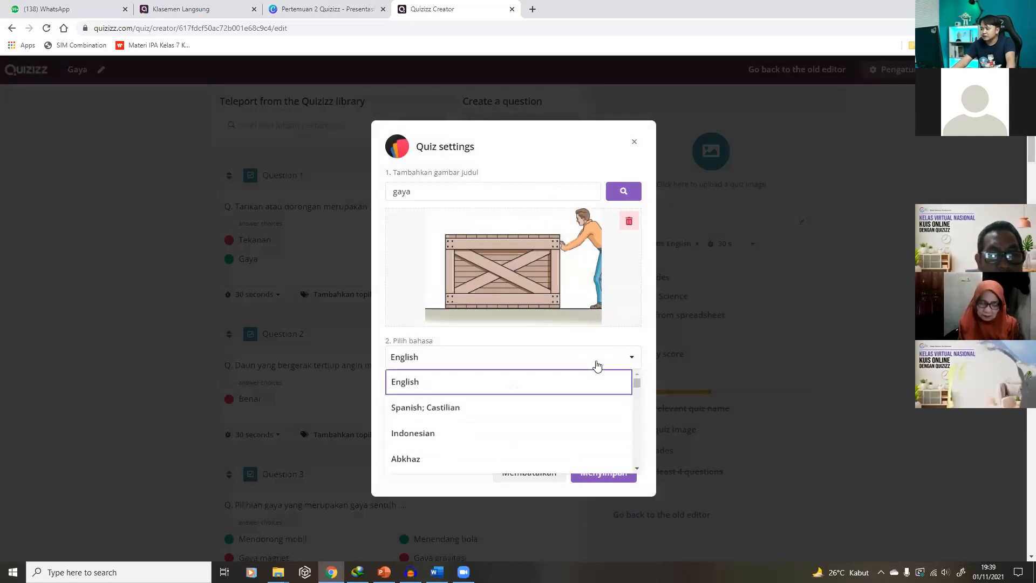
left_click(512, 431)
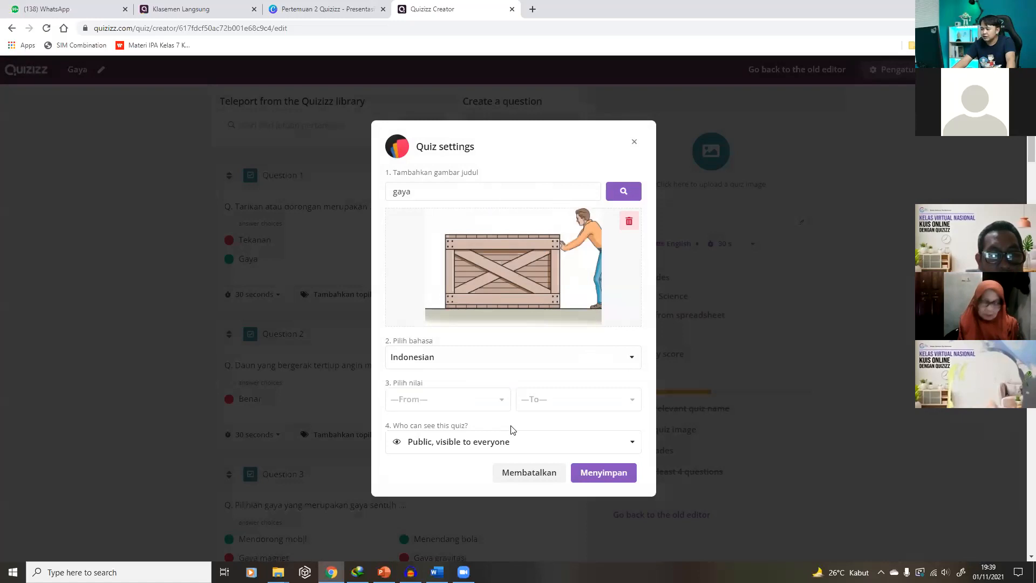
left_click(493, 400)
scroll(478, 443, "down", 3)
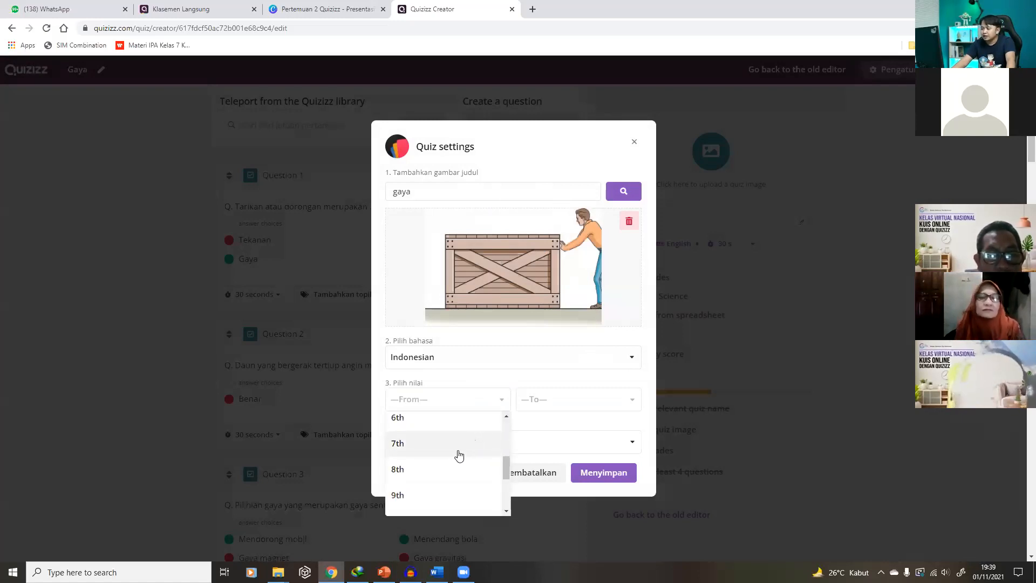
left_click(457, 443)
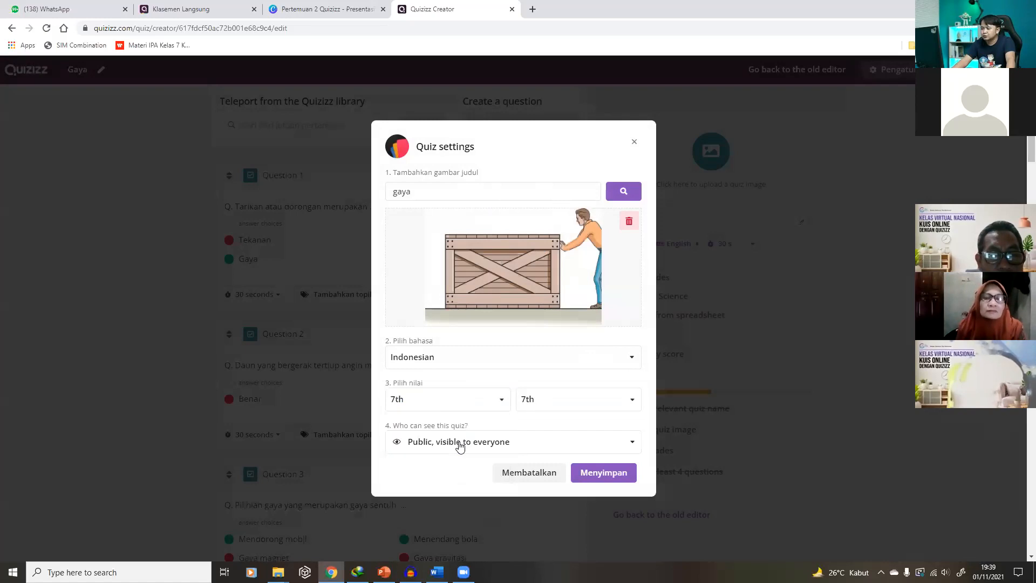
Set the quiz visibility to Private and save the quiz settings
left_click(546, 446)
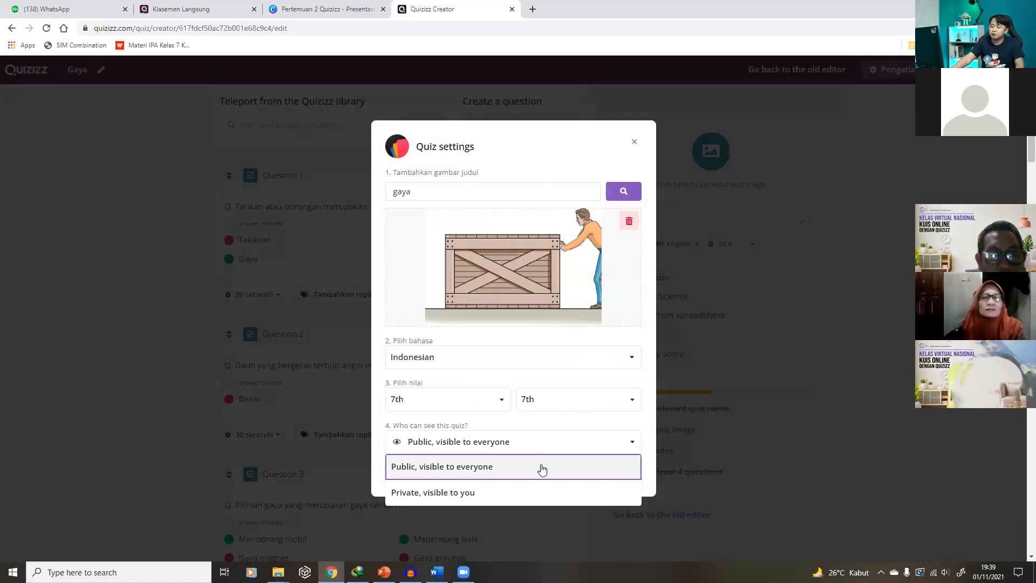
left_click(542, 468)
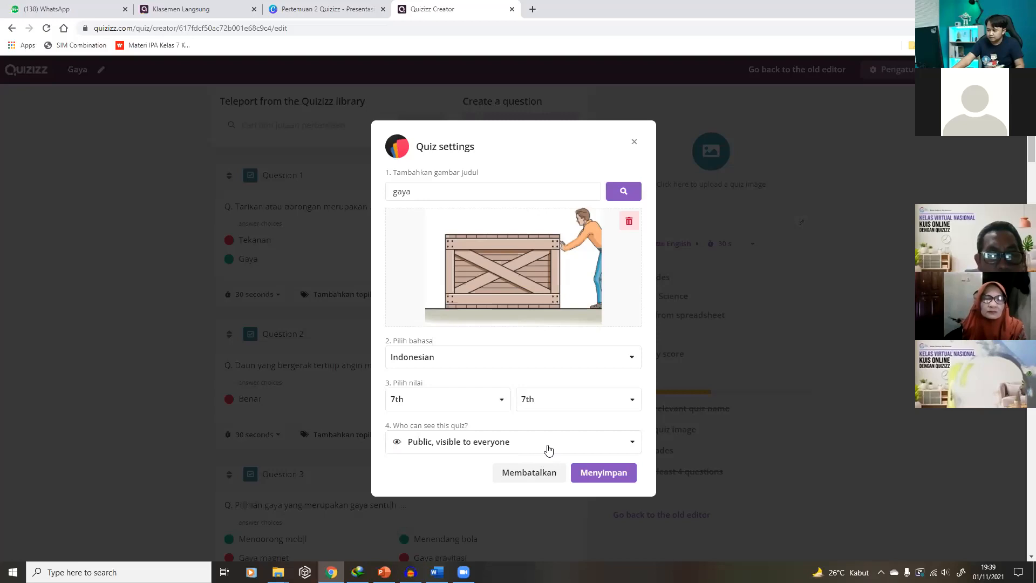
left_click(549, 450)
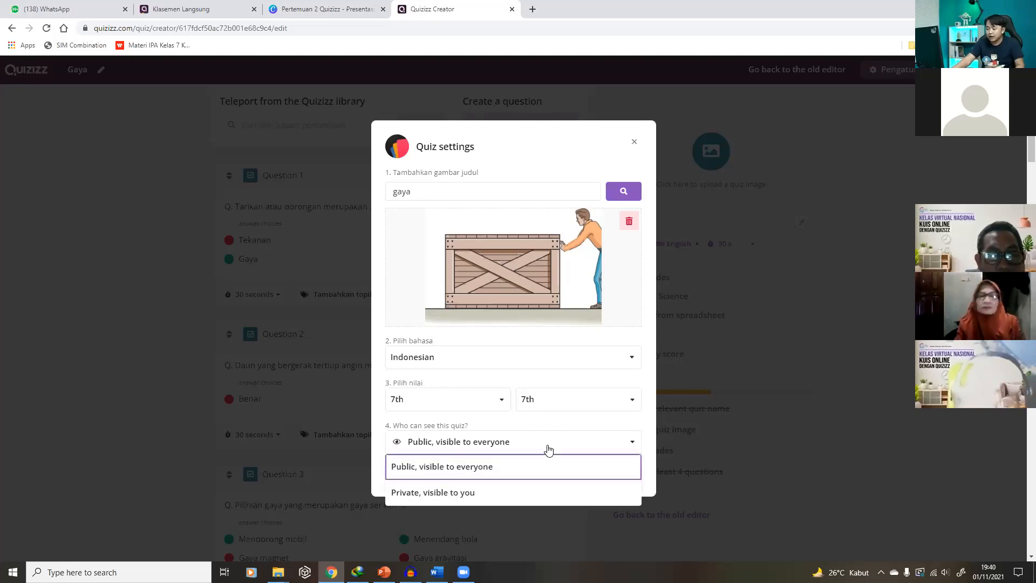
left_click(512, 494)
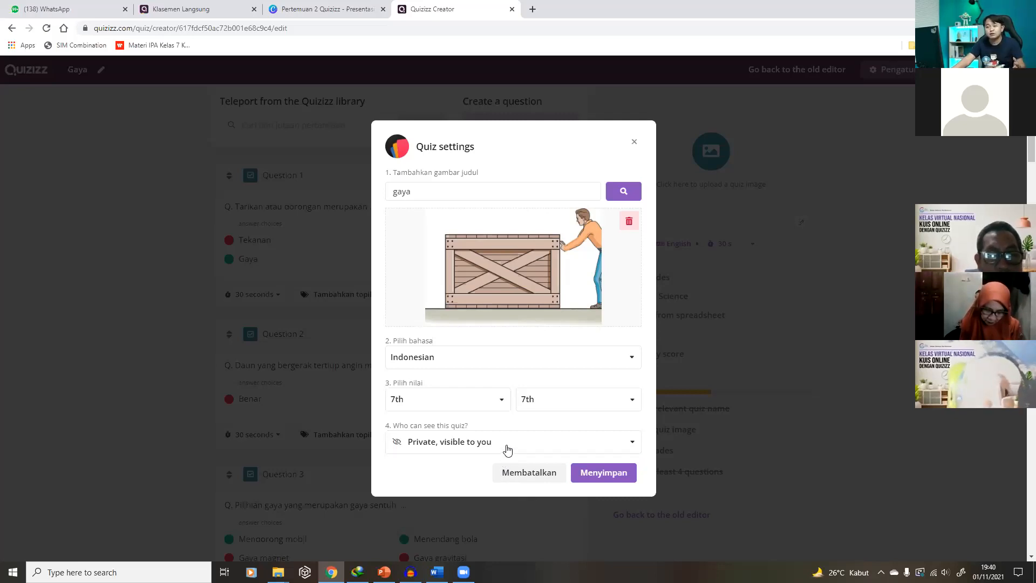
left_click(534, 441)
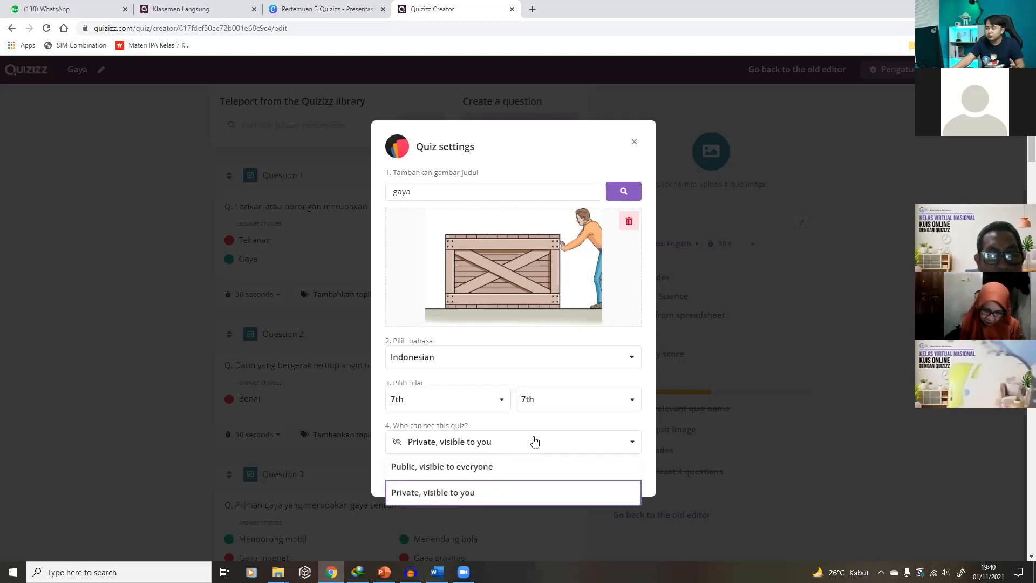
left_click(526, 462)
left_click(517, 442)
left_click(456, 493)
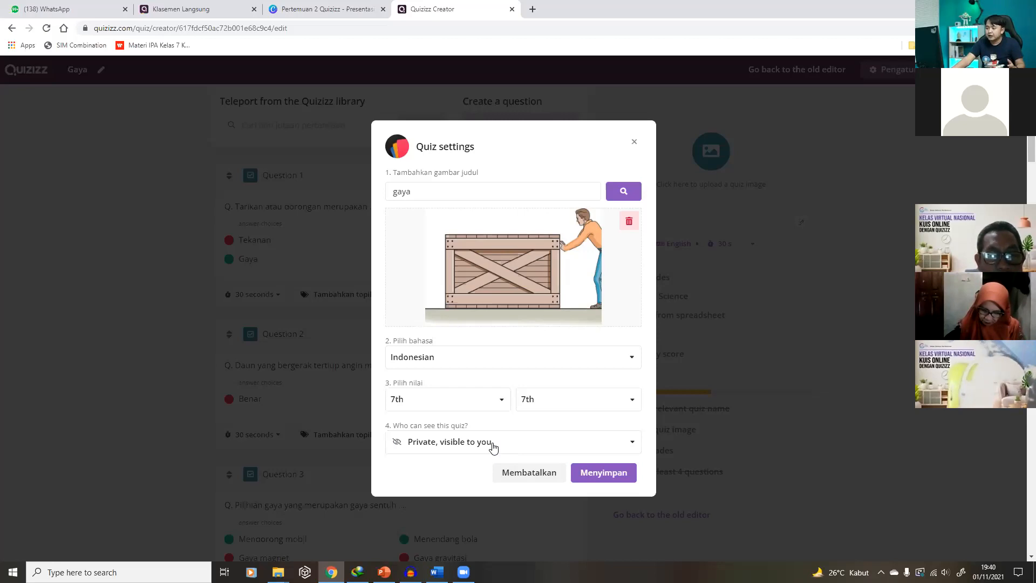
left_click(599, 476)
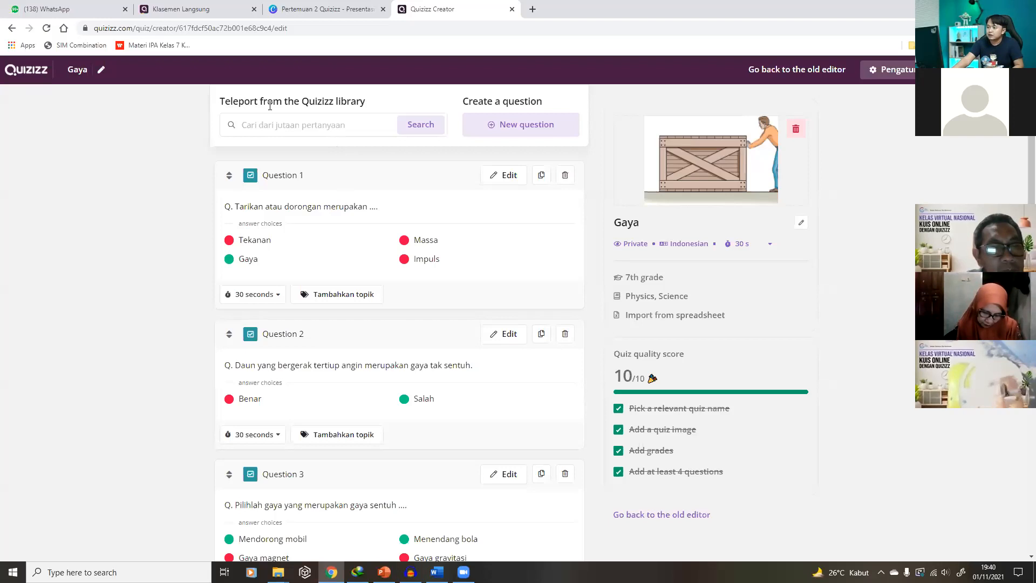
Search the library for 'Gaya', filter to 8th grade, and preview GAYA BERAT DAN GAYA GESEK
left_click(290, 127)
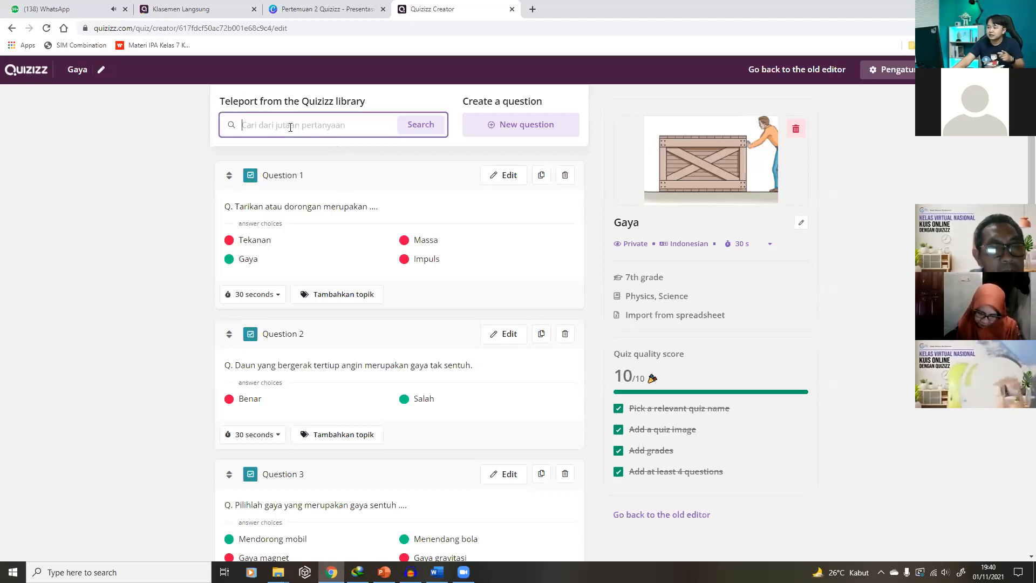
type("Gaya")
left_click(411, 127)
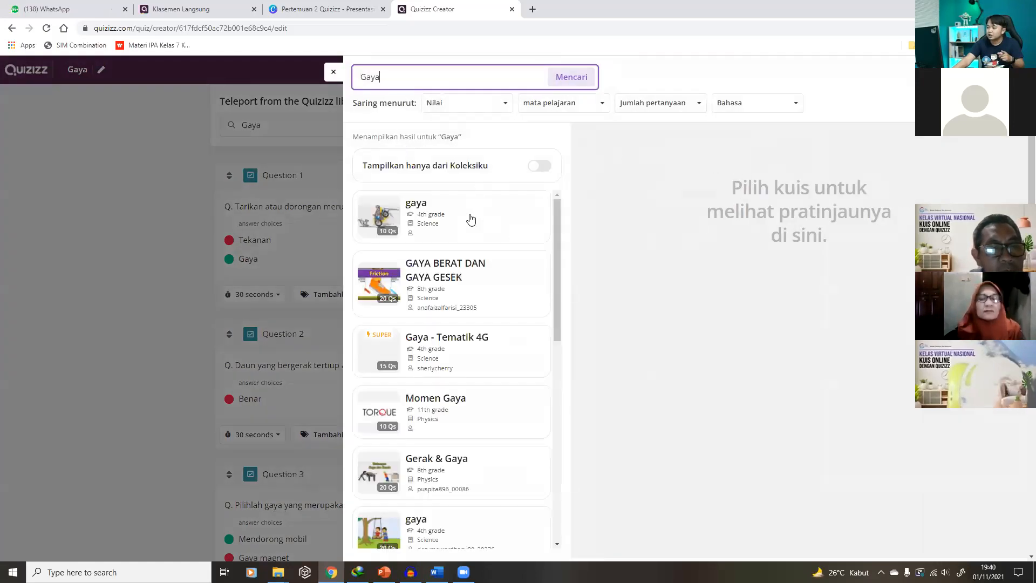
left_click(468, 107)
left_click(448, 268)
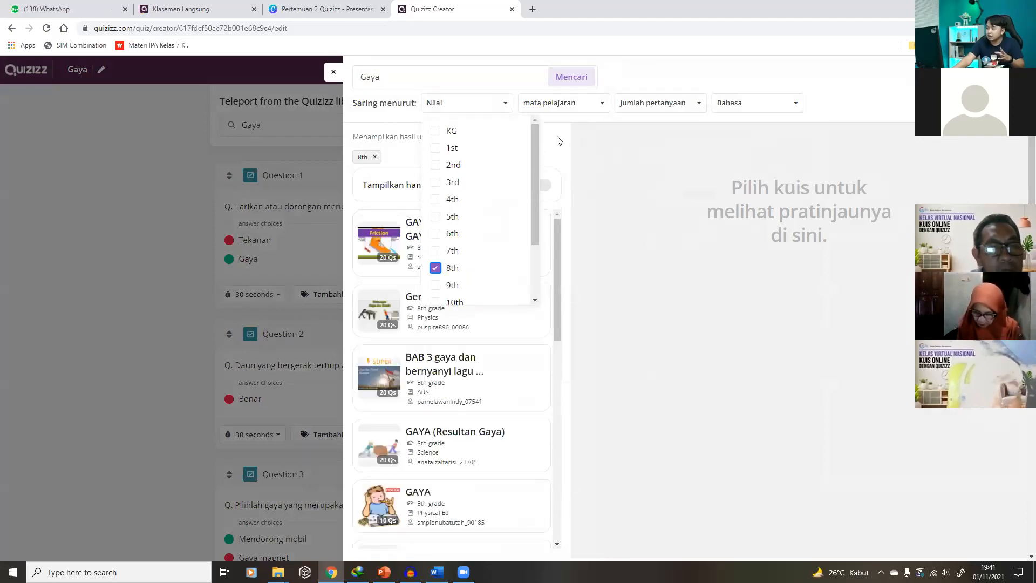
left_click(548, 149)
left_click(464, 248)
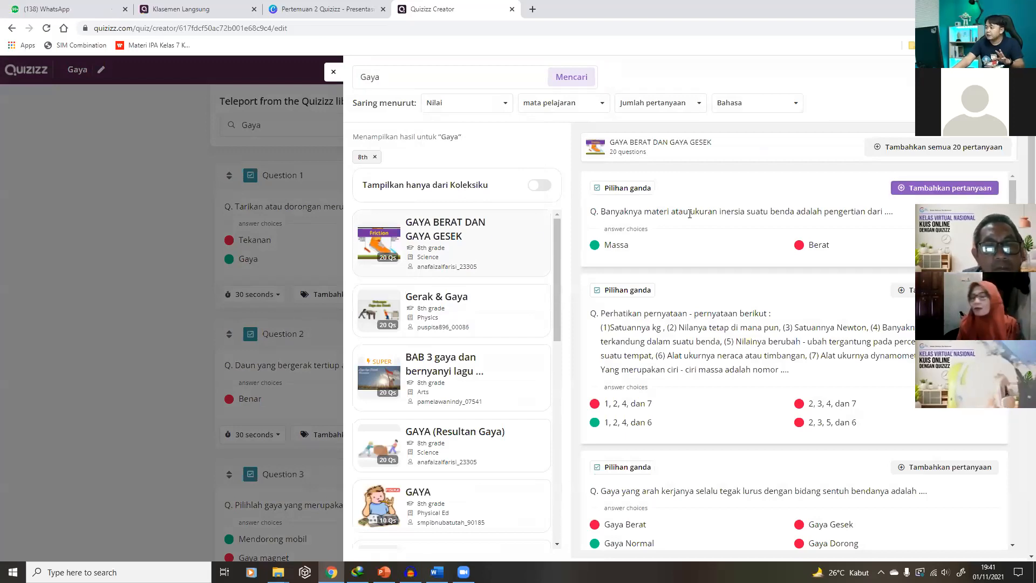
scroll(764, 216, "down", 2)
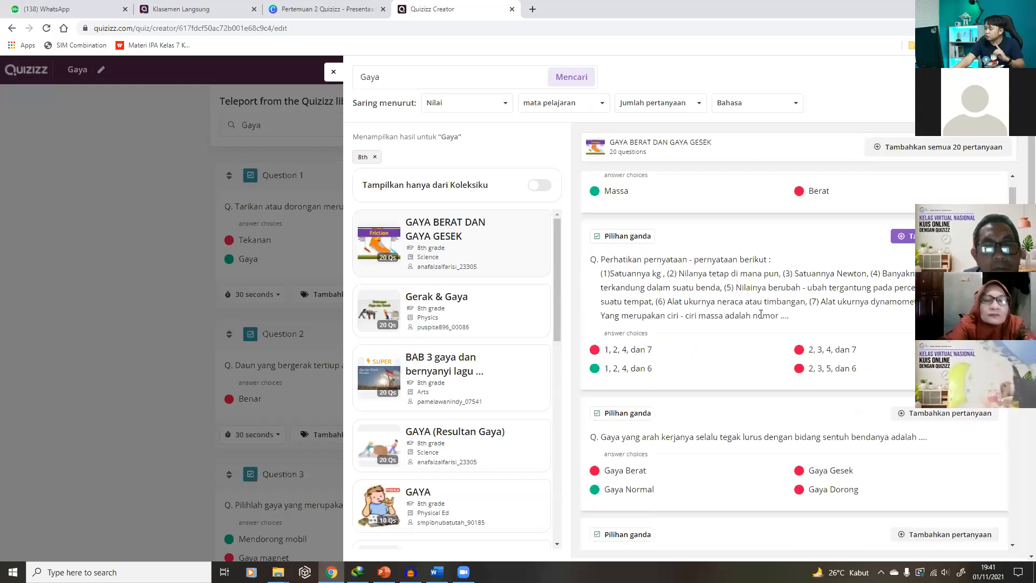
scroll(764, 308, "down", 3)
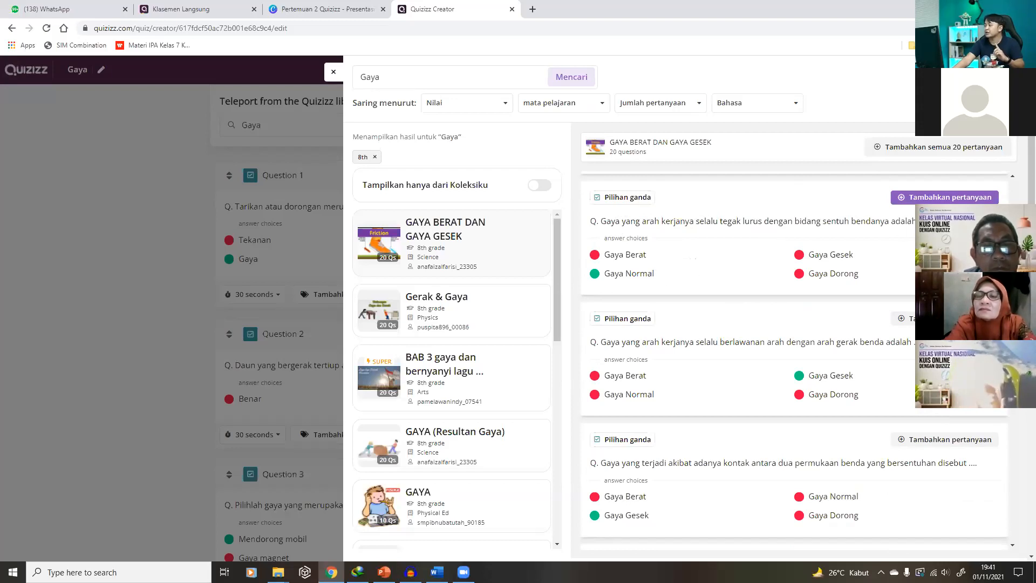
Add two previewed library questions to the Gaya quiz
left_click(953, 199)
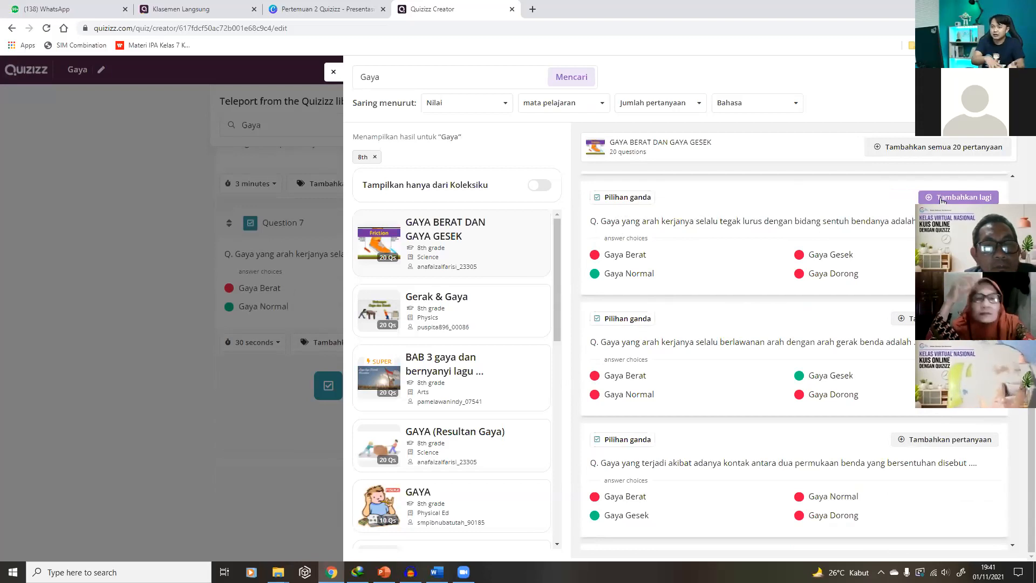
scroll(700, 332, "down", 1)
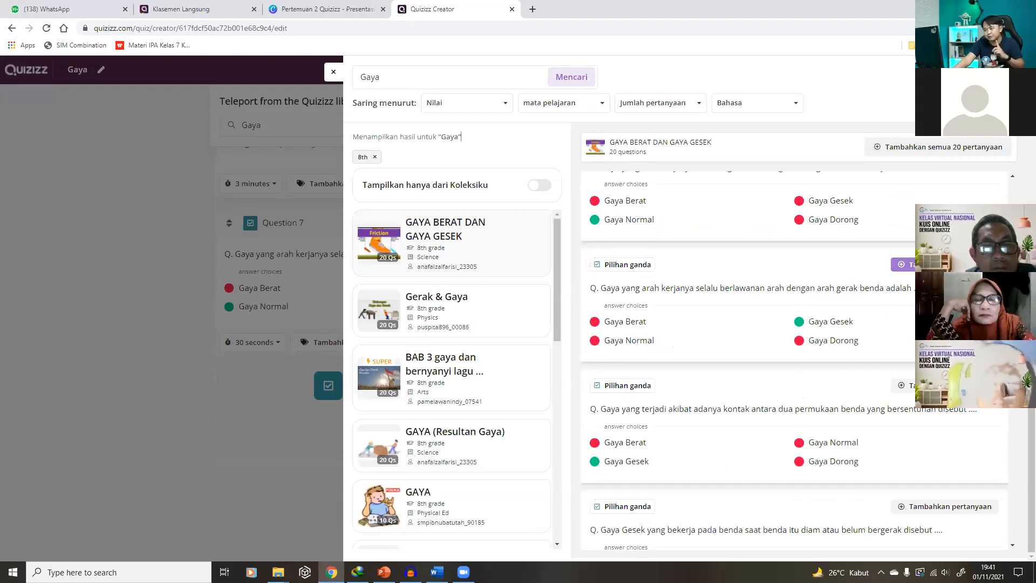
left_click(905, 264)
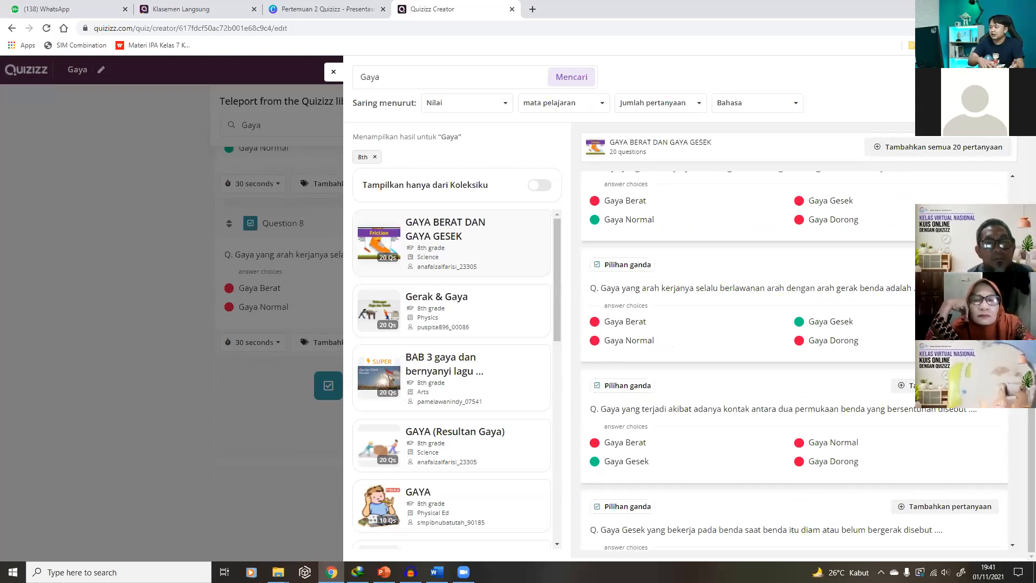
scroll(906, 232, "down", 12)
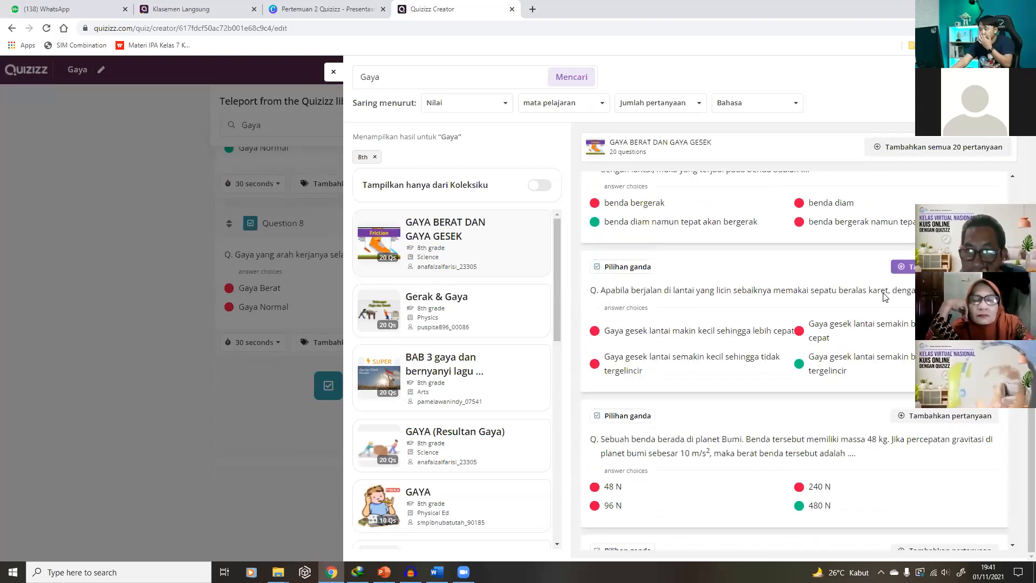
Add the Isaac Newton question from the GAYA (Resultan Gaya) quiz, then close the library
left_click(445, 319)
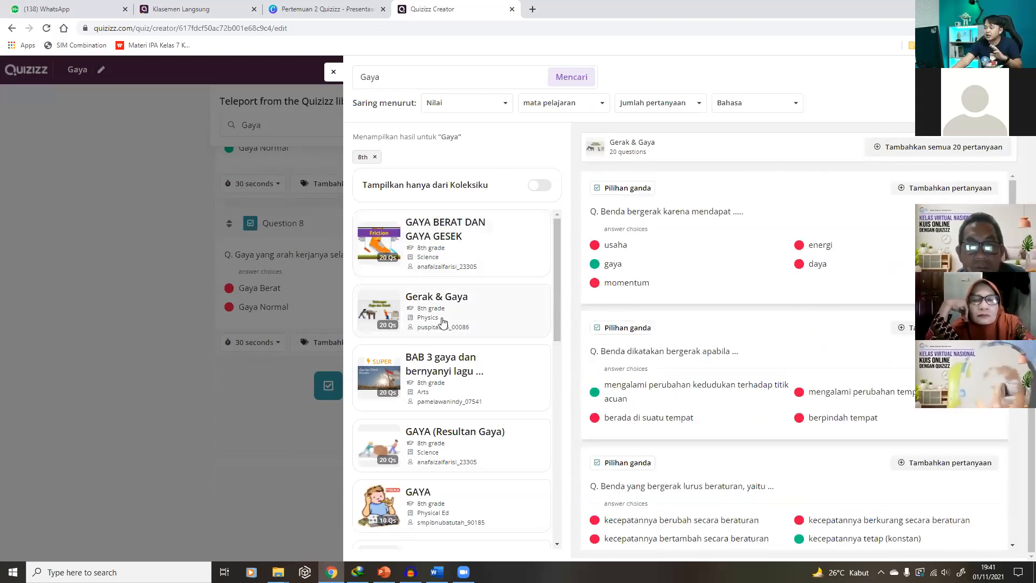
left_click(456, 391)
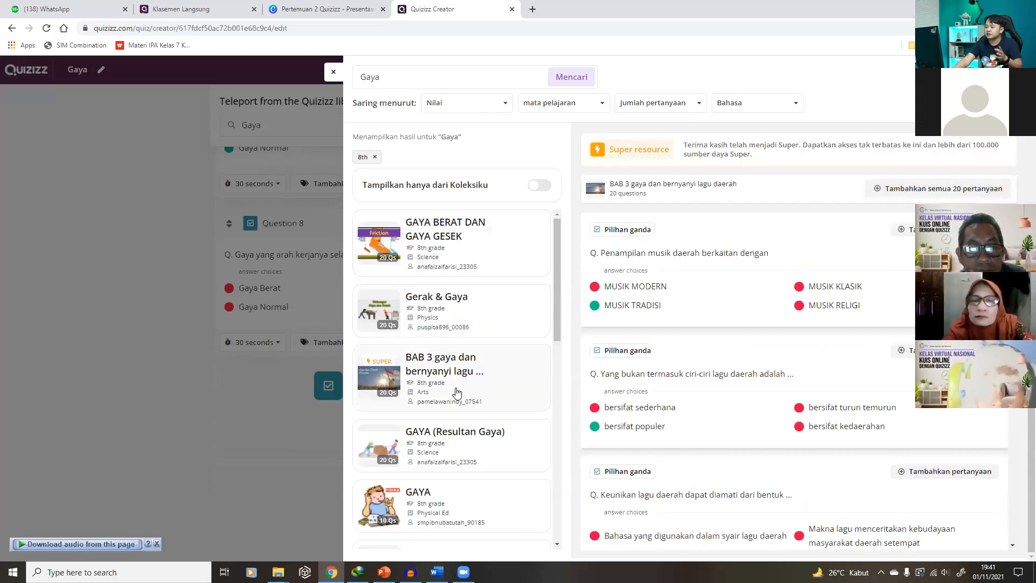
left_click(459, 441)
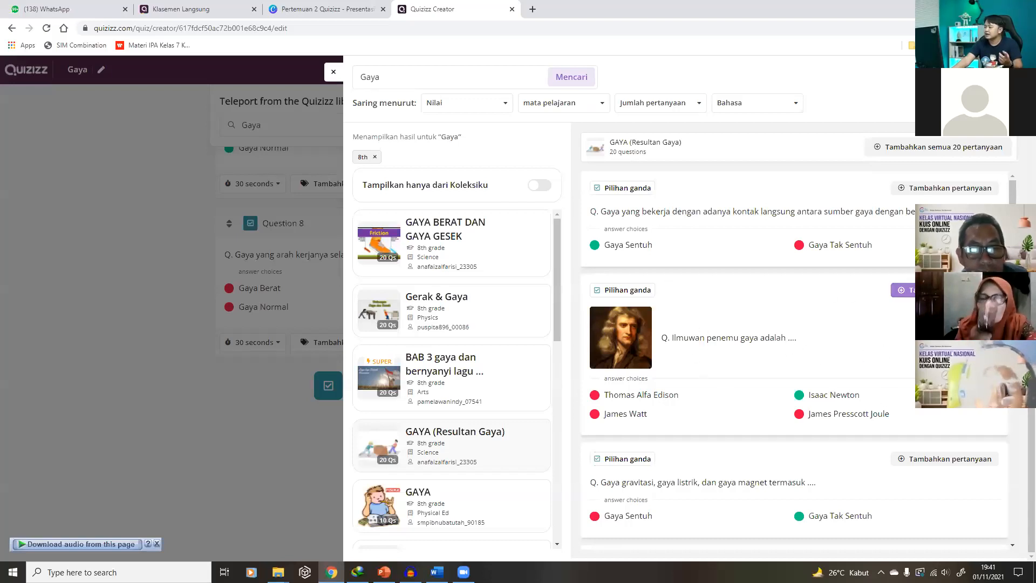
left_click(901, 289)
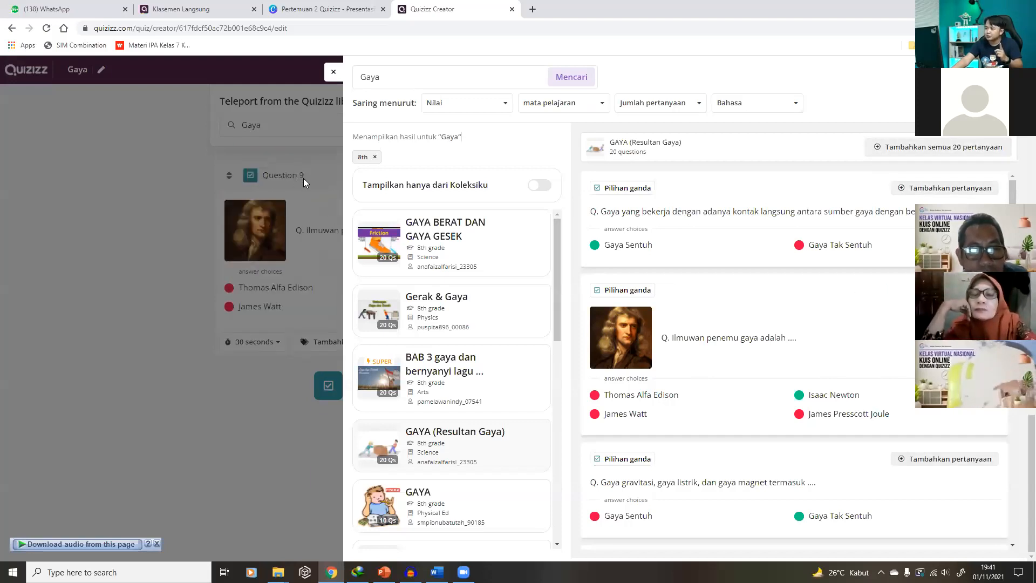
scroll(816, 340, "down", 2)
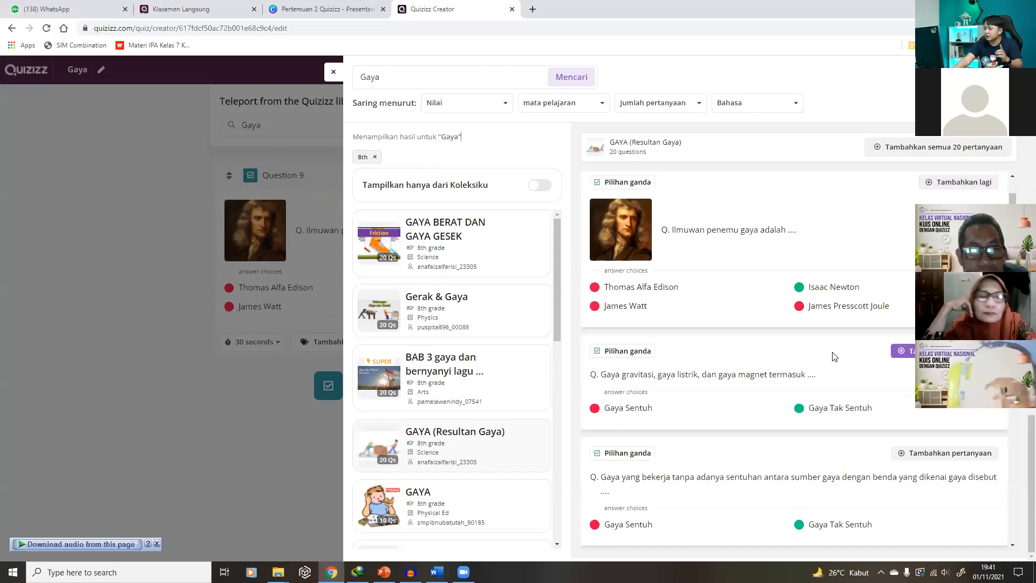
scroll(834, 356, "down", 6)
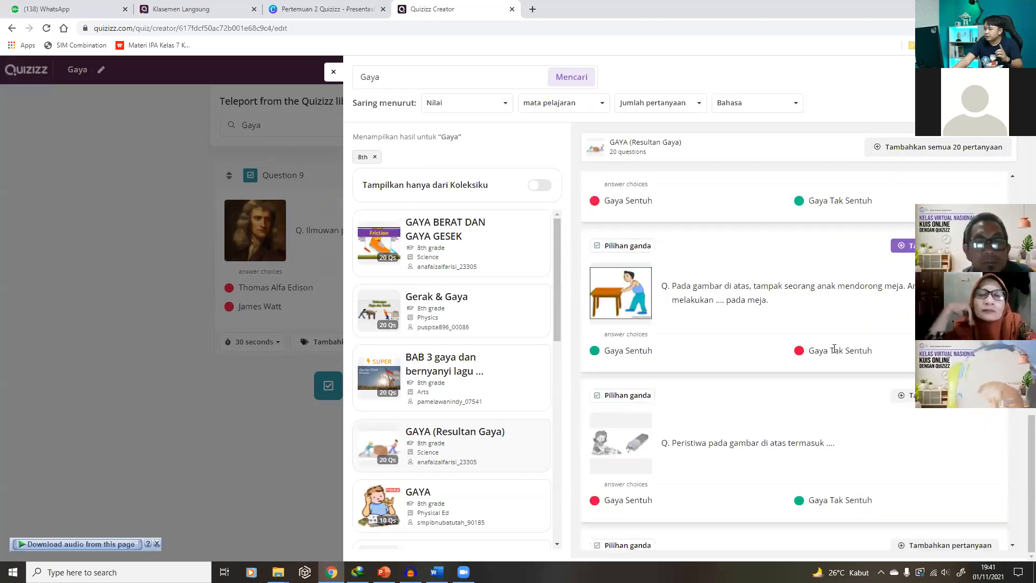
scroll(834, 349, "down", 7)
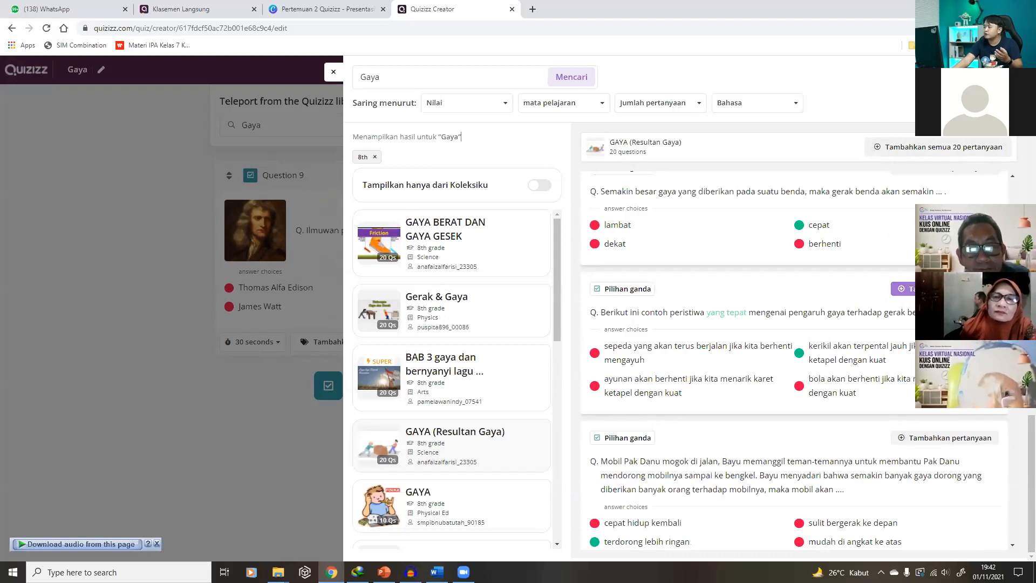
left_click(205, 387)
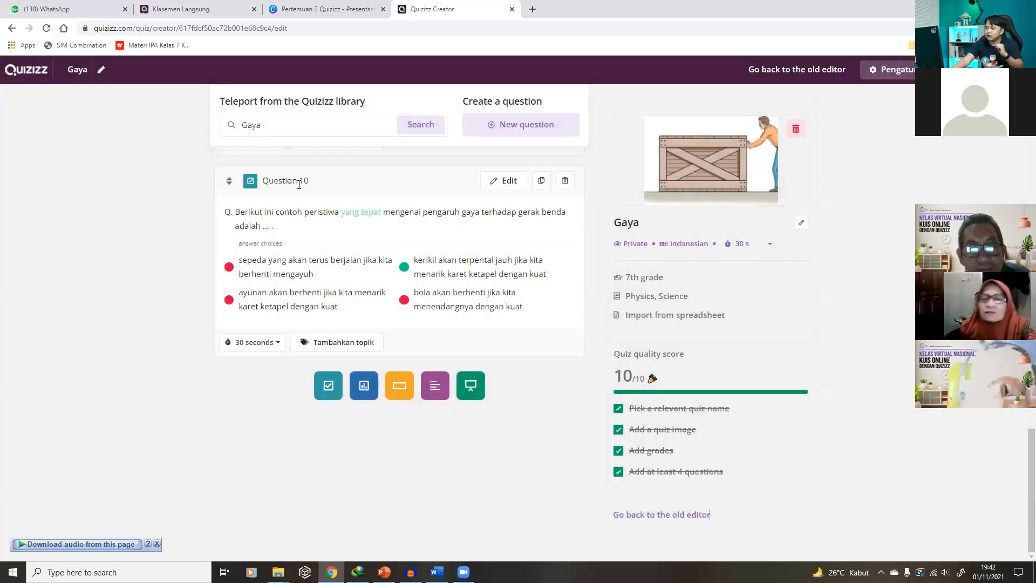
Save the 10-question Gaya quiz from Quiz settings and return to My Quizzes
scroll(305, 196, "up", 4)
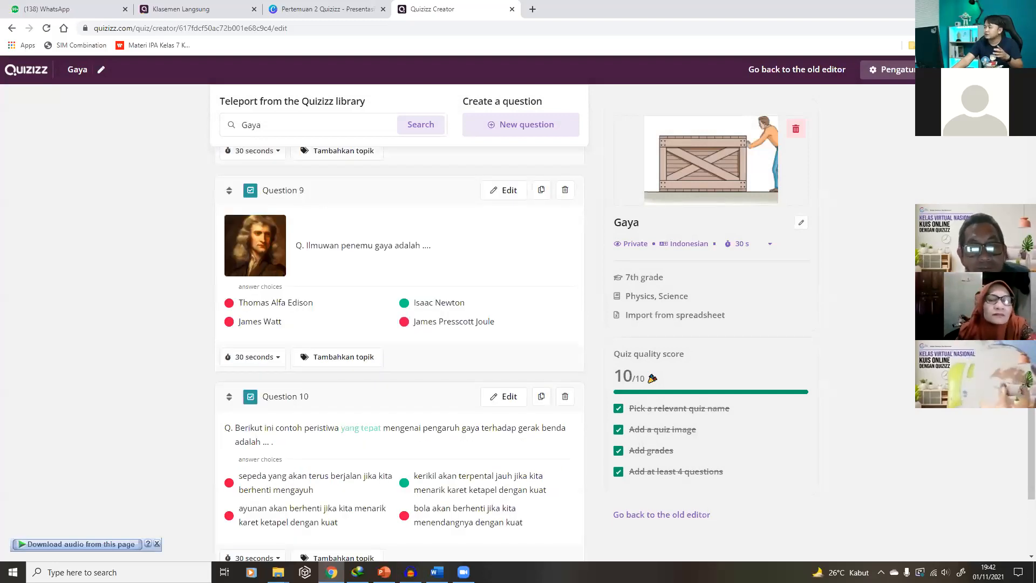
left_click(916, 70)
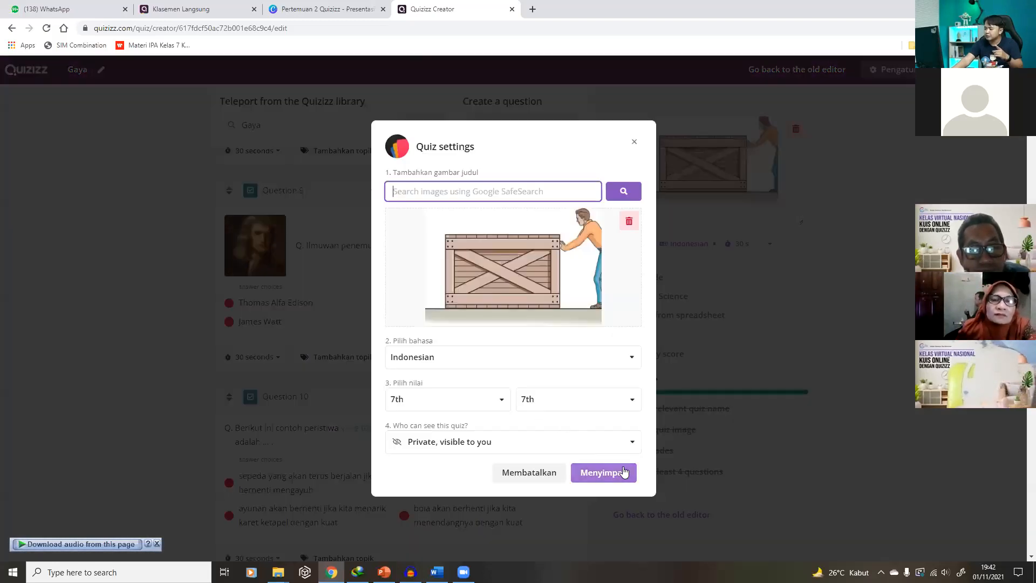
left_click(611, 473)
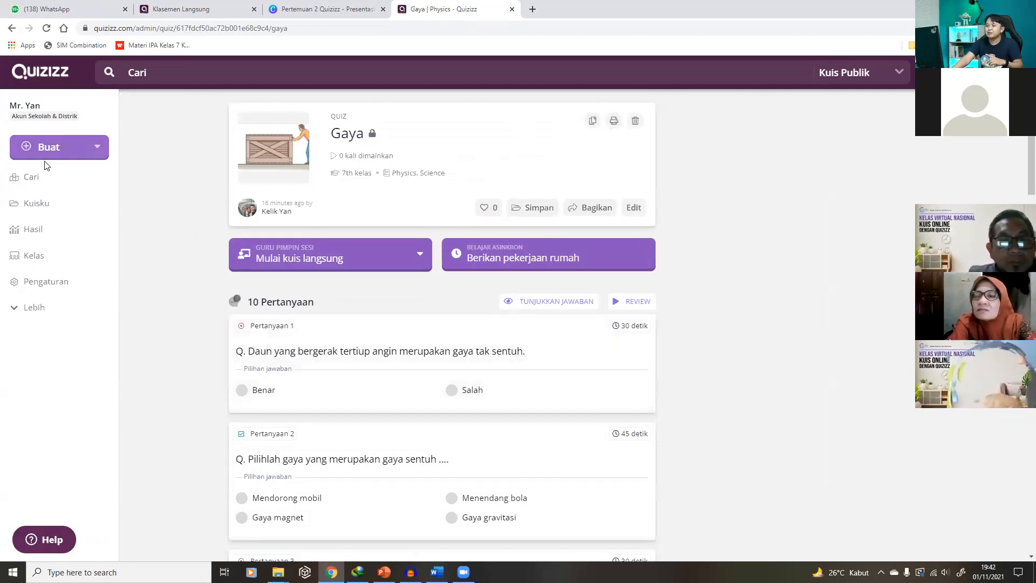
left_click(44, 206)
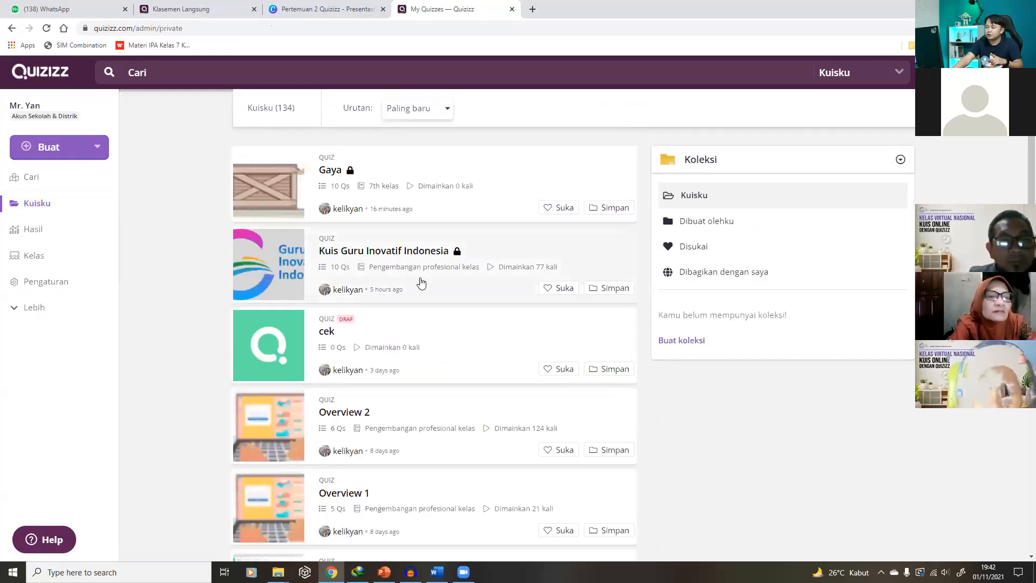
Open the Gaya quiz from My Quizzes and show its Klasik and Kecepatan guru live modes
scroll(422, 283, "down", 2)
scroll(419, 283, "down", 6)
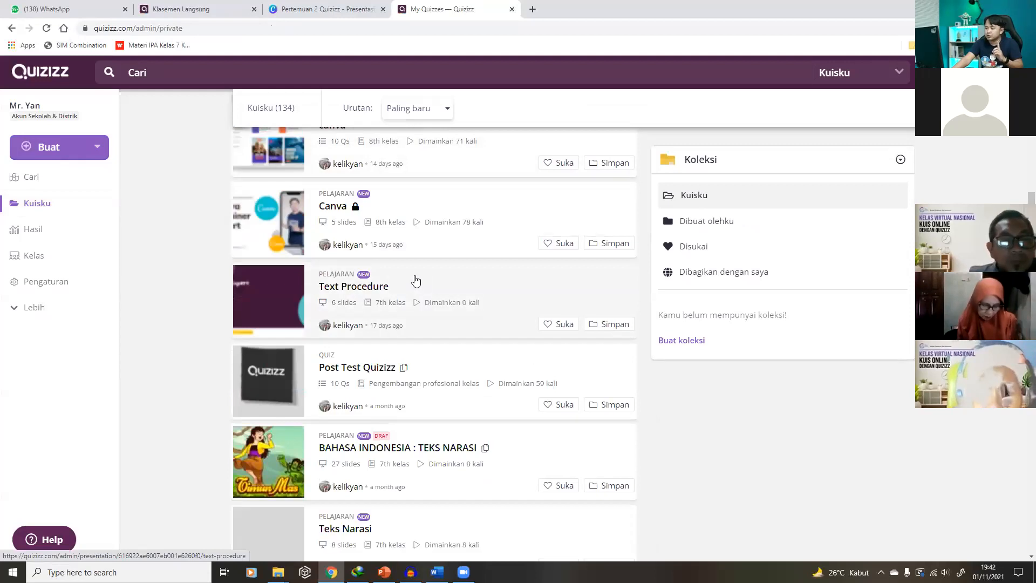
scroll(415, 279, "down", 5)
scroll(414, 279, "down", 9)
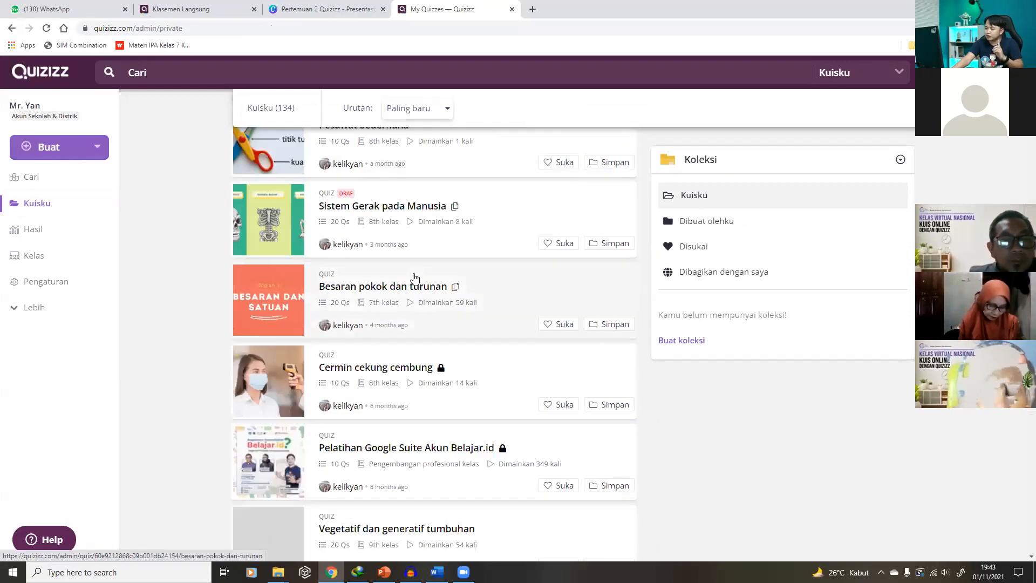
scroll(414, 279, "down", 4)
scroll(415, 279, "down", 10)
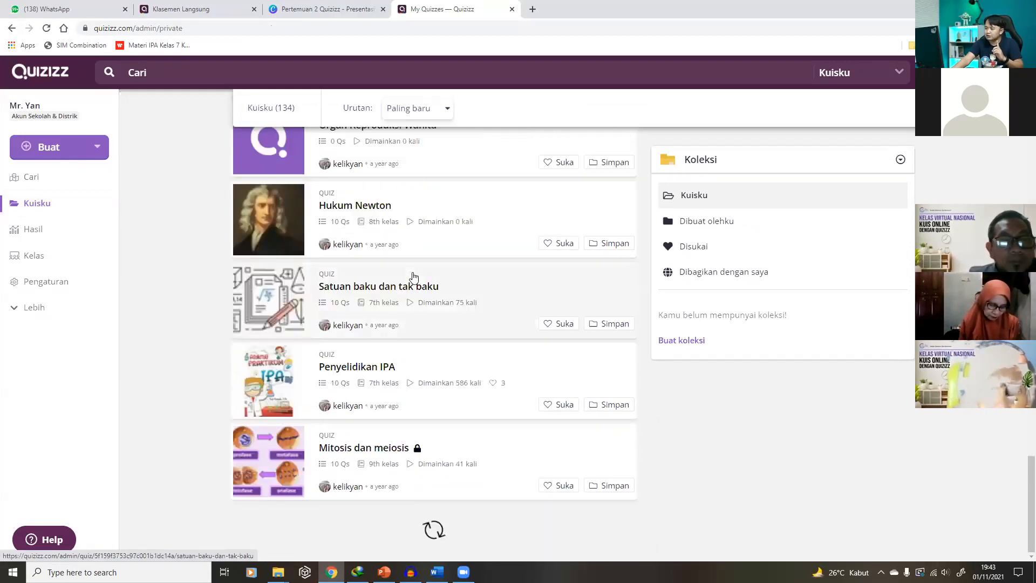
scroll(414, 276, "down", 15)
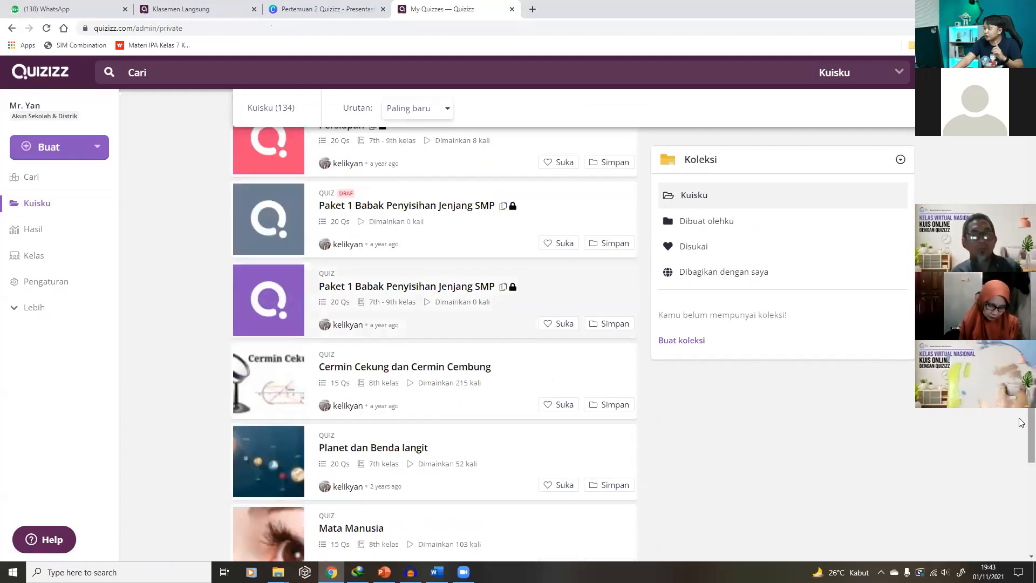
scroll(1021, 554, "down", 5)
scroll(1020, 554, "down", 15)
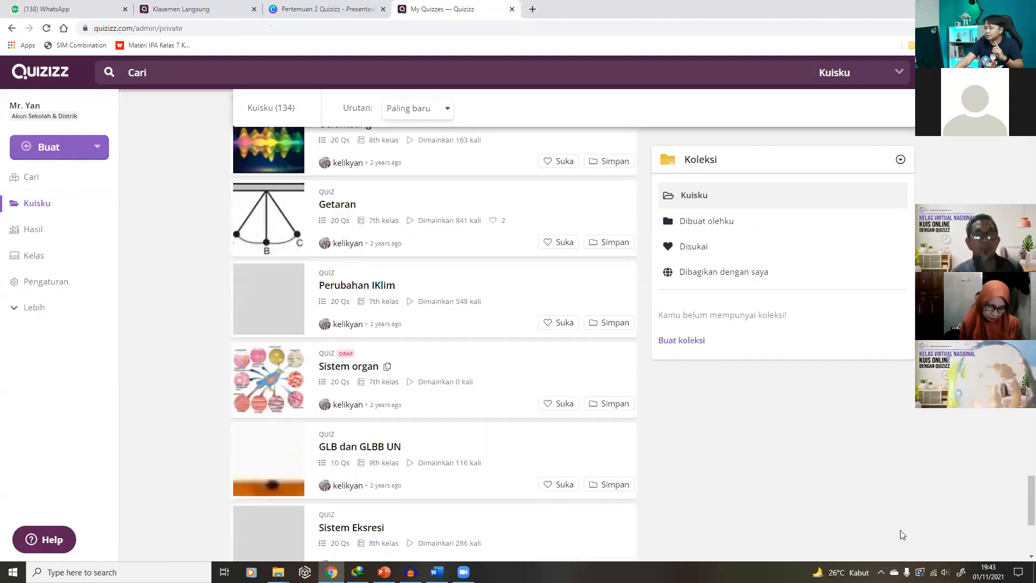
left_click_drag(1029, 473, 1029, 87)
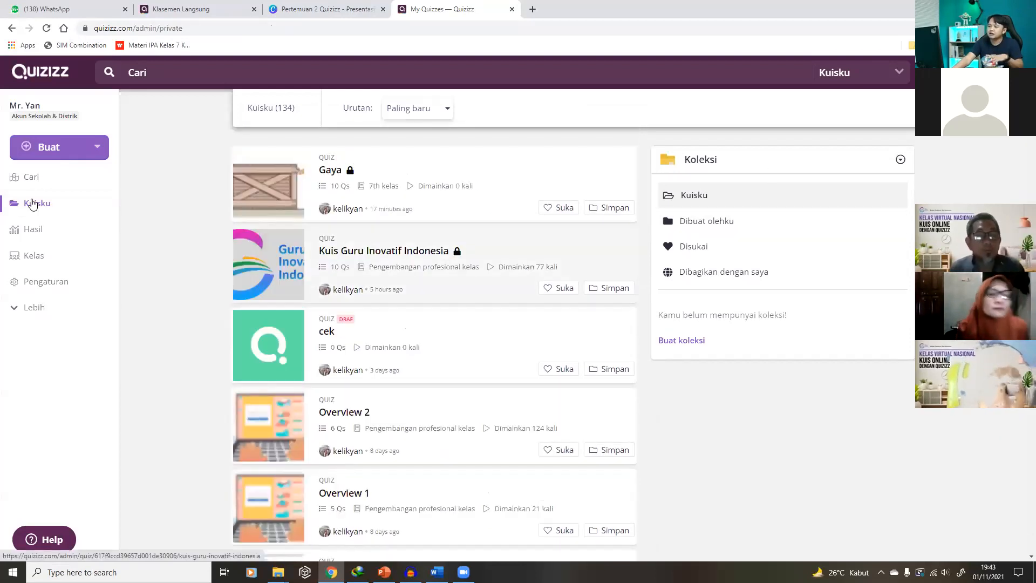
left_click(327, 162)
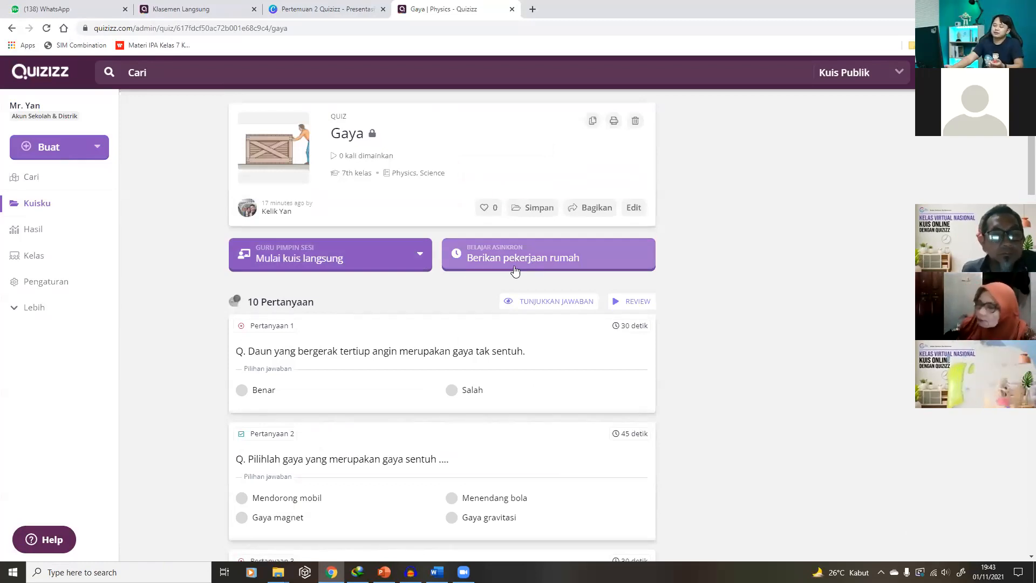
left_click(415, 254)
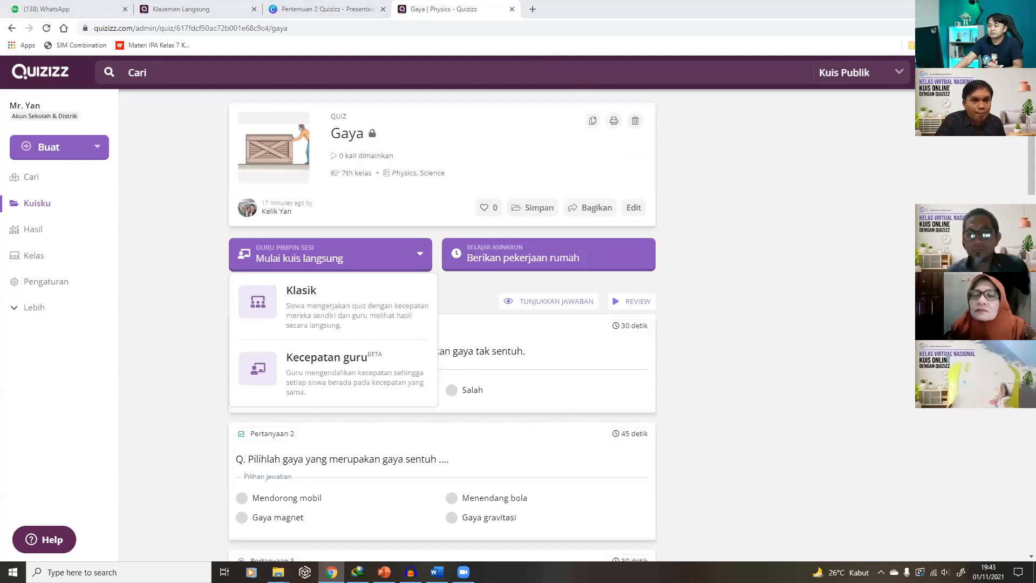
Dismiss the live-session mode list and look over the Gaya quiz's 10 questions
left_click(761, 334)
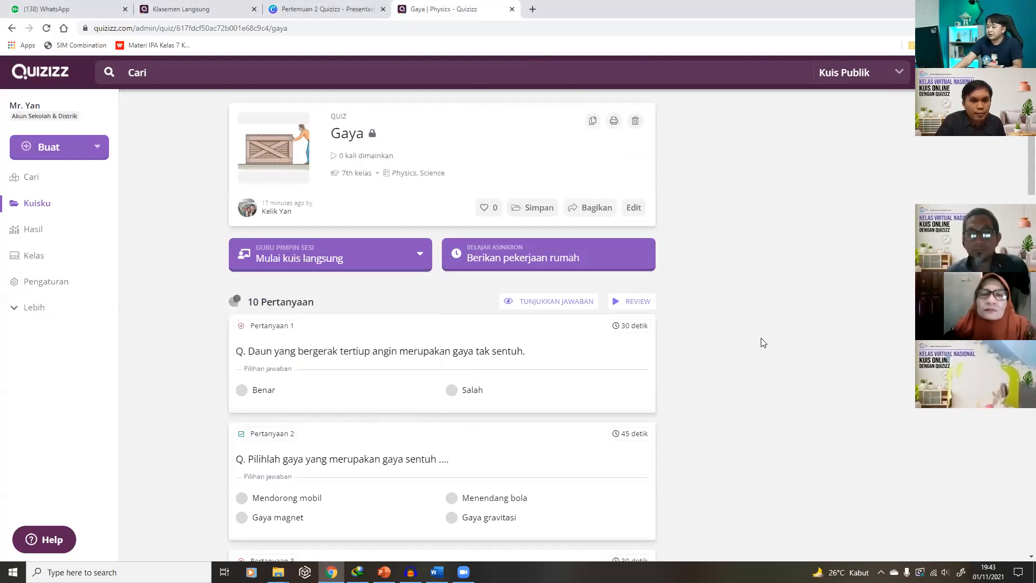
scroll(758, 377, "down", 4)
scroll(585, 294, "up", 4)
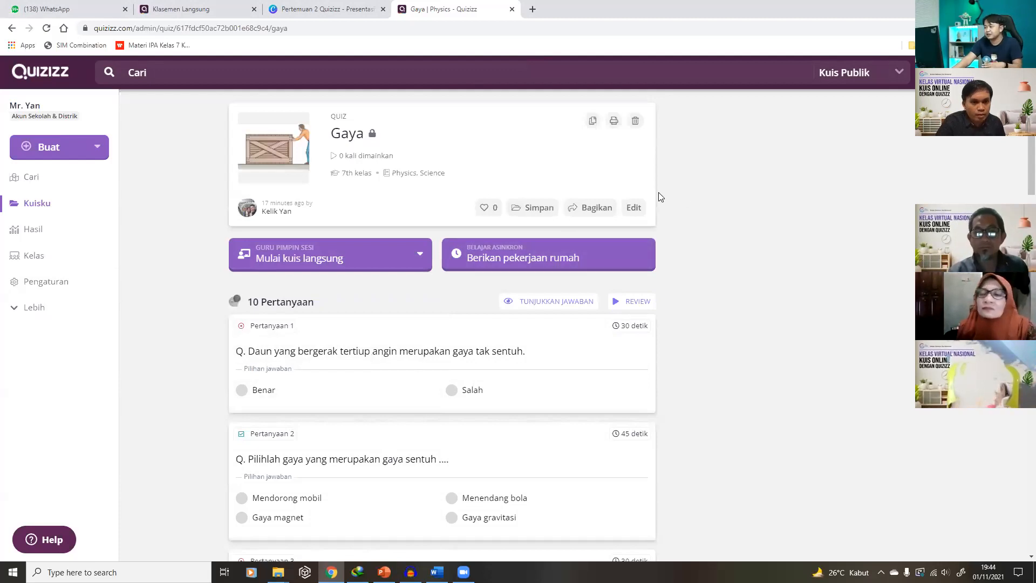
Edit Question 2, add then remove an empty fifth answer option, and cancel without saving
left_click(634, 208)
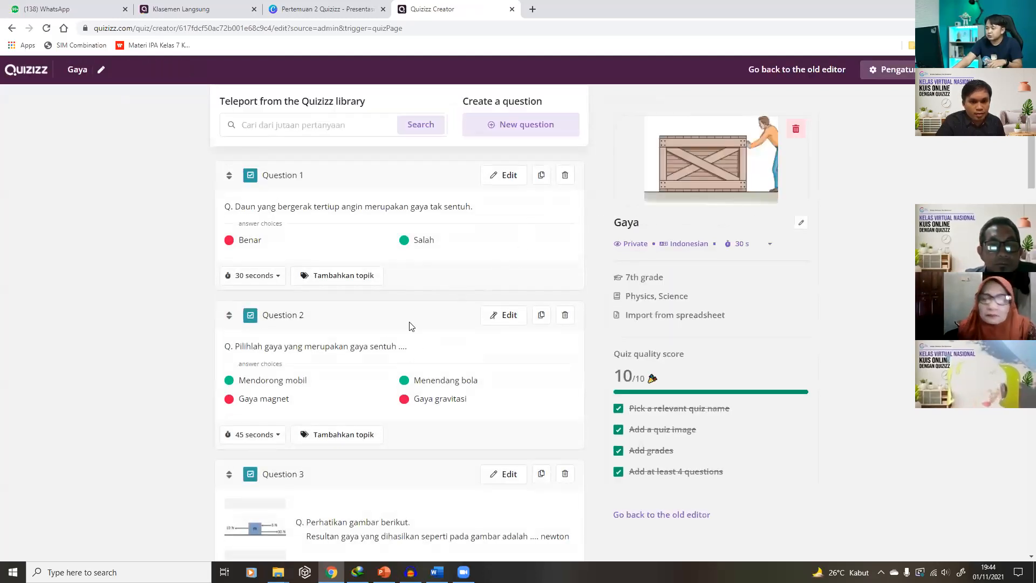
scroll(419, 334, "down", 1)
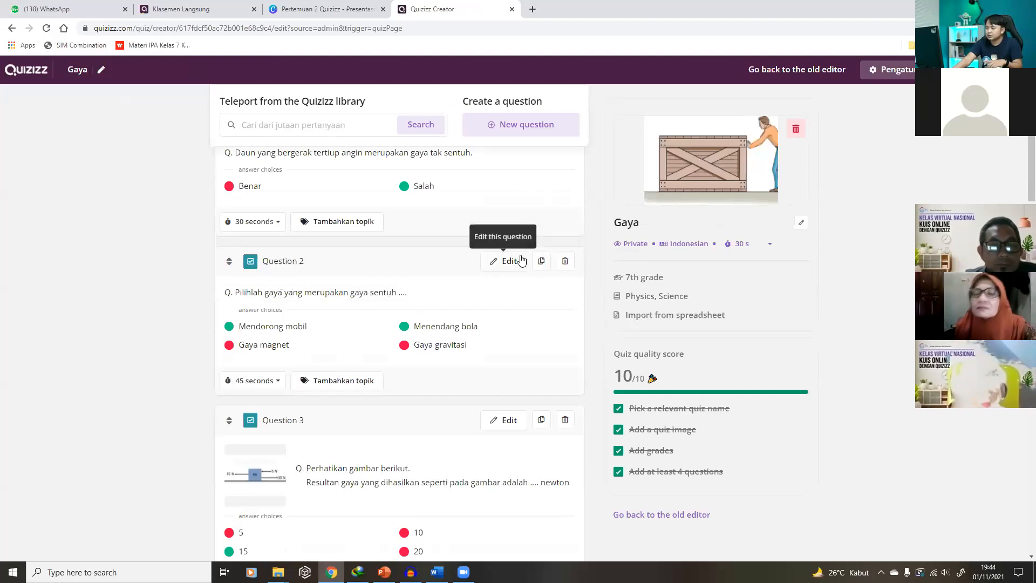
left_click(509, 314)
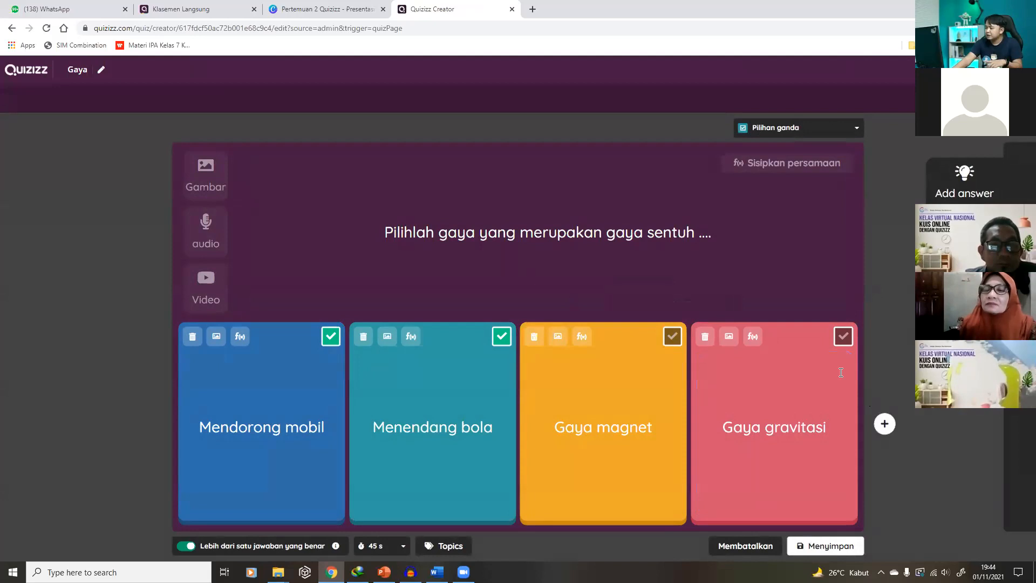
left_click(885, 424)
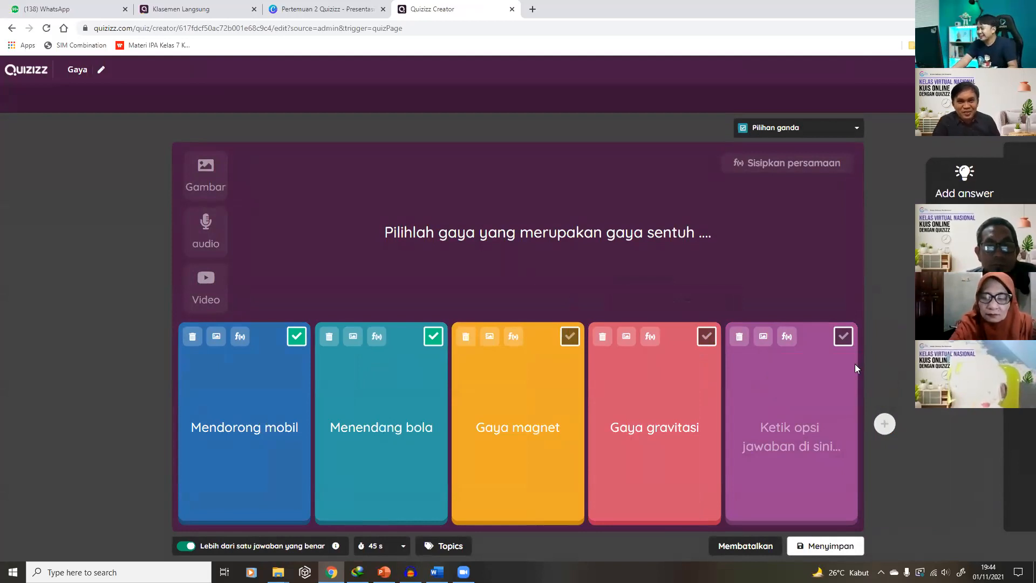
left_click(737, 337)
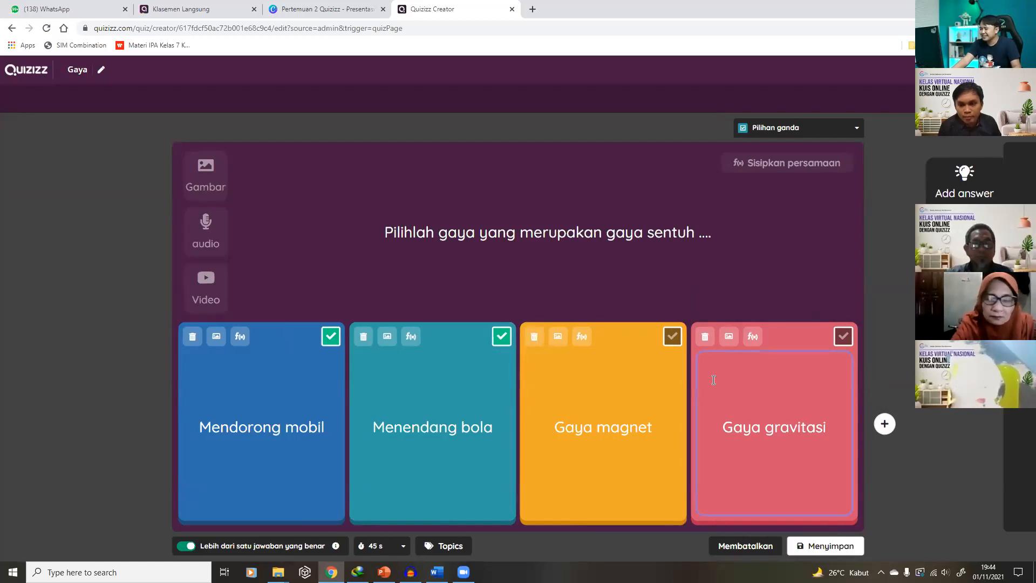
left_click(884, 424)
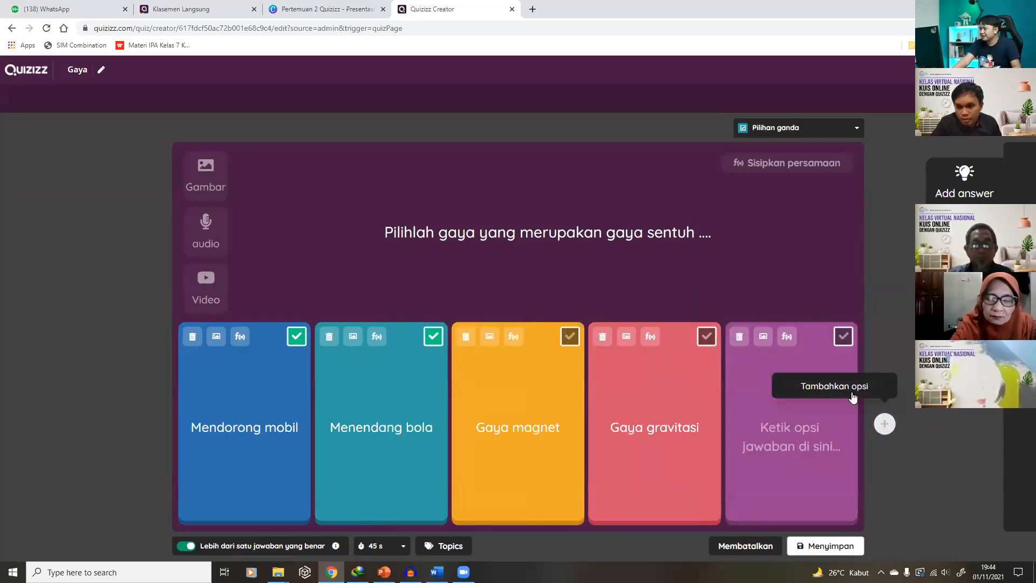
left_click(739, 337)
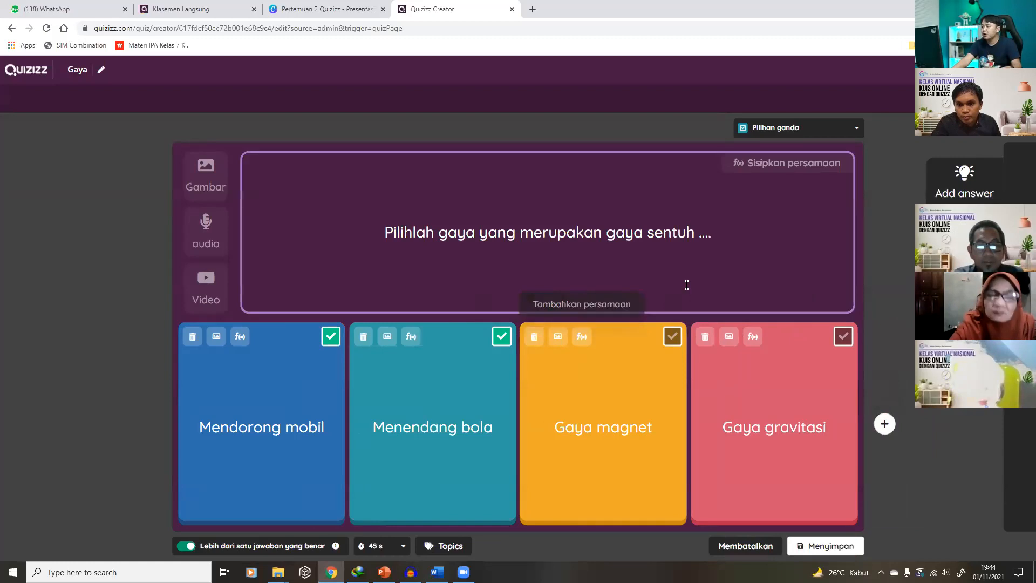
left_click(735, 546)
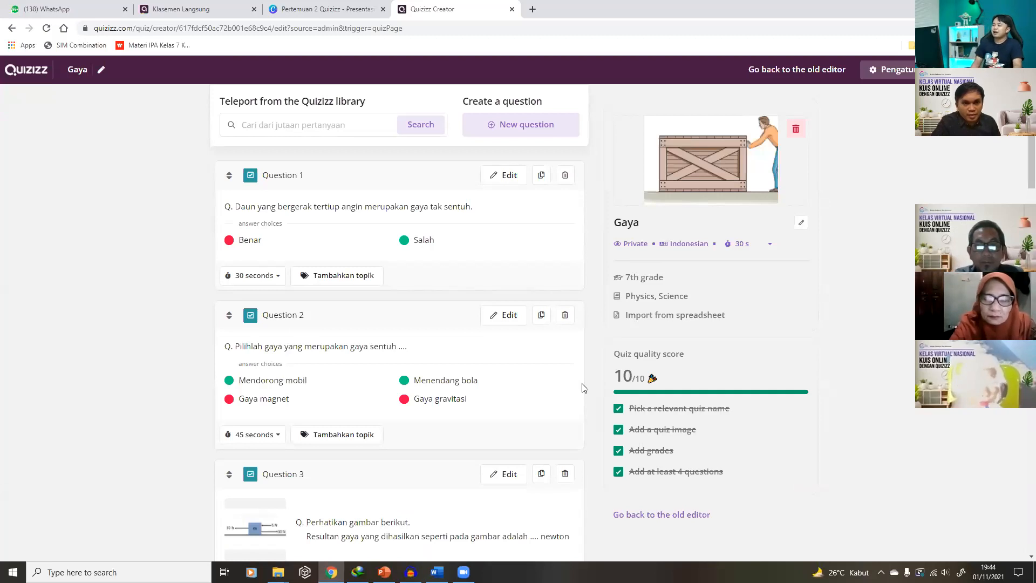
Open Question 3, the resultant-force diagram with 15 correct, and select the editor's URL
left_click(490, 480)
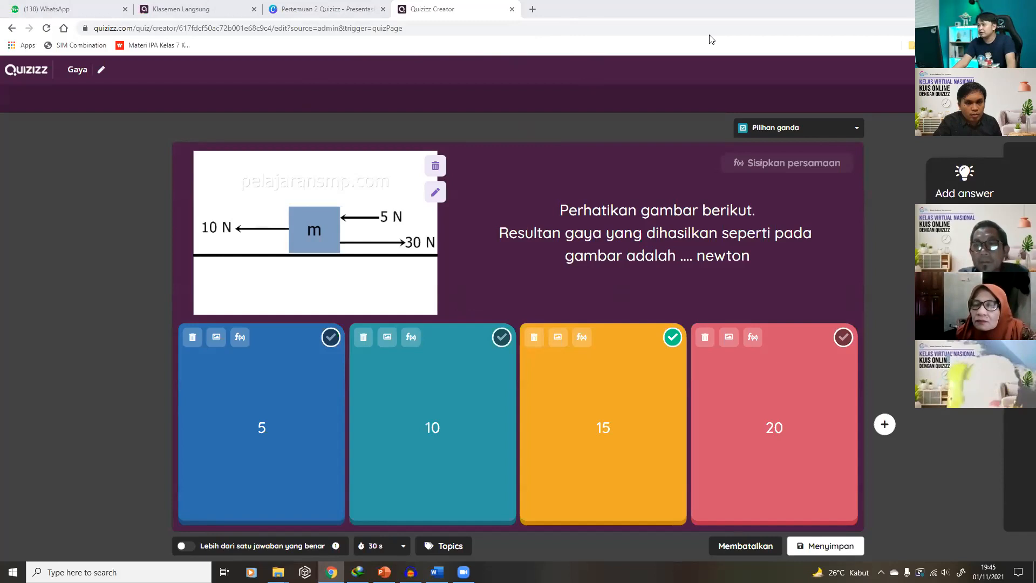
left_click(838, 30)
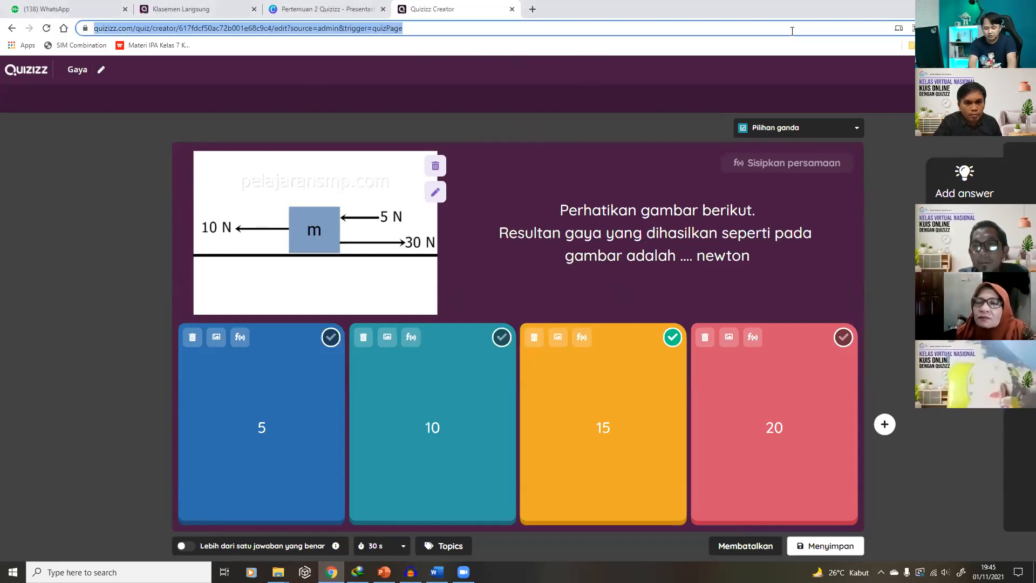
Open quizizz.com in an incognito window and go to the Log In page
key("ctrl+shift+n")
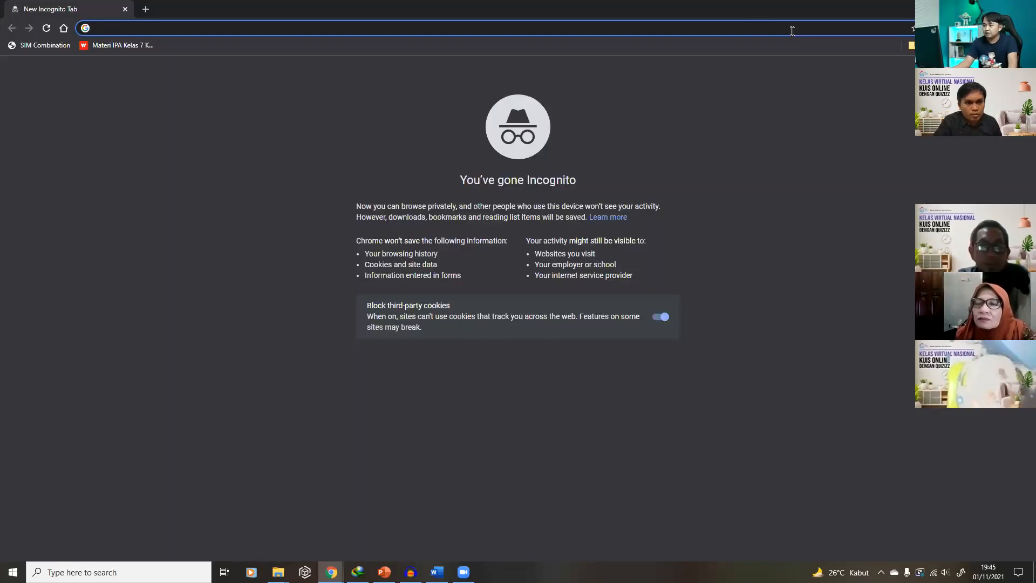
type("quizizz.com")
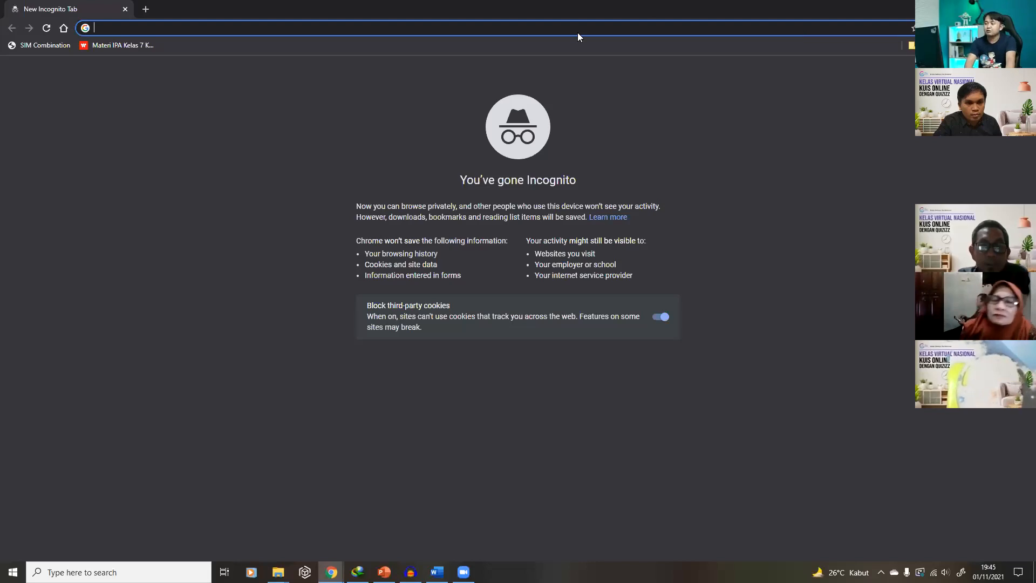
key("Return")
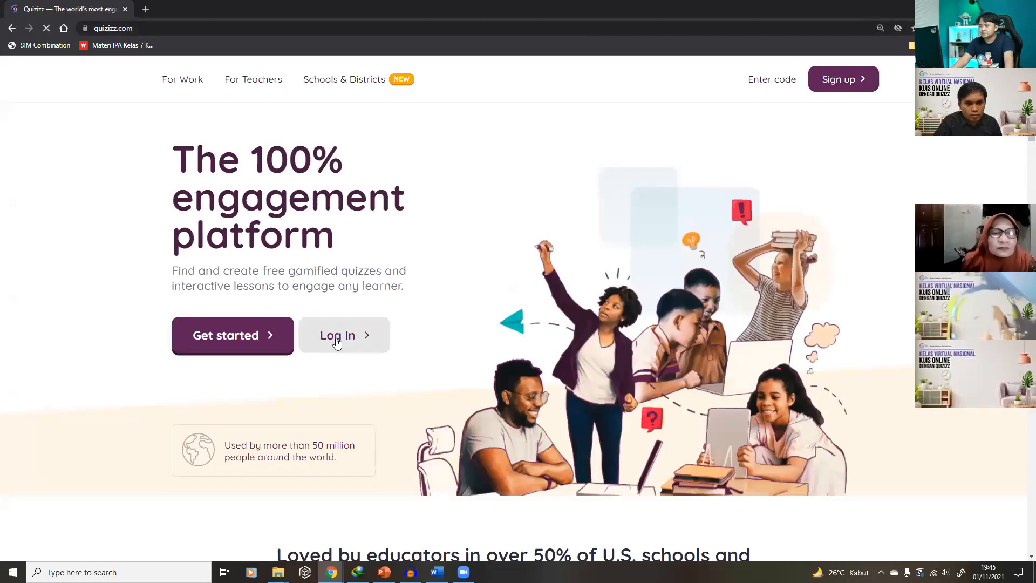
left_click(340, 330)
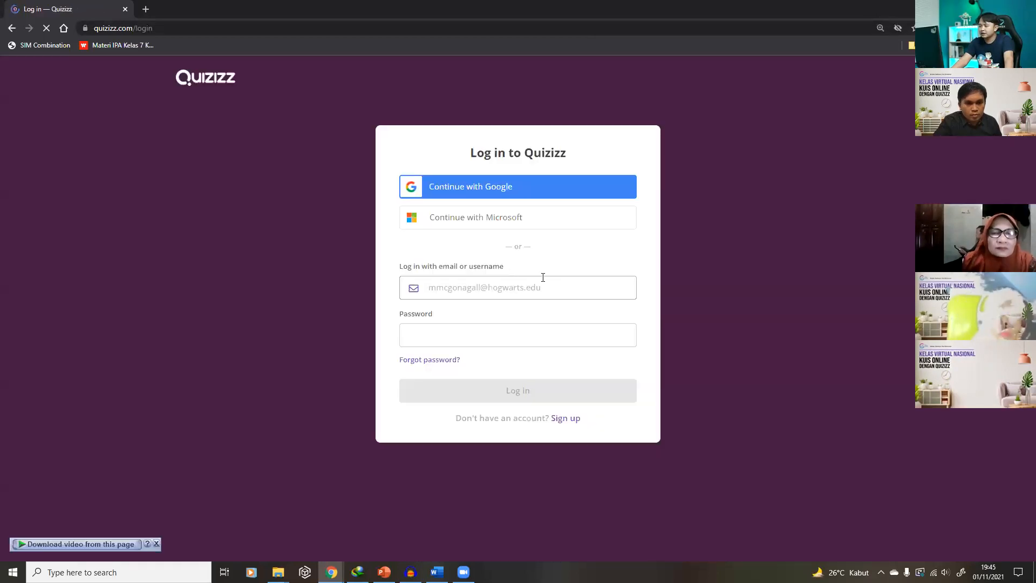
Sign in with the second teacher's Google account, entering its e-mail and password
left_click(479, 189)
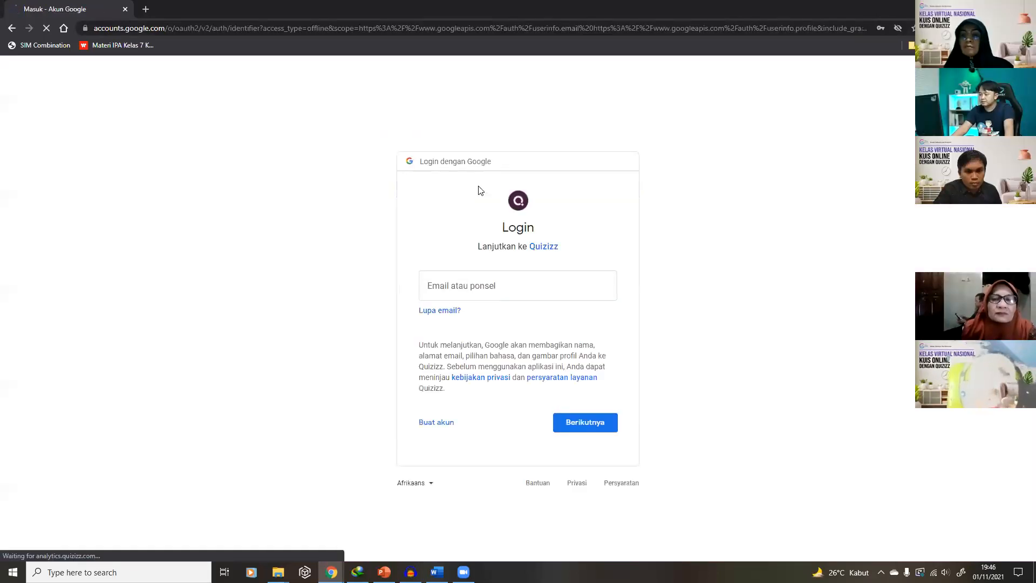
left_click(462, 285)
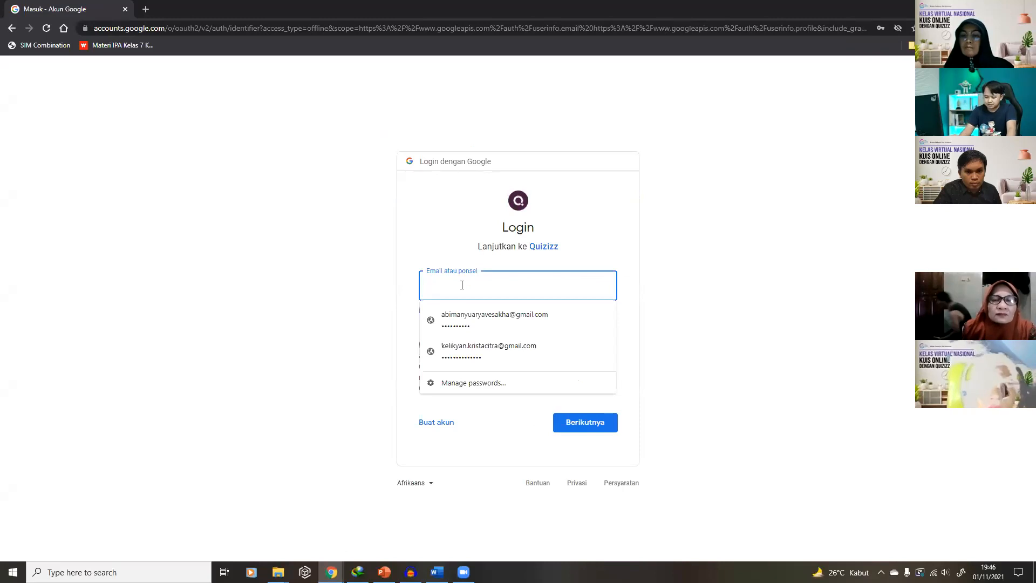
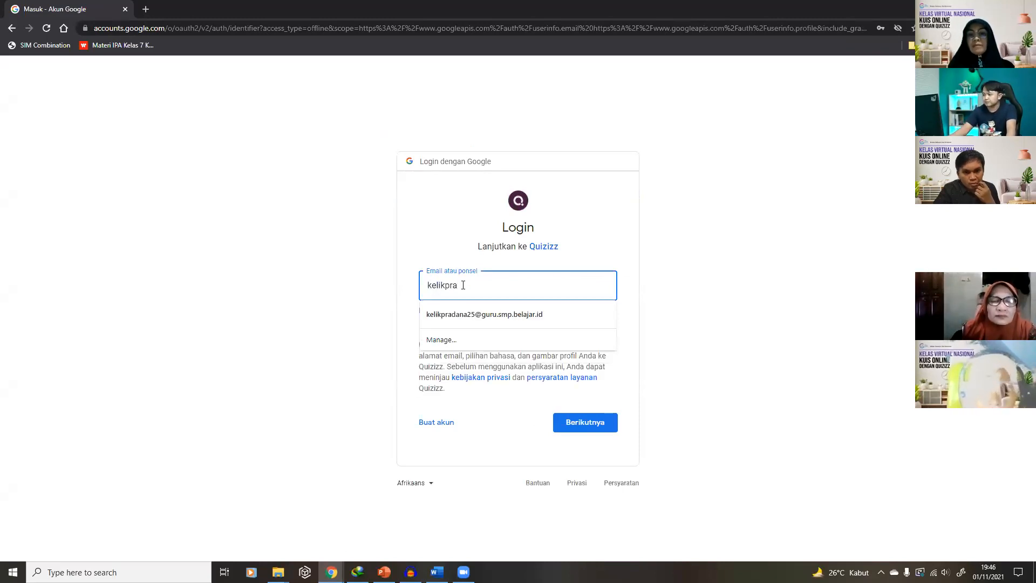
left_click(491, 315)
left_click(585, 424)
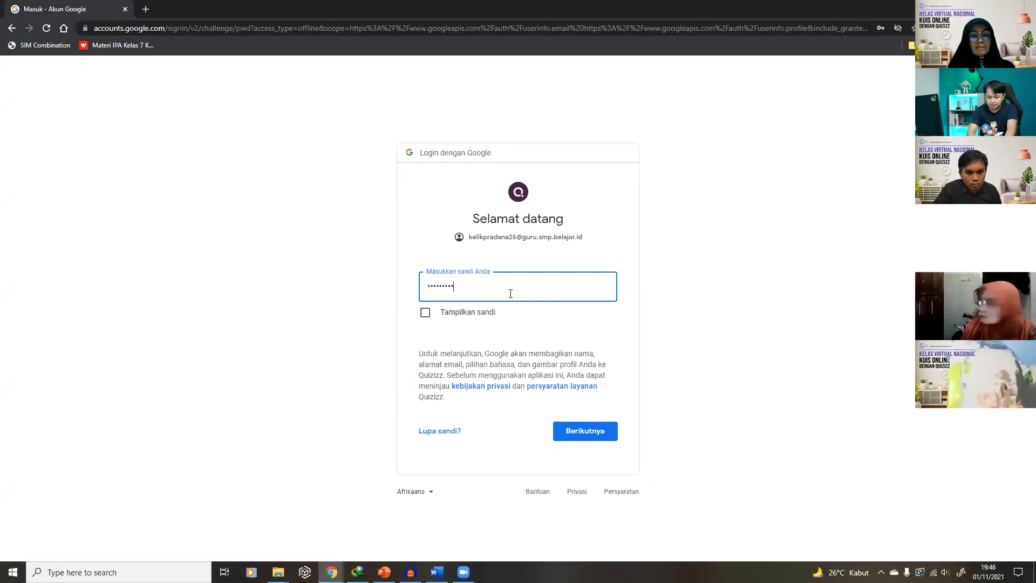
type("•")
key("Return")
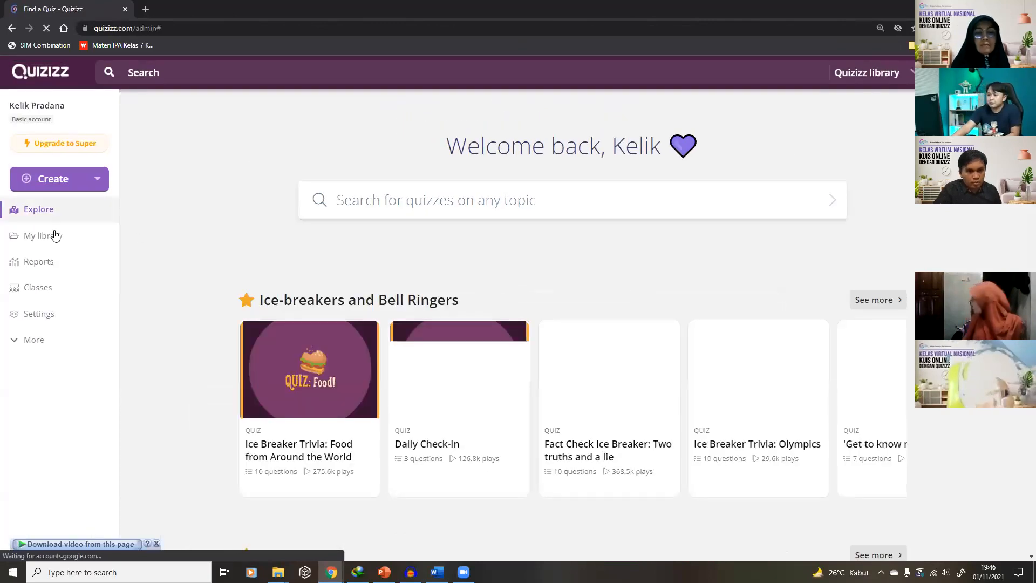
Open the belajar Pantun quiz from My library for editing
left_click(55, 235)
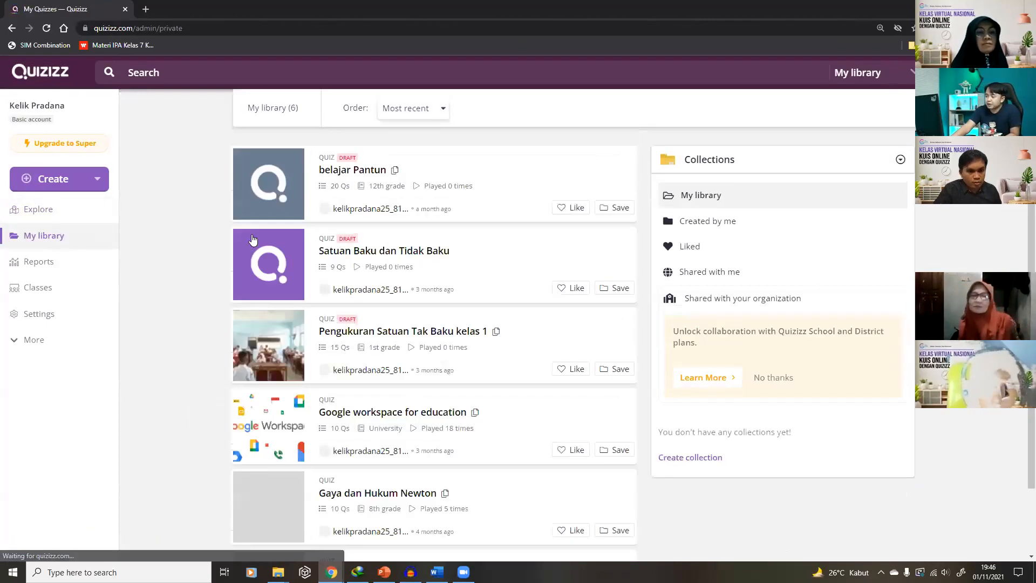
left_click(438, 180)
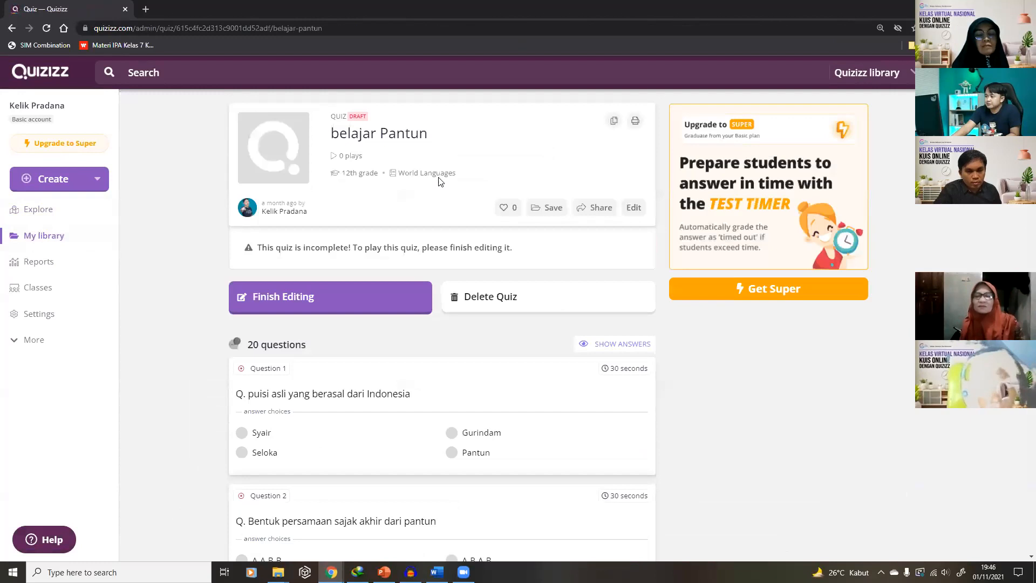
left_click(633, 205)
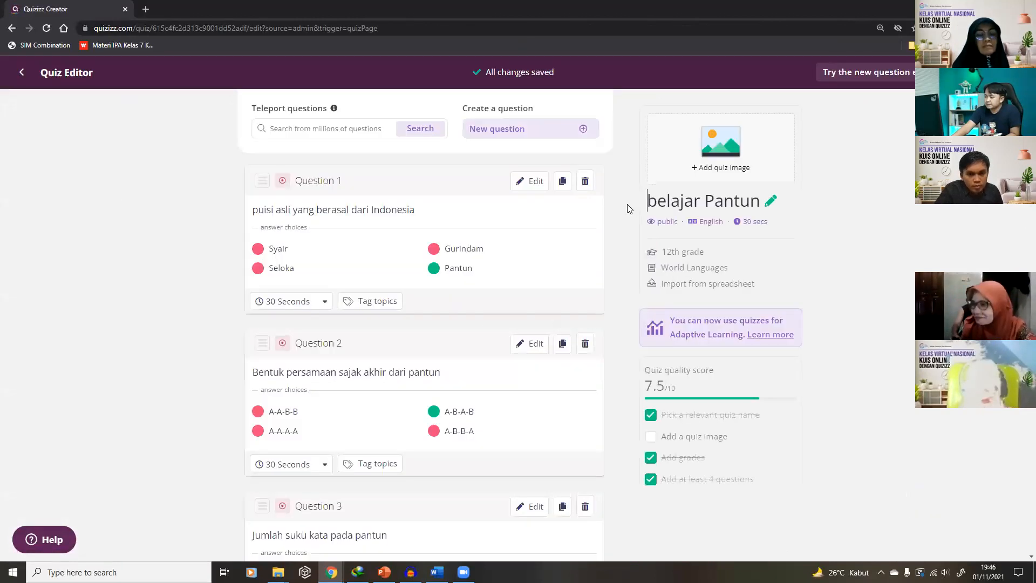
Add and then delete a fifth answer option on Question 1, then cancel without saving
left_click(524, 184)
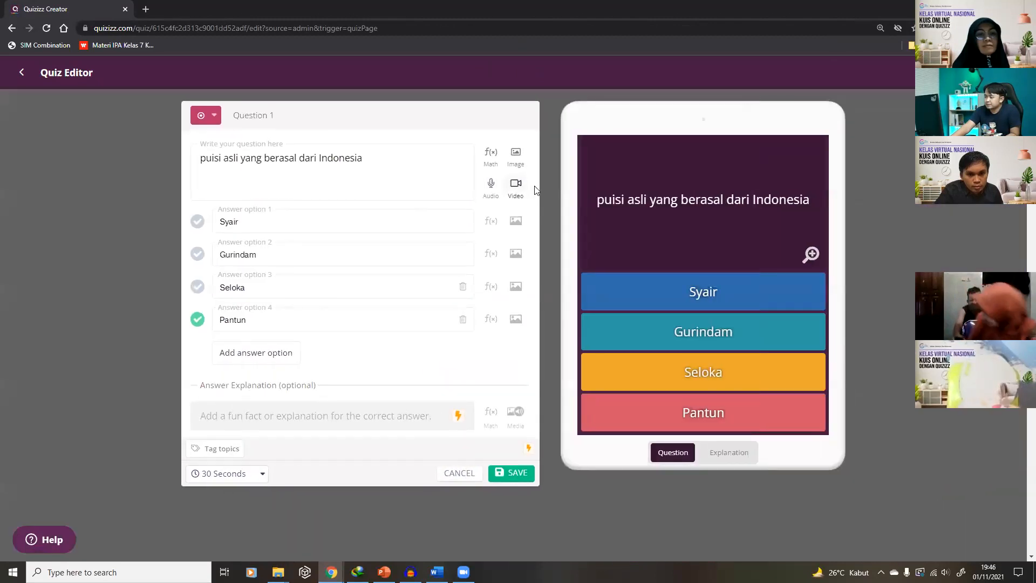
left_click(263, 352)
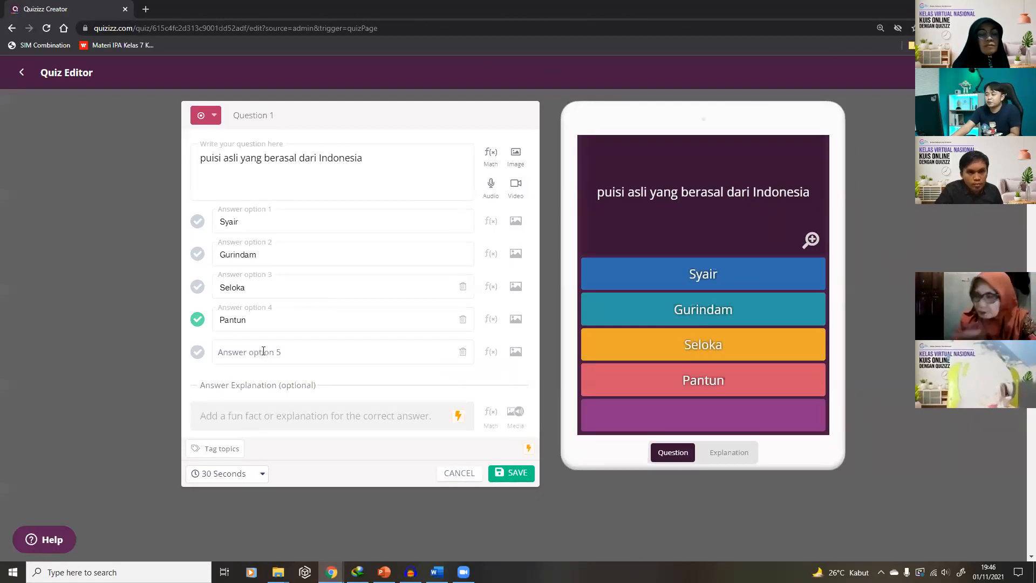
left_click(462, 352)
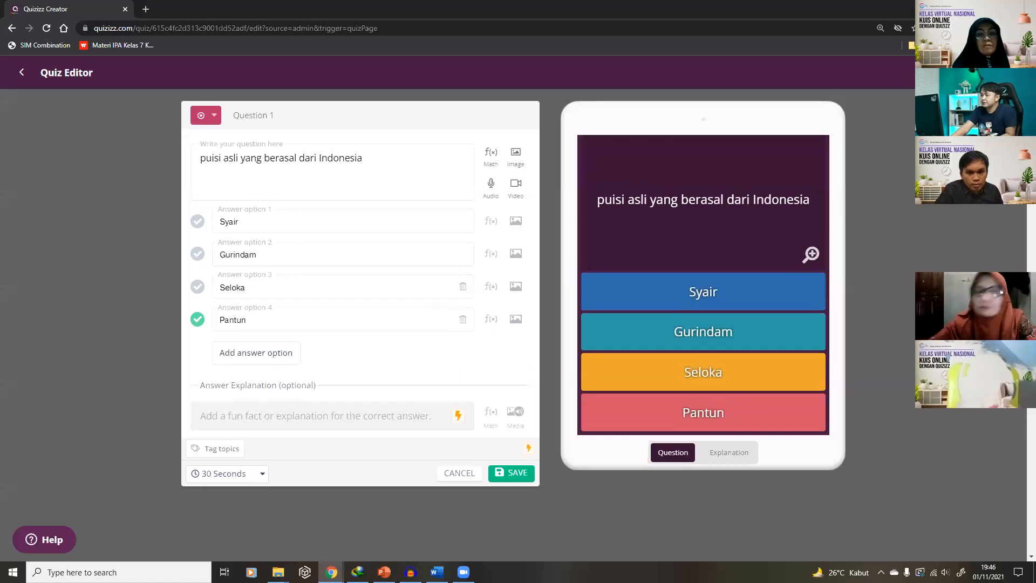
left_click(22, 73)
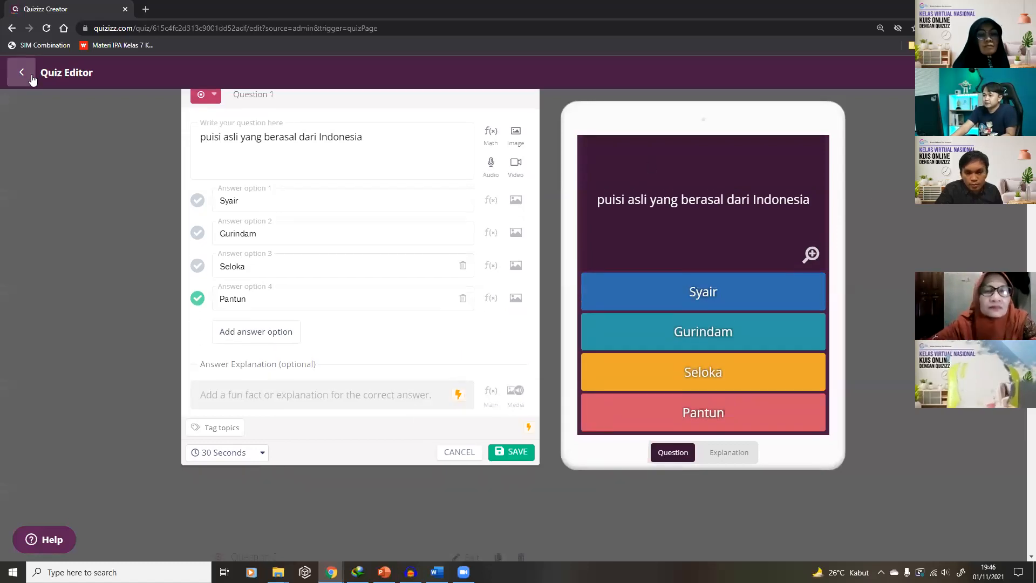
left_click(32, 78)
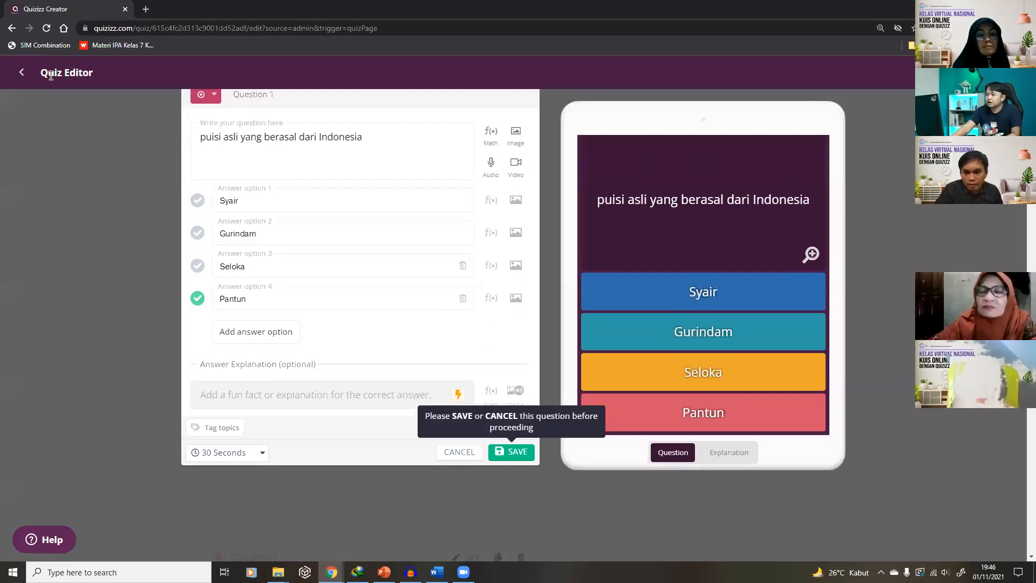
left_click(458, 452)
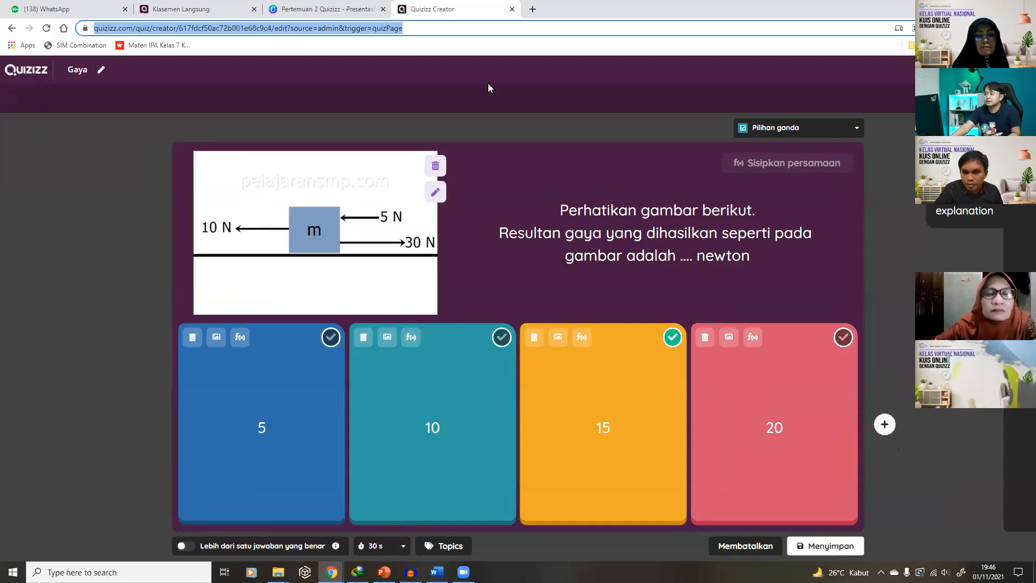
Turn 'Lebih dari satu jawaban yang benar' on and off on the Gaya question, then return to the belajar Pantun window
left_click(496, 62)
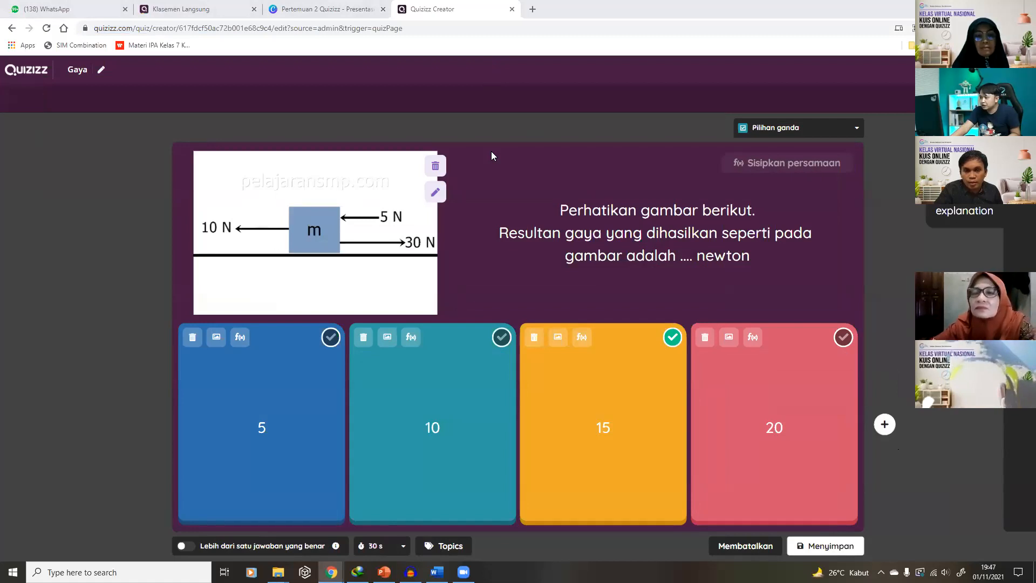
left_click(186, 548)
left_click(185, 551)
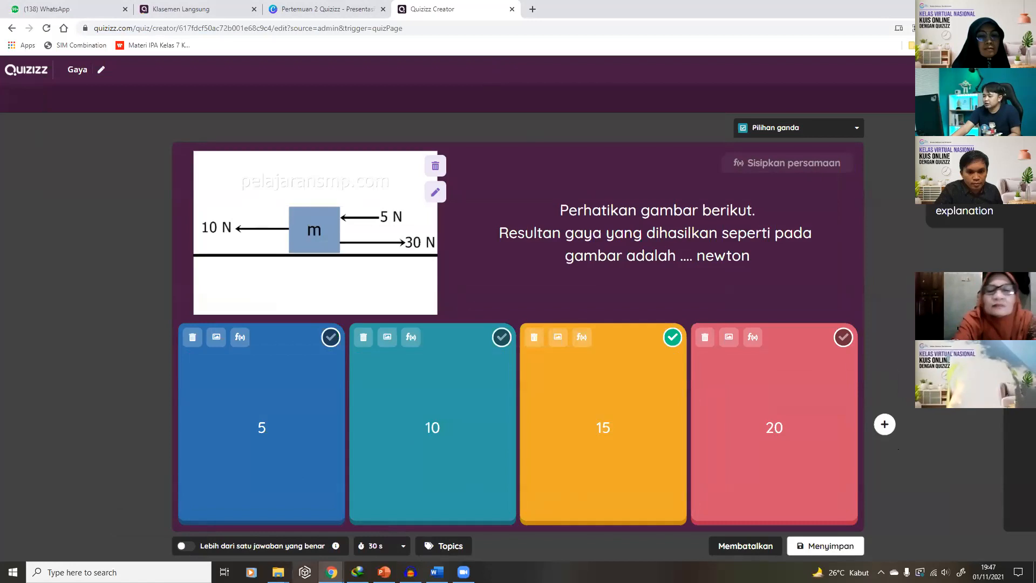
left_click(388, 518)
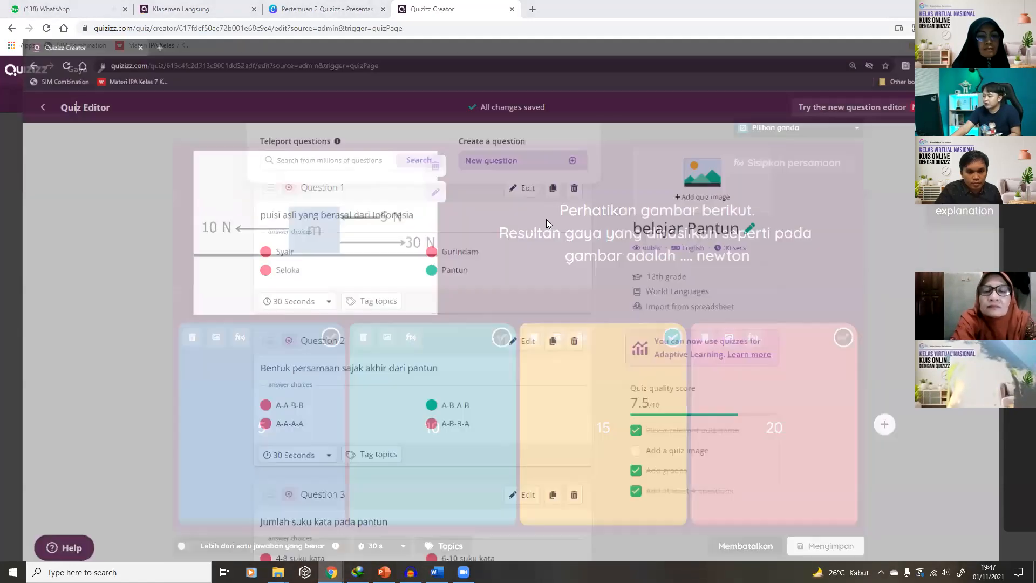
Open and cancel Question 1, browse the New question types, then switch belajar Pantun to the new question editor
left_click(533, 160)
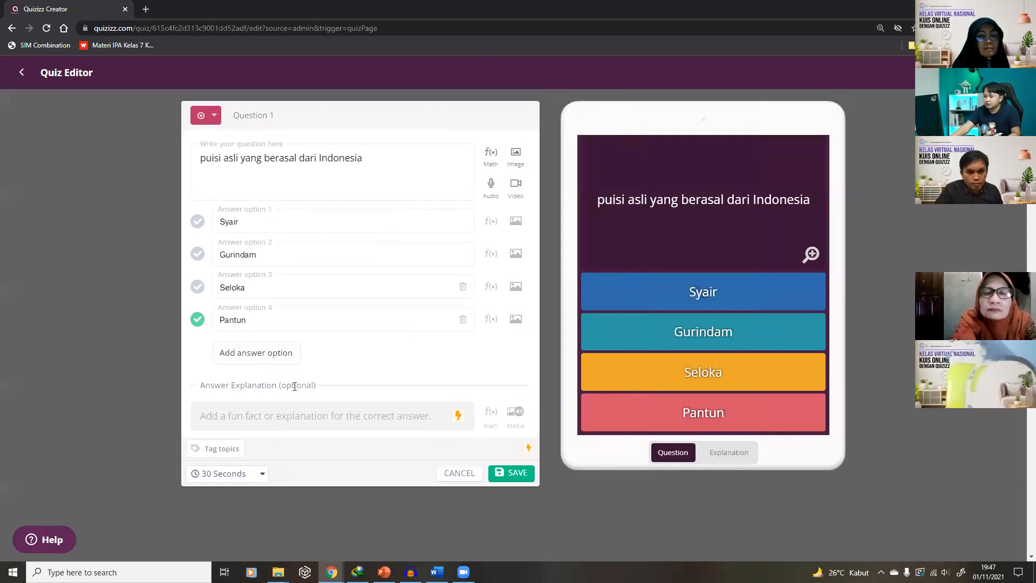
left_click(456, 477)
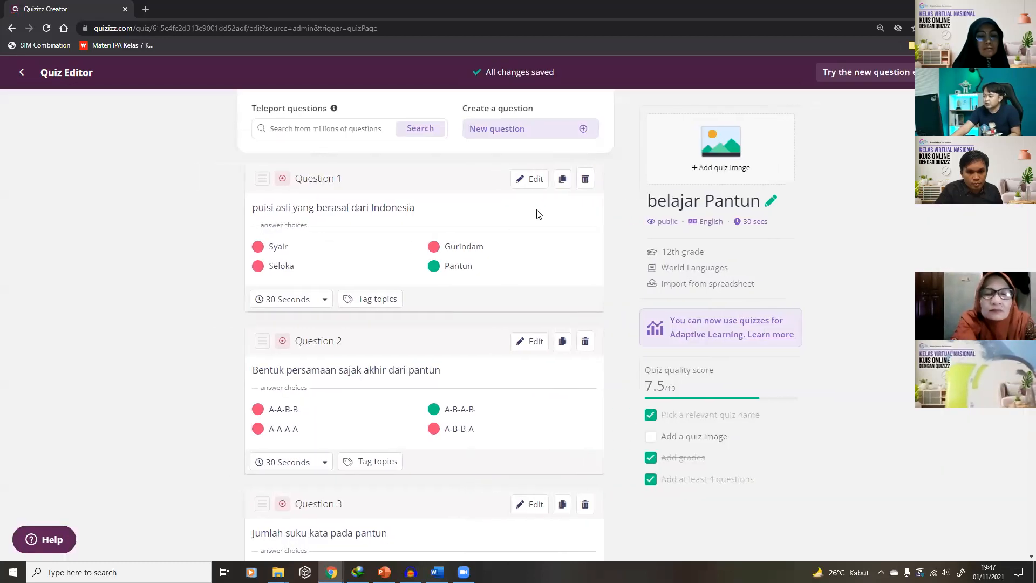
left_click(519, 139)
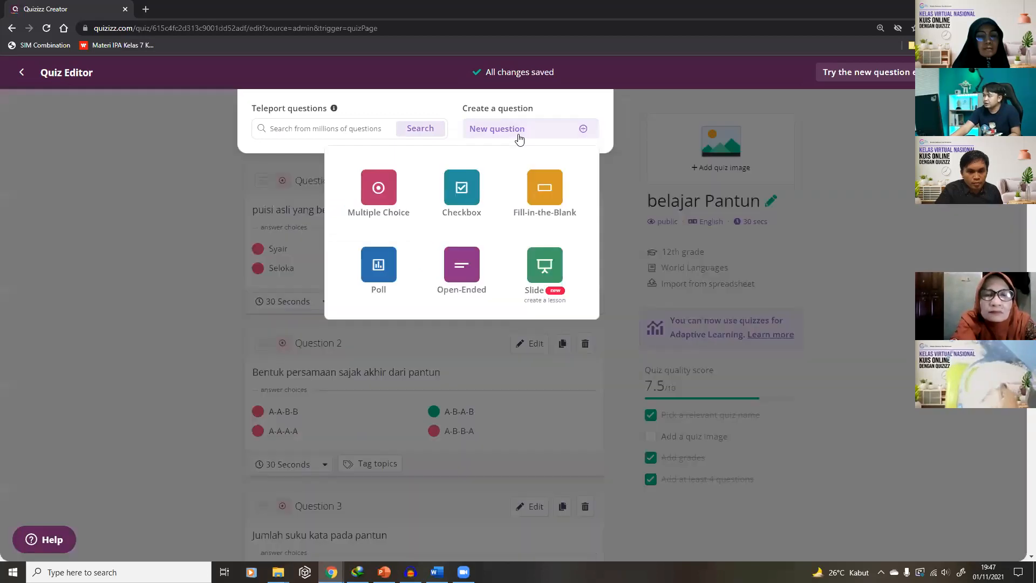
left_click(839, 161)
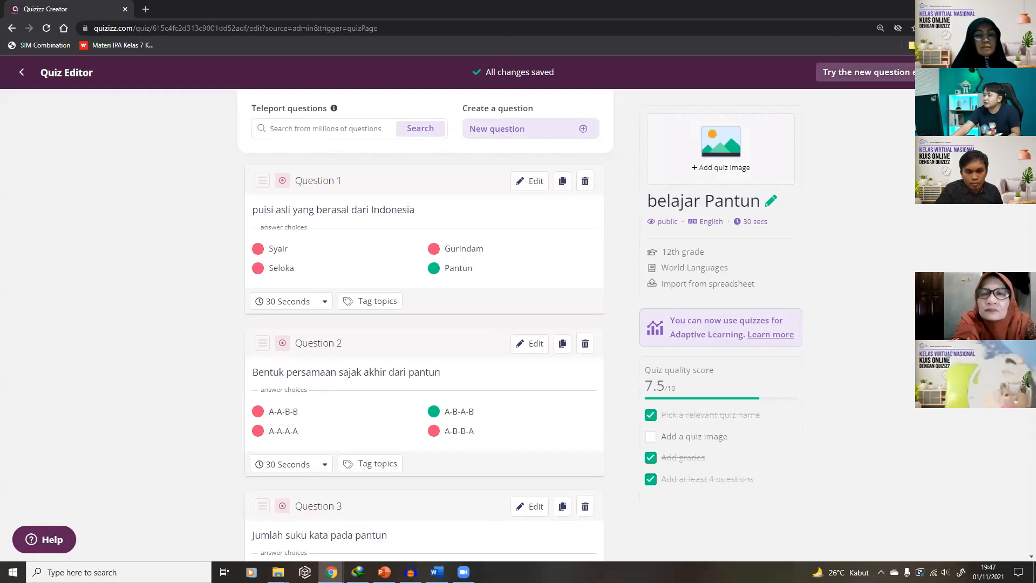
left_click(909, 72)
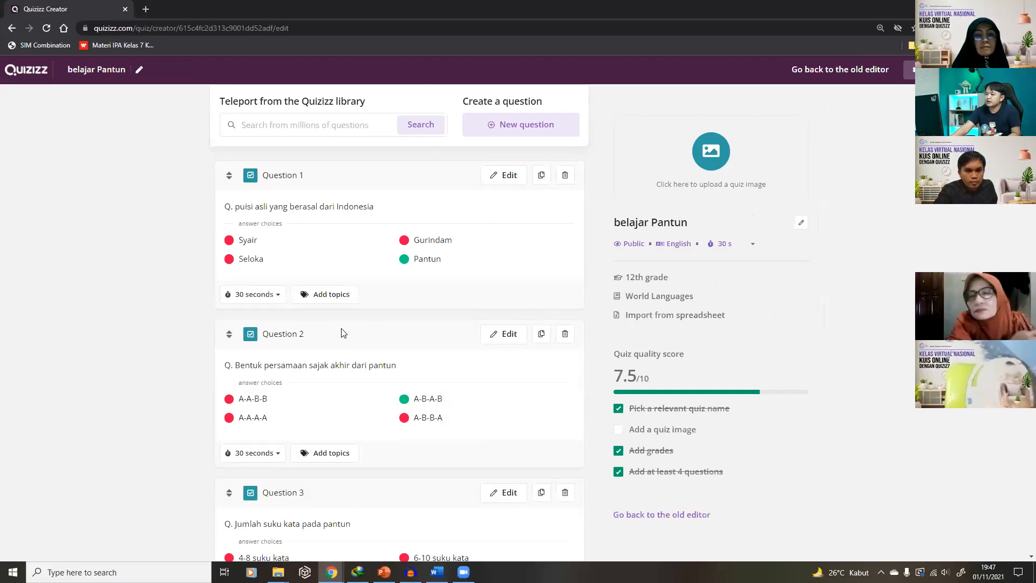
Open Question 1 in the new editor, then cancel and confirm Yes to leave it unsaved
left_click(511, 175)
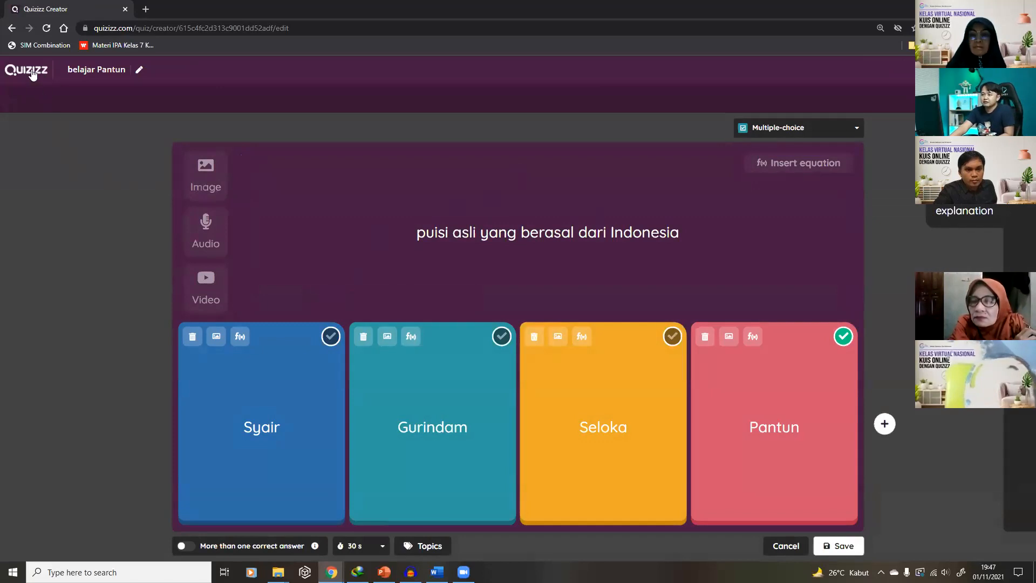
left_click(786, 546)
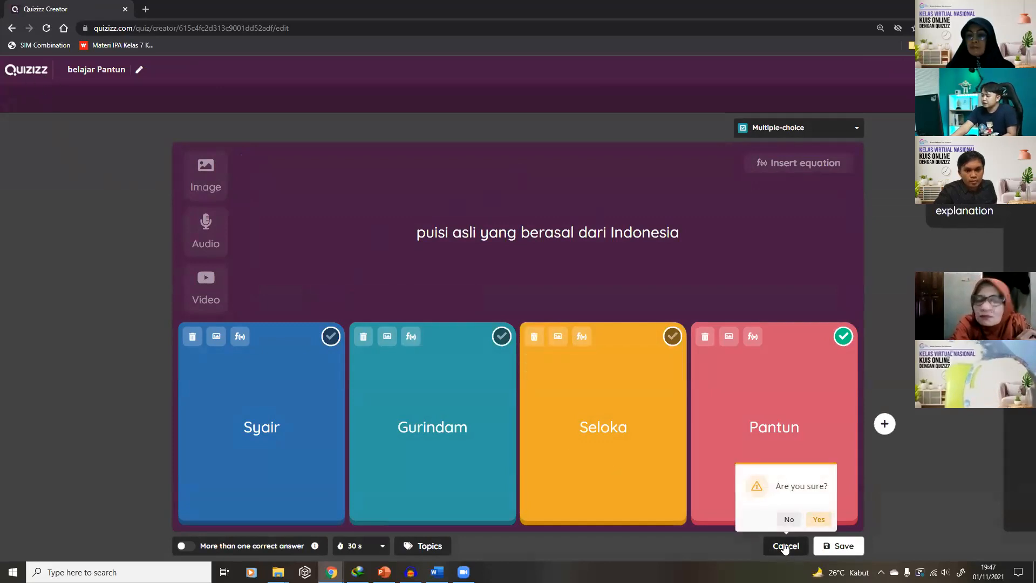
left_click(817, 519)
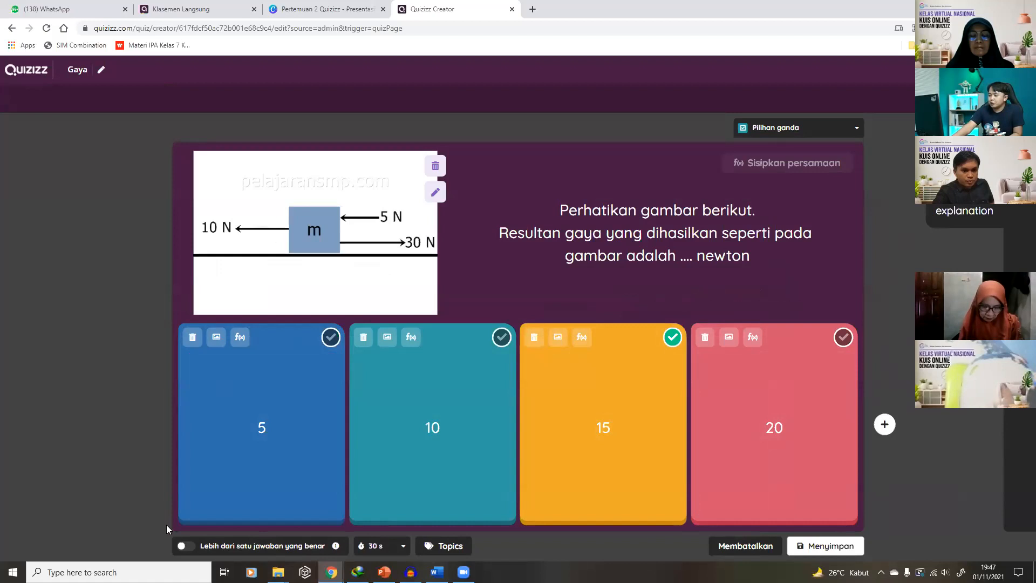
Toggle multiple correct answers on and off repeatedly, ending with 15 as the single correct answer
left_click(191, 546)
left_click(191, 547)
left_click(191, 547)
left_click(191, 547)
left_click(191, 547)
left_click(191, 547)
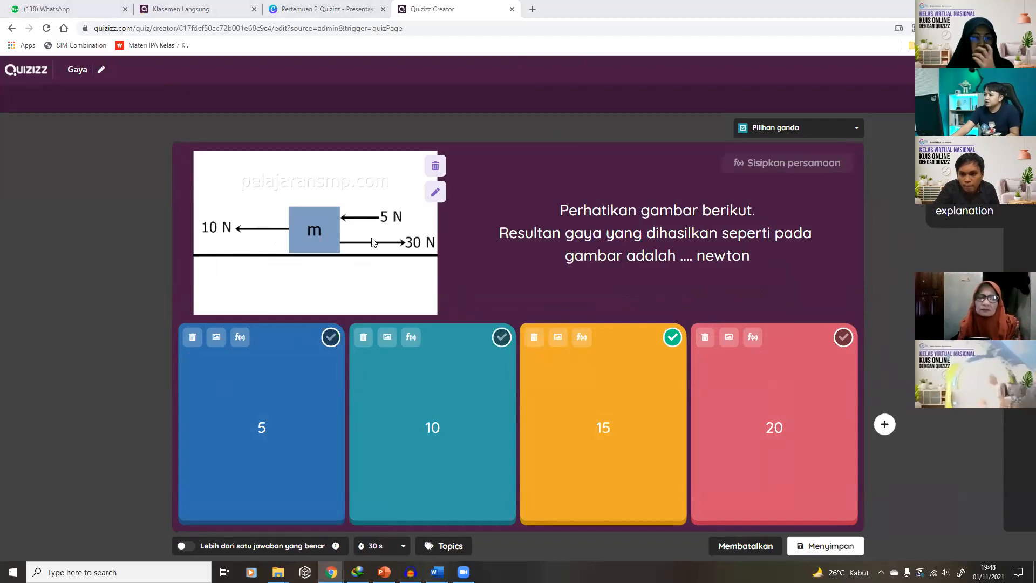
Remove the force diagram and search YouTube for 'gaya newton' videos
left_click(436, 166)
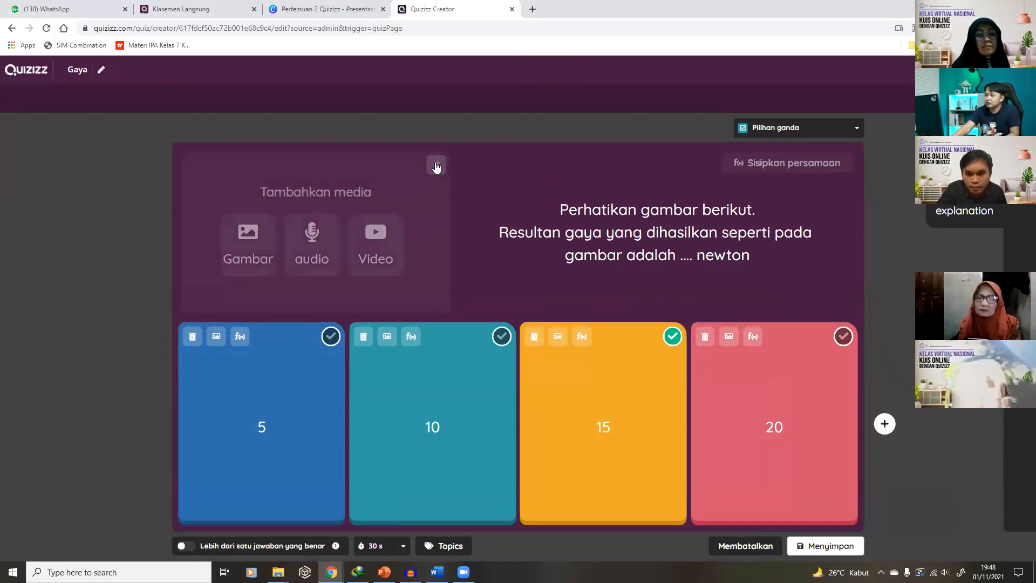
left_click(373, 247)
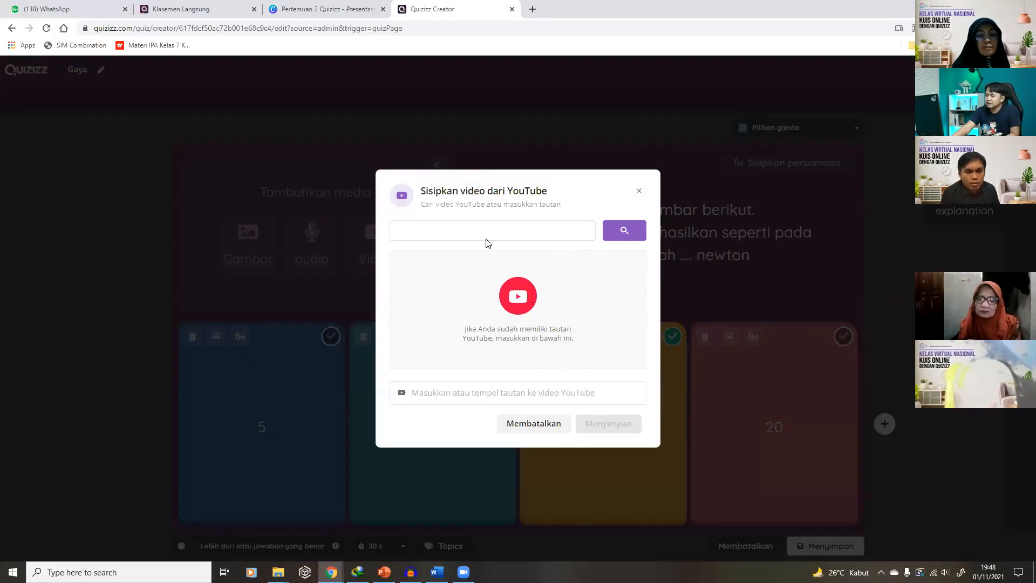
type("gaya")
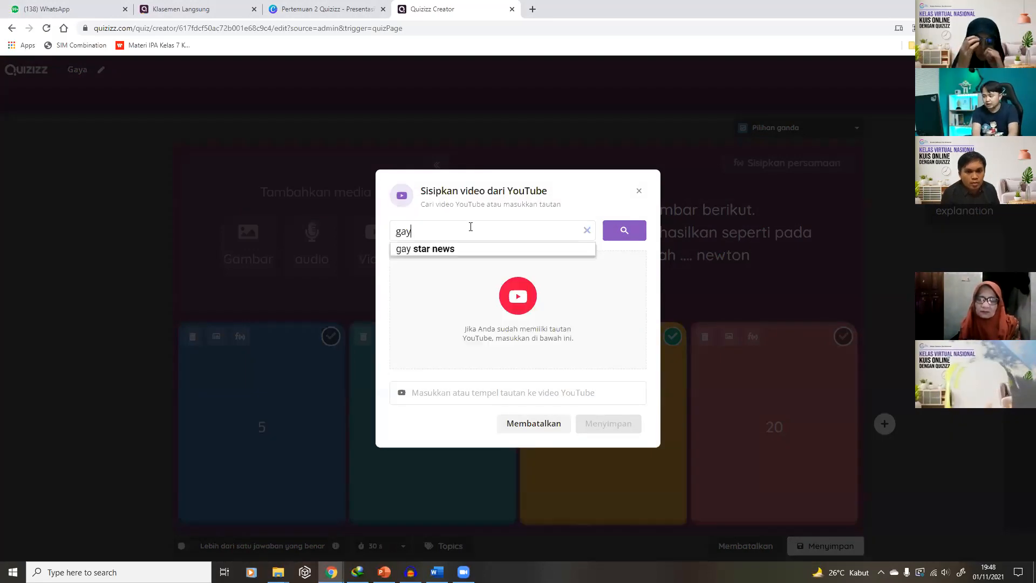
left_click(624, 230)
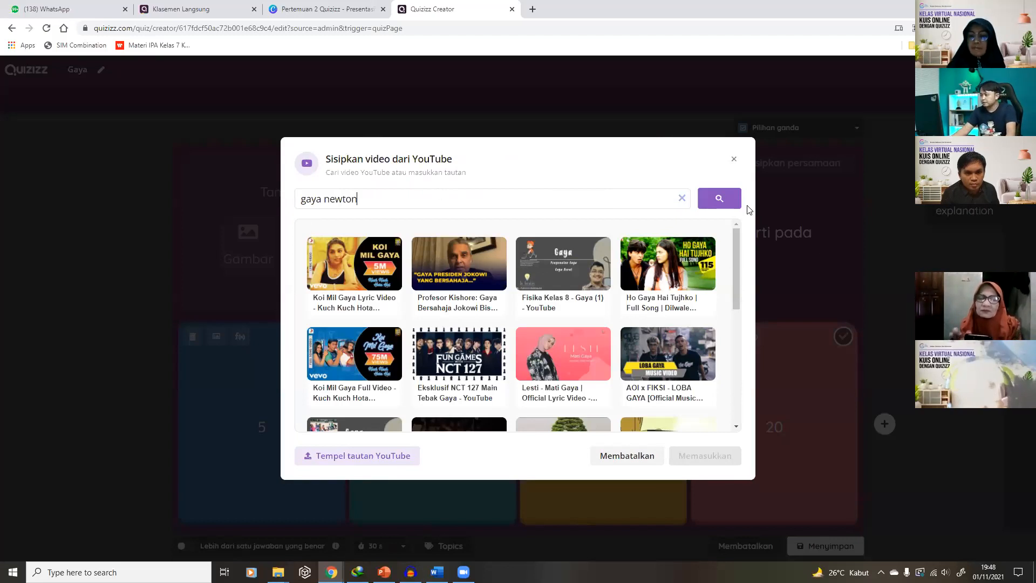
left_click(719, 199)
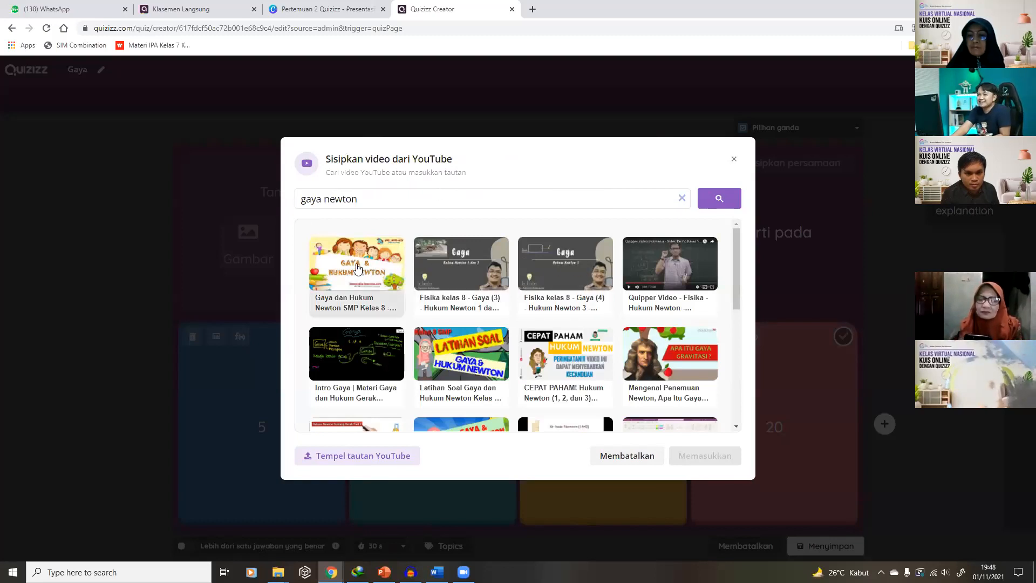
Browse to the third results page, pick 'Gaya Gravitasi Newton', then return to the belajar Pantun window
scroll(559, 311, "down", 2)
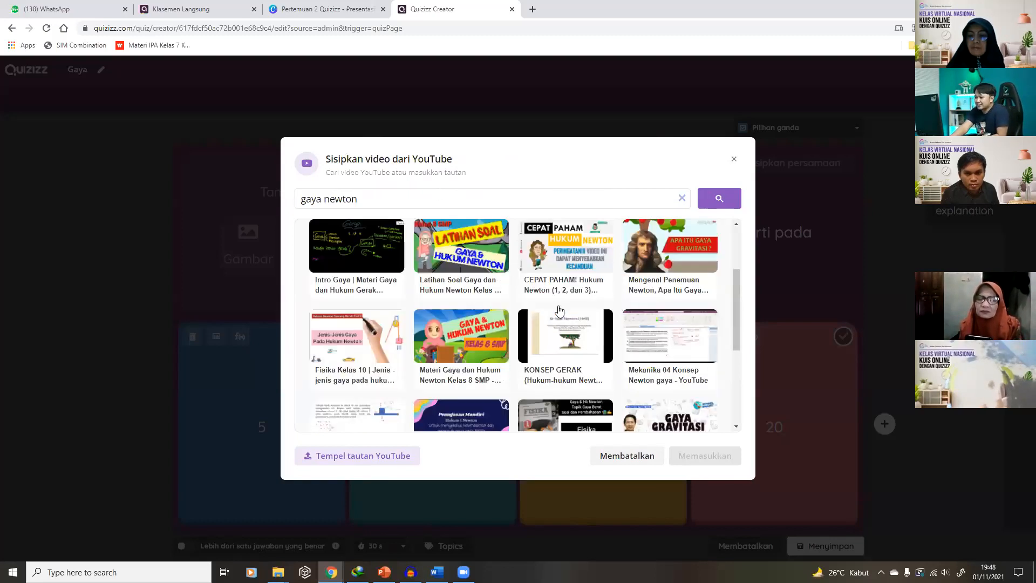
scroll(559, 311, "down", 2)
scroll(559, 310, "down", 1)
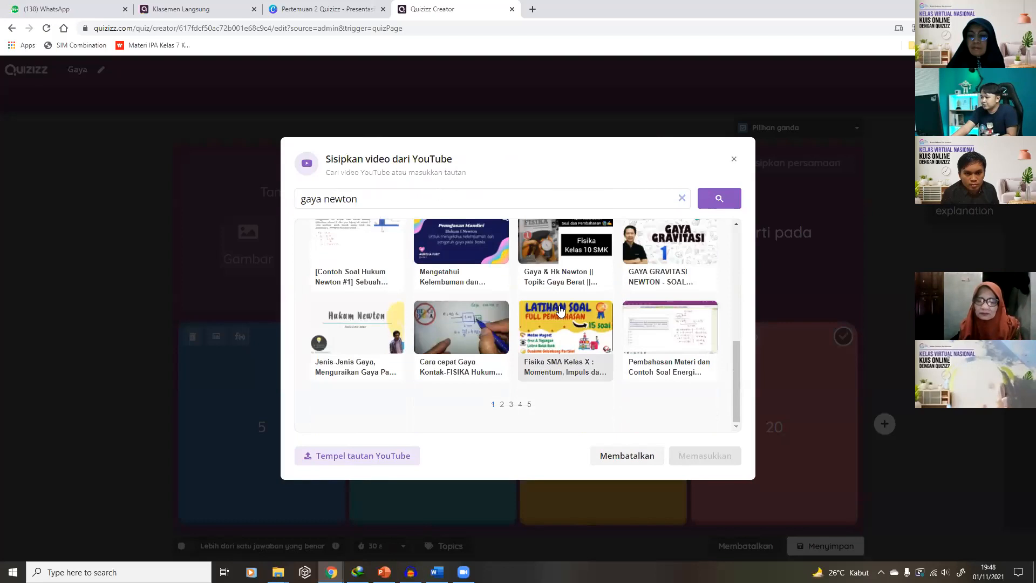
left_click(501, 406)
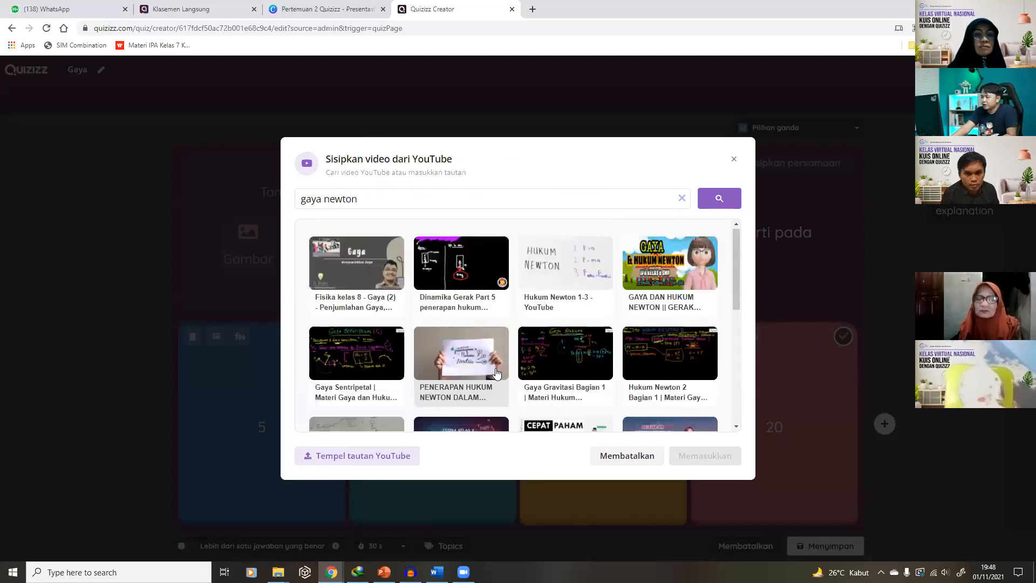
scroll(496, 370, "down", 3)
scroll(497, 370, "down", 3)
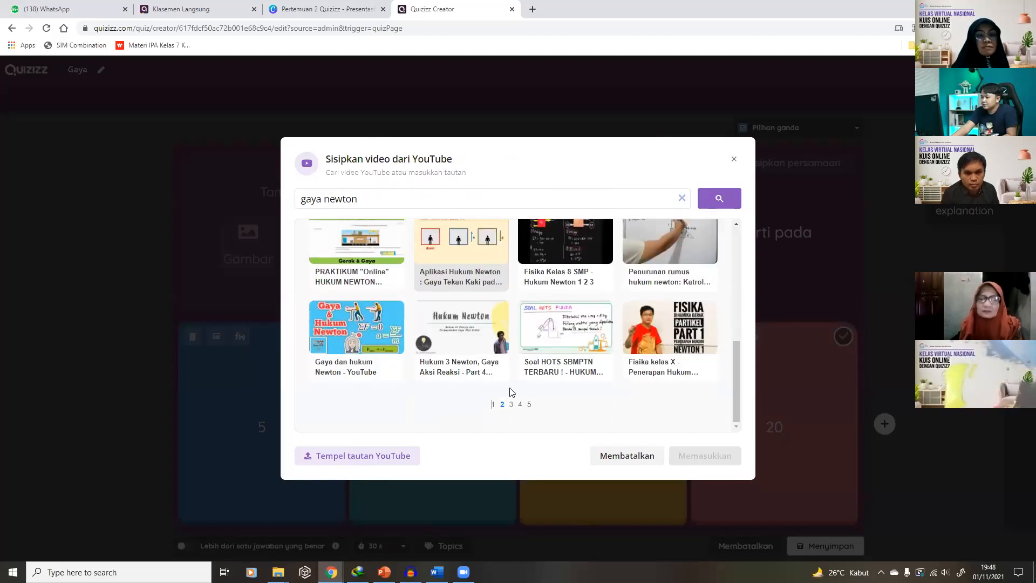
left_click(511, 405)
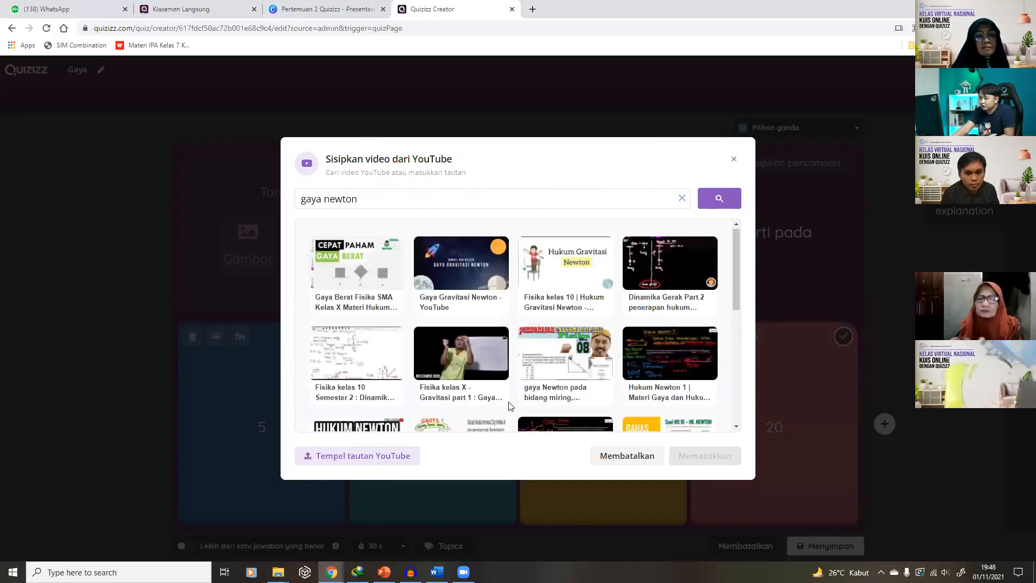
left_click(473, 278)
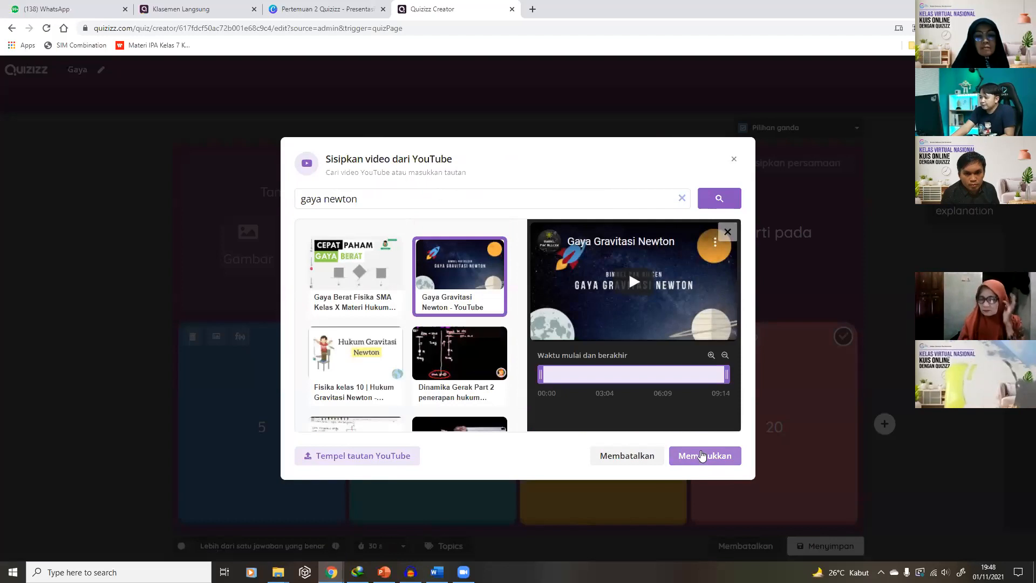
mouse_move(331, 572)
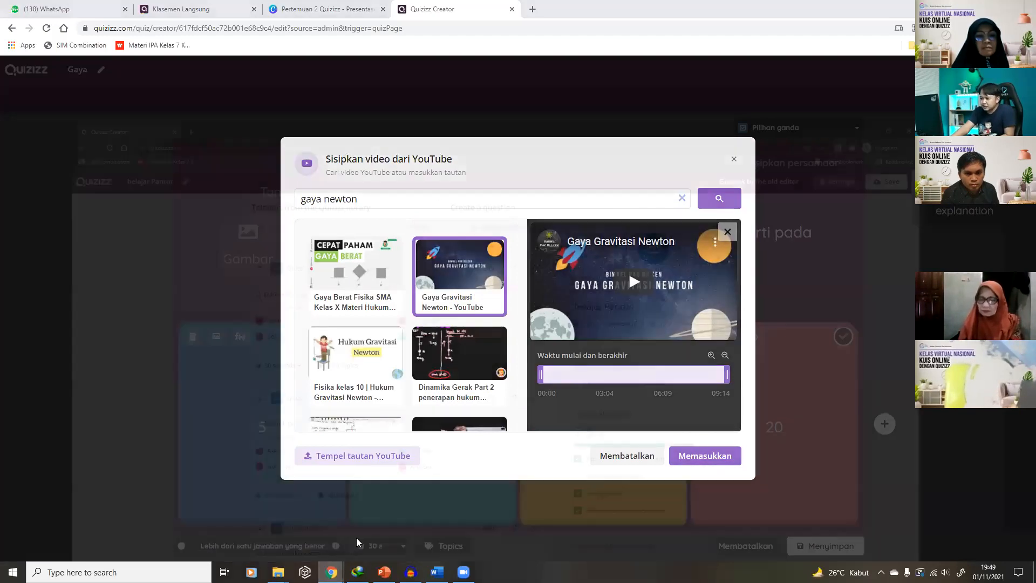
left_click(356, 537)
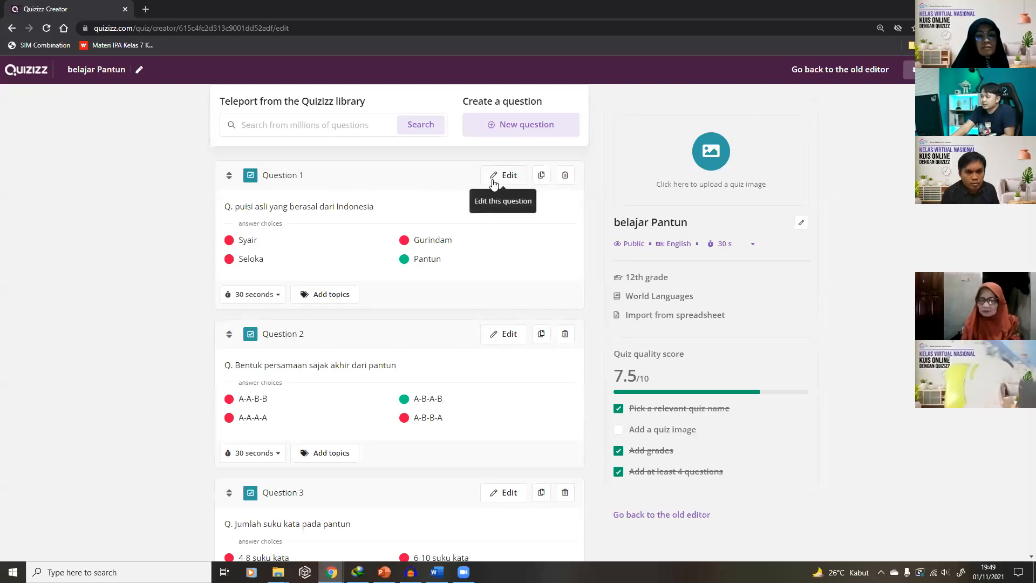
Open Question 1 and try the Image, Audio and Video options, dismissing the Upgrade popups
left_click(493, 178)
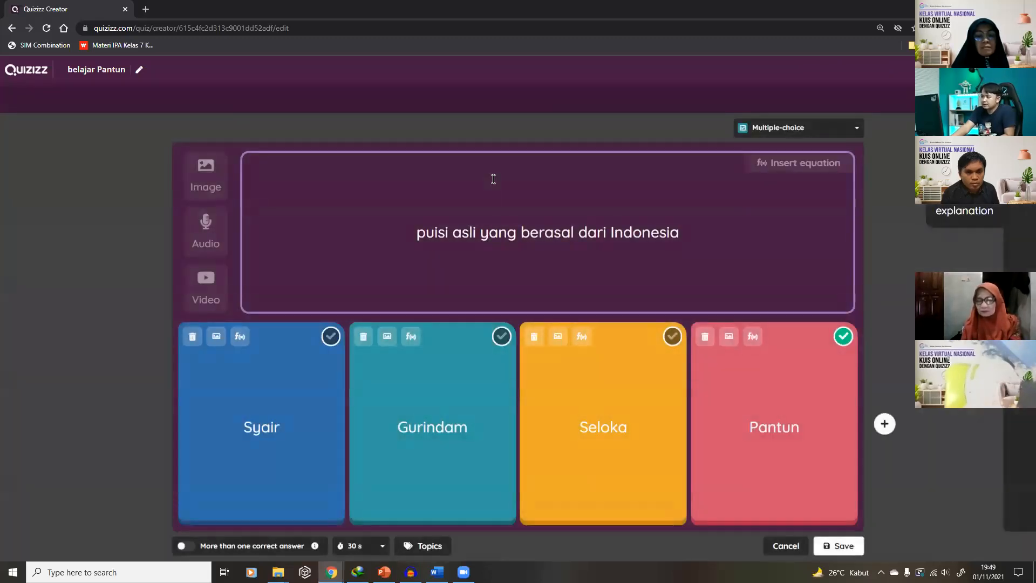
left_click(211, 167)
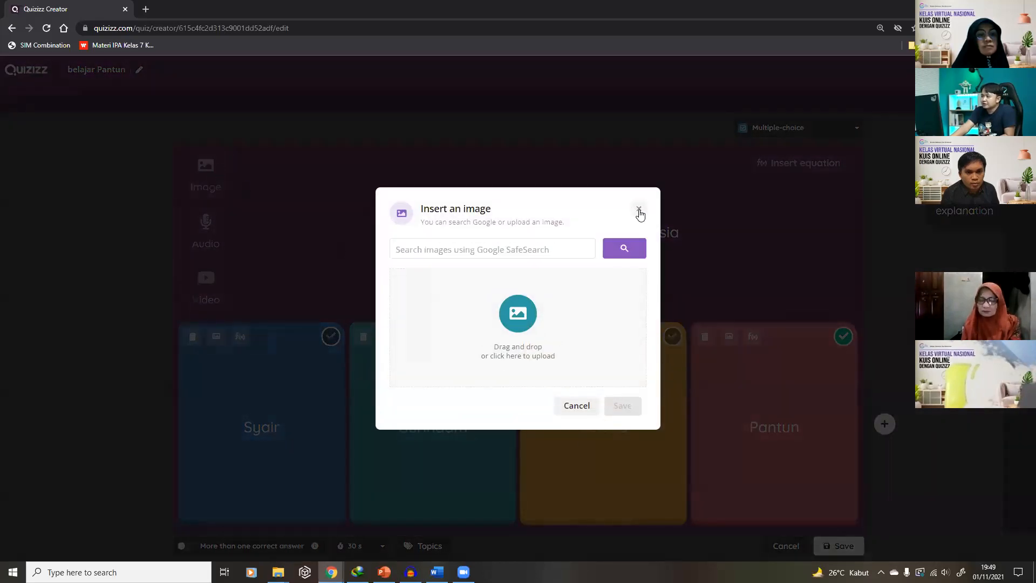
left_click(639, 210)
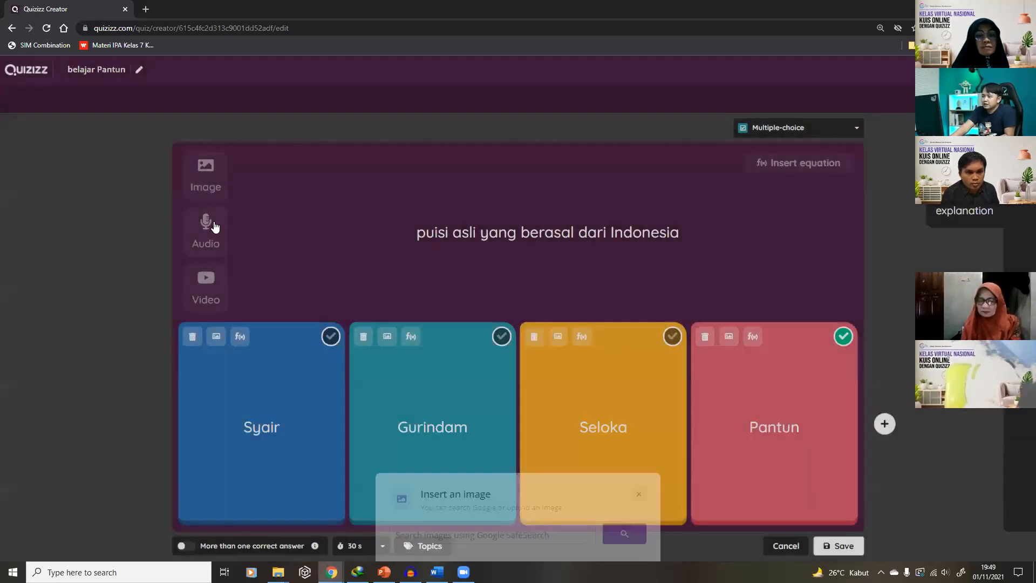
left_click(214, 221)
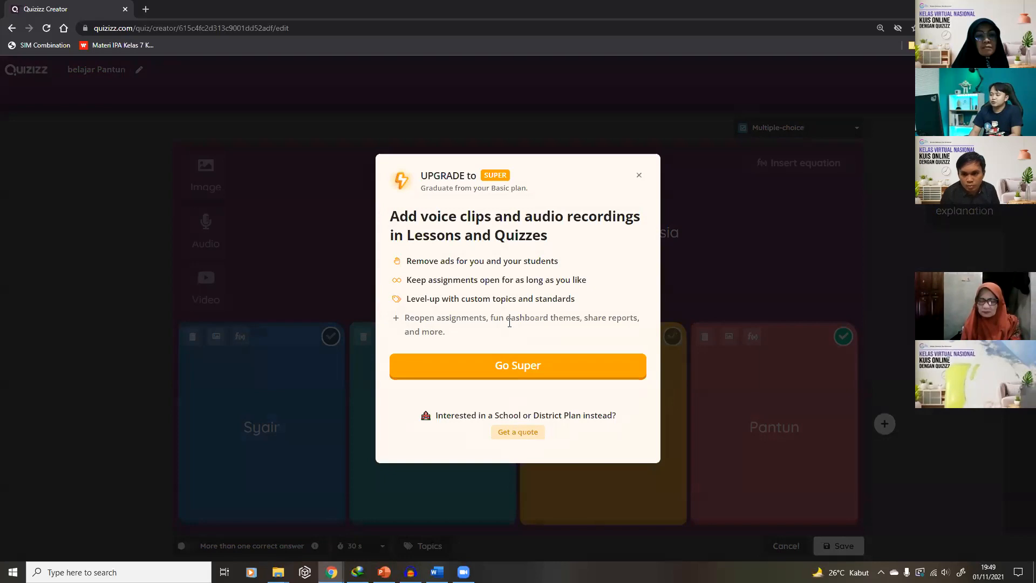
left_click(639, 175)
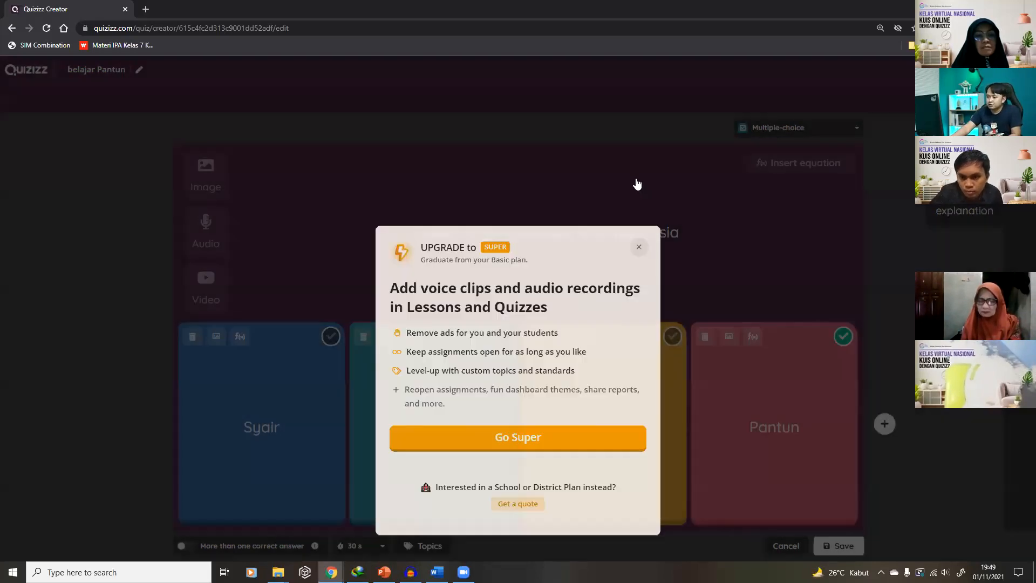
left_click(220, 287)
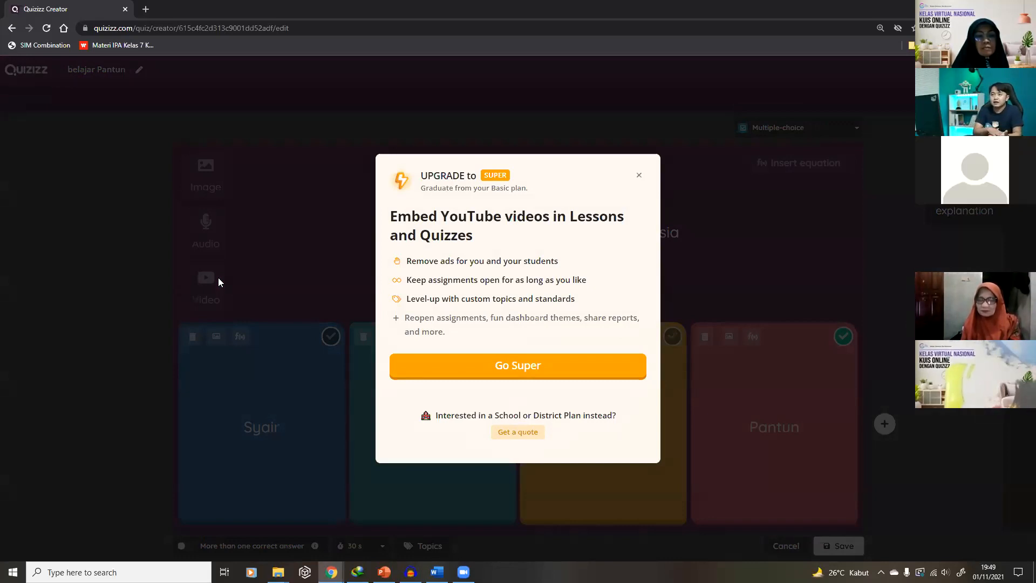
left_click(638, 175)
Retry image, audio and video, then save Question 1 unchanged and return to the old editor
left_click(203, 185)
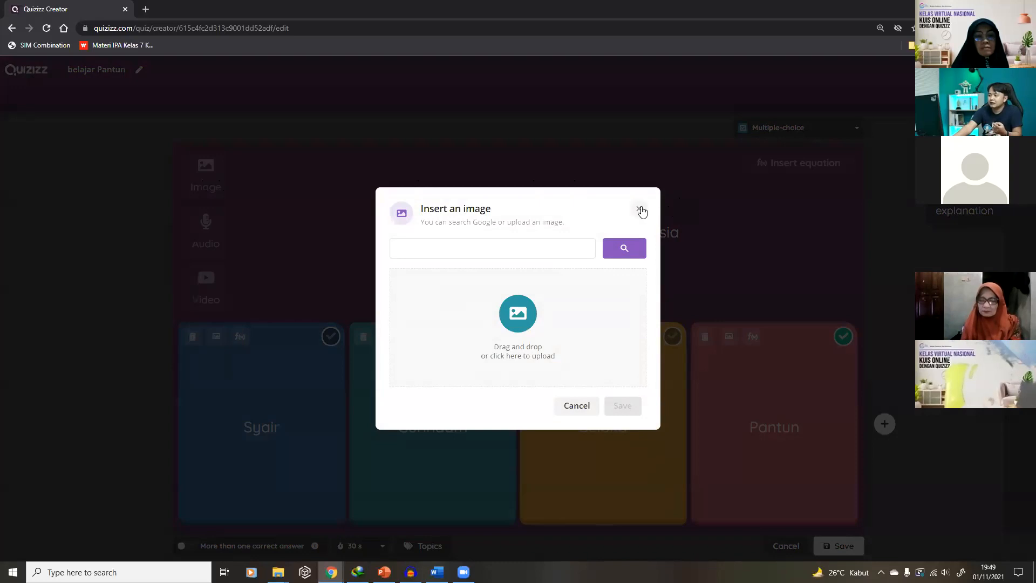
left_click(639, 208)
left_click(203, 228)
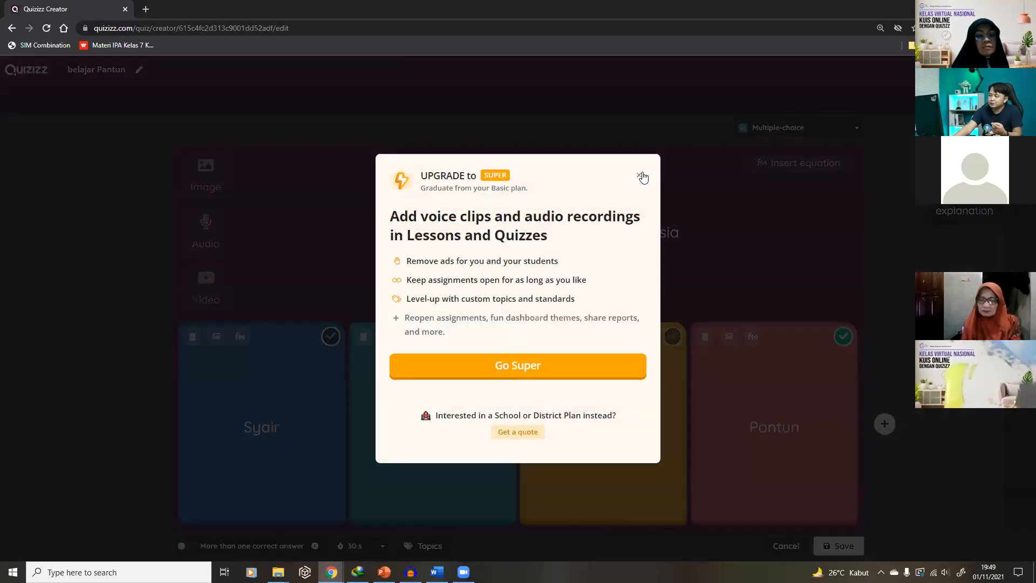
left_click(179, 276)
left_click(222, 286)
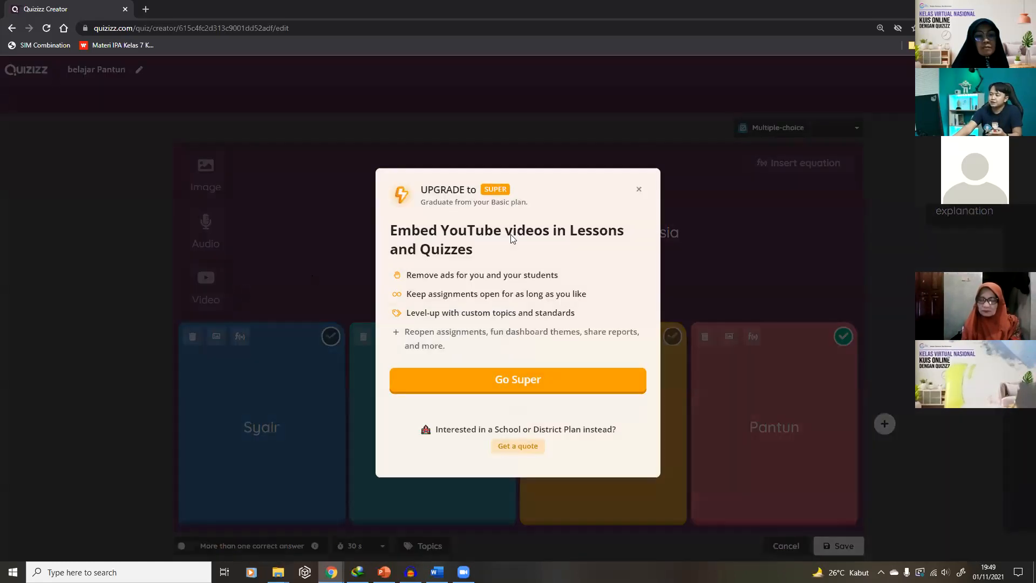
left_click(640, 176)
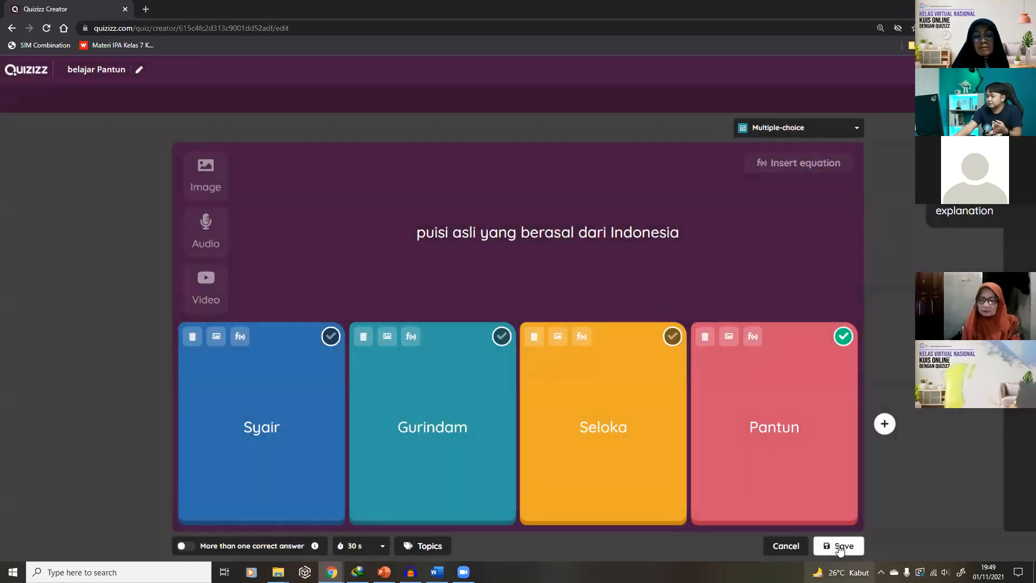
left_click(838, 545)
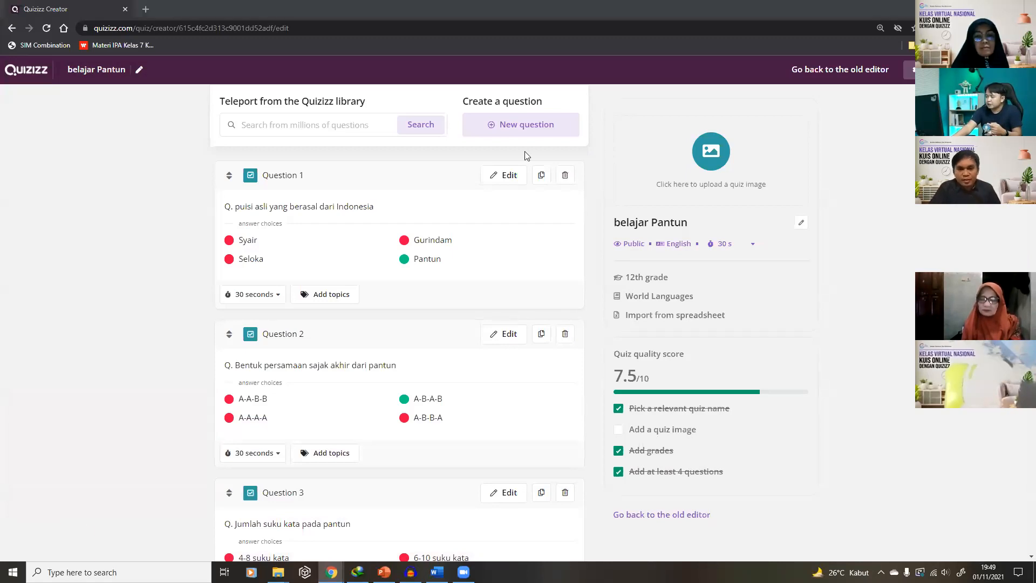
left_click(822, 66)
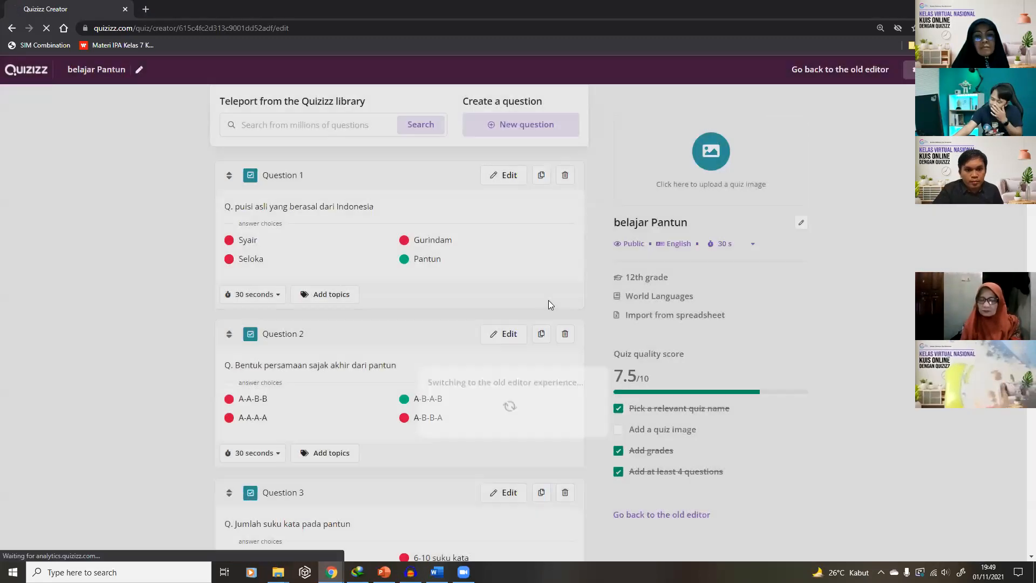
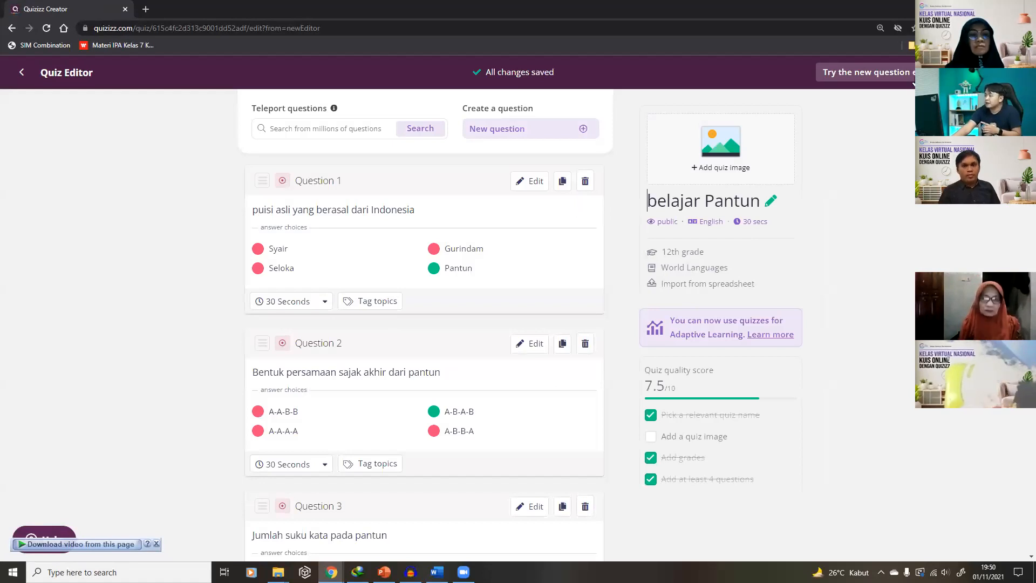
Embed the 'Gaya Gravitasi Newton' YouTube video in the resultant-force question using the new editor
left_click(912, 75)
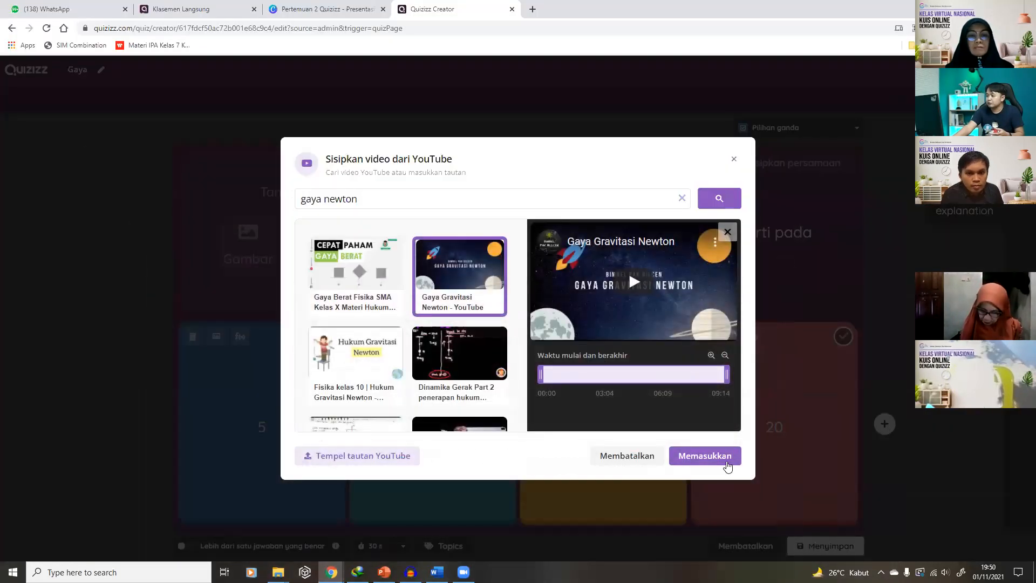
left_click(726, 464)
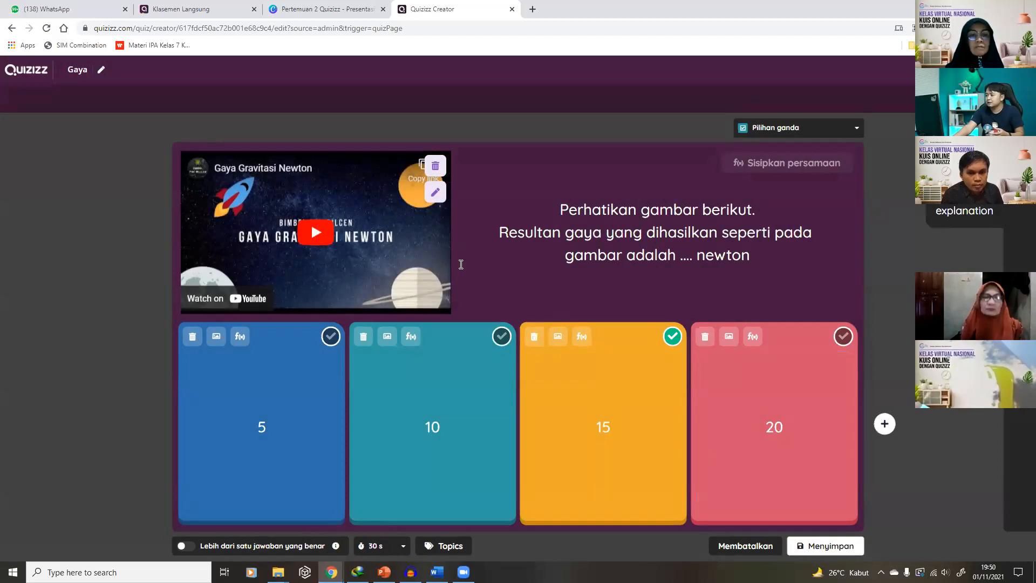
Save the video question as Question 3 and go back to the Quizizz home page
left_click(829, 549)
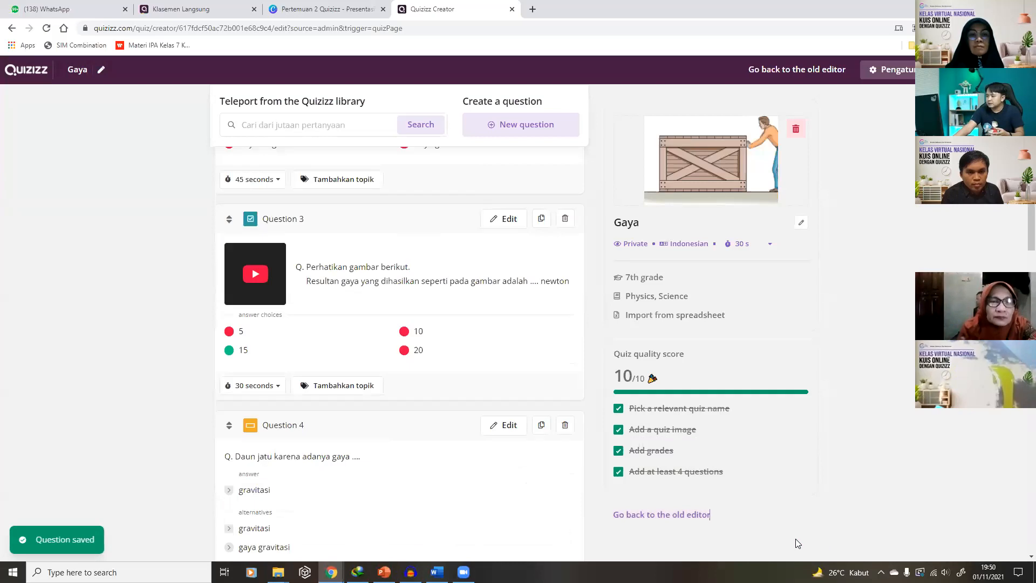
scroll(458, 397, "up", 5)
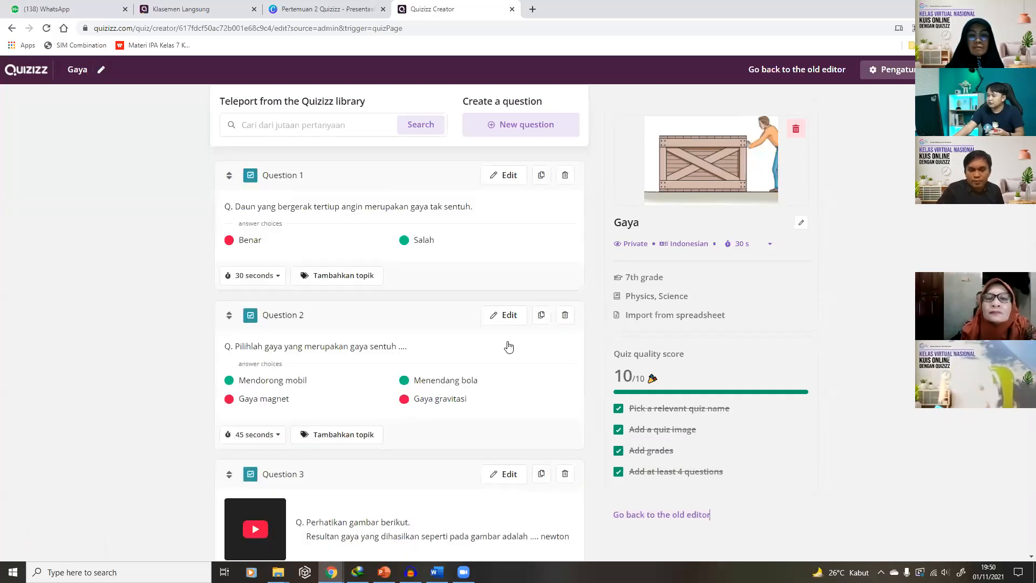
left_click(987, 70)
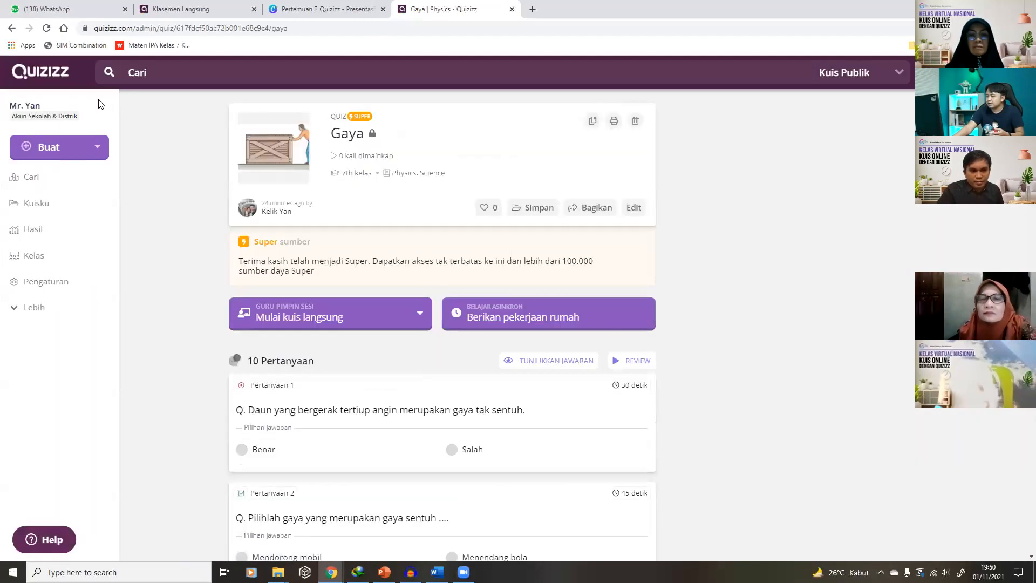
left_click(26, 77)
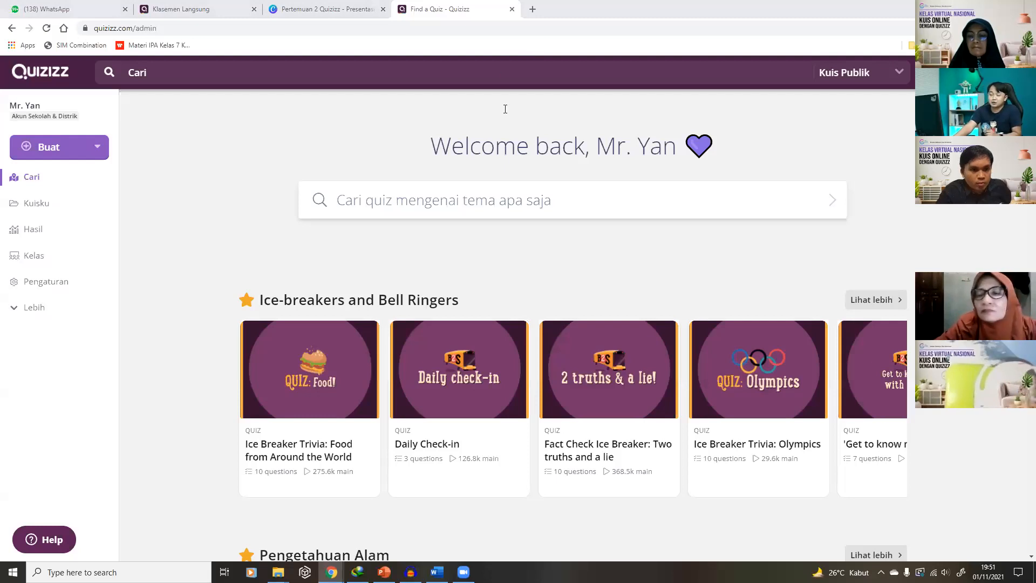
Page through the Hasil reports (page 5, last, first) and open the Overview 2 team report
left_click(19, 210)
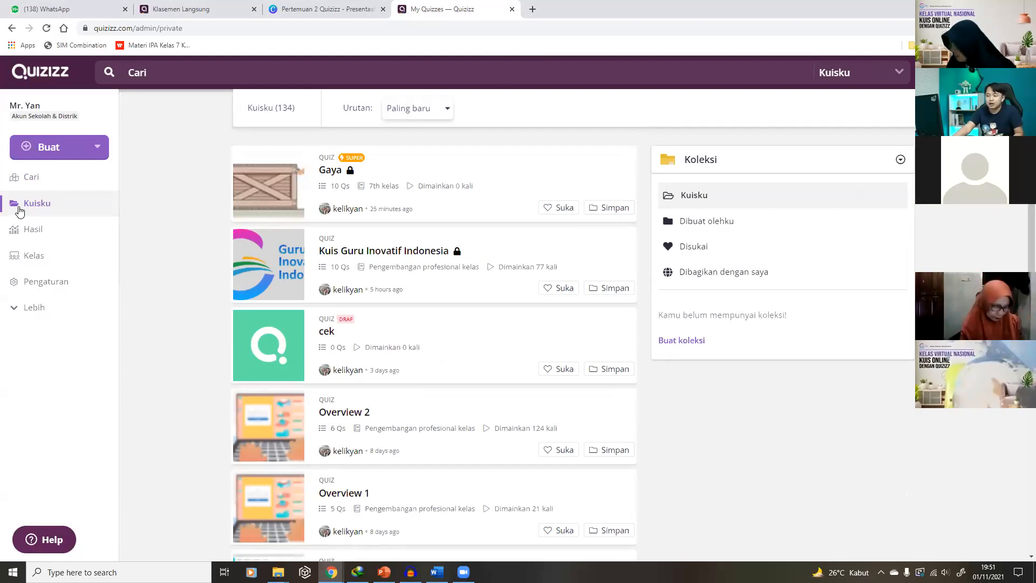
left_click(26, 234)
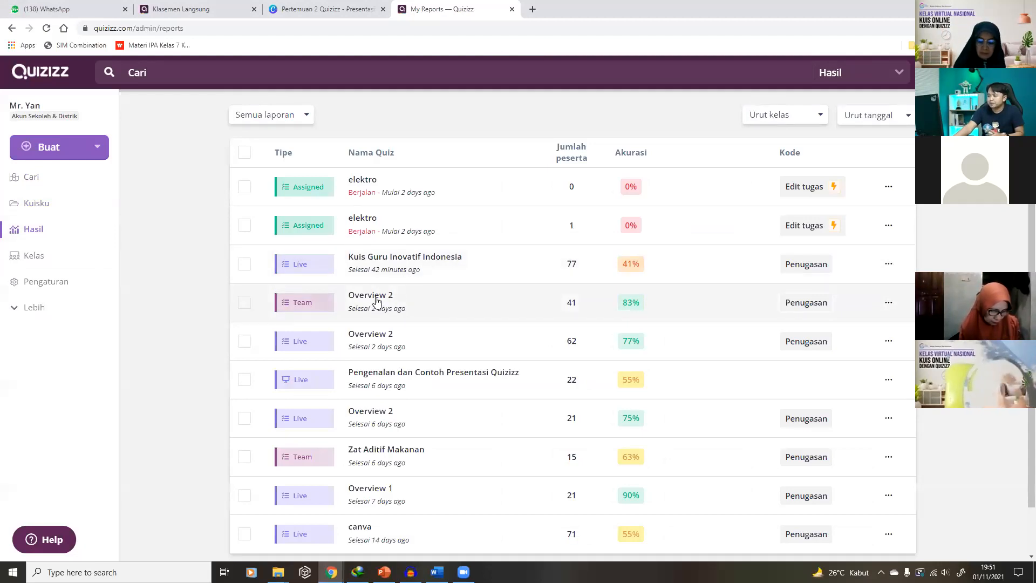
scroll(376, 302, "down", 1)
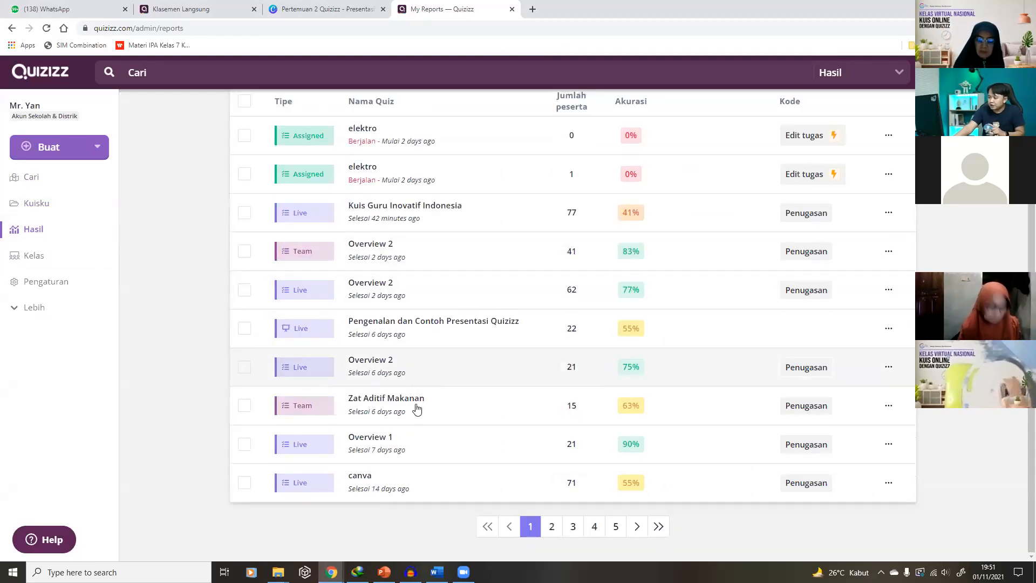
left_click(614, 529)
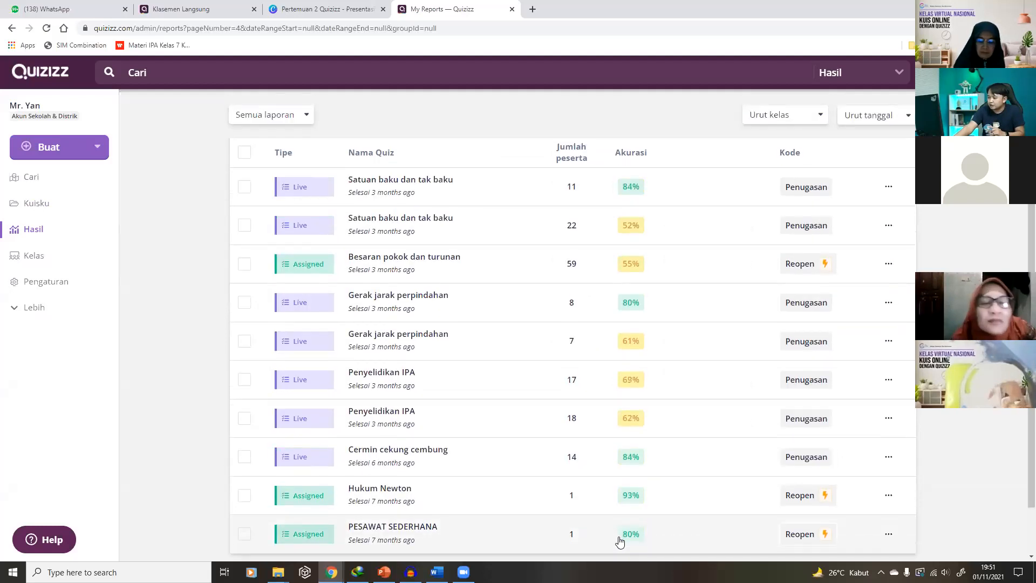
left_click(657, 527)
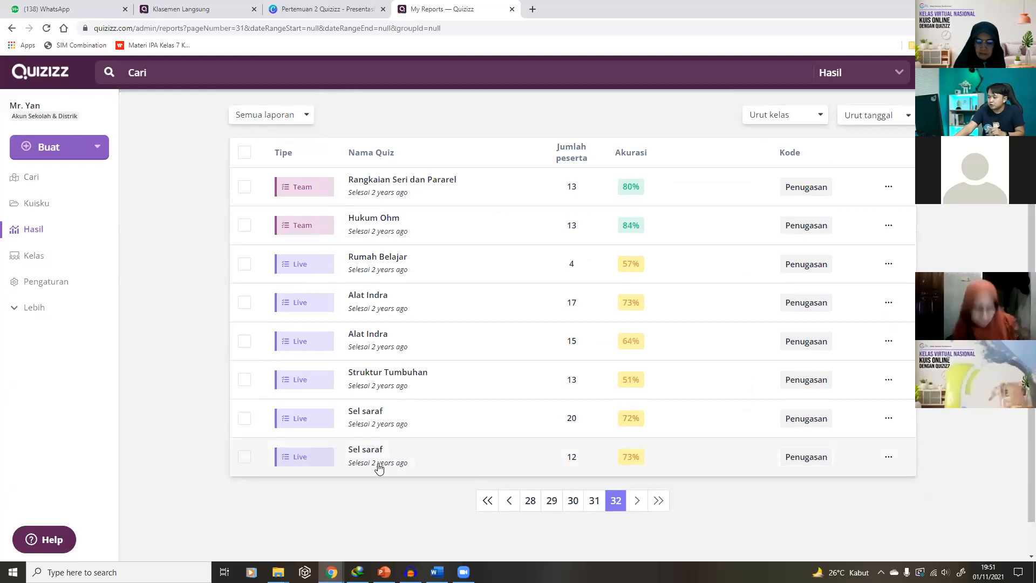
left_click(488, 500)
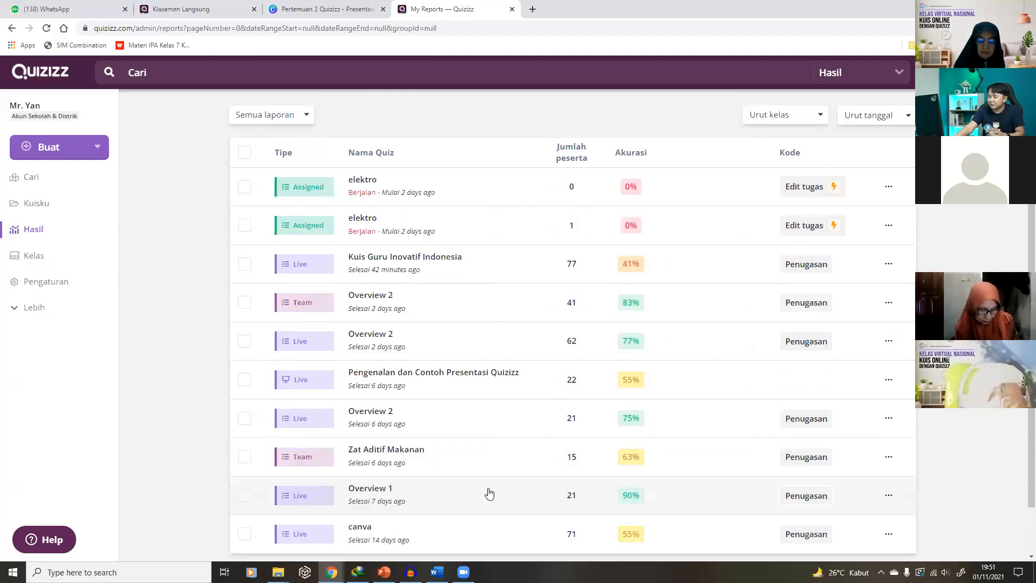
left_click(376, 305)
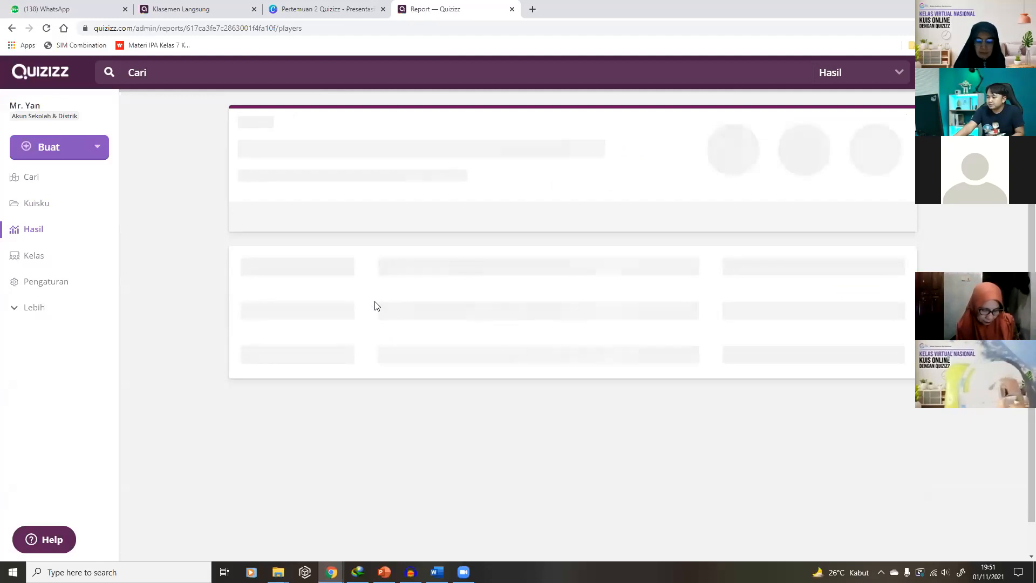
Zoom in on the Overview 2 report and choose the question summary PDF export
scroll(363, 329, "down", 2)
scroll(355, 342, "up", 1)
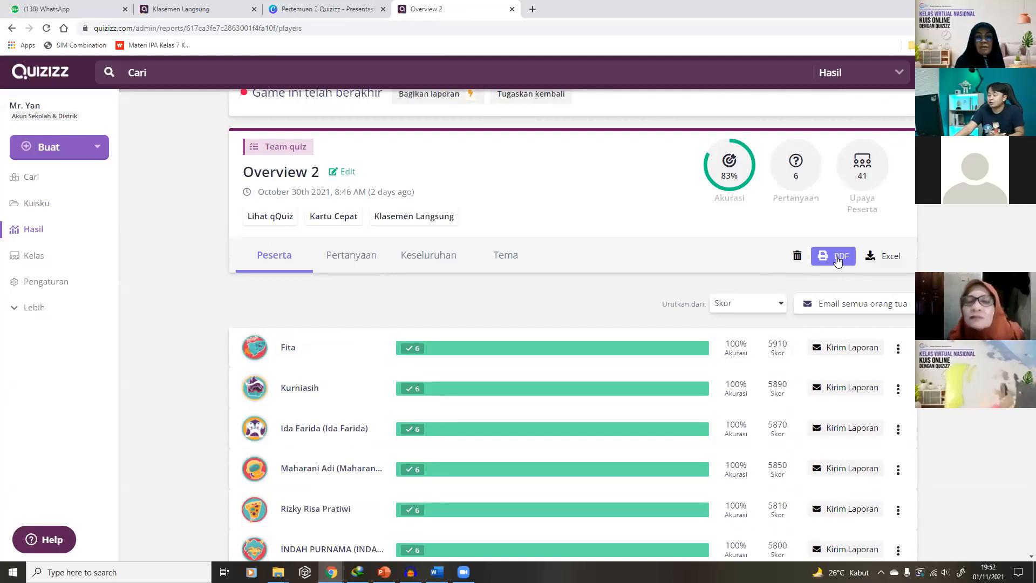
key("ctrl+plus")
key("ctrl+plus")
key("ctrl+plus")
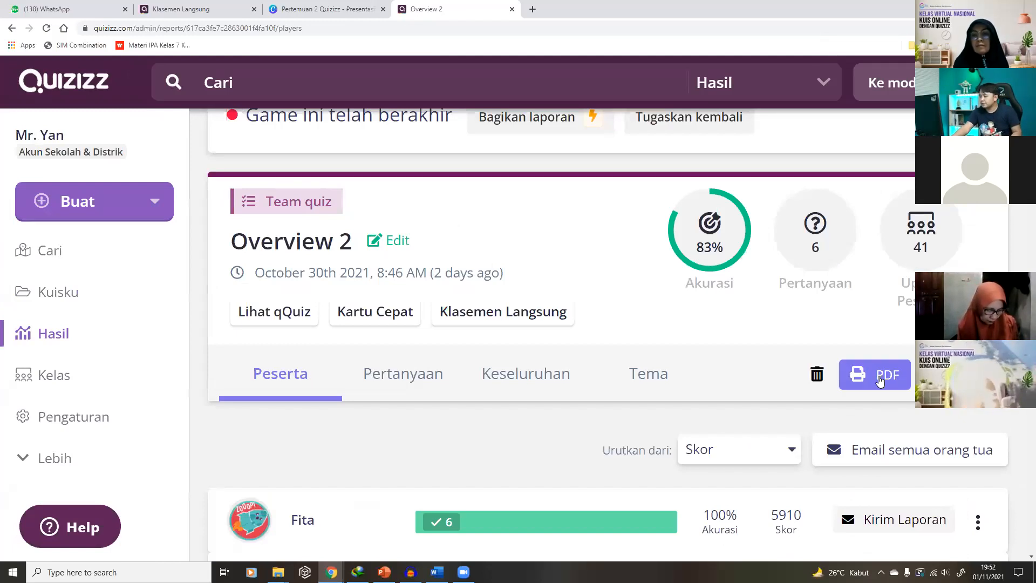
left_click(879, 380)
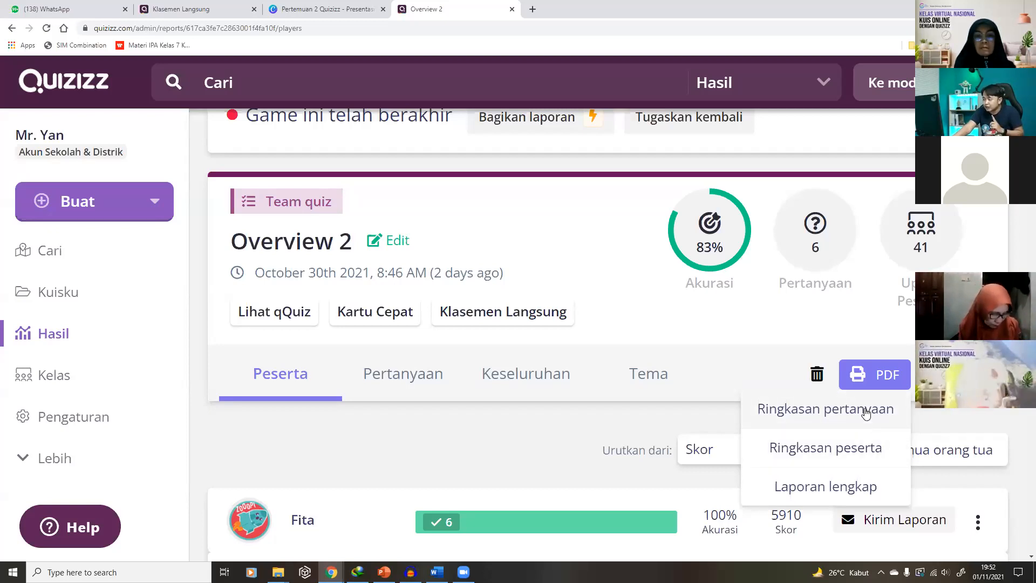
left_click(866, 412)
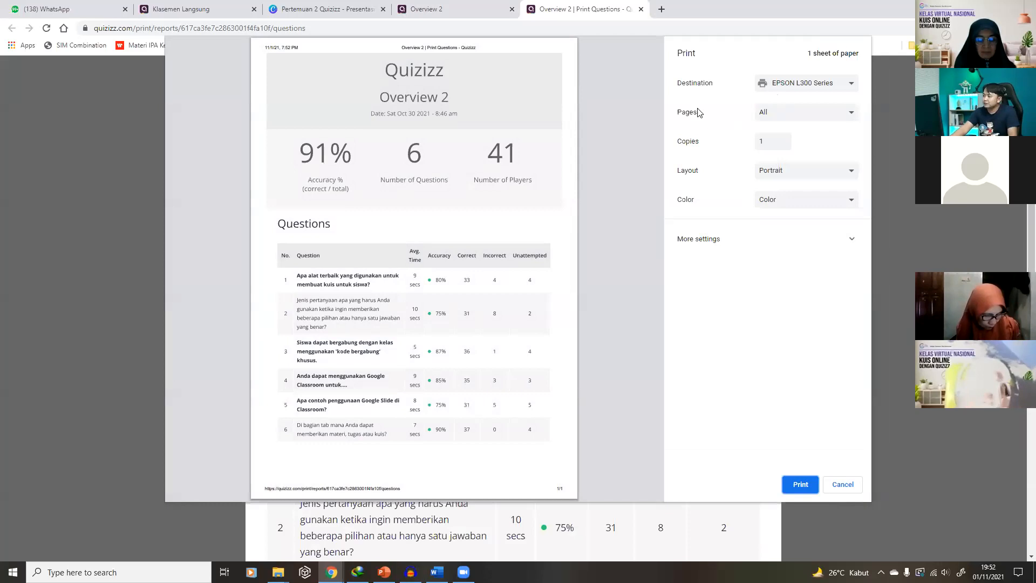
View the question summary on screen, highlighting question 1 and question 2's 75% accuracy
left_click(841, 484)
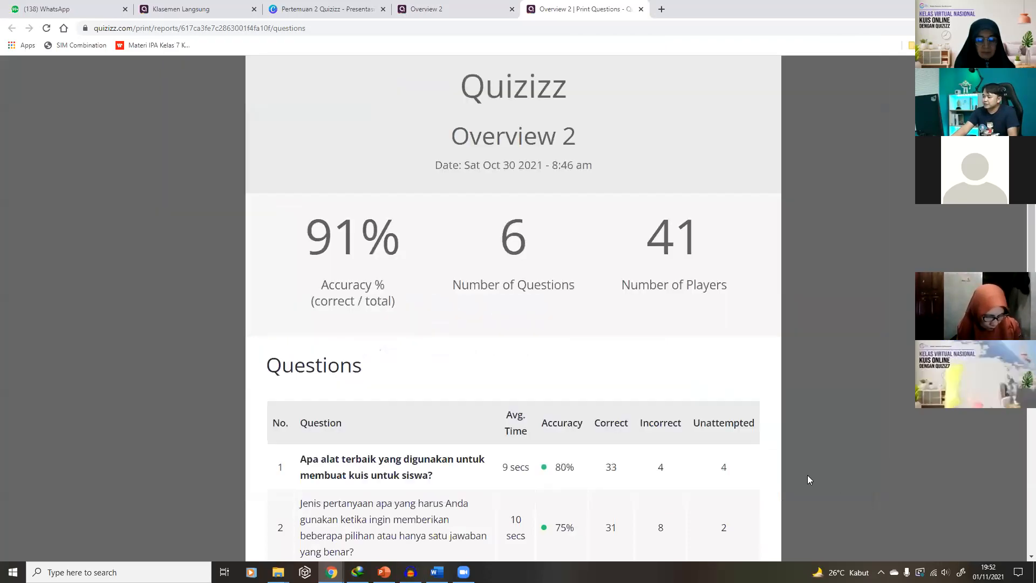
key("ctrl+minus")
key("ctrl+minus")
key("ctrl+minus")
key("ctrl+minus")
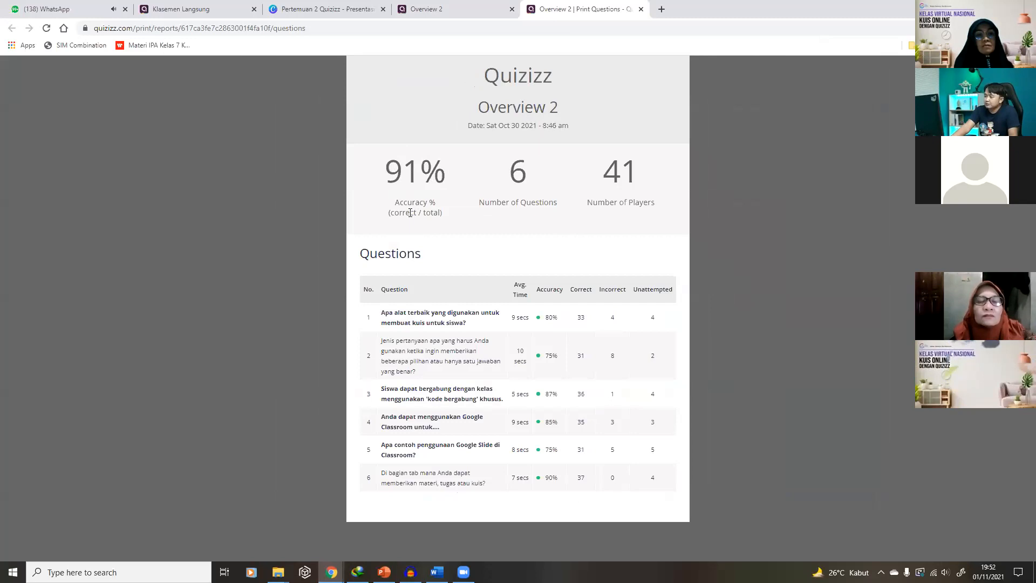
left_click_drag(380, 312, 545, 318)
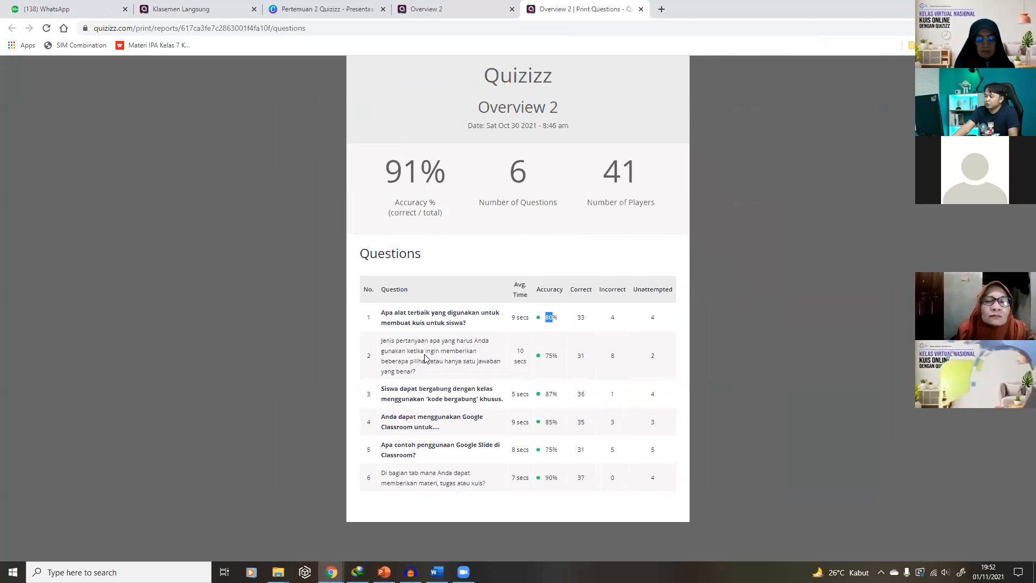
left_click(551, 356)
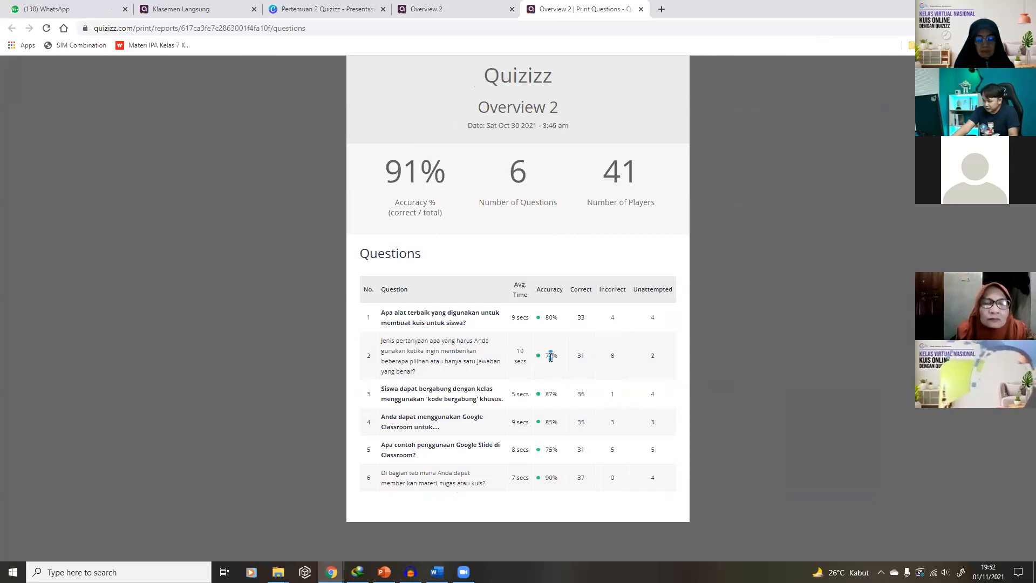
left_click_drag(552, 356, 544, 356)
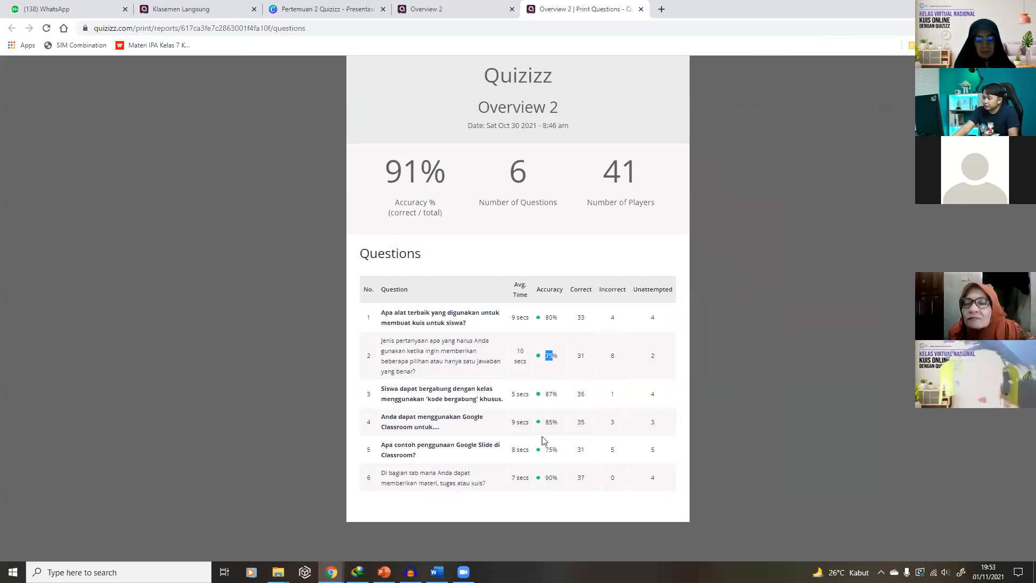
left_click(584, 313)
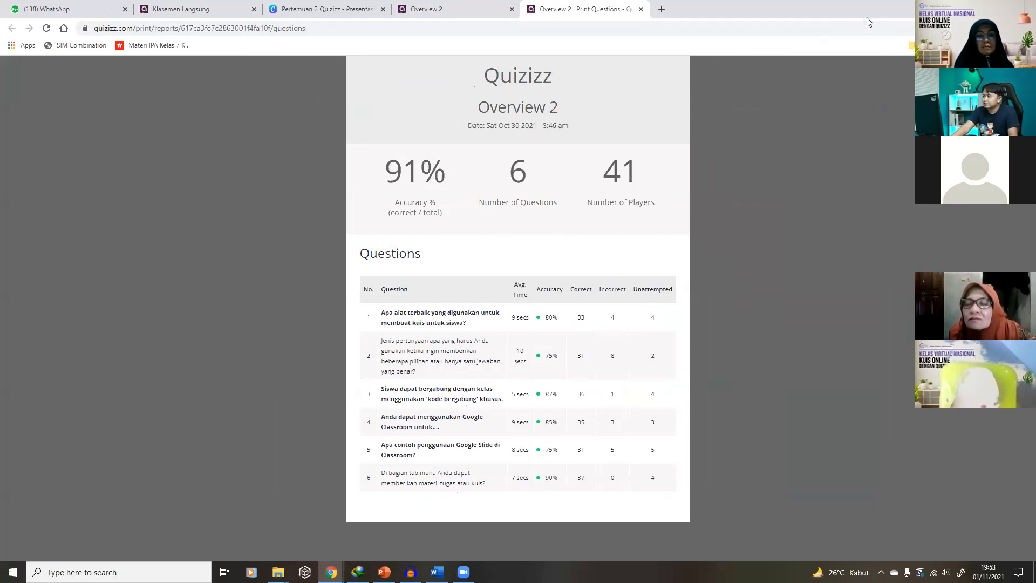
left_click(998, 8)
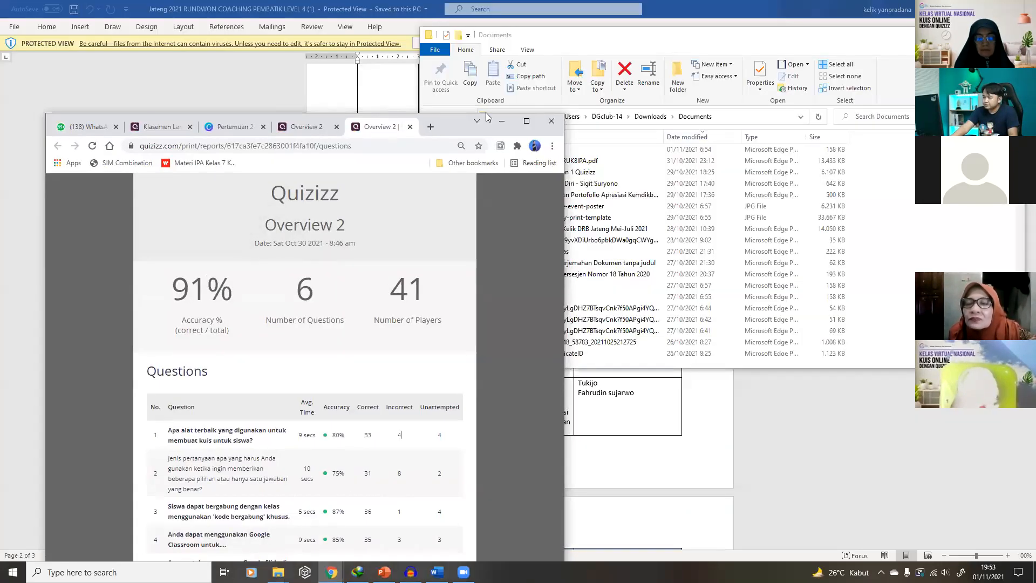
left_click(325, 130)
Open the Overview 2 player summary on screen without printing and zoom in
left_click(527, 121)
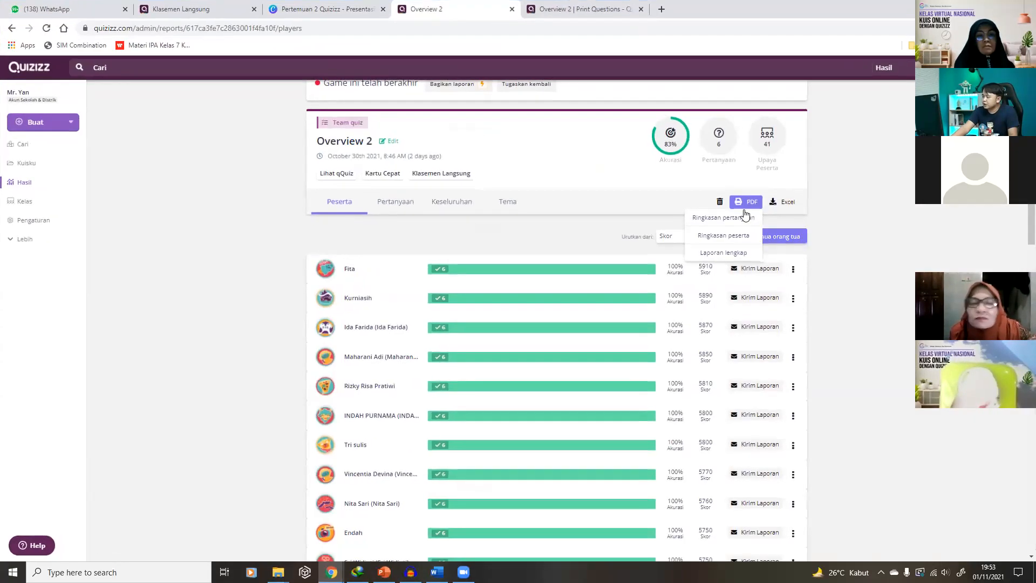
left_click(742, 238)
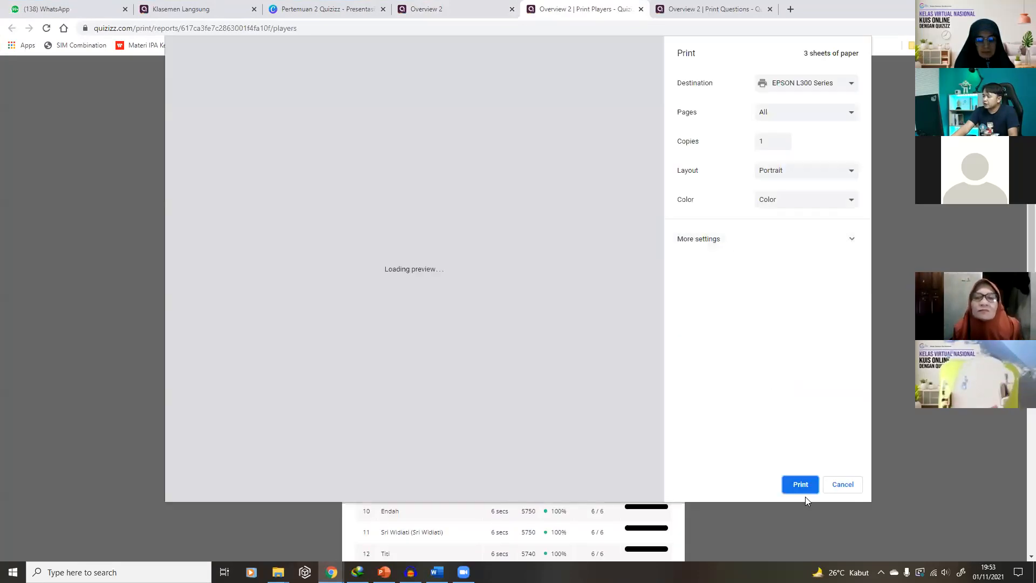
left_click(842, 485)
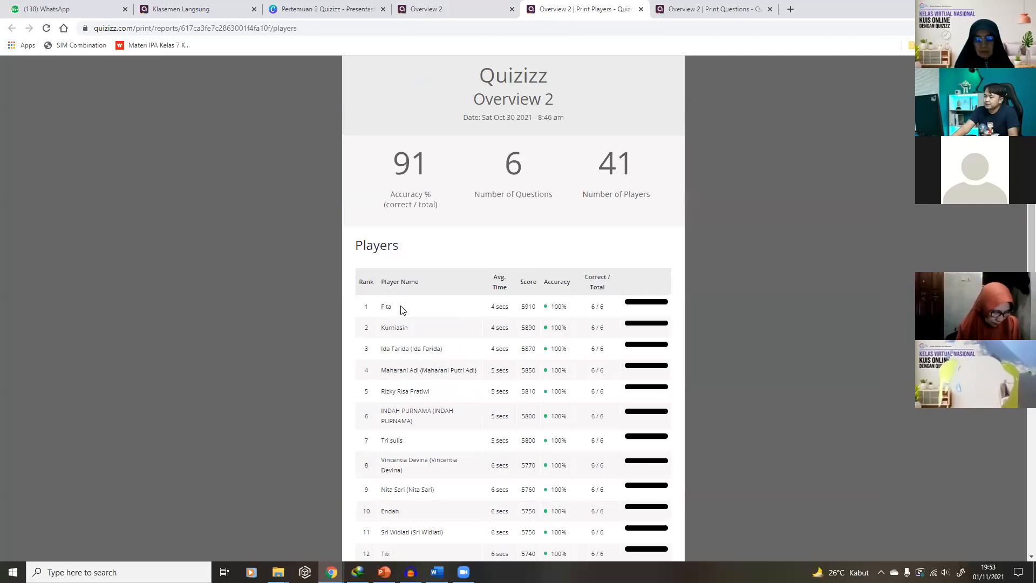
key("ctrl+plus")
key("ctrl+plus")
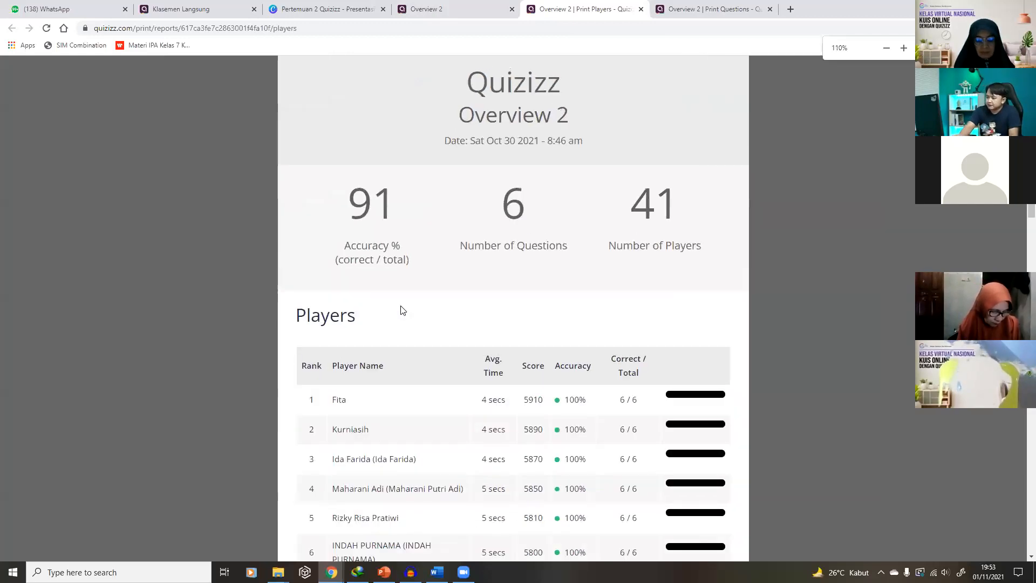
Highlight the leaders' 5910 score and 100% accuracies, scroll the ranking, then restore the window
double_click(572, 401)
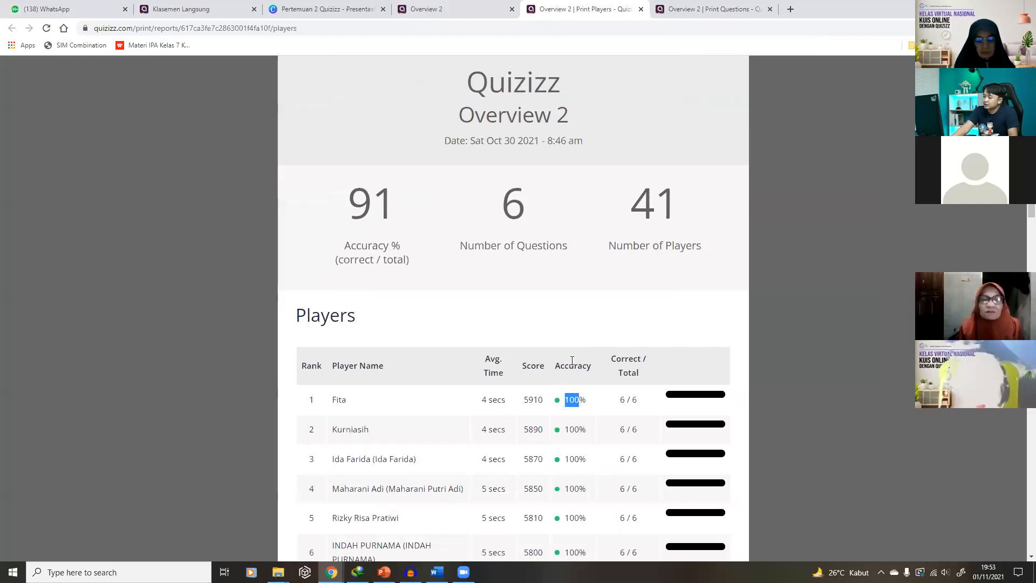
double_click(533, 400)
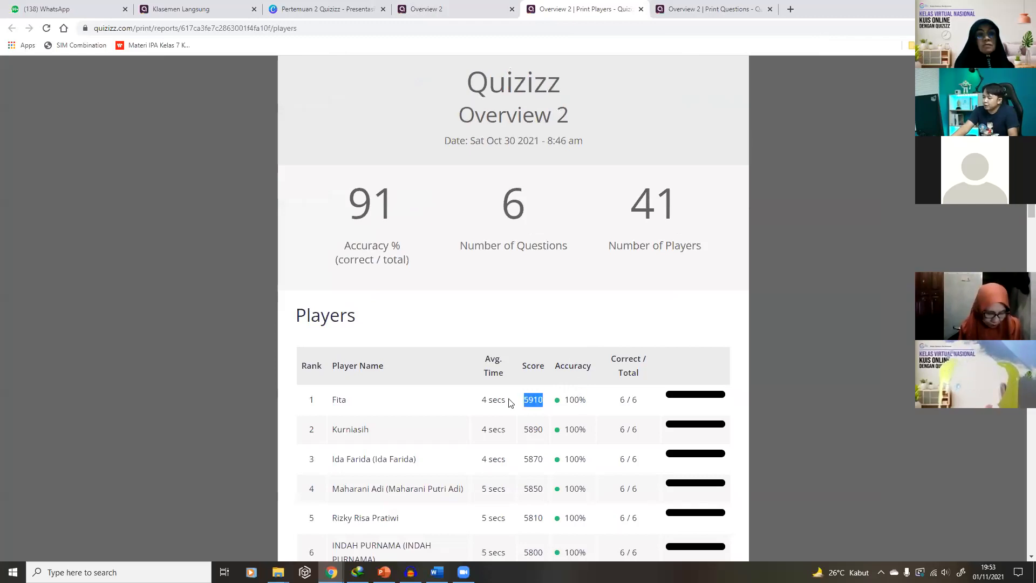
double_click(570, 430)
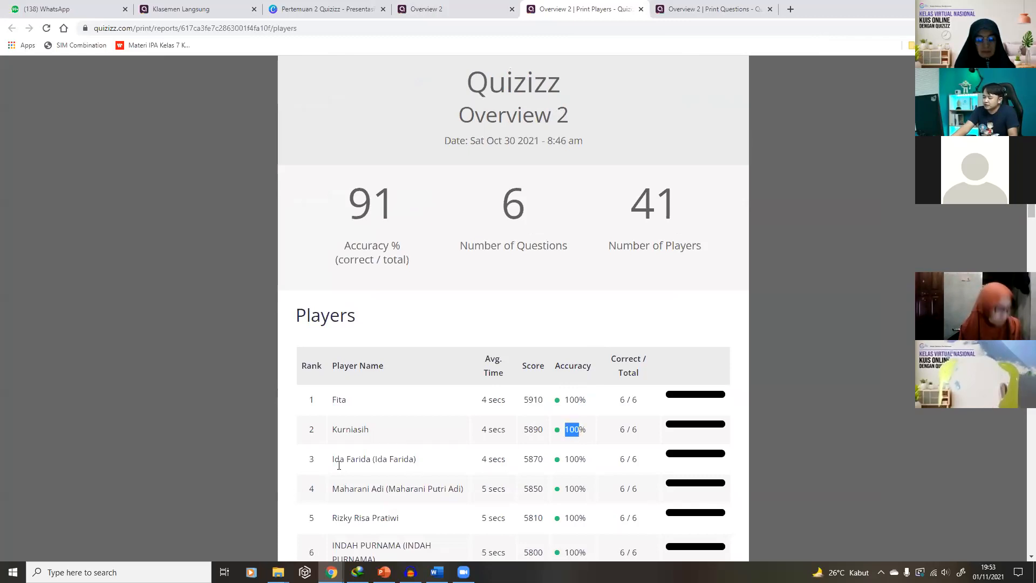
left_click_drag(564, 462, 582, 465)
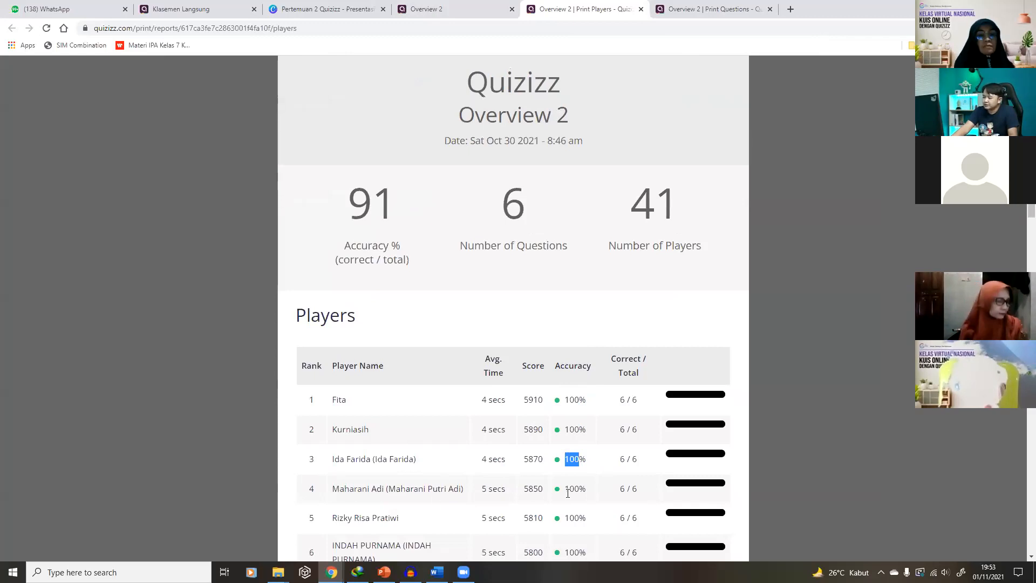
scroll(569, 491, "down", 1)
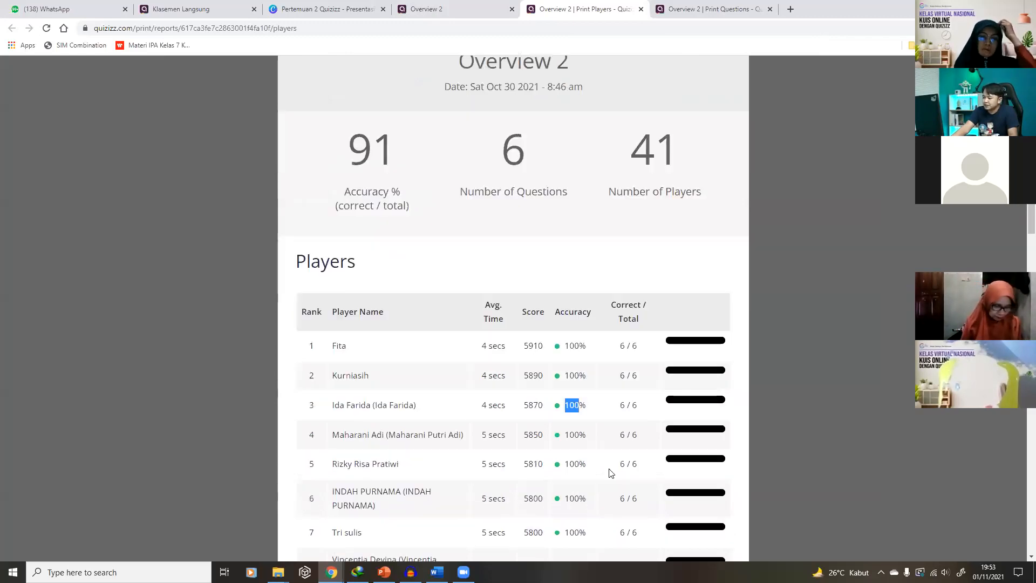
left_click(577, 465)
scroll(588, 383, "down", 15)
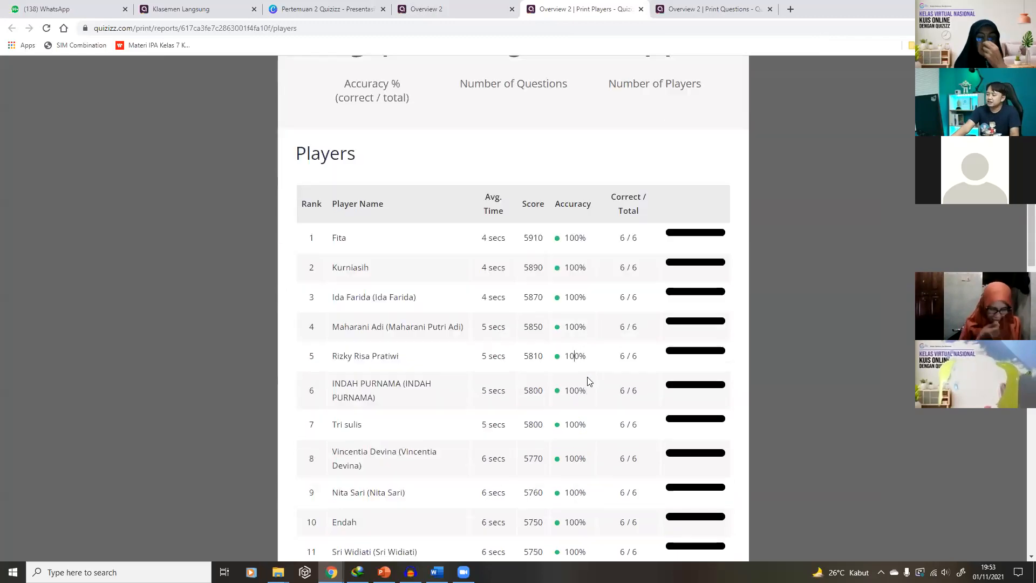
scroll(589, 383, "down", 3)
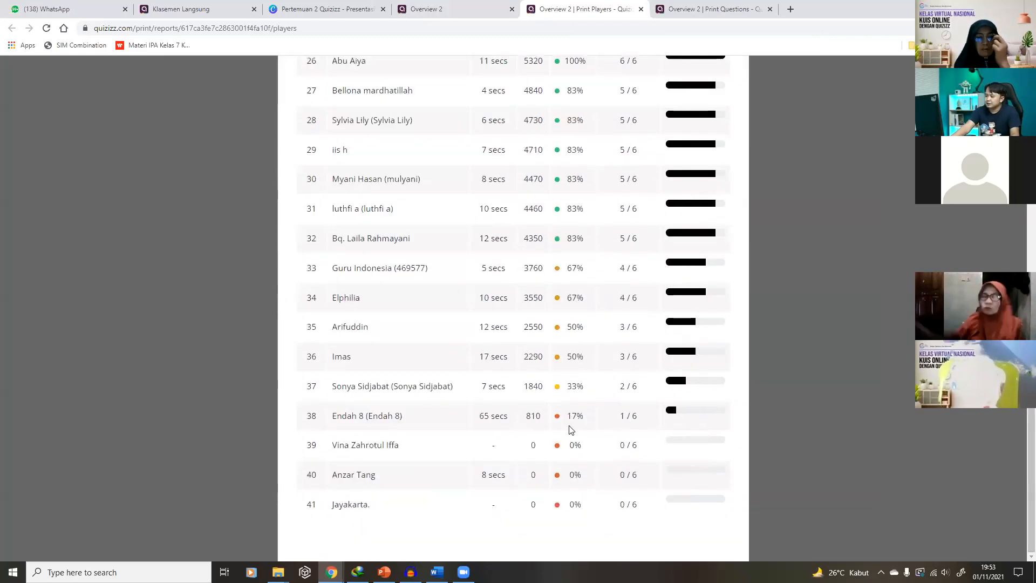
scroll(503, 403, "up", 2)
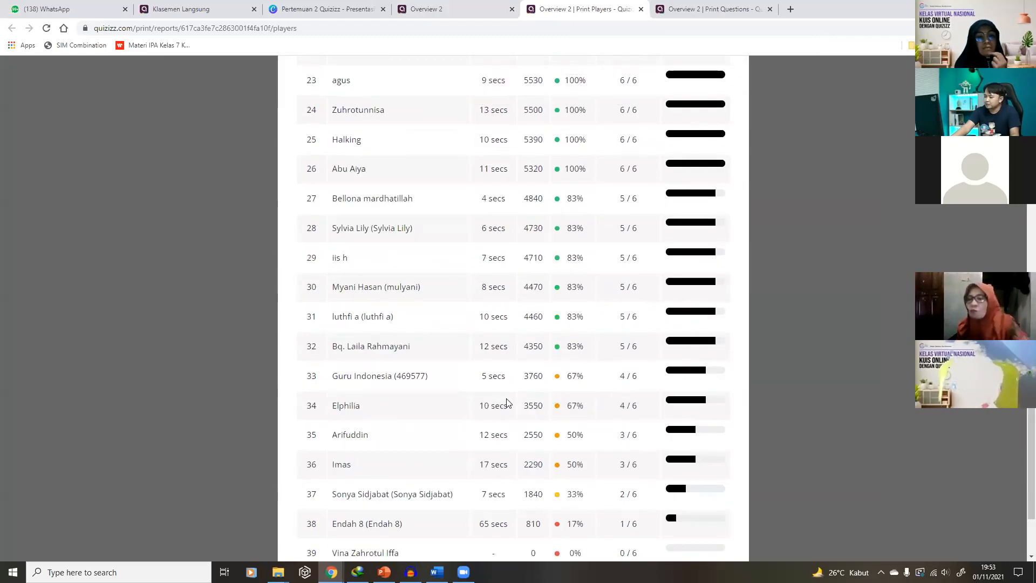
scroll(512, 403, "up", 18)
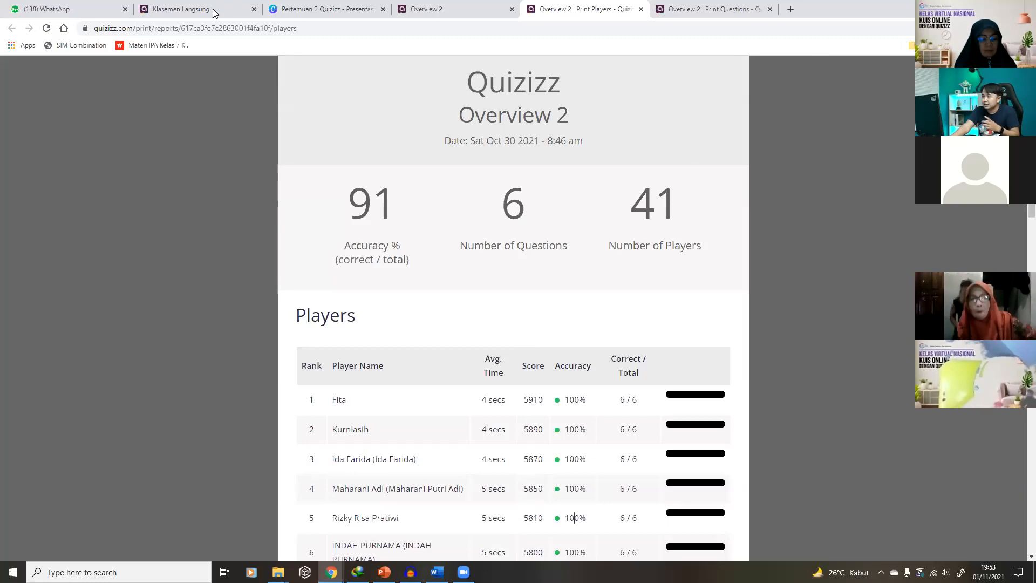
left_click(999, 8)
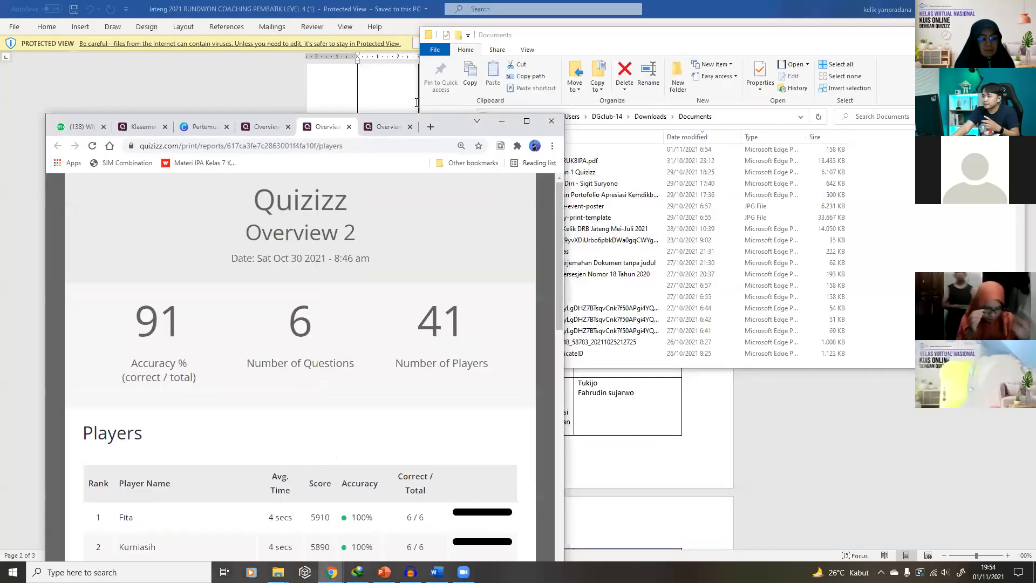
Return to the Overview 2 tab, maximize Chrome and reopen the Kuisku reports list
left_click(272, 131)
left_click(526, 121)
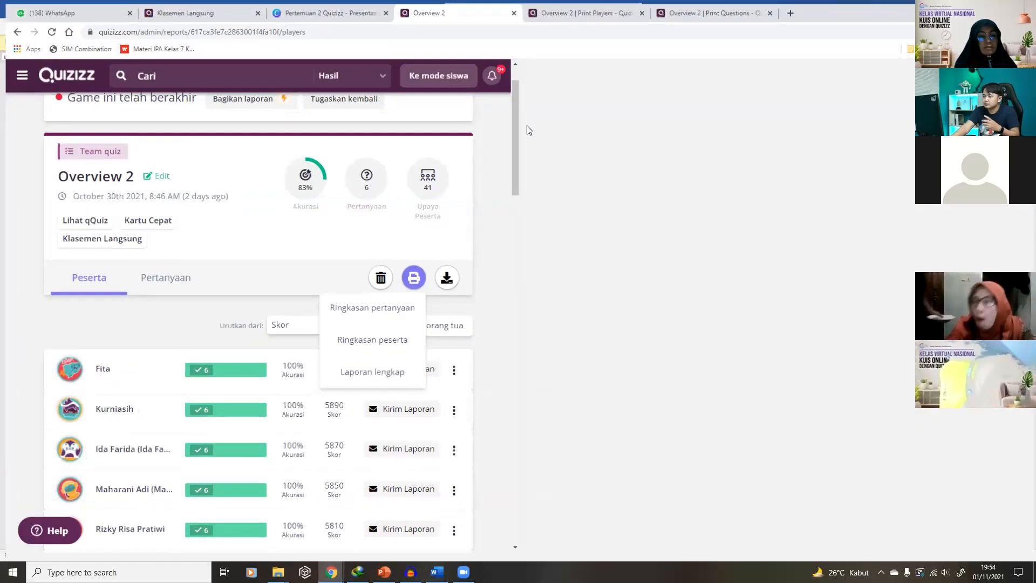
left_click(33, 203)
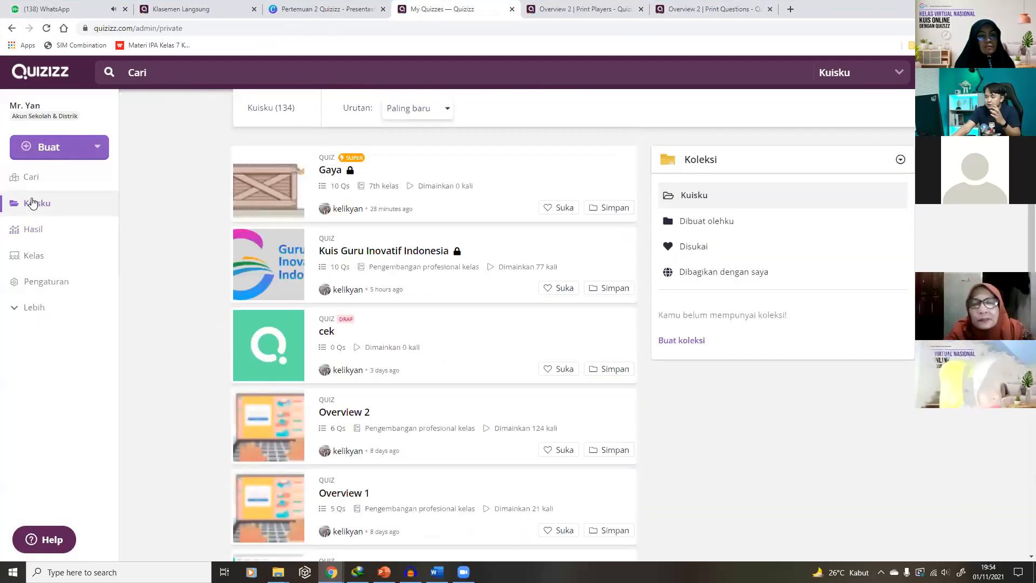
left_click(40, 232)
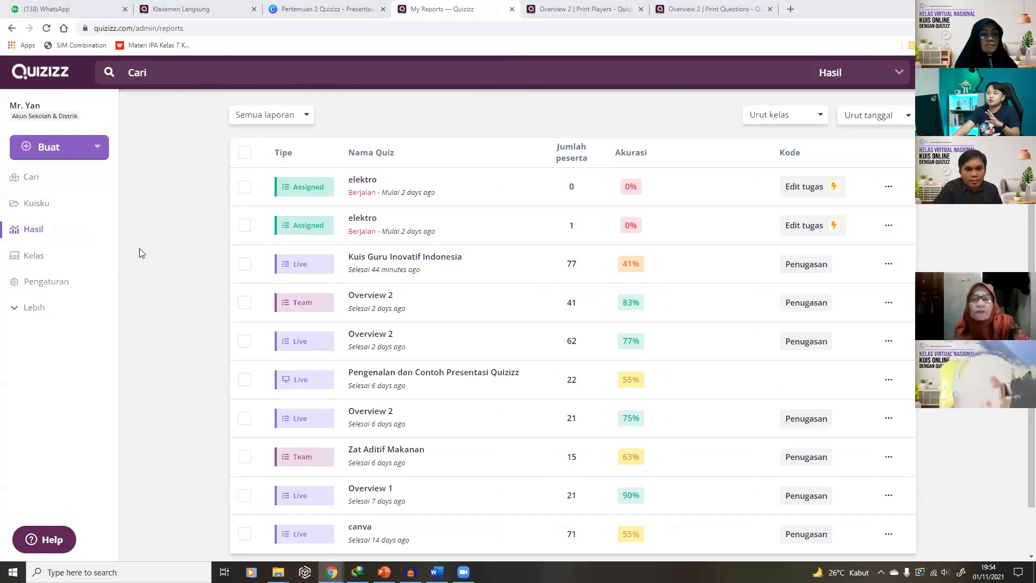
left_click(80, 148)
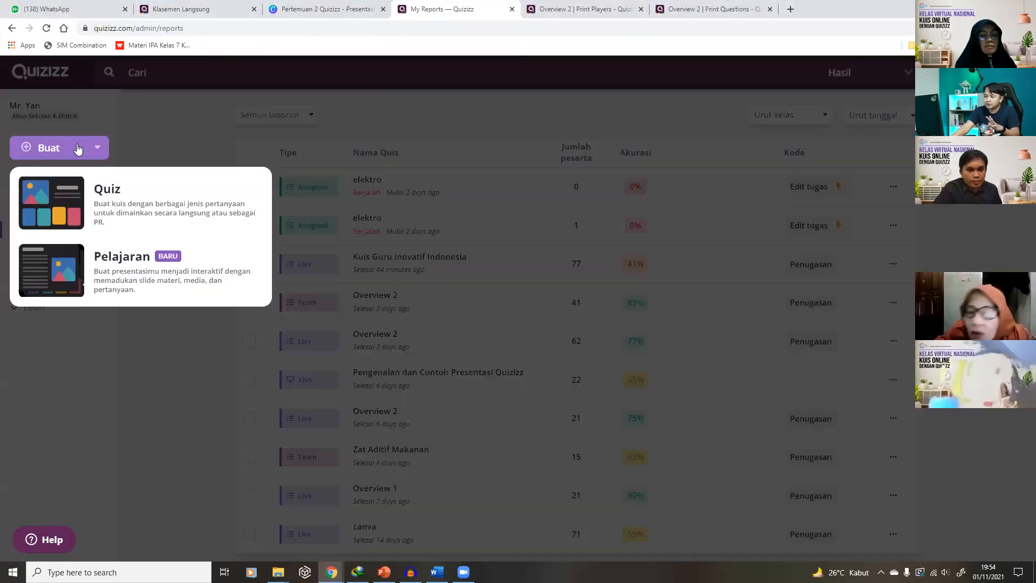
Create a new quiz named 'Bahasa jawa' with subject Fun
left_click(129, 209)
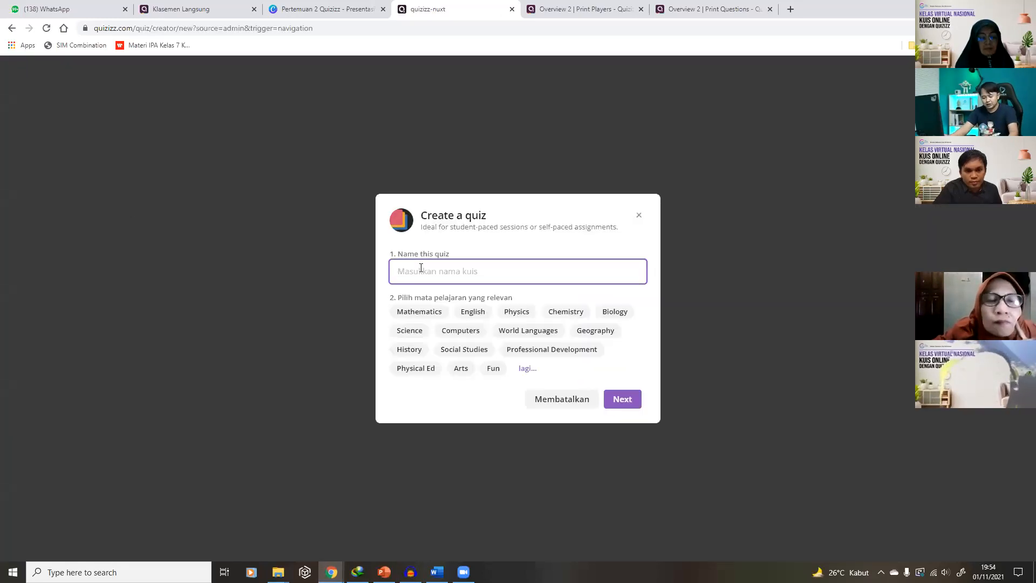
type("Bahasa jawa")
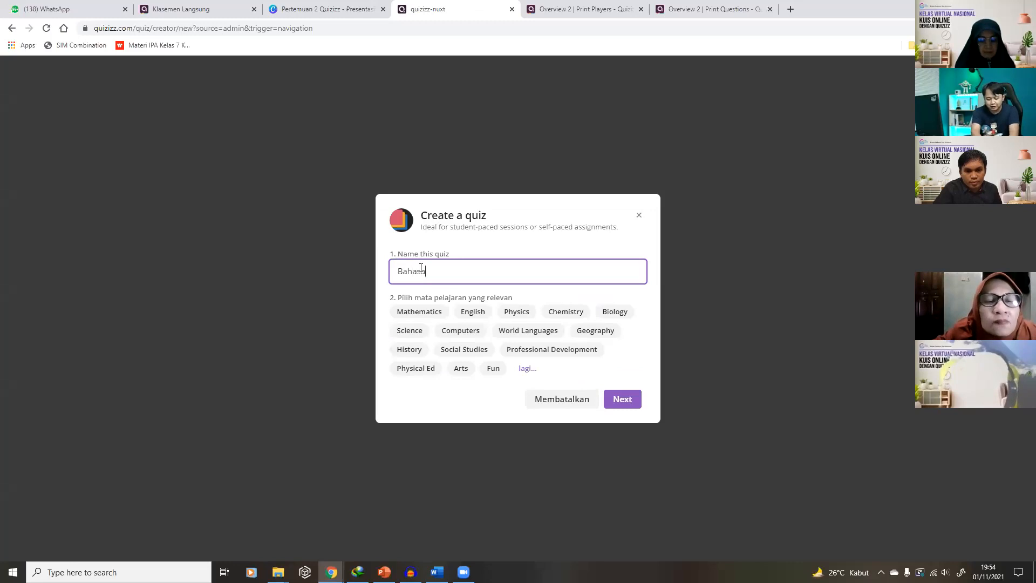
left_click(493, 368)
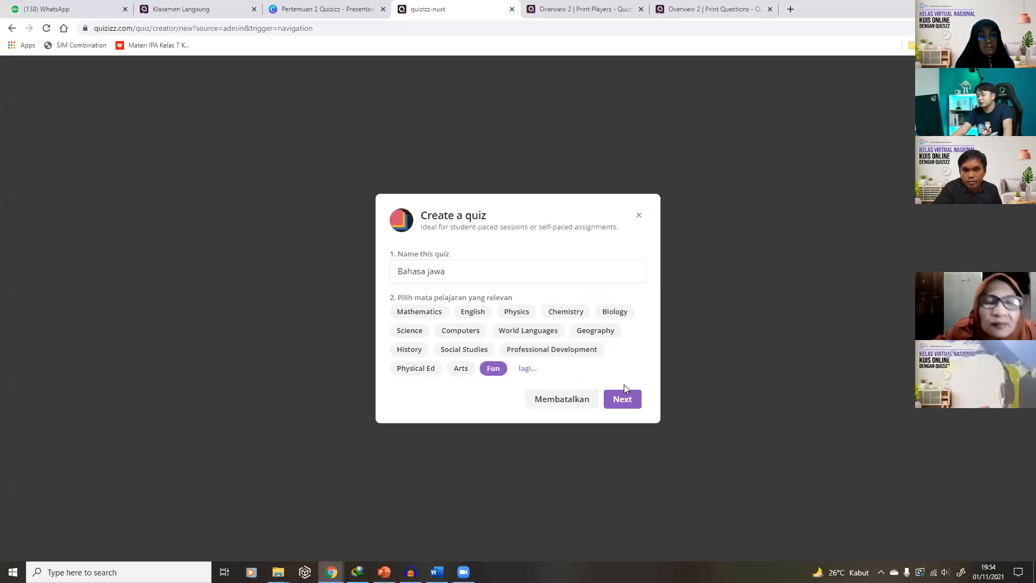
left_click(623, 398)
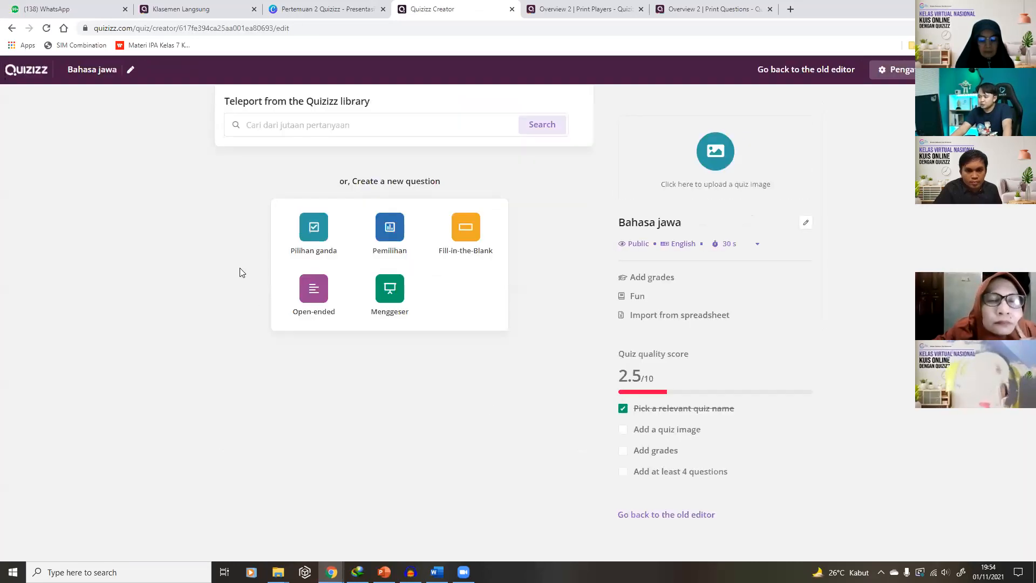
Draft a multiple-choice question 'Anake sapi kui ...', then discard it
left_click(308, 231)
left_click(380, 241)
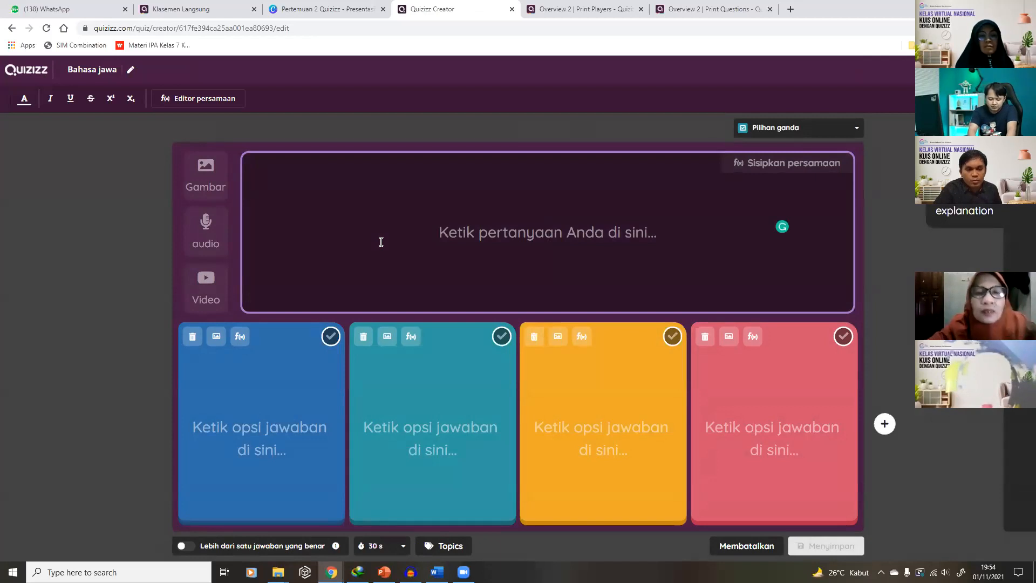
type("Anake sapi ku")
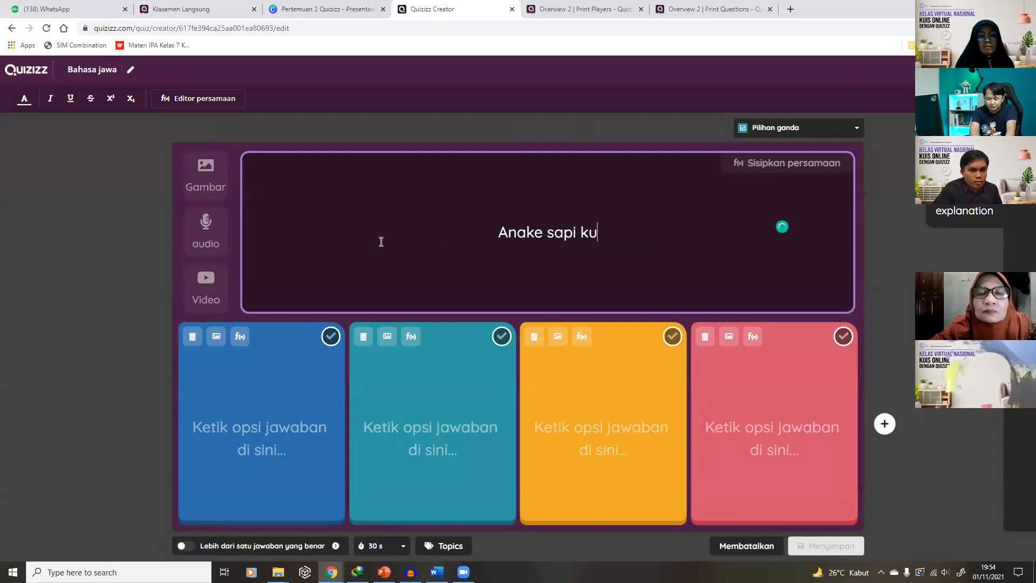
type("i")
type(" ...")
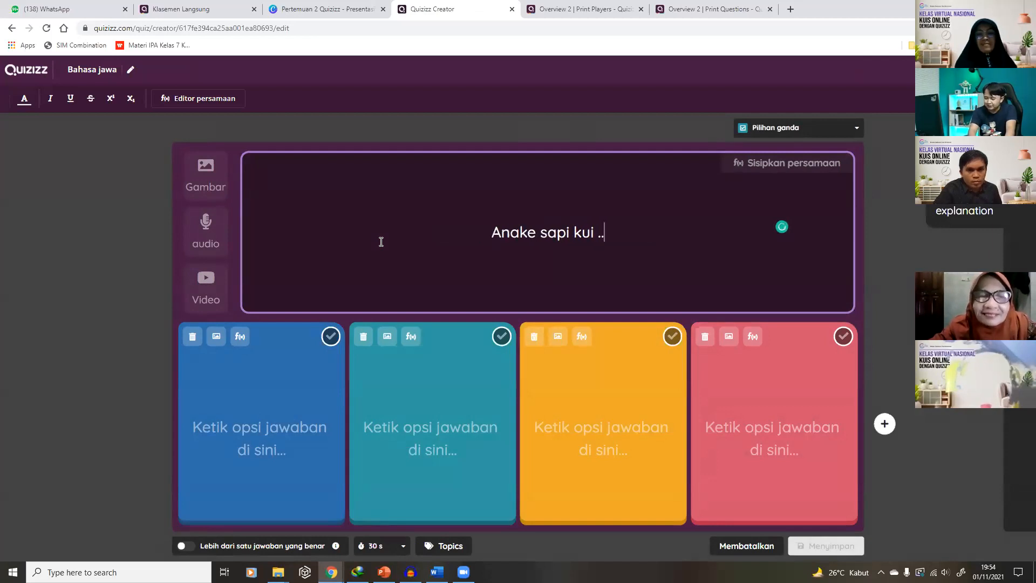
left_click(769, 550)
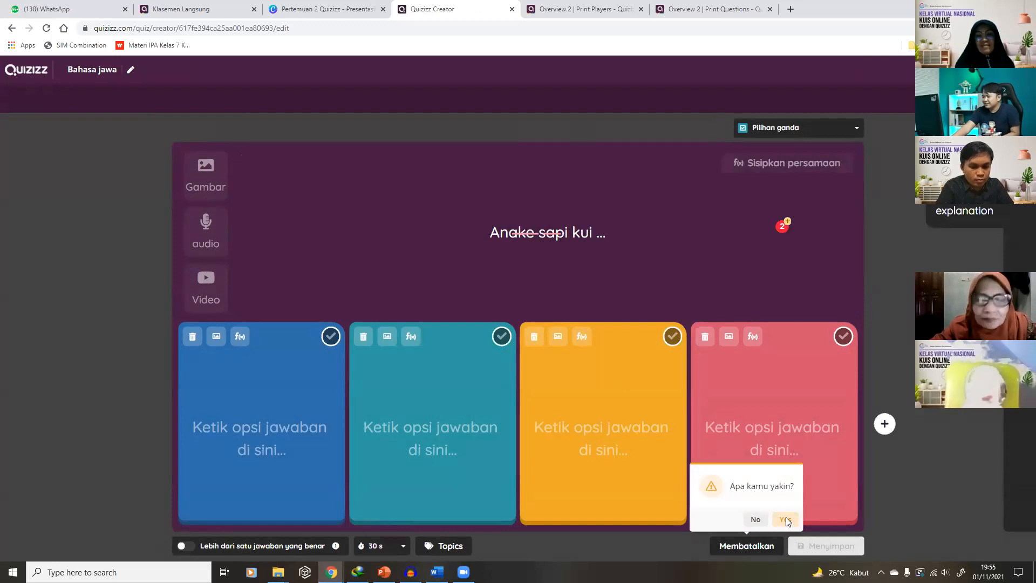
left_click(786, 518)
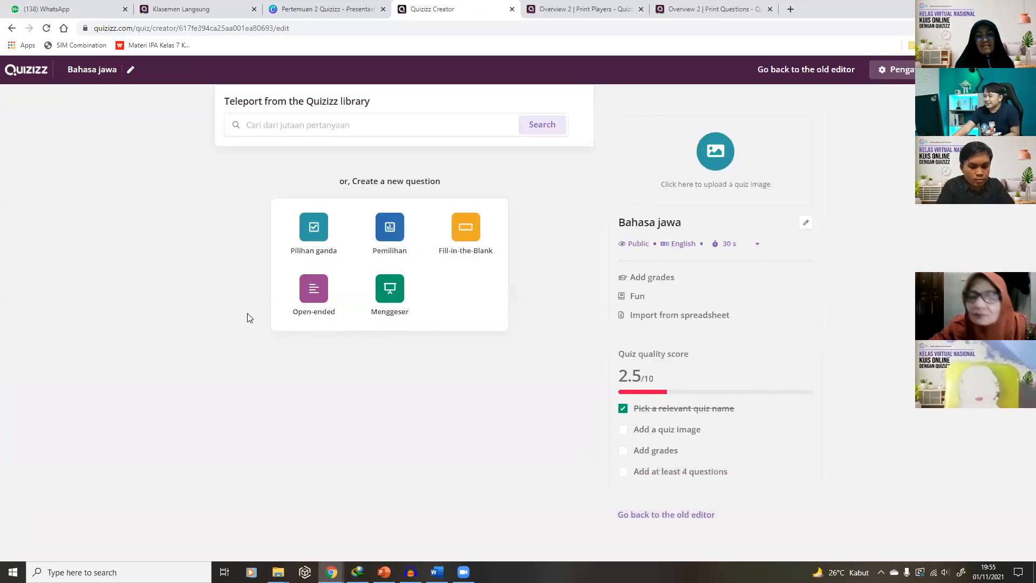
left_click(292, 123)
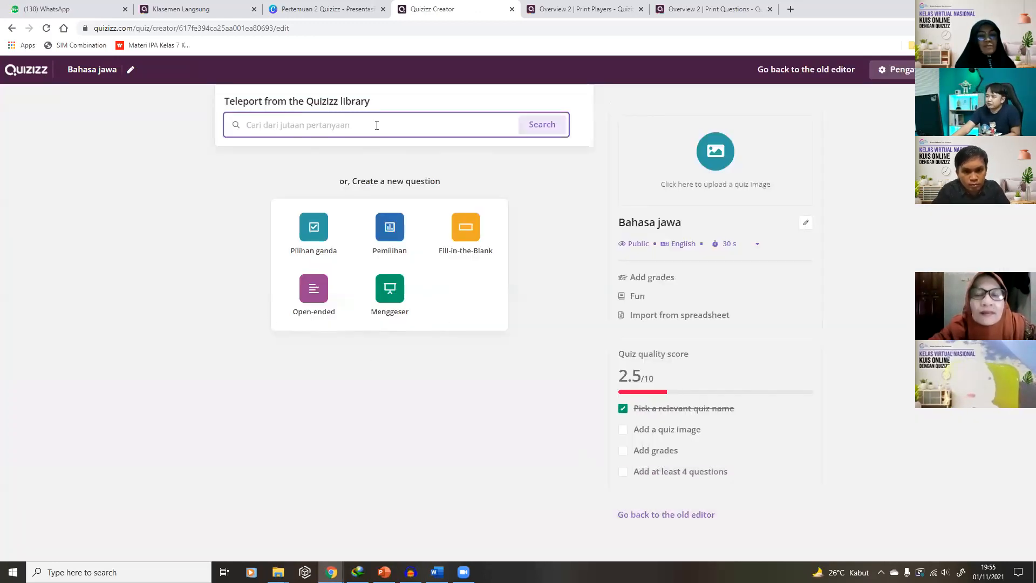
Search the library for Bahasa Jawa quizzes and preview three of them
left_click(546, 129)
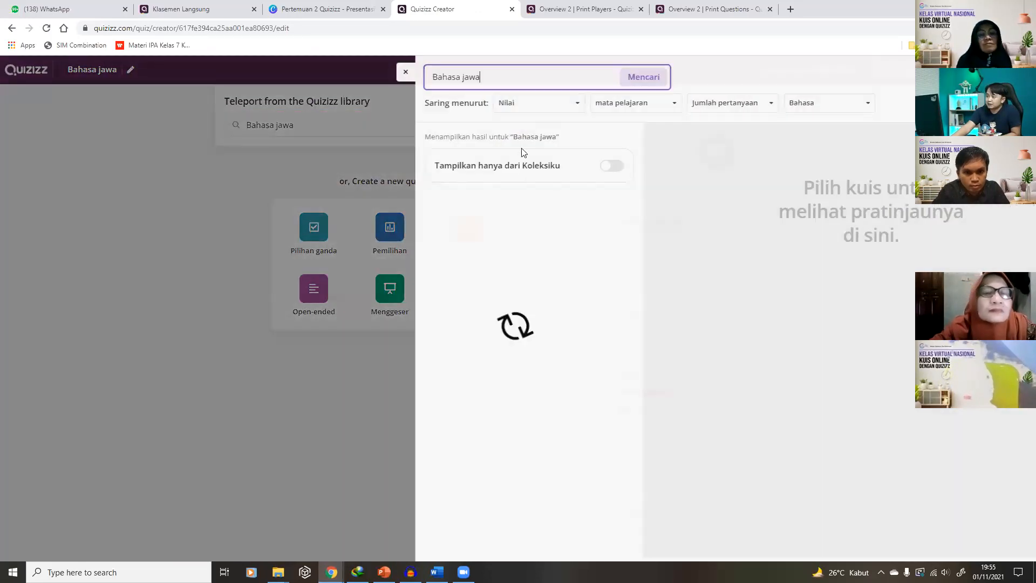
left_click(502, 212)
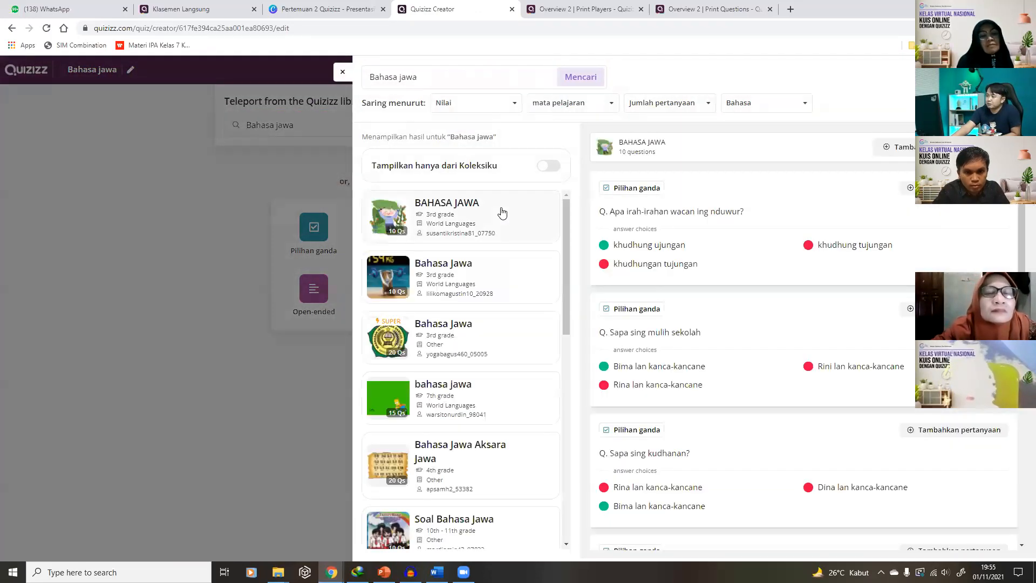
left_click(485, 280)
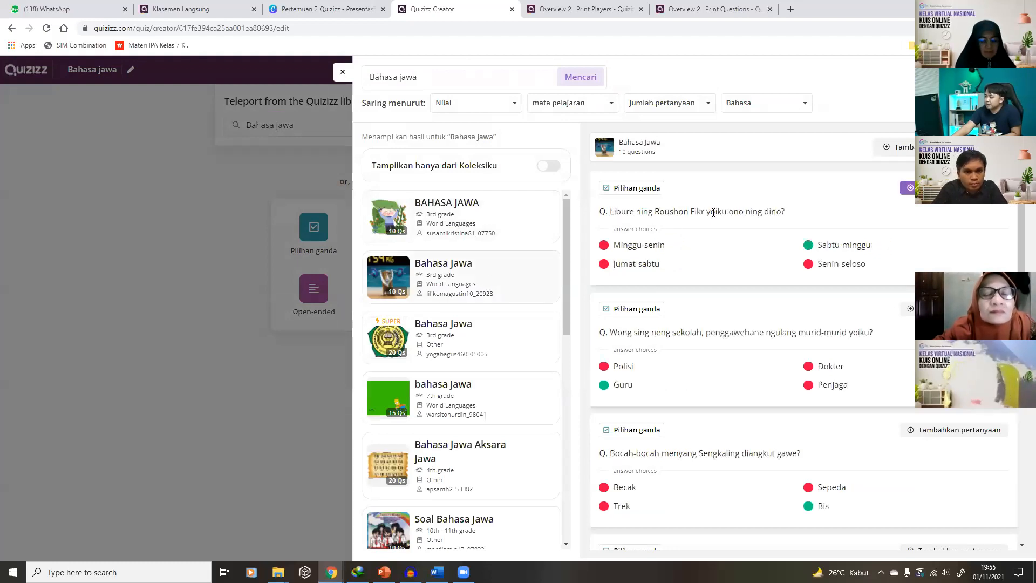
left_click(505, 334)
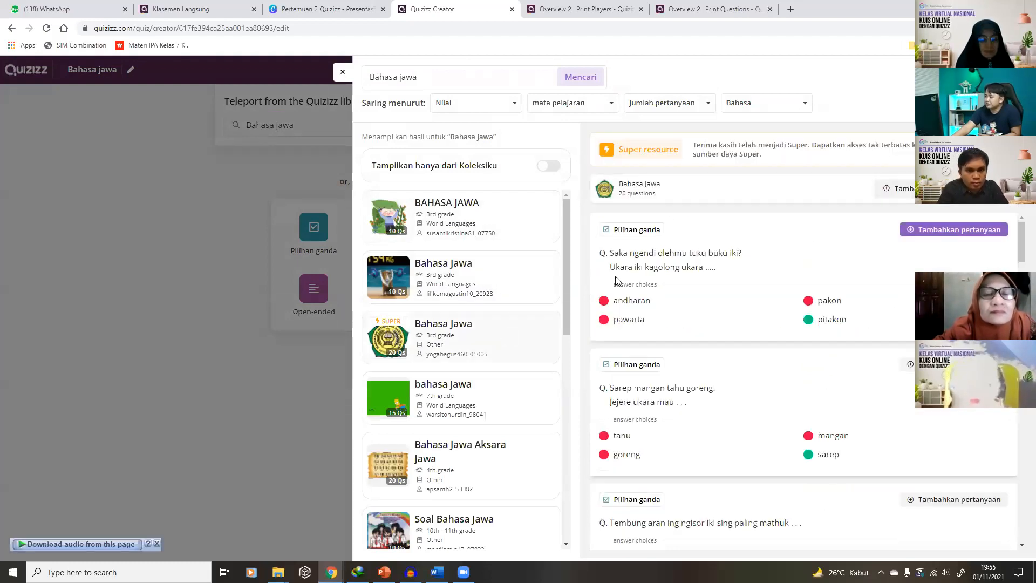
Add the Saka ngendi, Sarep mangan tahu goreng, Adit mangan kripik tela and Tembang dolanan questions
left_click(960, 231)
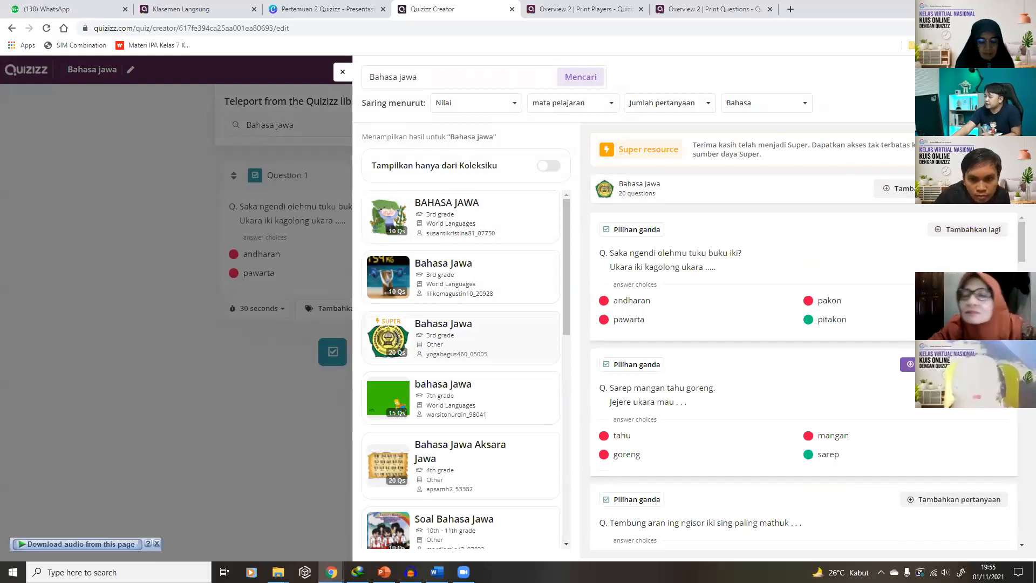
left_click(943, 499)
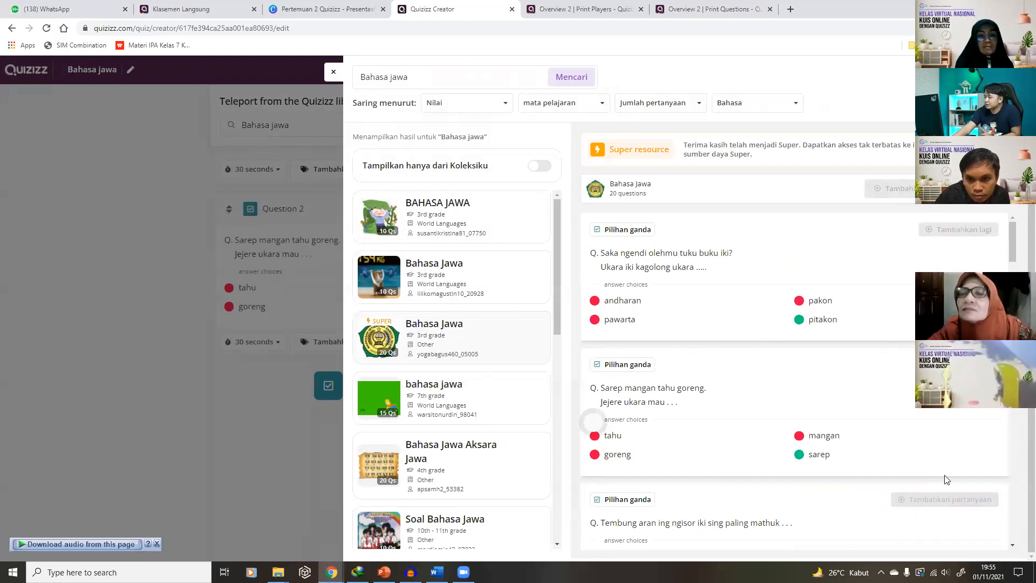
scroll(864, 410, "down", 4)
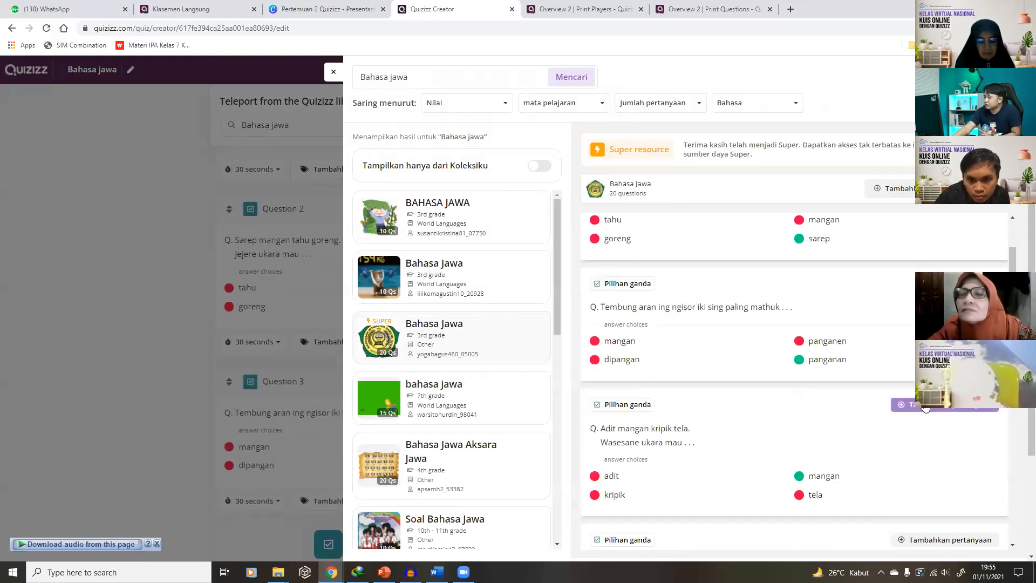
left_click(889, 409)
scroll(890, 399, "down", 3)
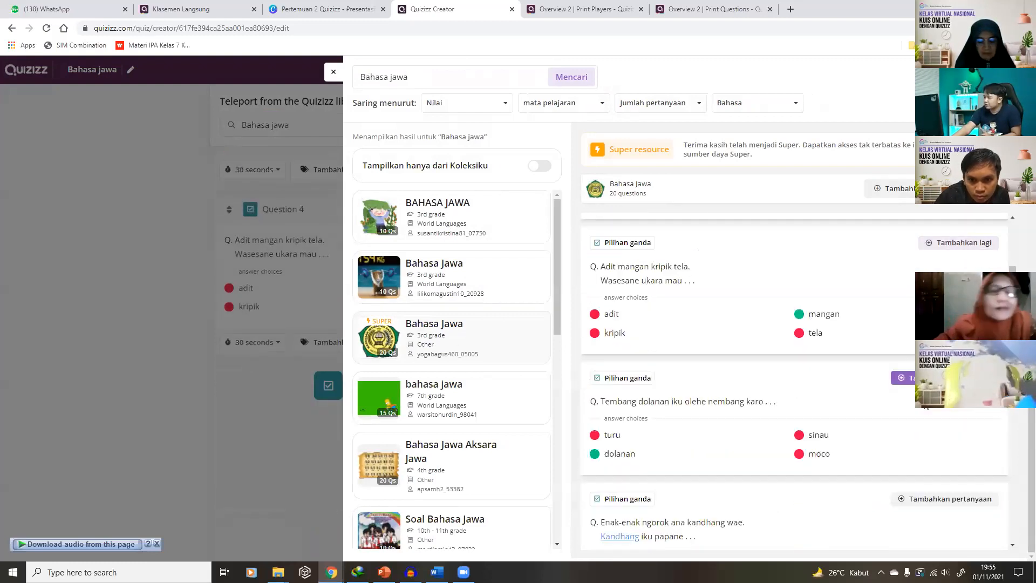
left_click(901, 377)
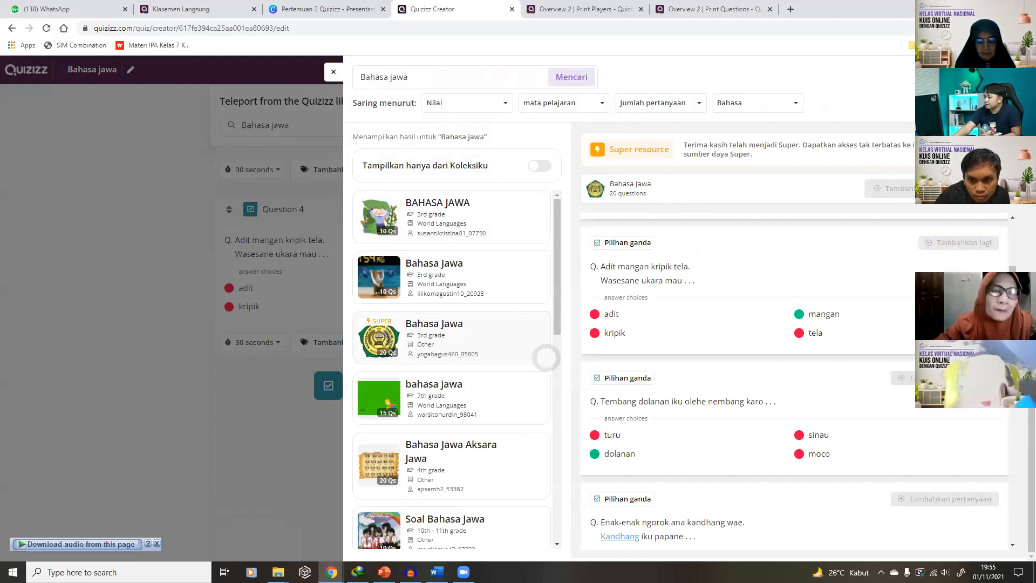
left_click(333, 74)
scroll(556, 298, "up", 10)
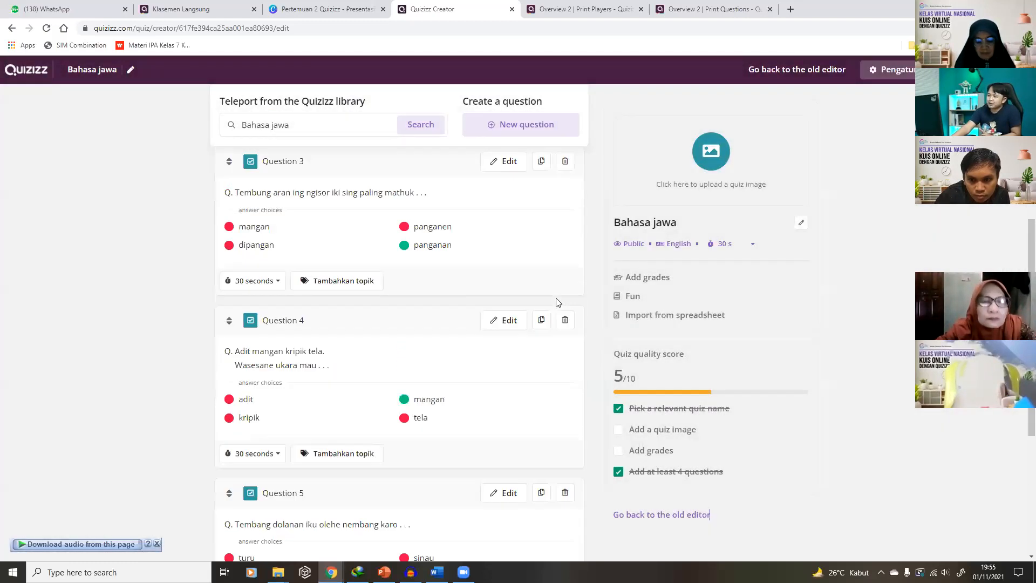
scroll(558, 303, "up", 3)
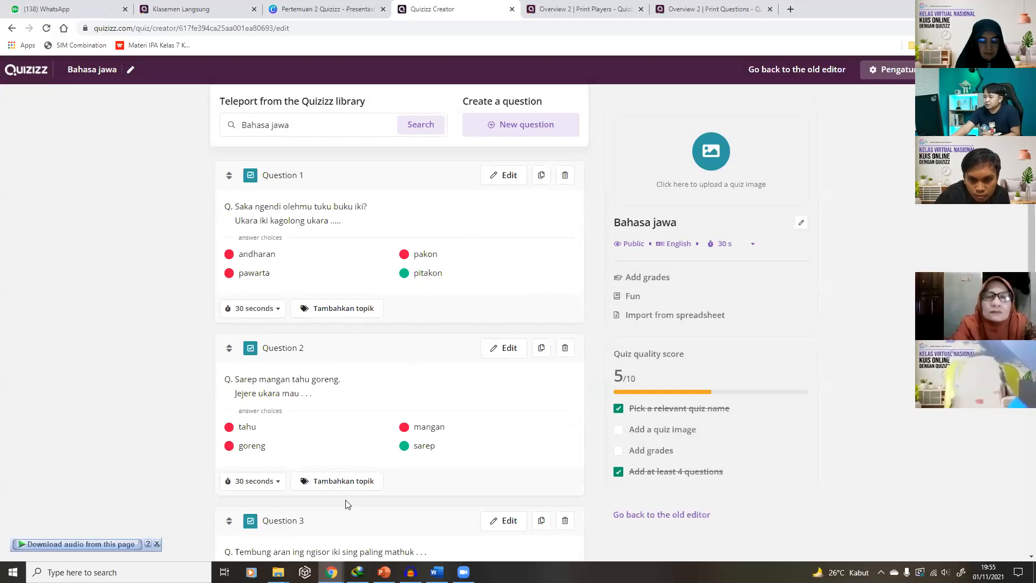
Set the quiz title image to the 'Belajar Bahasa Jawa' picture from a 'bahasa jawa' search
left_click(695, 158)
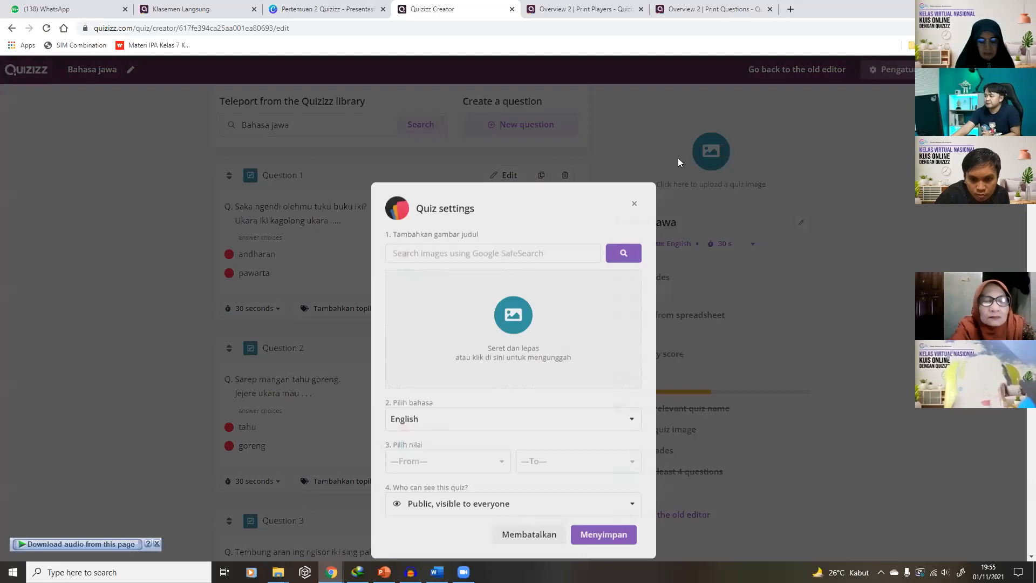
type("bahasa jawa")
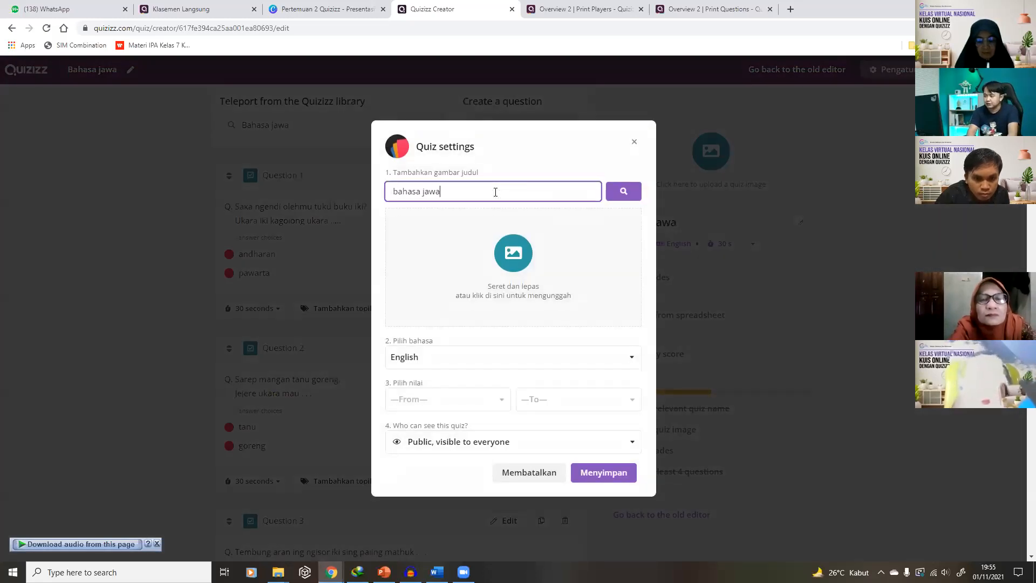
key("Return")
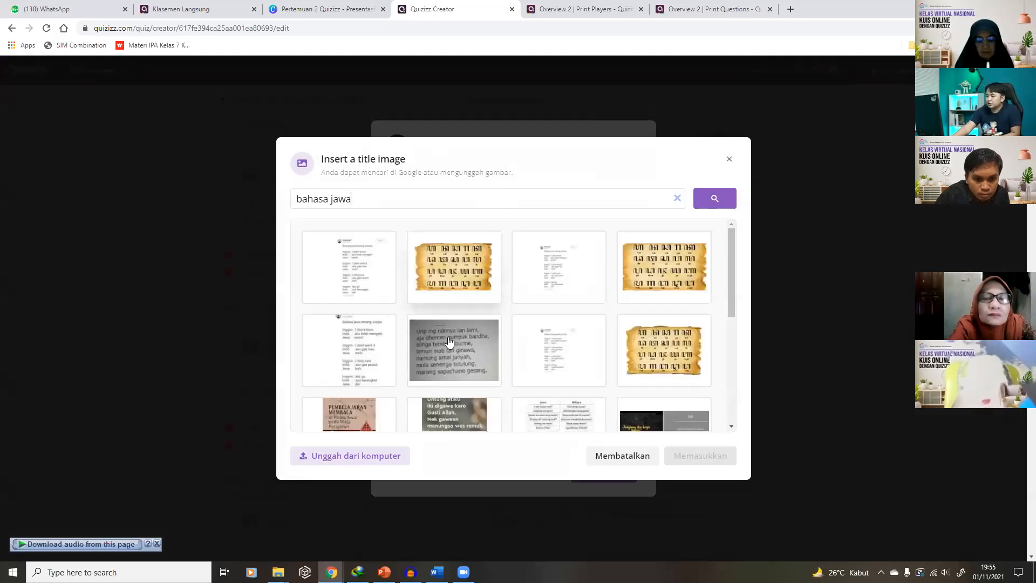
scroll(449, 341, "down", 3)
left_click(455, 347)
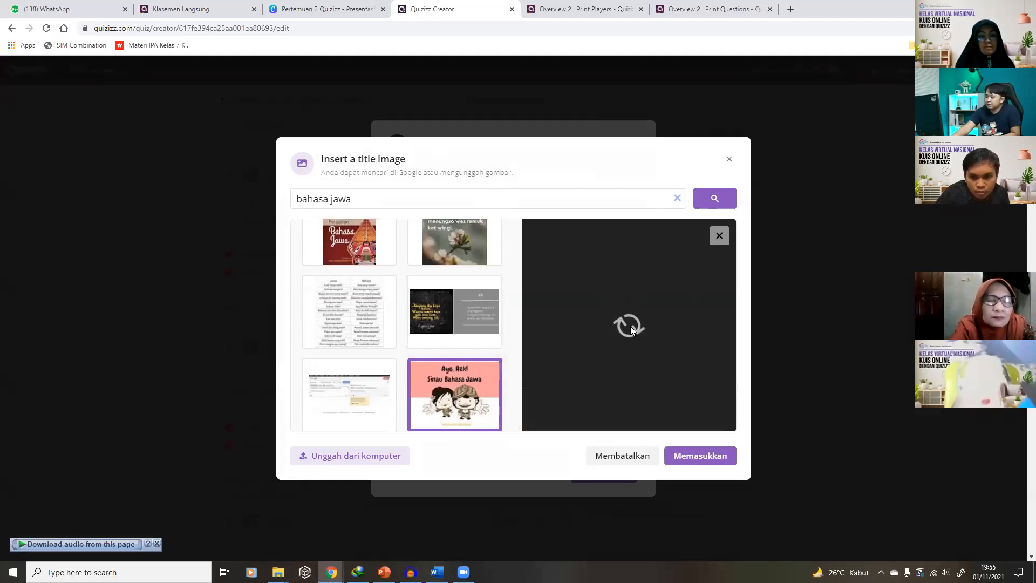
scroll(422, 331, "down", 3)
scroll(422, 331, "down", 3)
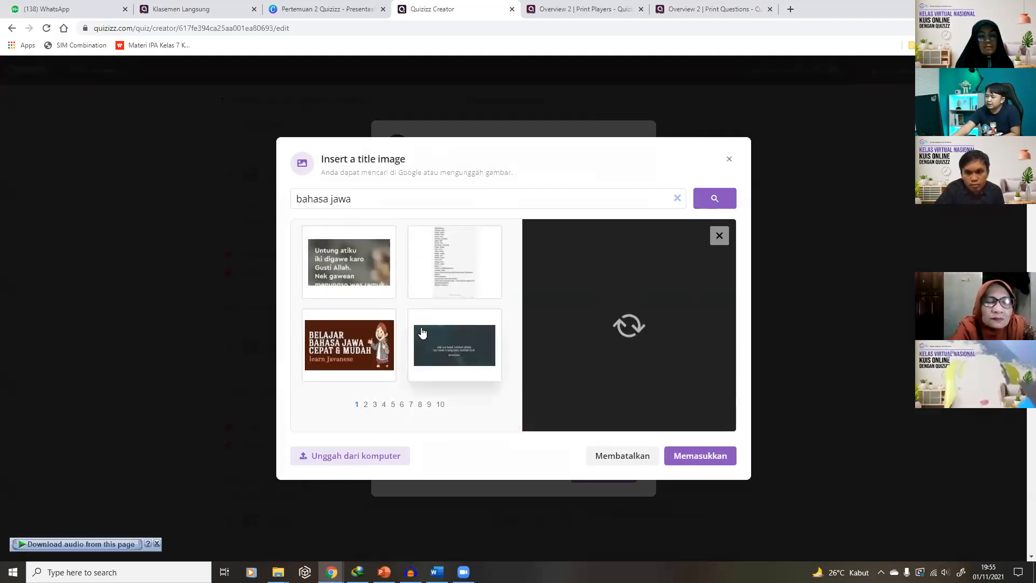
left_click(357, 342)
left_click(700, 457)
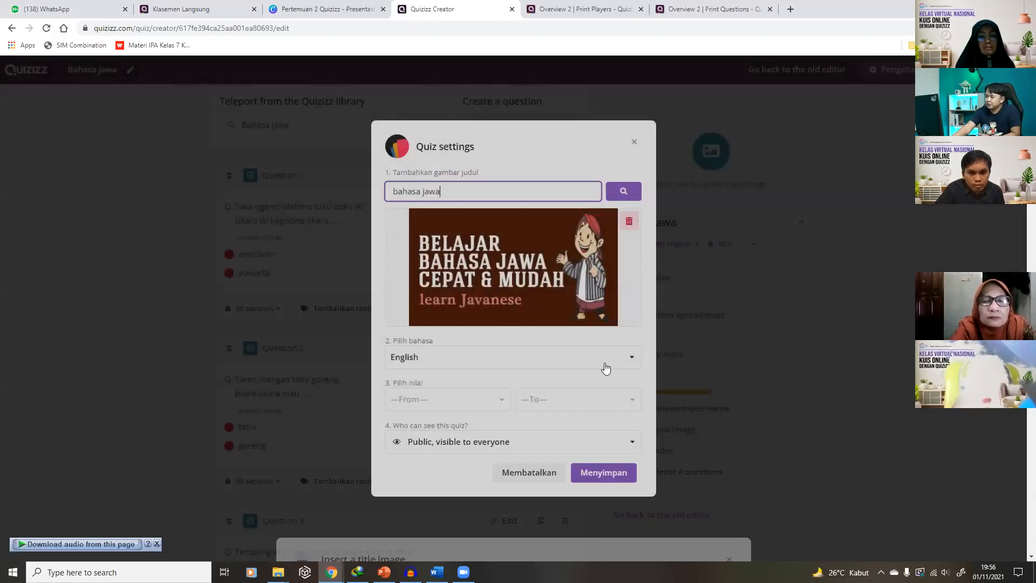
Set language Indonesian, grade 4th and Public visibility, and save the quiz settings
left_click(512, 358)
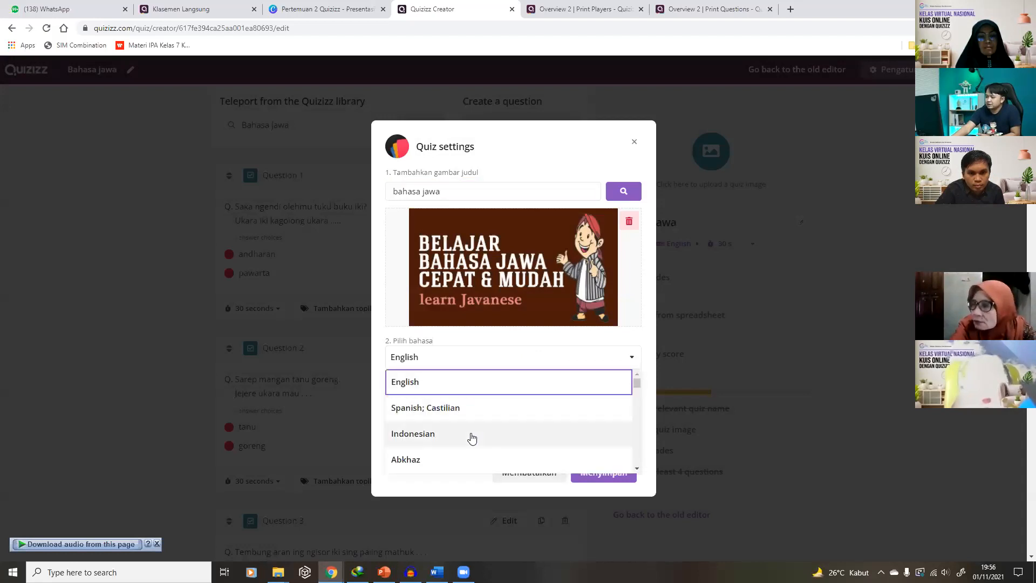
left_click(470, 433)
left_click(477, 408)
scroll(462, 439, "down", 2)
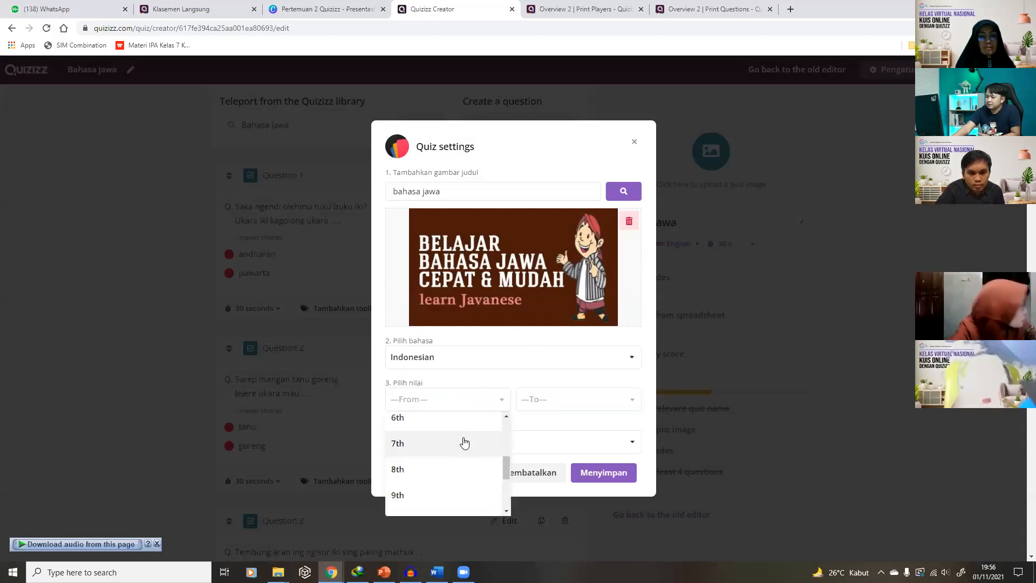
left_click(423, 426)
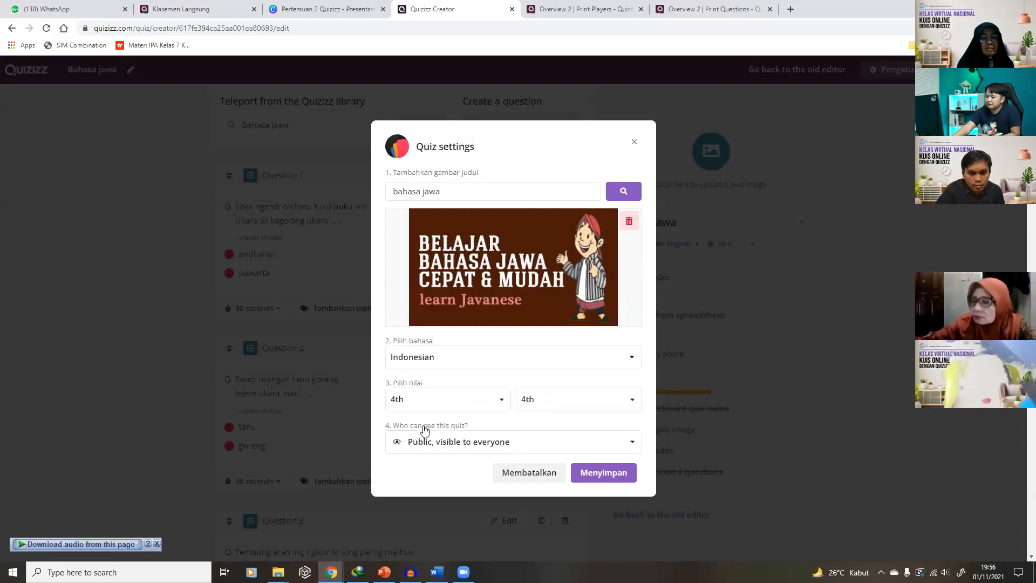
left_click(456, 441)
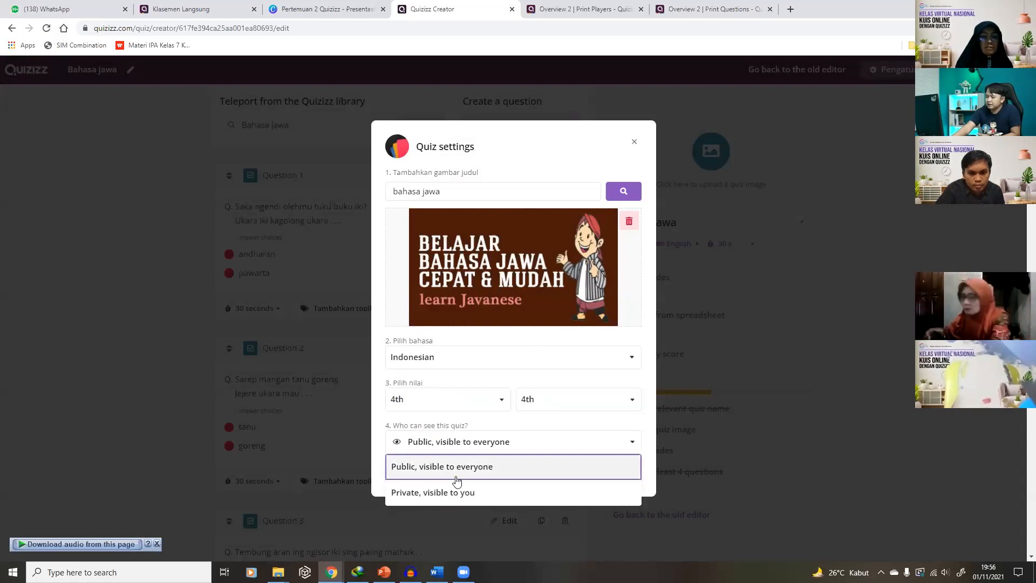
left_click(457, 467)
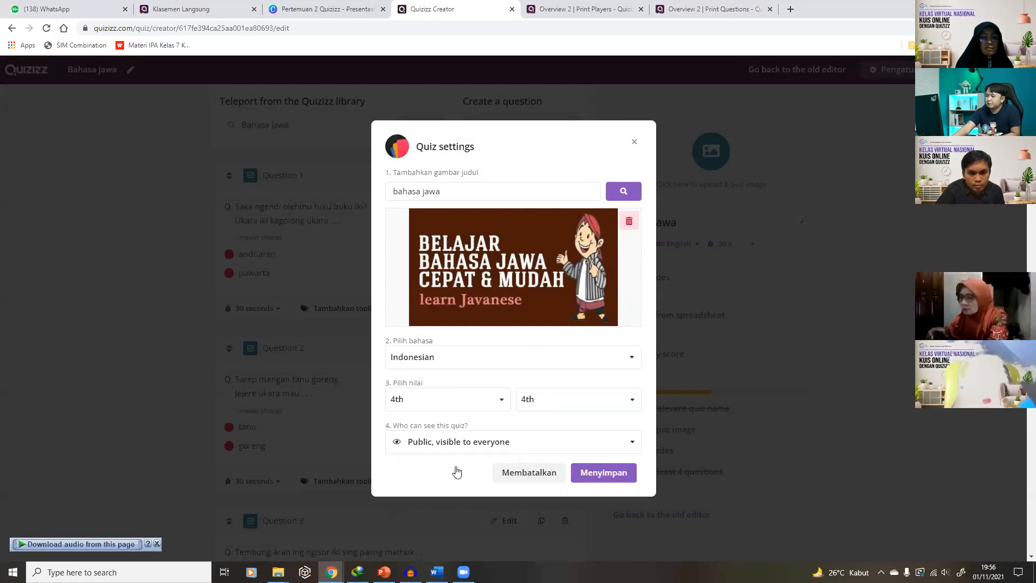
left_click(610, 472)
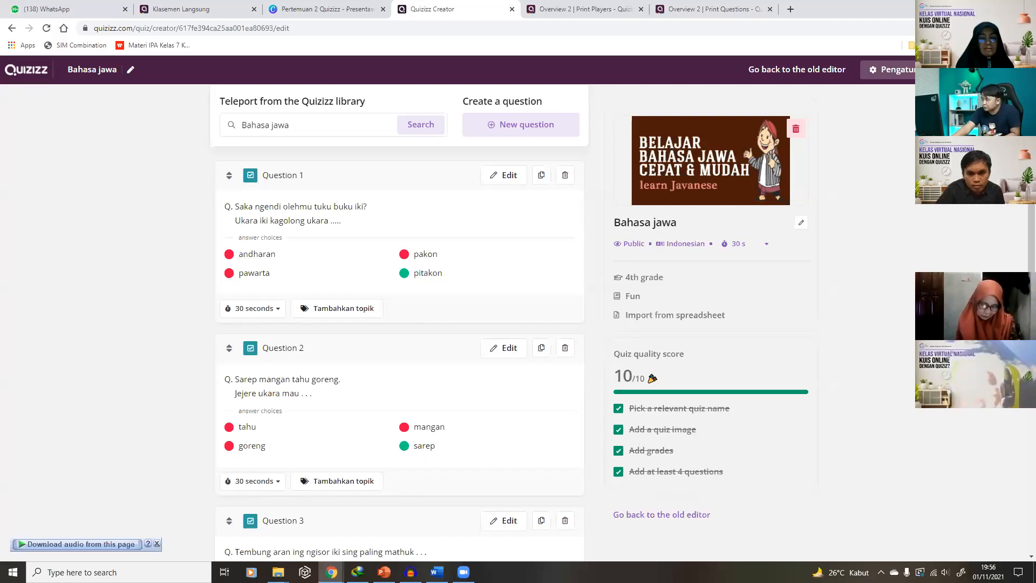
left_click(918, 70)
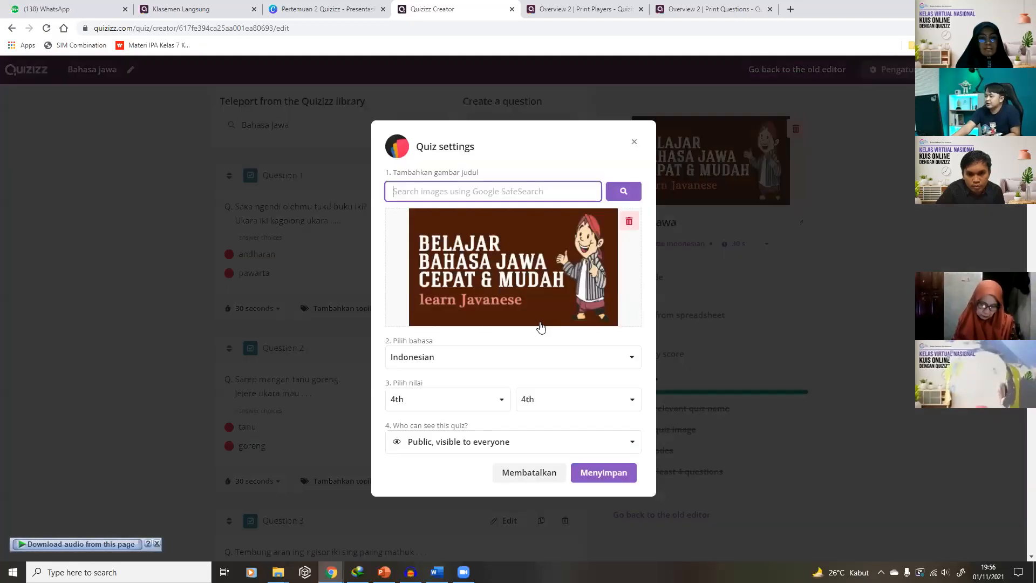
Save the Bahasa jawa quiz settings with Menyimpan to reach its overview page
left_click(596, 471)
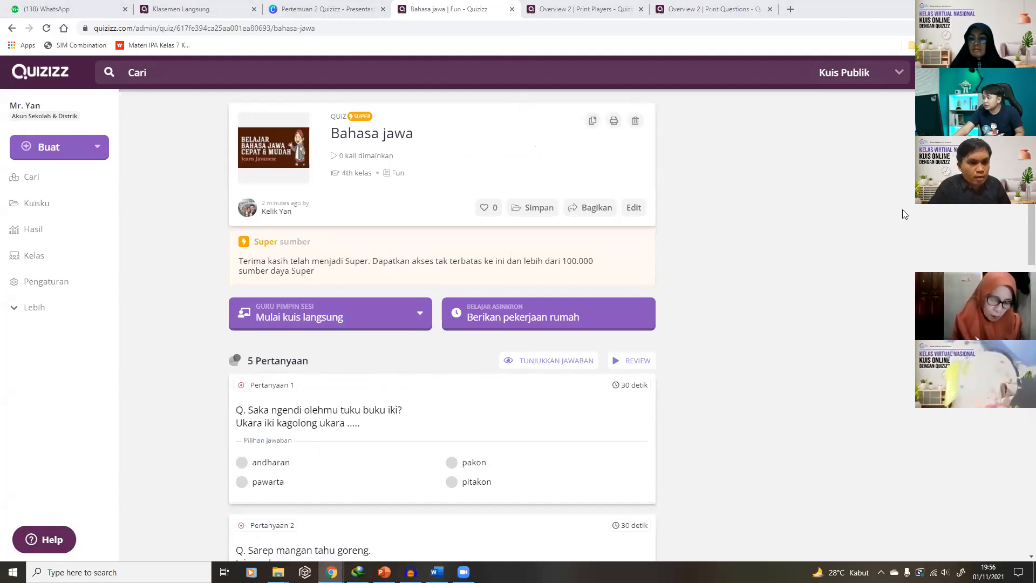
Look at the cek draft from Kuisku, then return to the quiz list
left_click(37, 205)
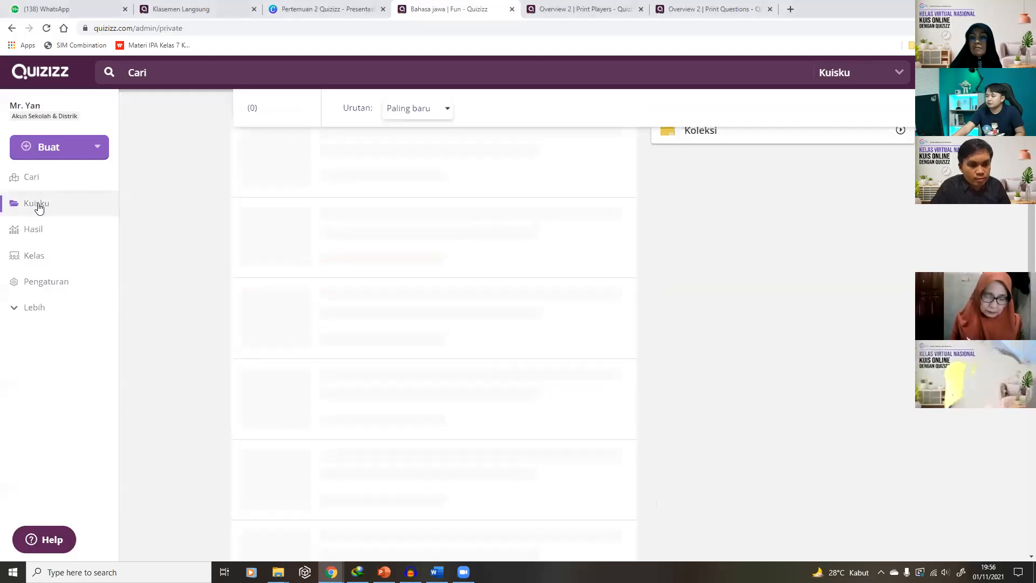
scroll(370, 331, "down", 2)
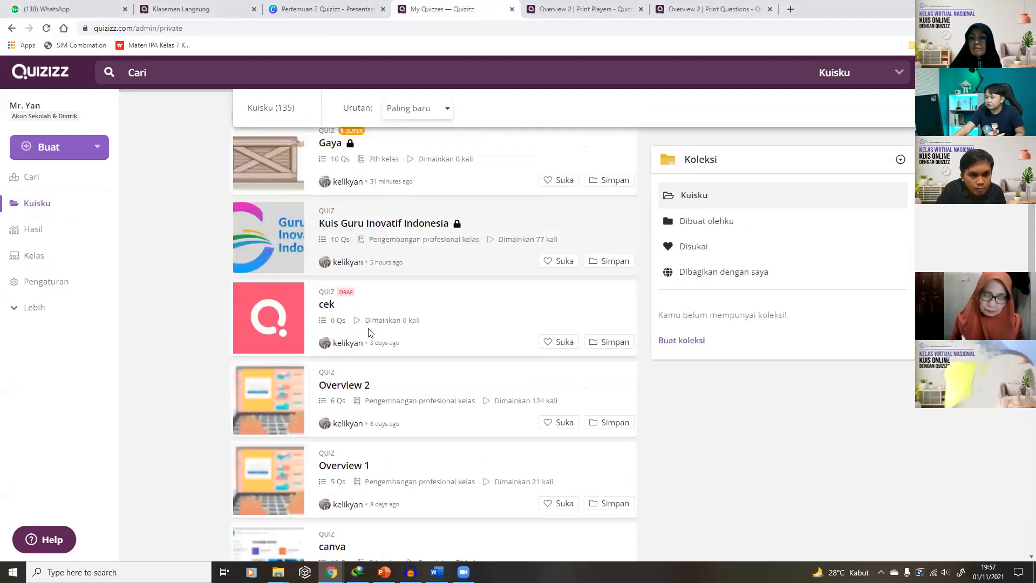
left_click(352, 297)
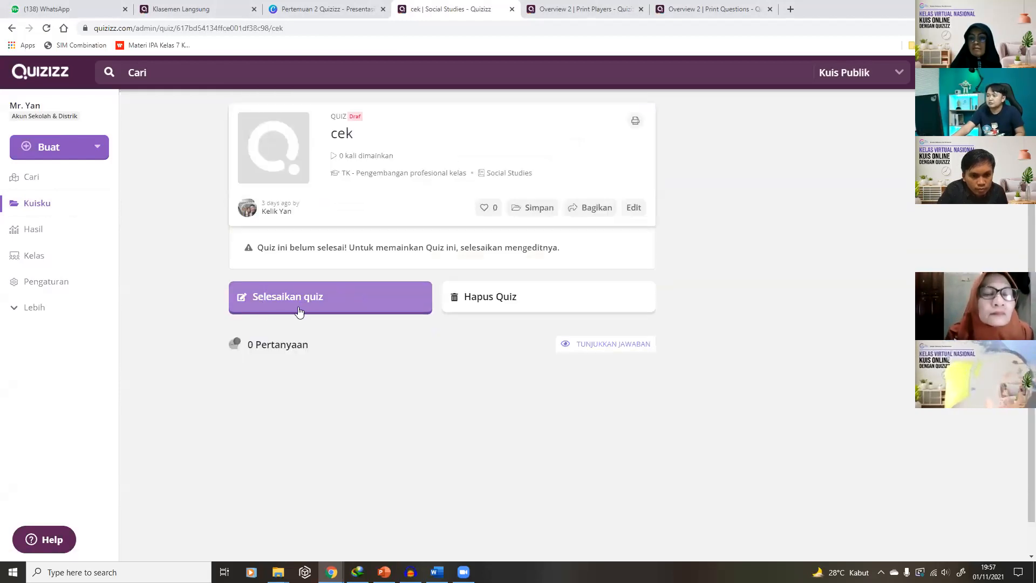
left_click(36, 200)
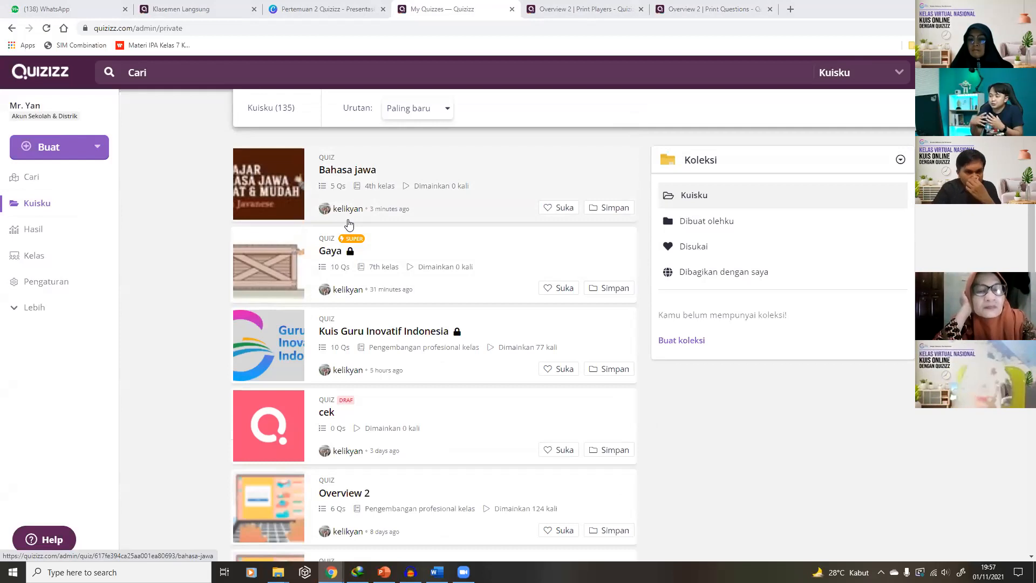
Open the Gaya quiz and scroll through its 10 physics questions
left_click(363, 254)
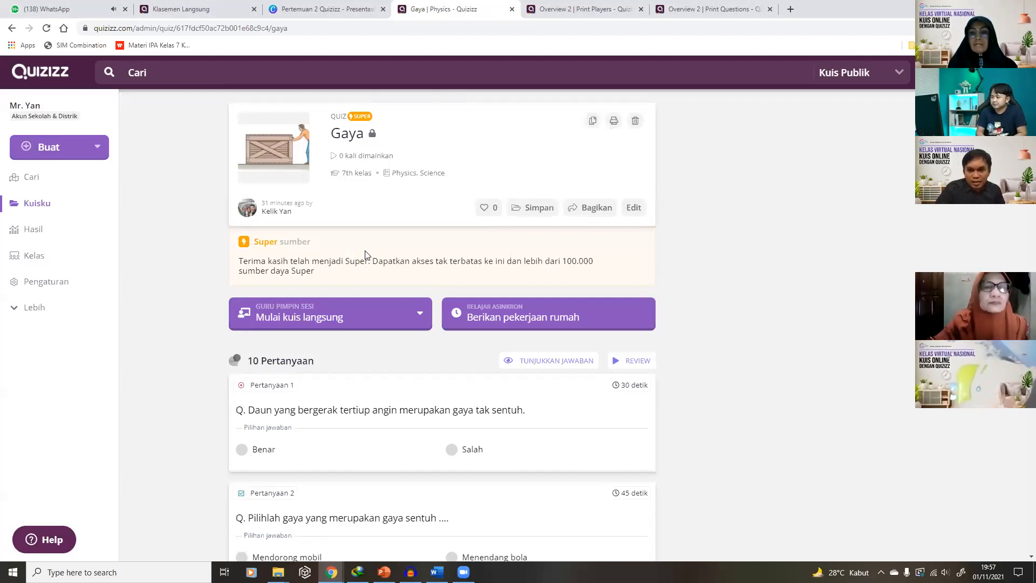
scroll(477, 398, "down", 5)
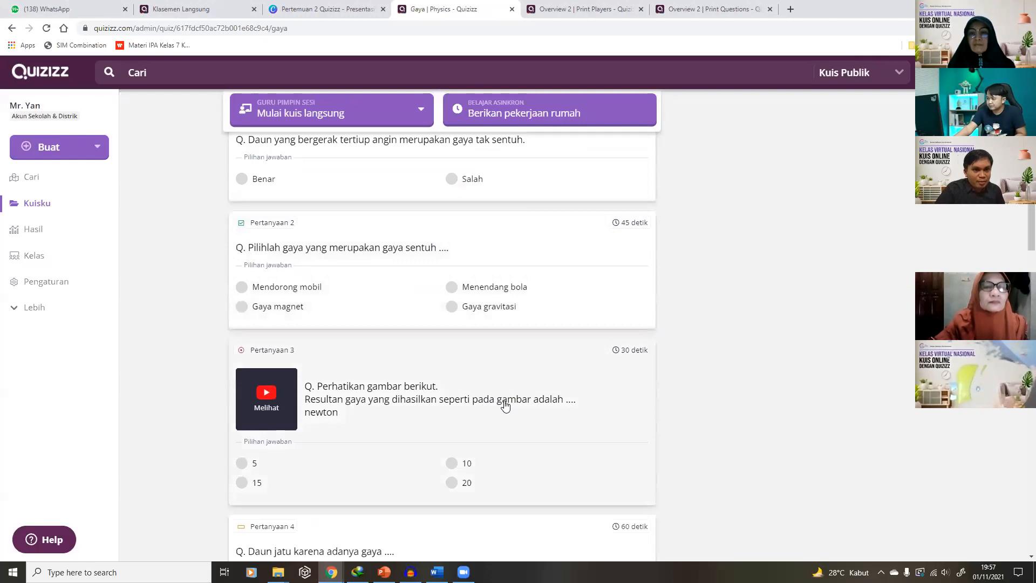
scroll(504, 402, "down", 4)
scroll(512, 397, "down", 3)
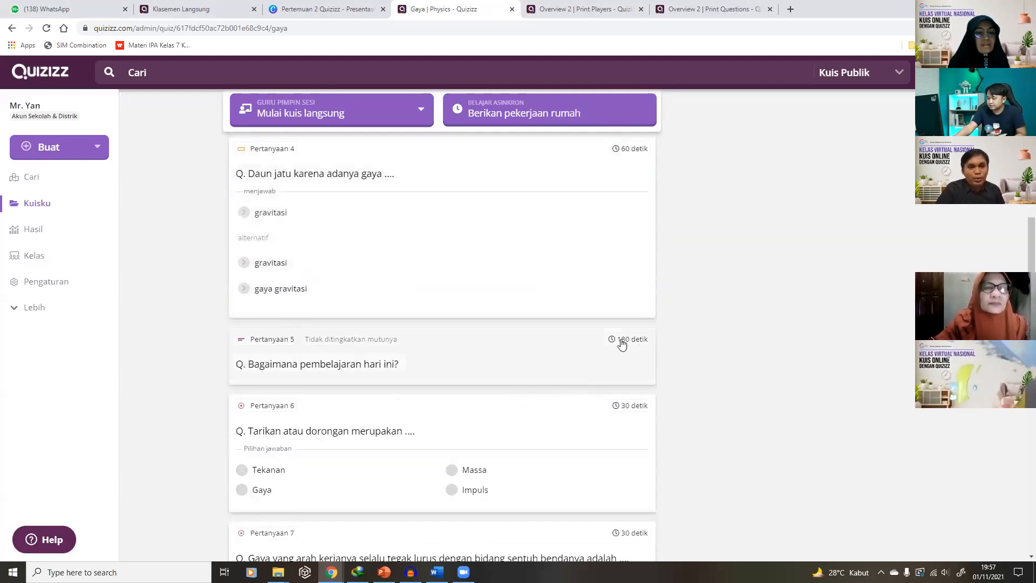
scroll(621, 345, "down", 4)
scroll(621, 343, "down", 8)
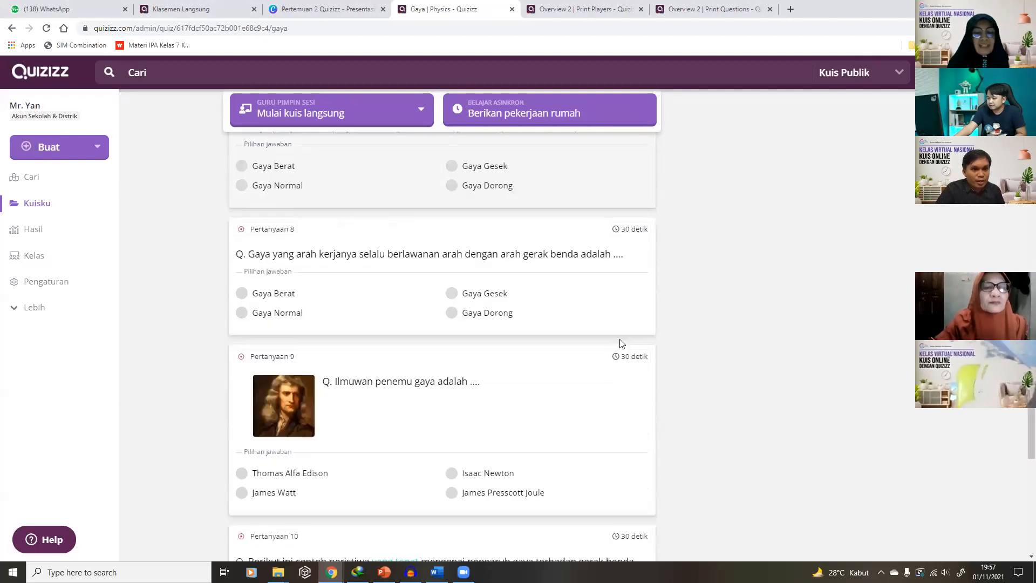
scroll(1021, 442, "up", 15)
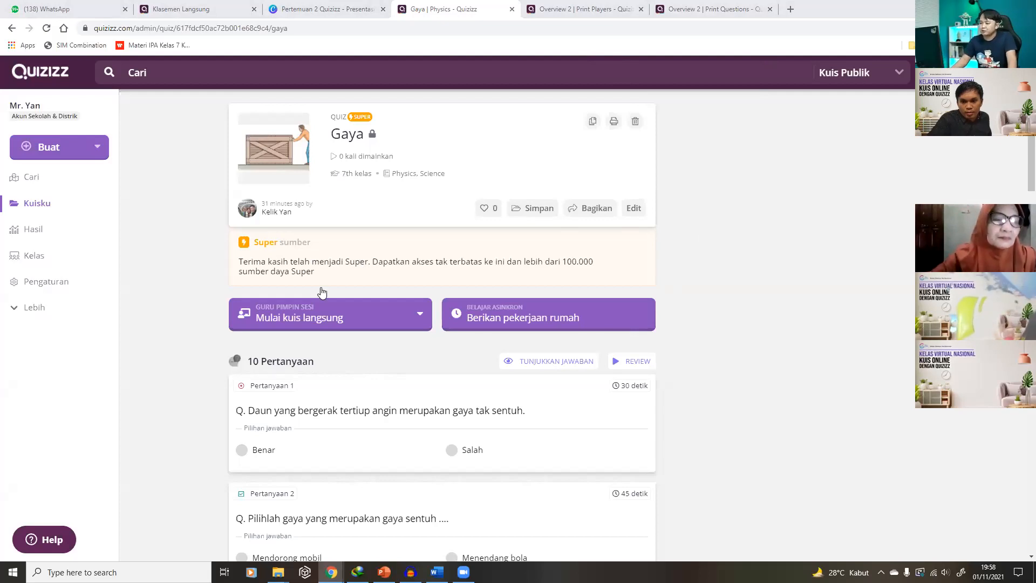
Start a Klasik live game of Gaya and snap its browser window to the left half
left_click(349, 324)
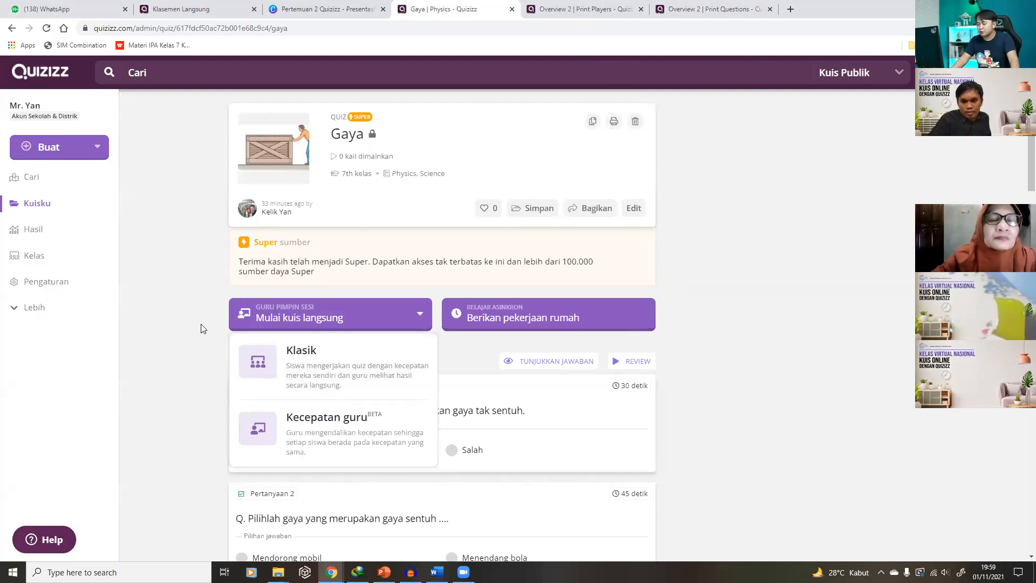
left_click(167, 322)
left_click(329, 322)
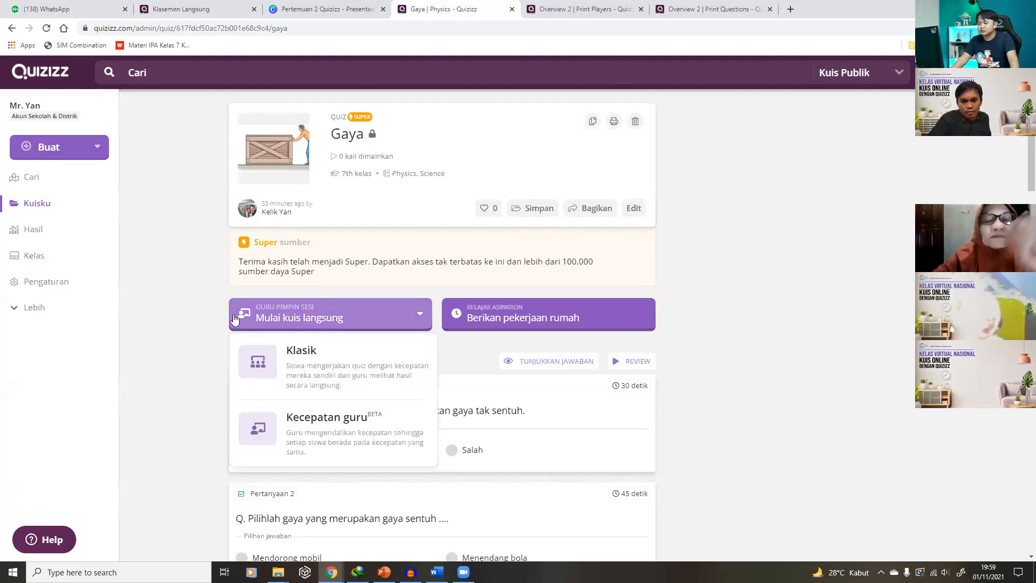
left_click(294, 352)
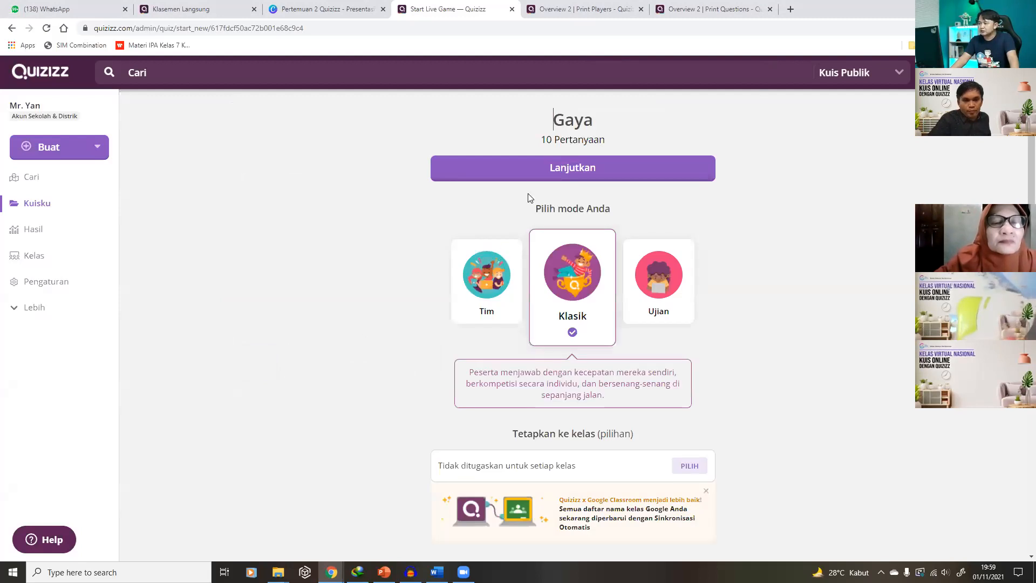
left_click(545, 174)
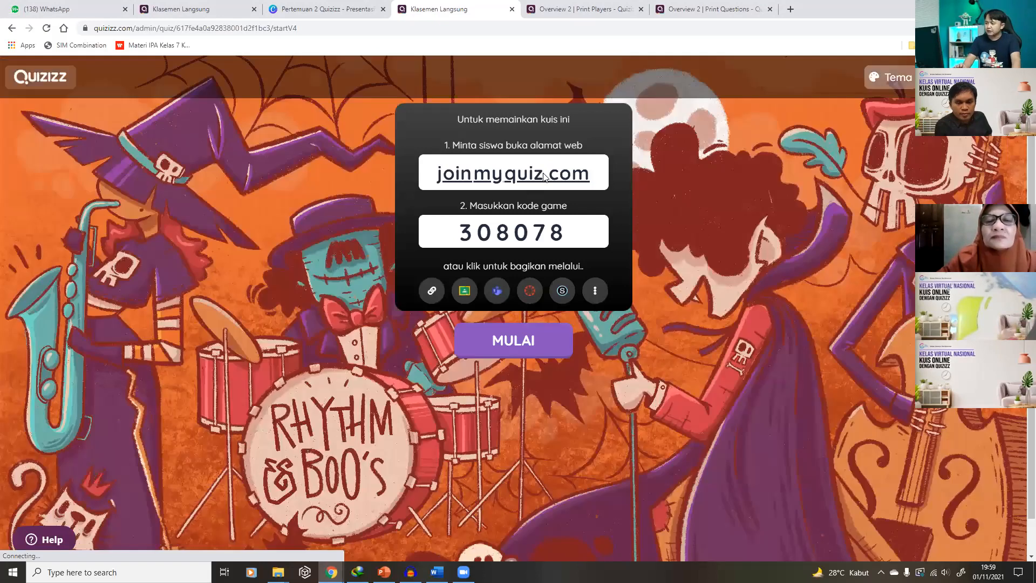
key("super+Left")
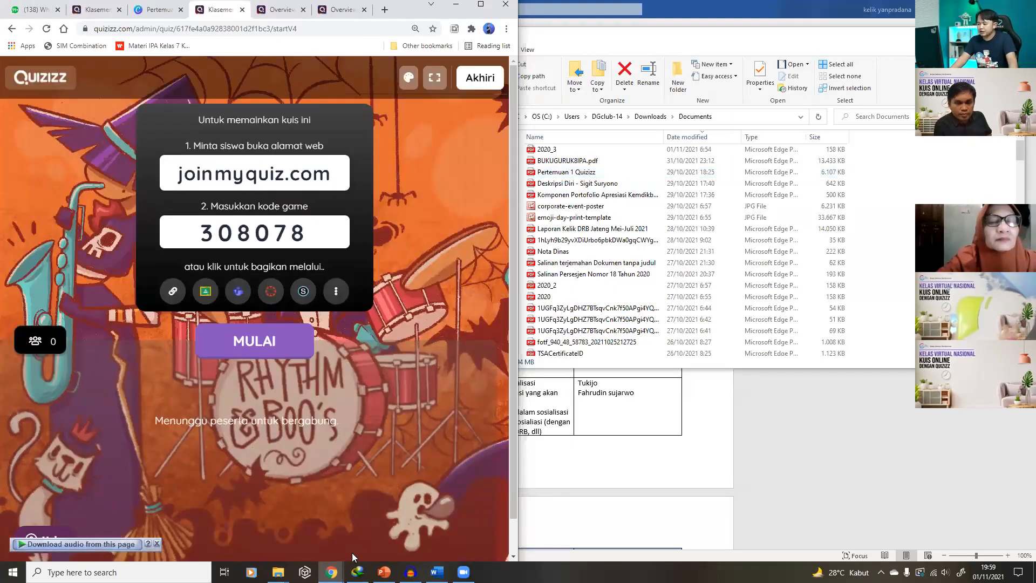
Arrange the game window left and a second browser right, loading google.com there
mouse_move(352, 553)
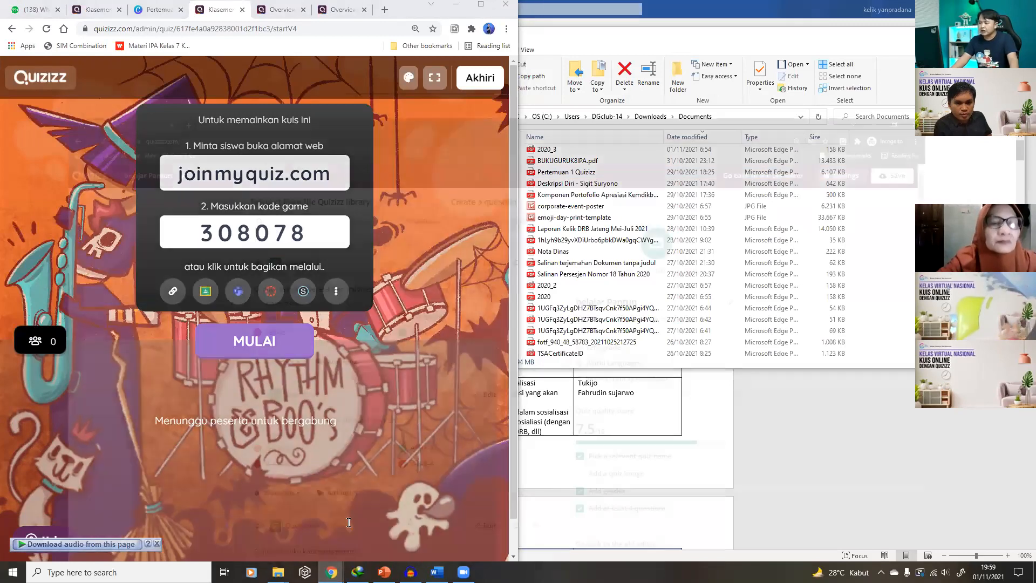
left_click(349, 522)
key("super+Right")
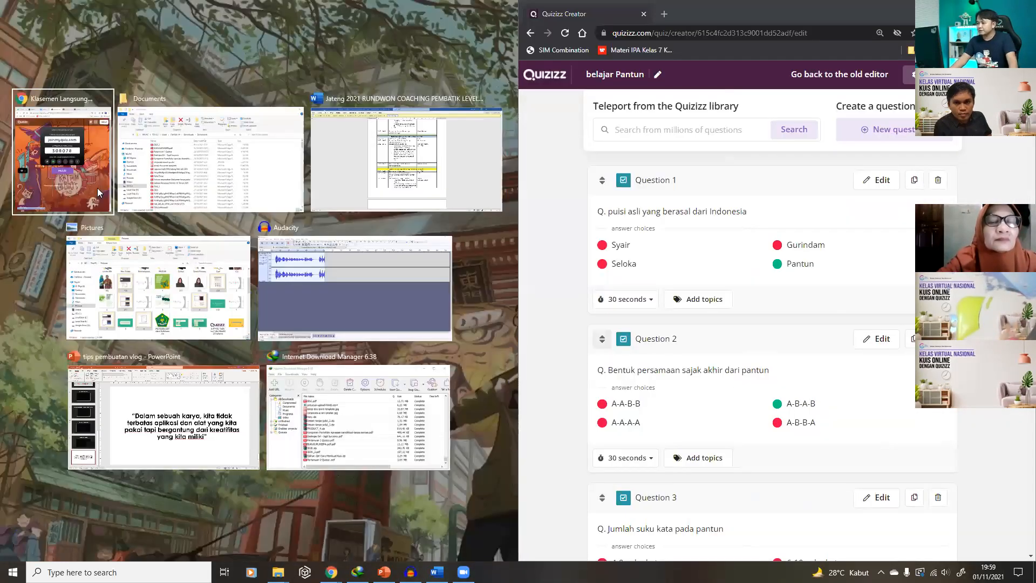
left_click(98, 193)
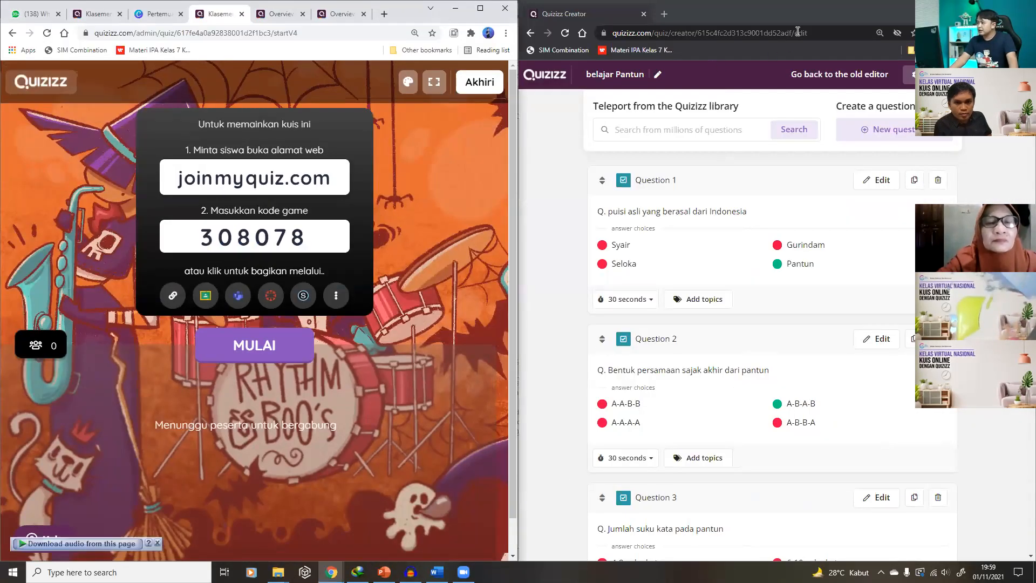
left_click(817, 31)
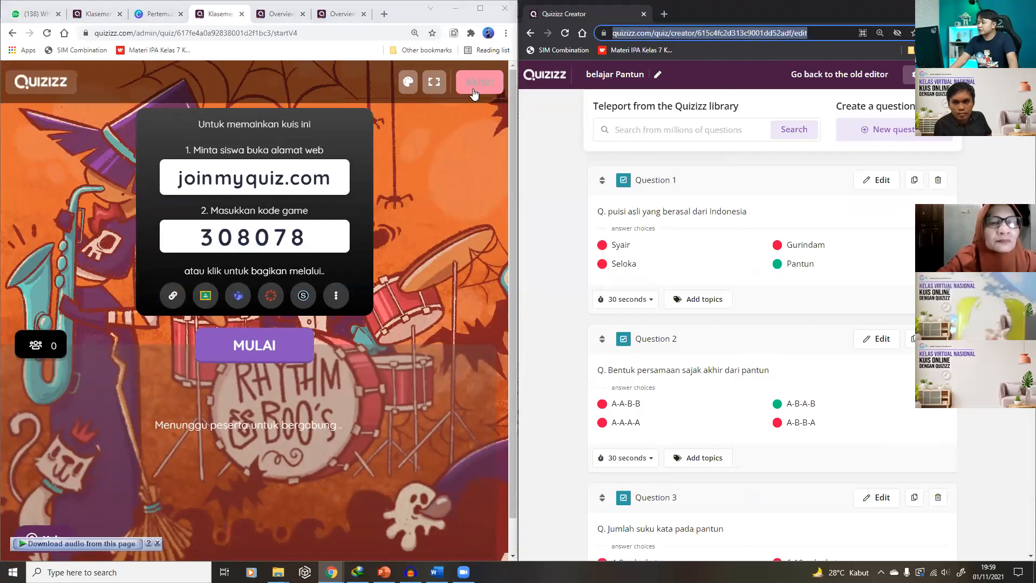
type("g")
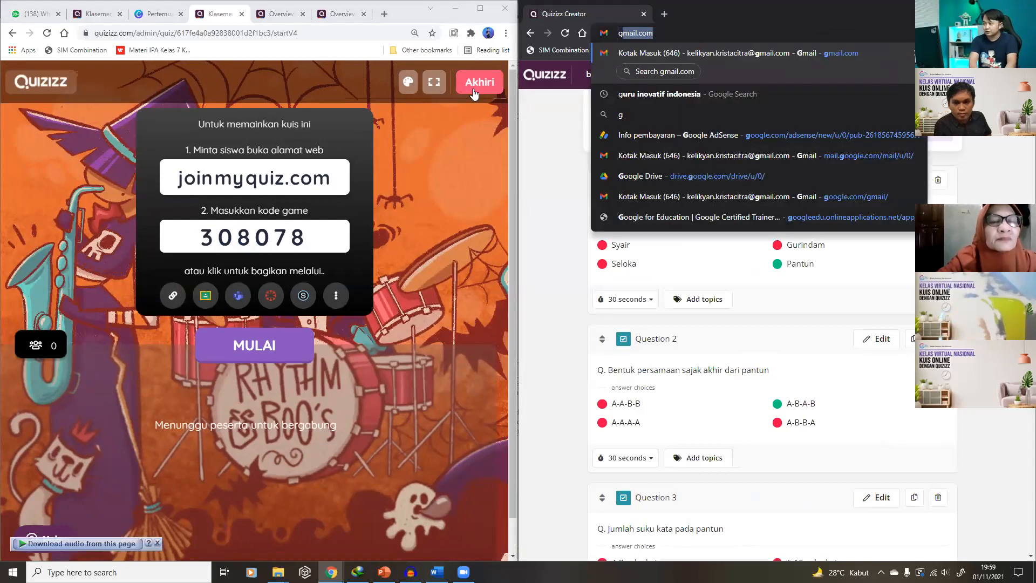
type("oogle.com")
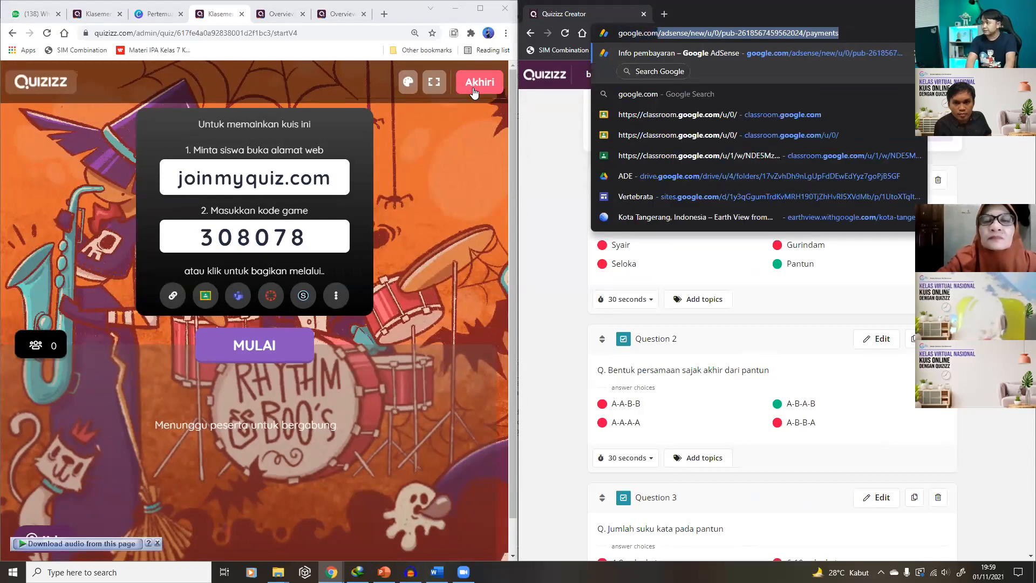
key("Delete")
key("Return")
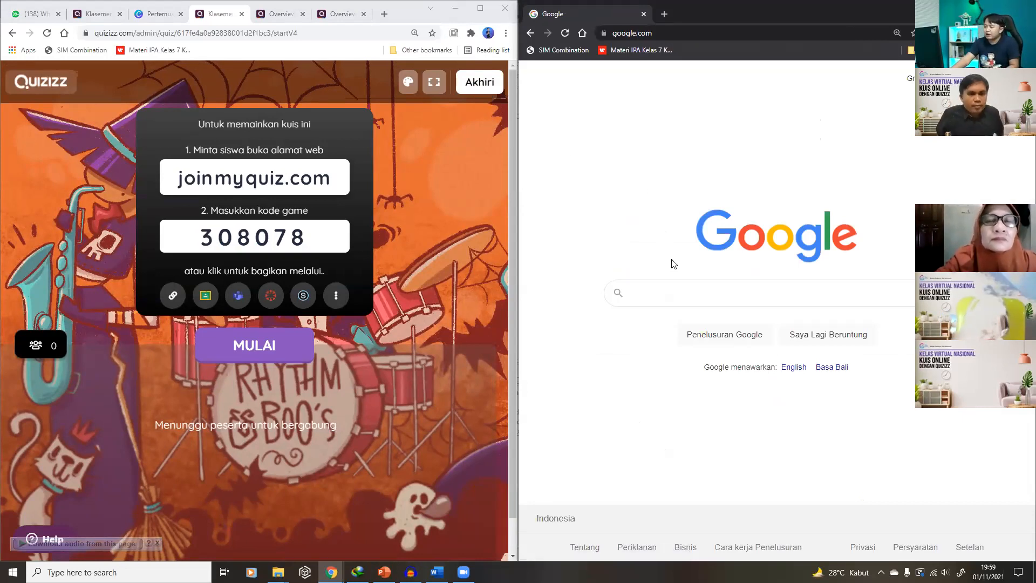
Paste the copied joinmyquiz.com link in the right window, start as a player, then open an incognito tab
right_click(274, 182)
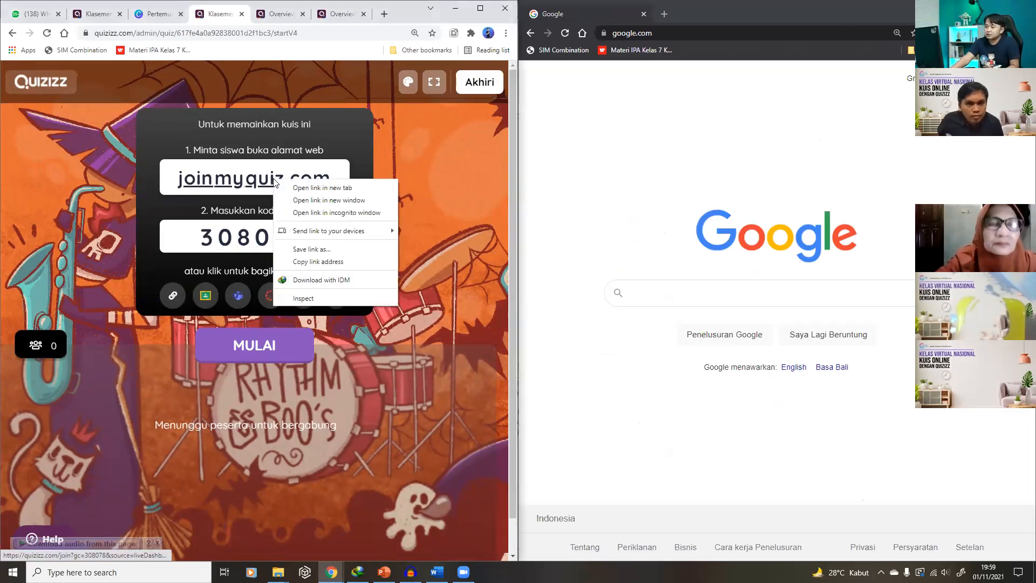
right_click(226, 185)
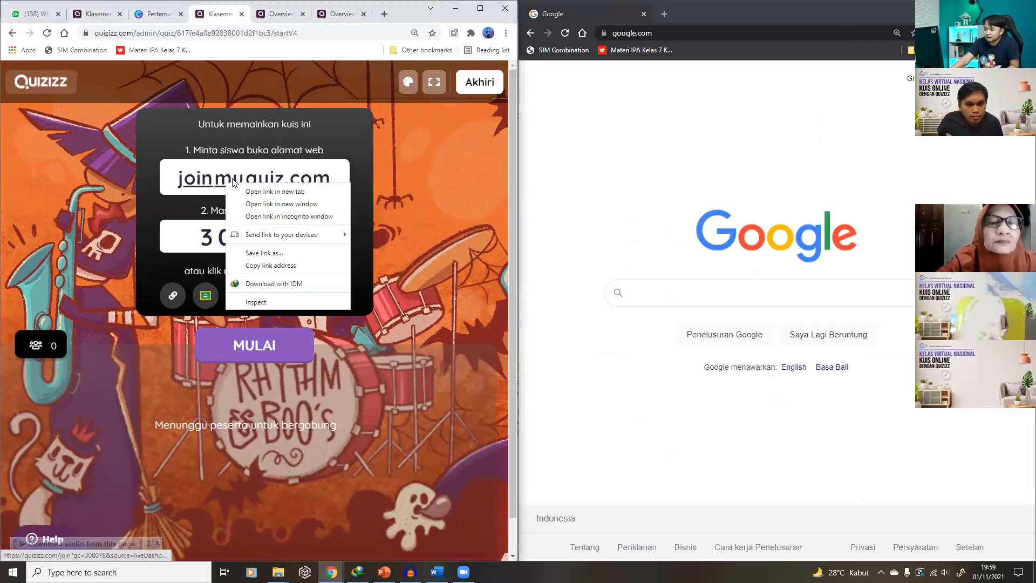
left_click(284, 266)
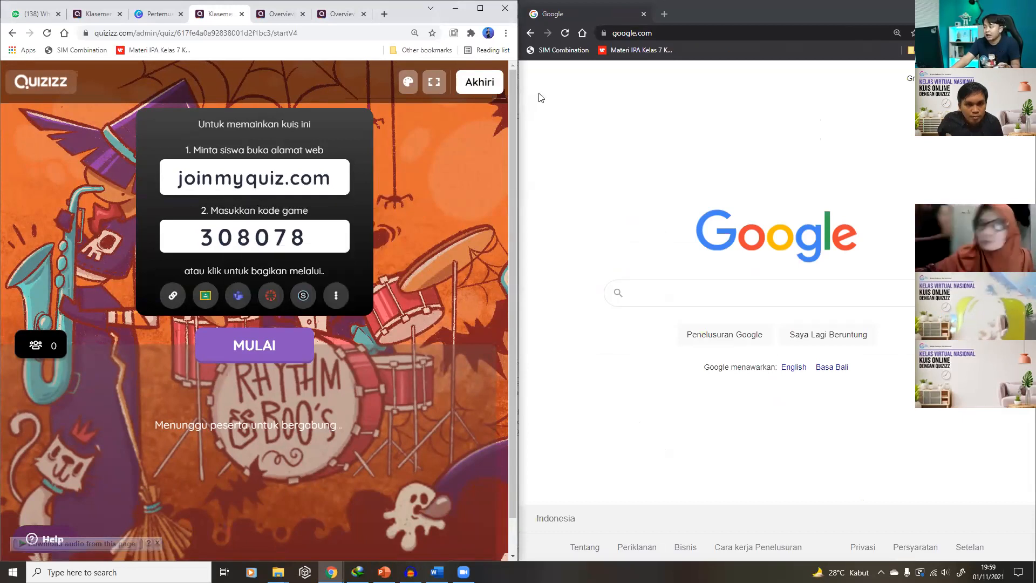
left_click(761, 33)
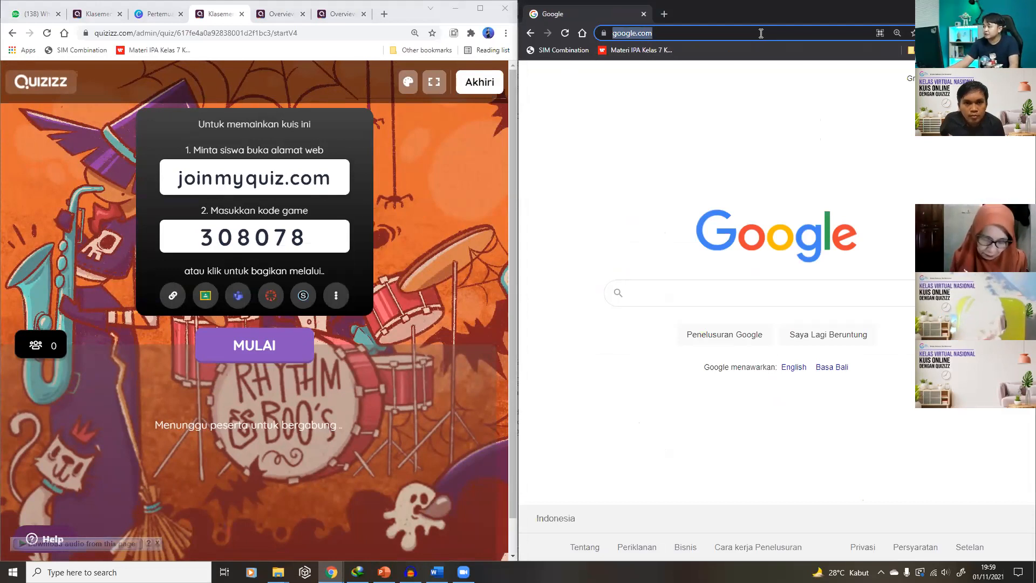
right_click(761, 34)
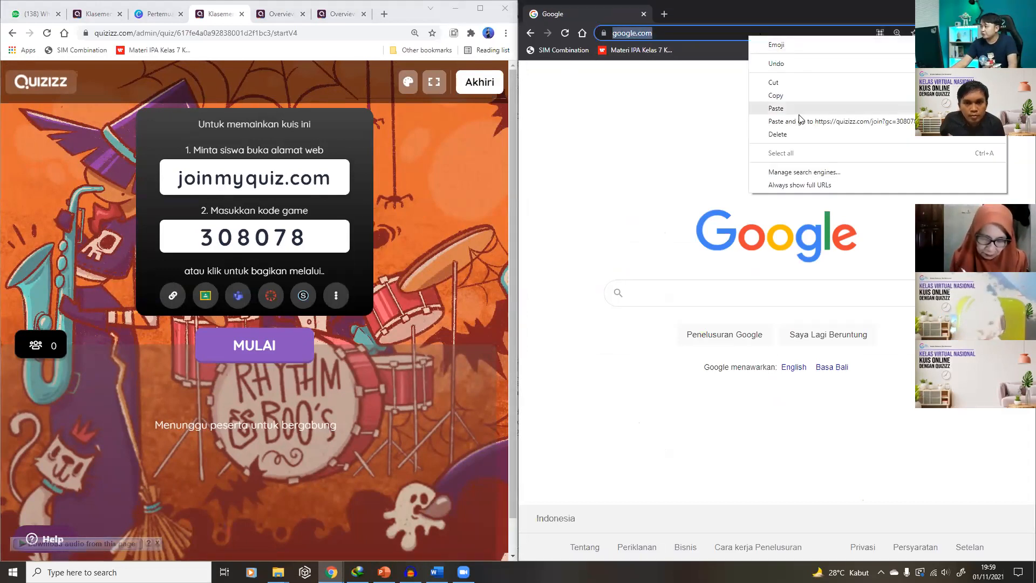
left_click(791, 109)
key("Return")
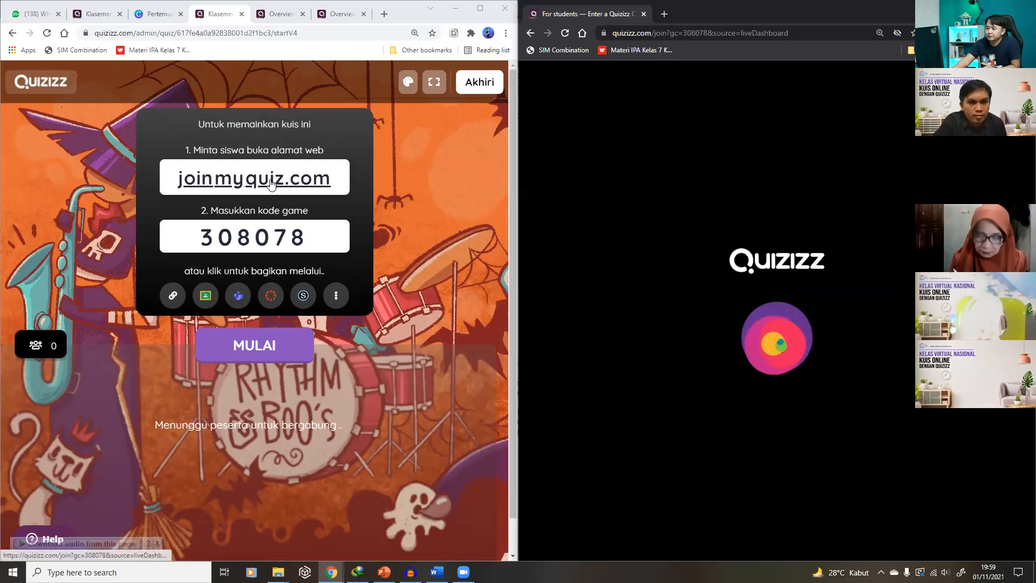
left_click(173, 295)
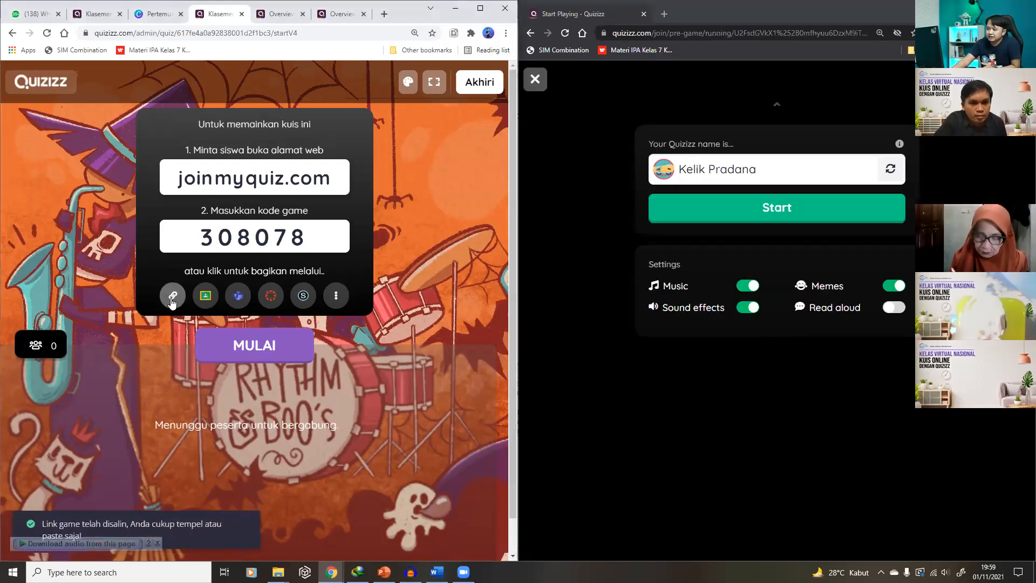
left_click(777, 212)
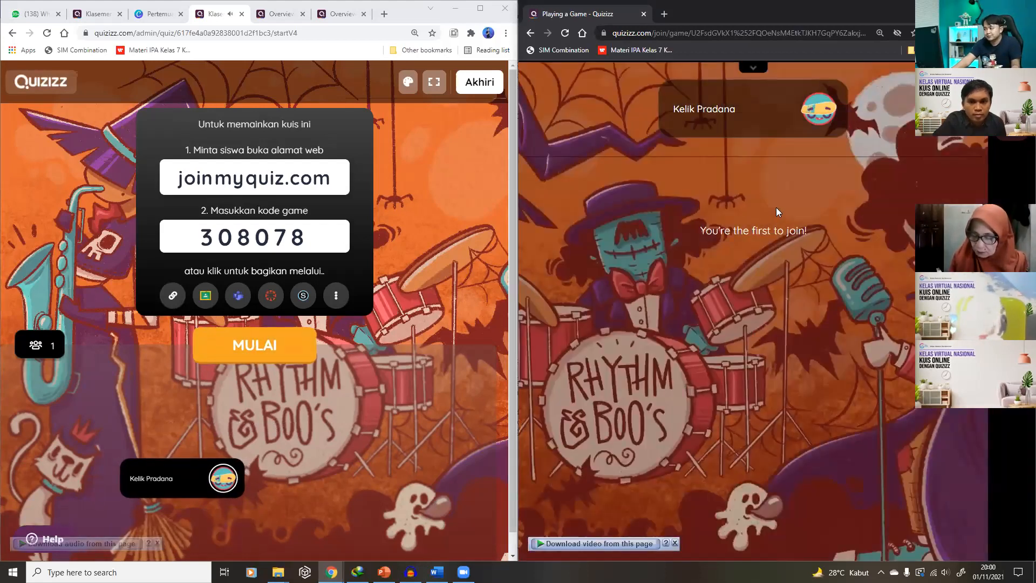
right_click(776, 19)
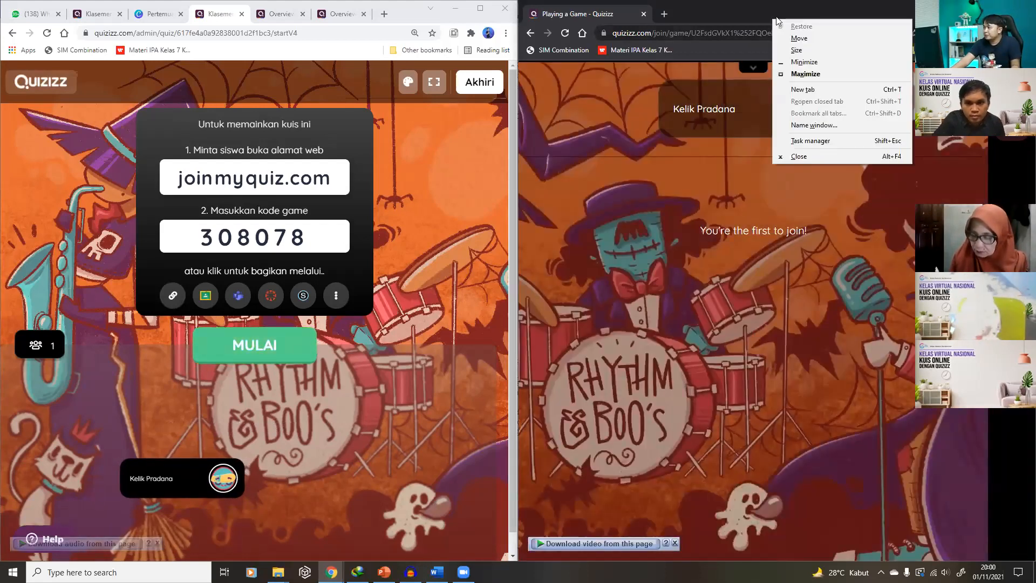
left_click(803, 89)
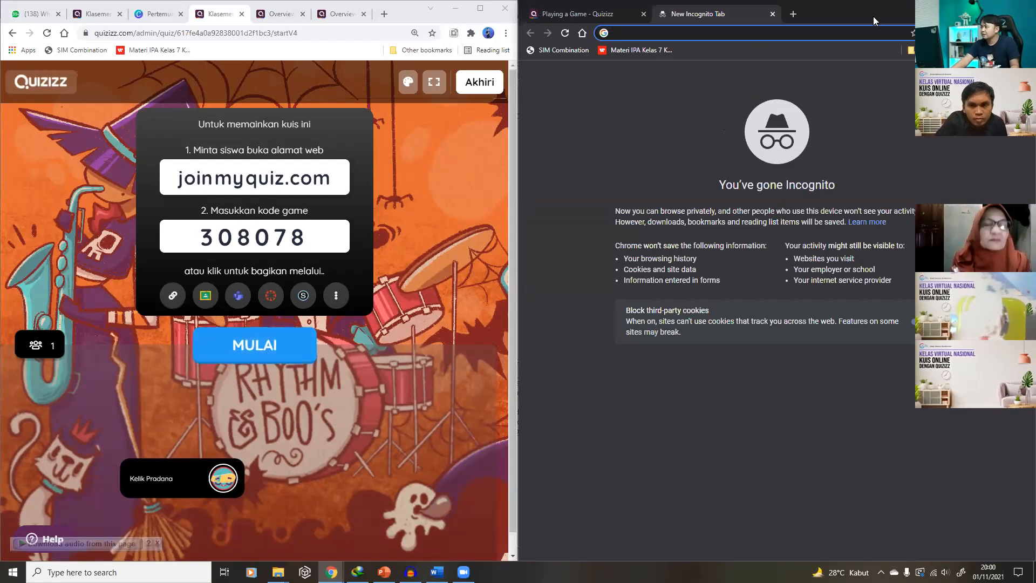
In the incognito window, join game 308078 via joinmyquiz.com and resume the attempt
left_click_drag(874, 21, 870, 103)
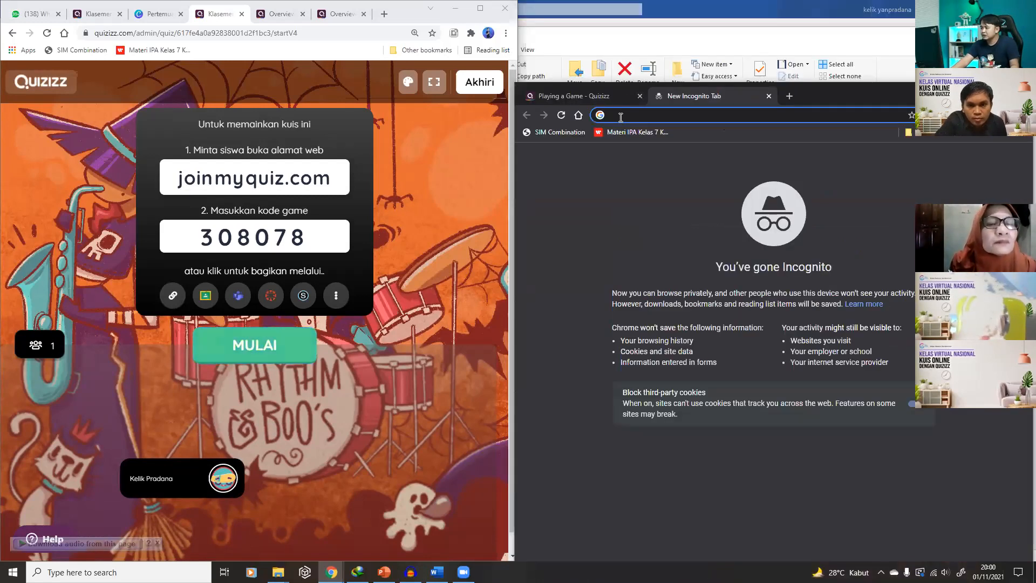
type("join")
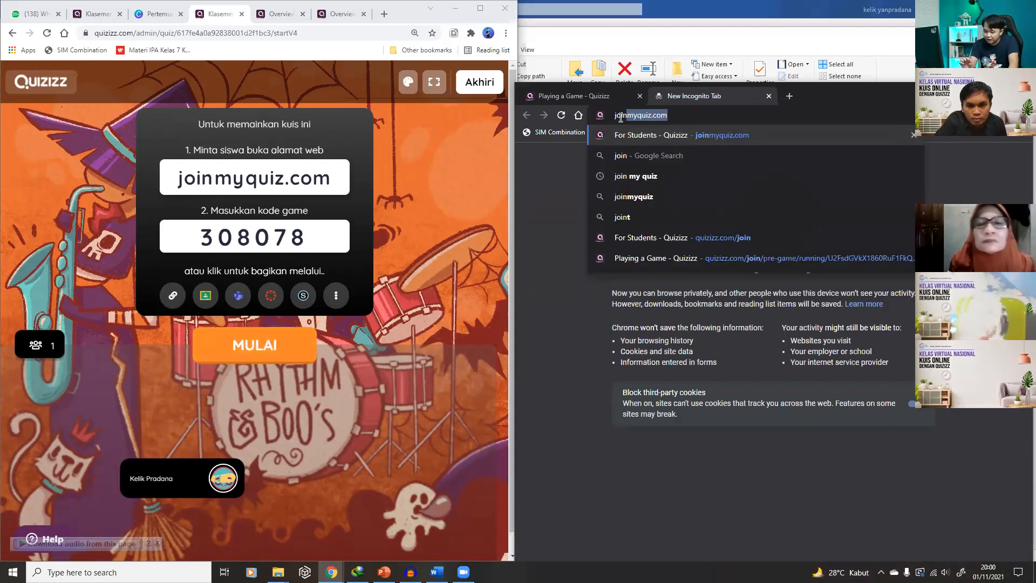
type("my")
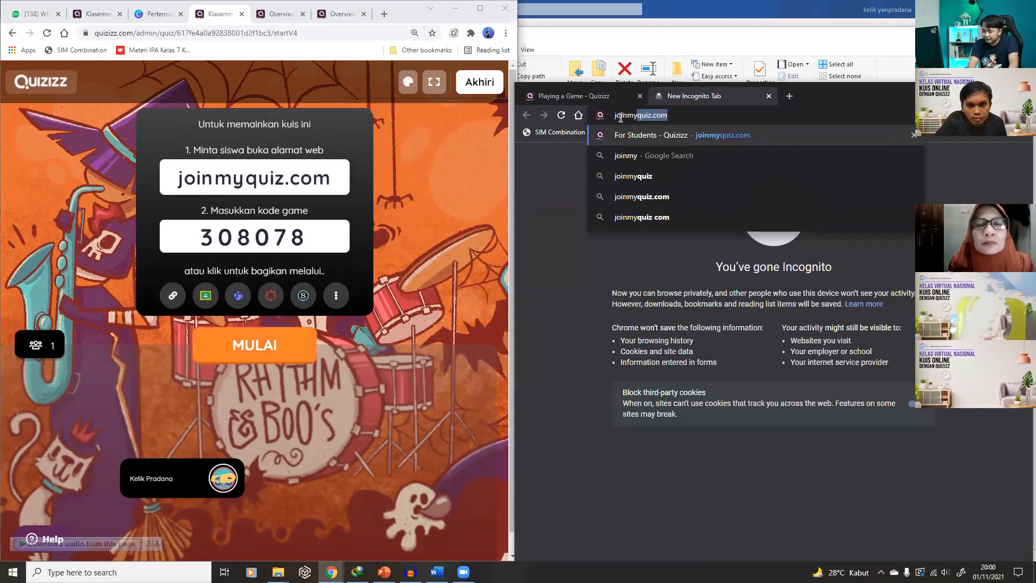
type("quiz")
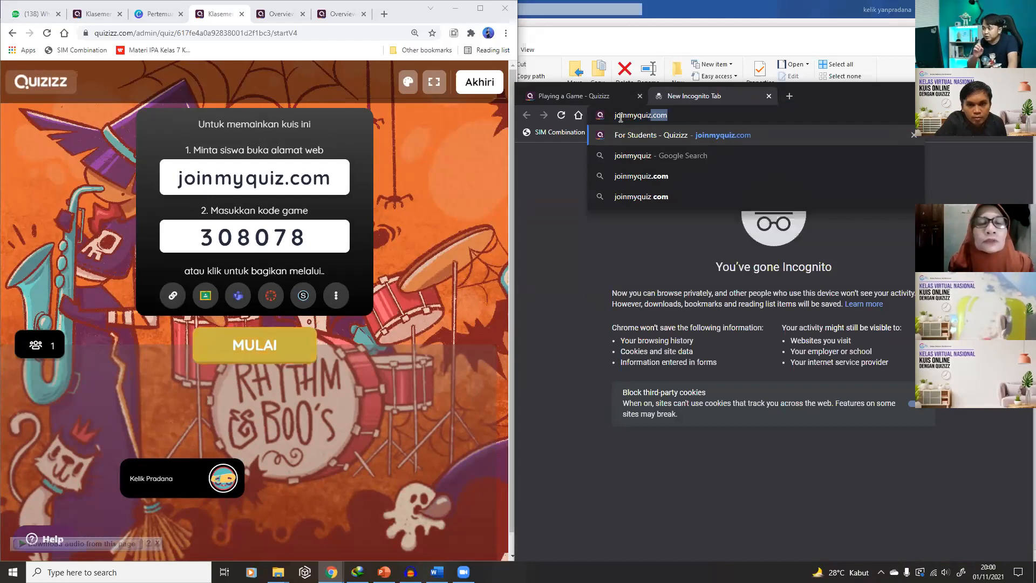
type(".c")
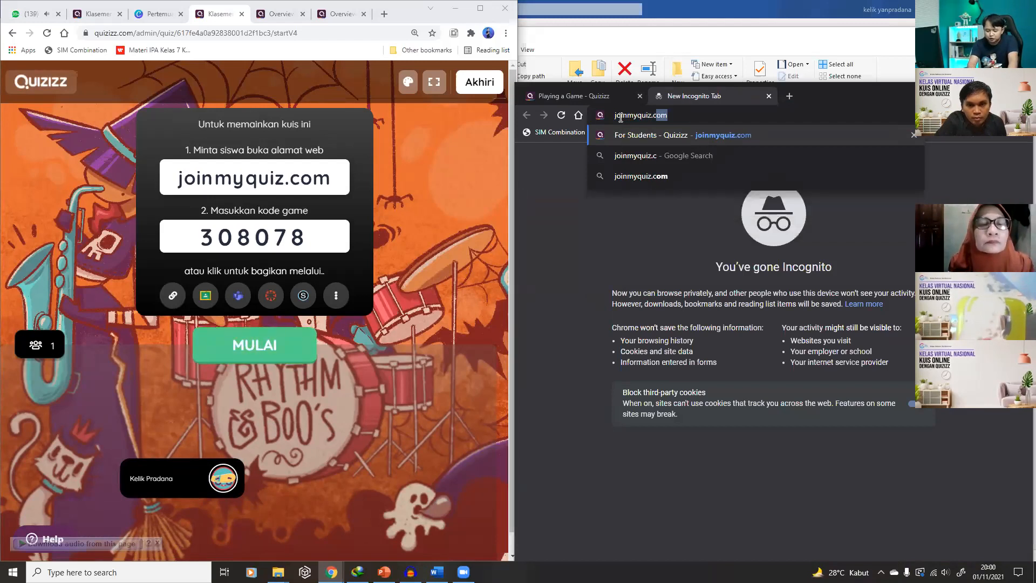
type("om")
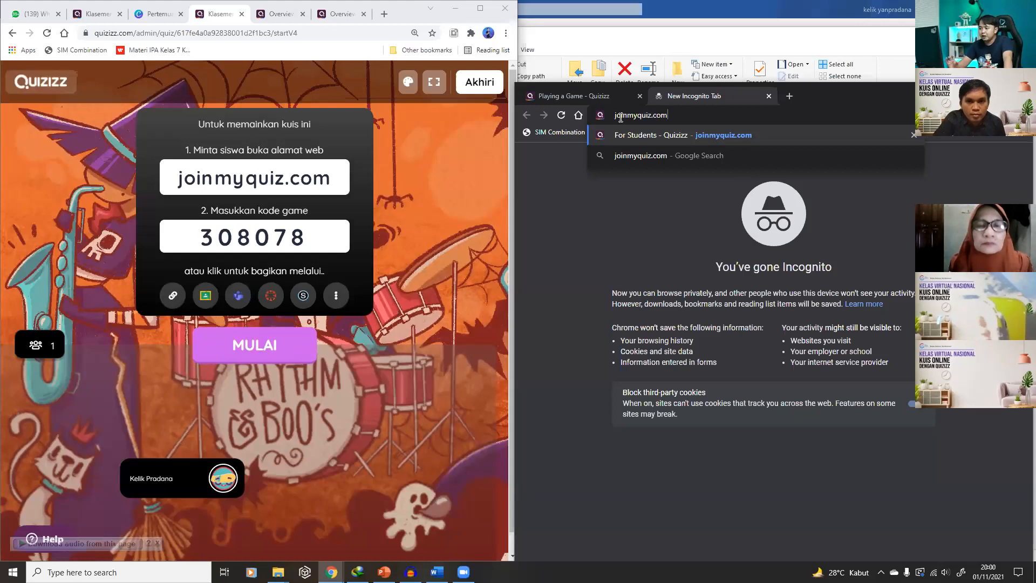
key("Return")
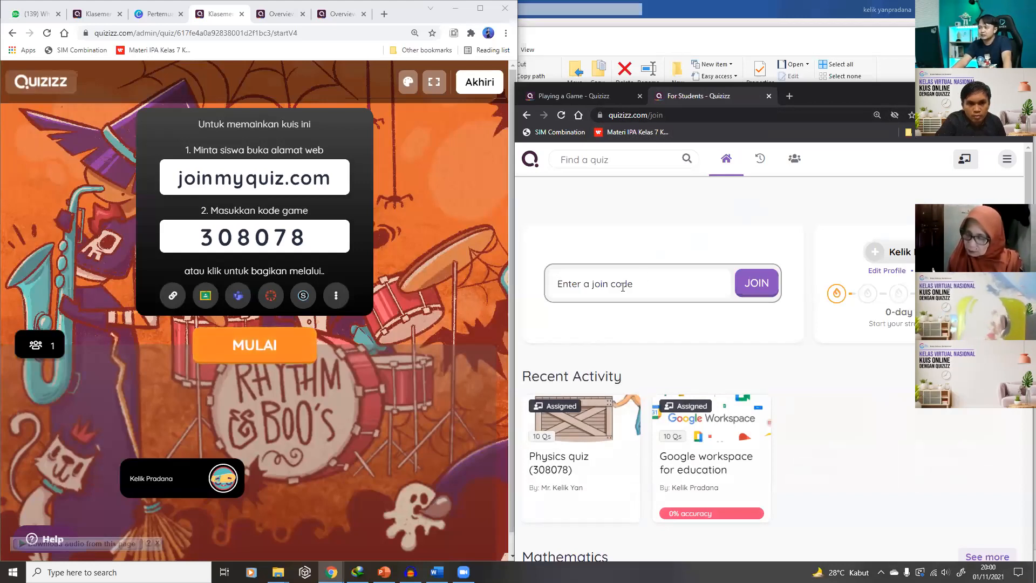
type("30")
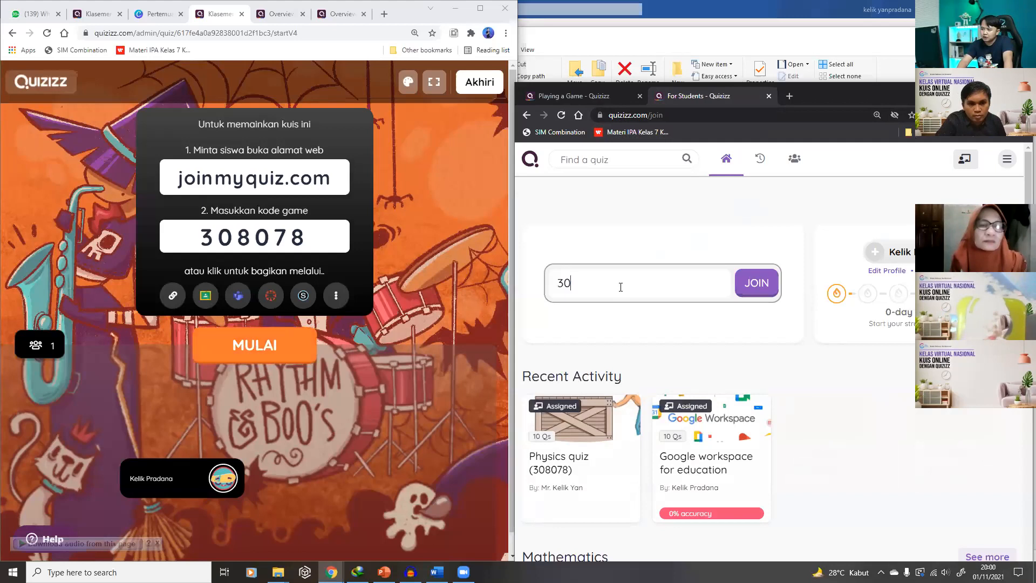
type("8078")
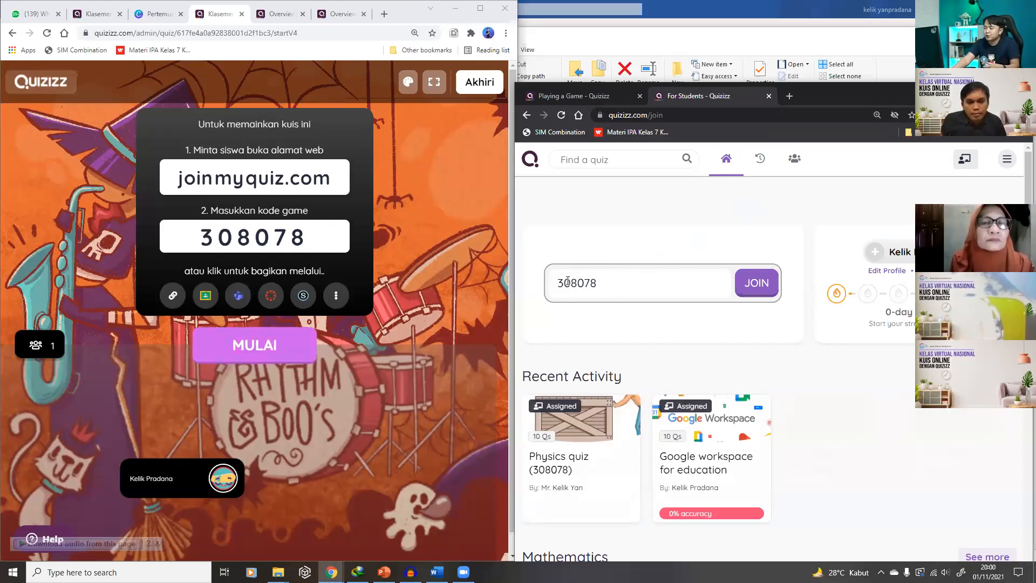
left_click(754, 282)
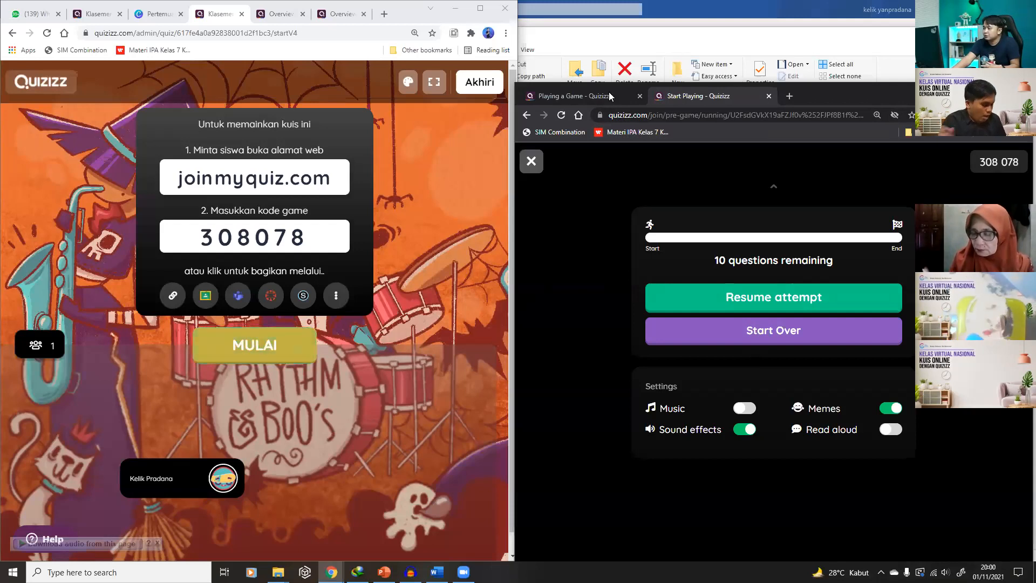
left_click(752, 297)
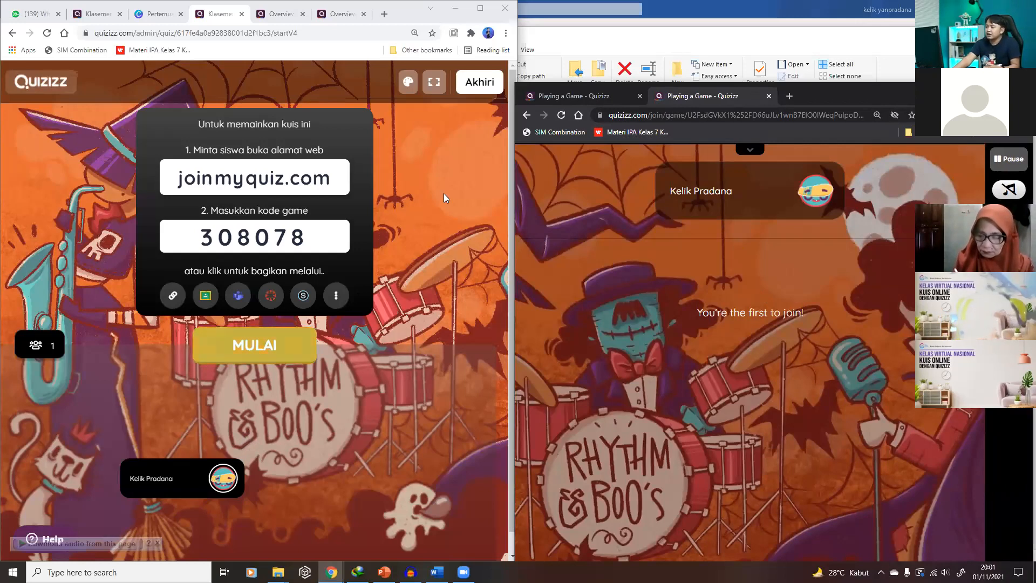
Copy the join link again and start the live game for joined players
left_click(173, 295)
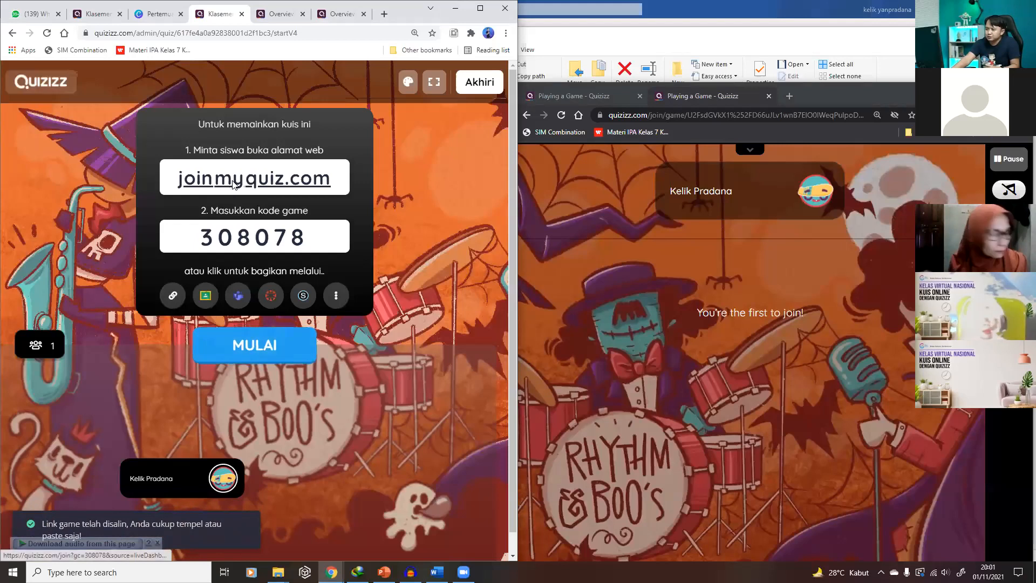
right_click(232, 181)
left_click(280, 270)
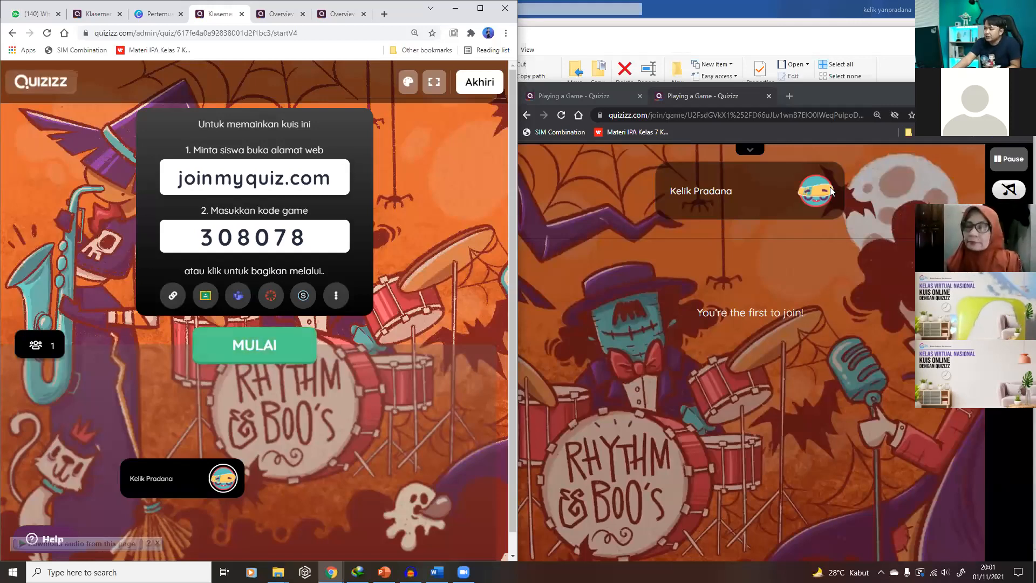
left_click(262, 349)
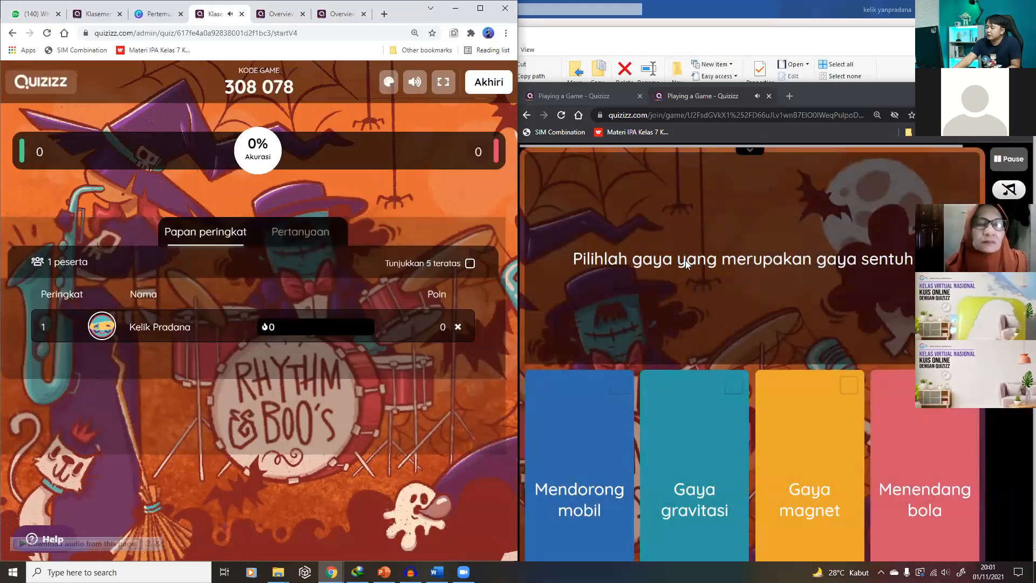
Answer the first question with Menendang bola and Mendorong mobil
left_click(846, 388)
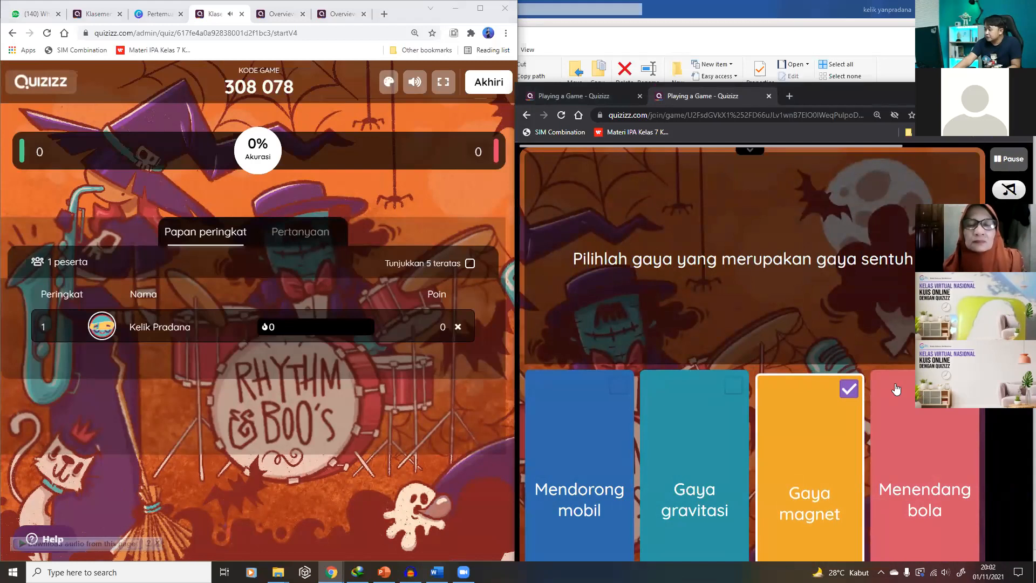
left_click(897, 389)
left_click(850, 393)
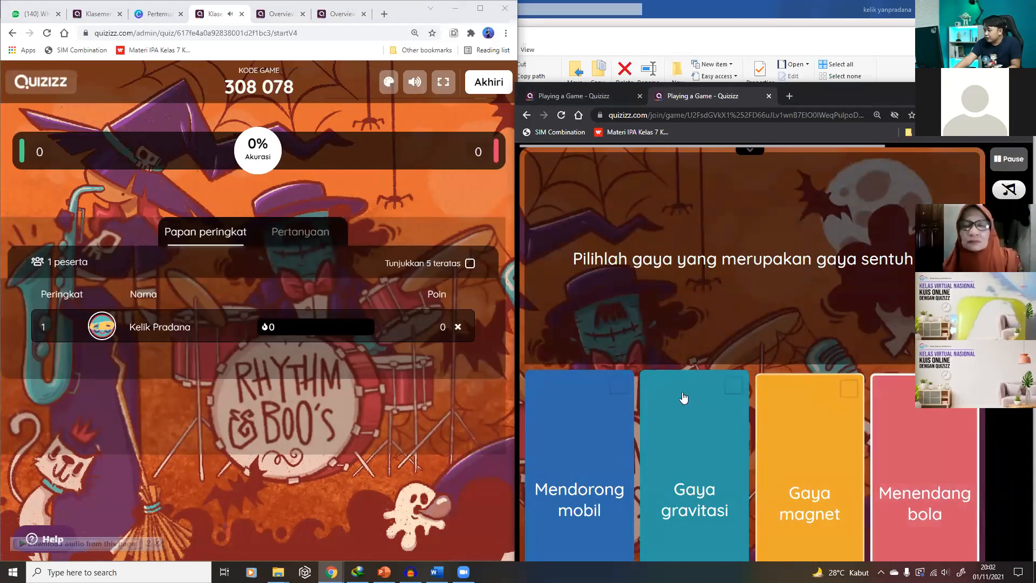
left_click(624, 388)
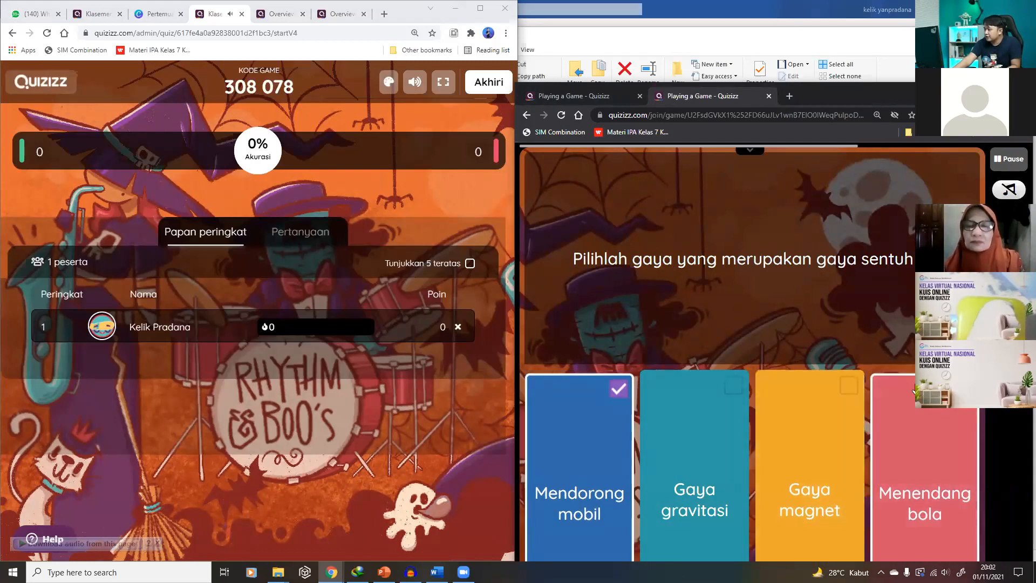
left_click(911, 398)
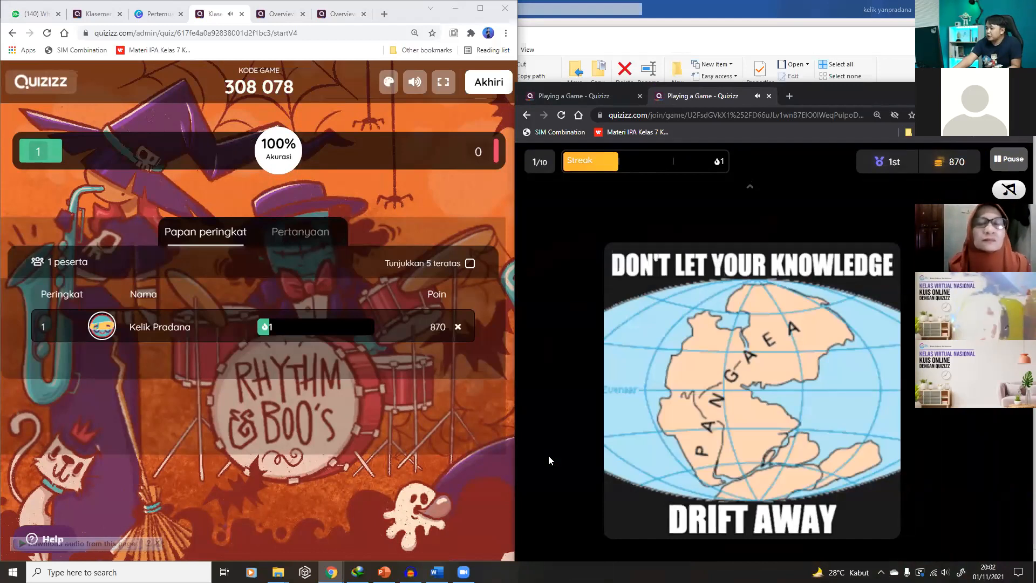
Mute the host sound and answer Impuls, 15, and Gaya Normal
left_click(421, 84)
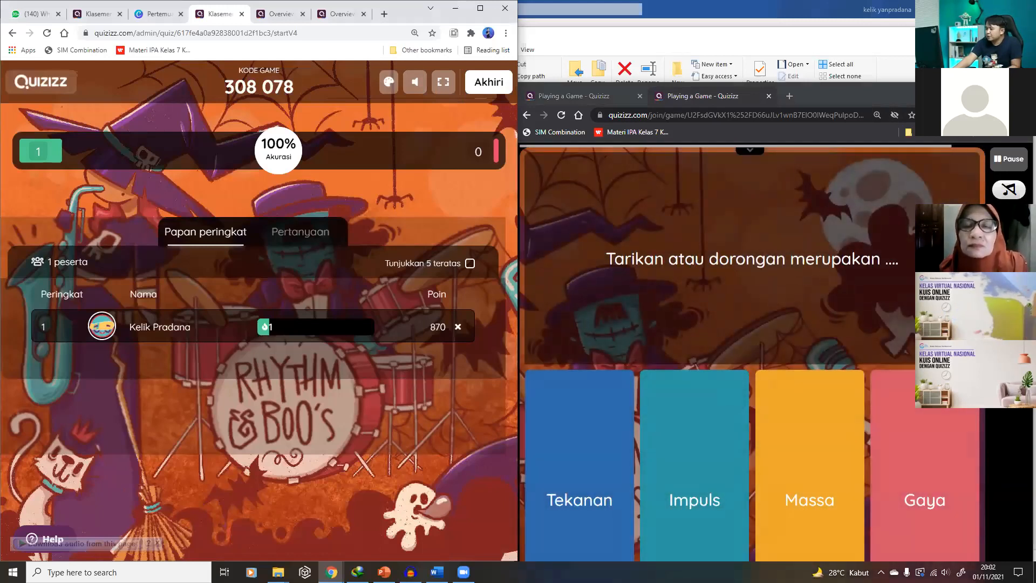
left_click(700, 451)
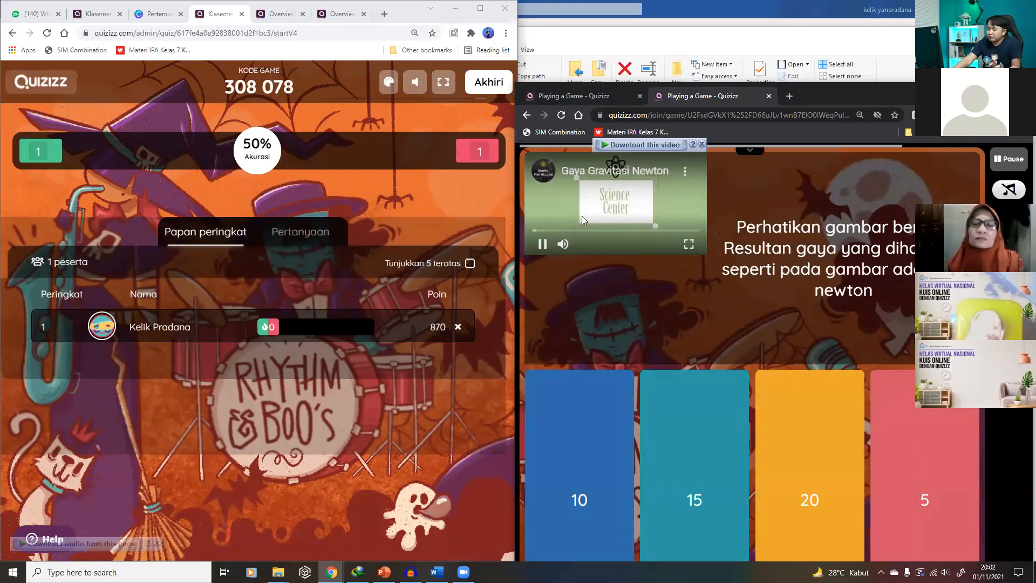
left_click(704, 470)
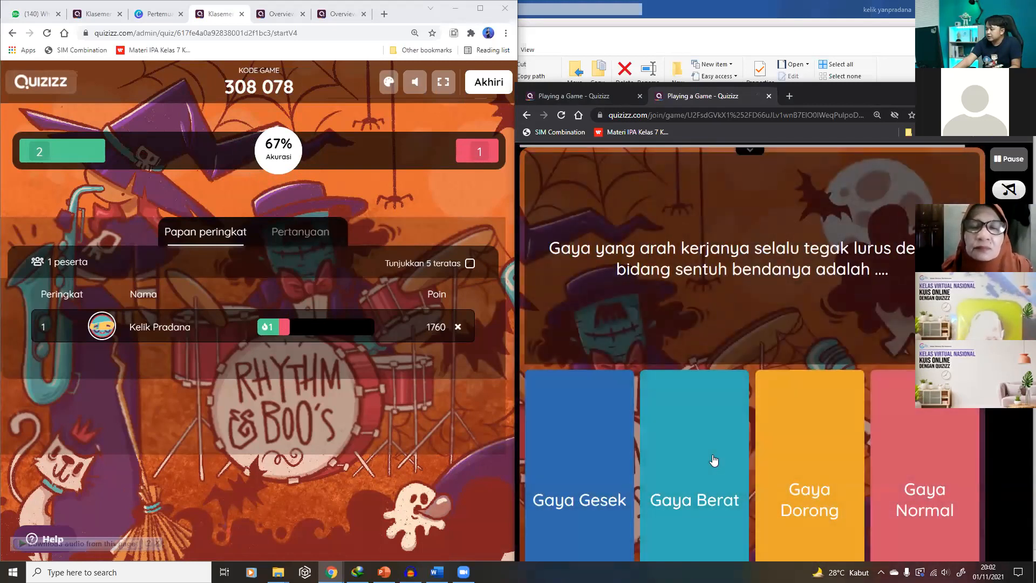
left_click(909, 480)
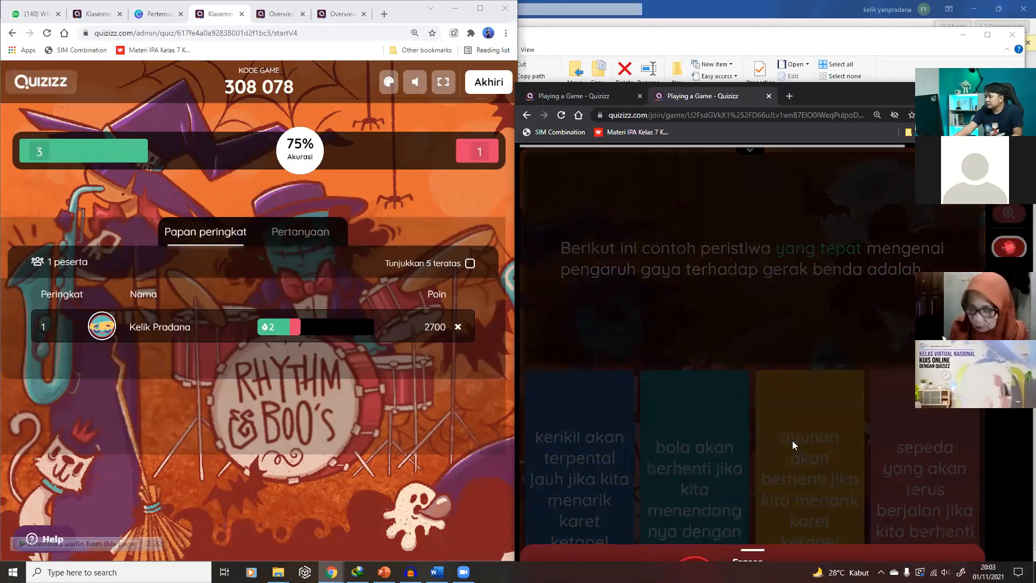
Bring the player's quiz window back to the front and move it higher
left_click(874, 33)
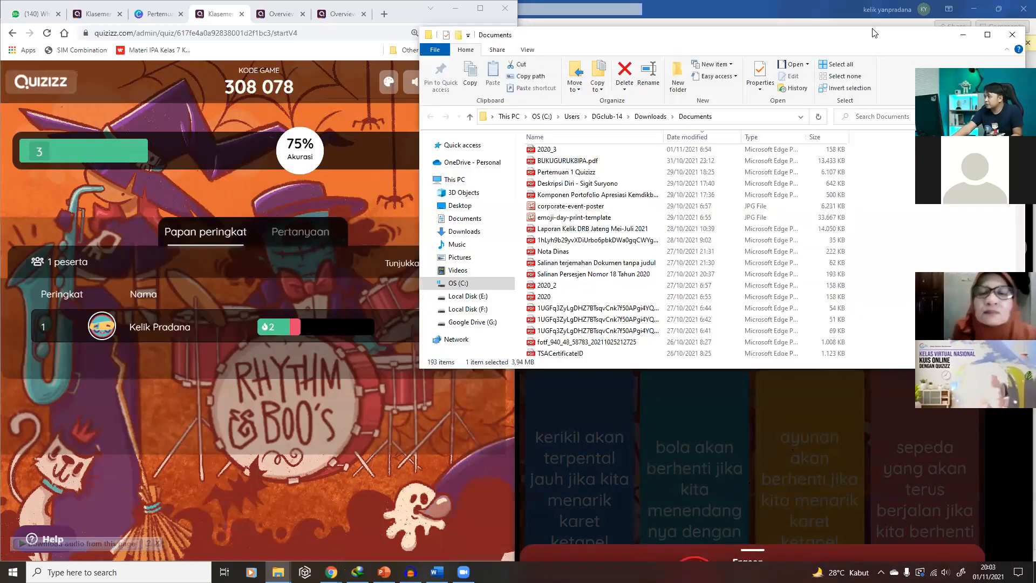
left_click(824, 418)
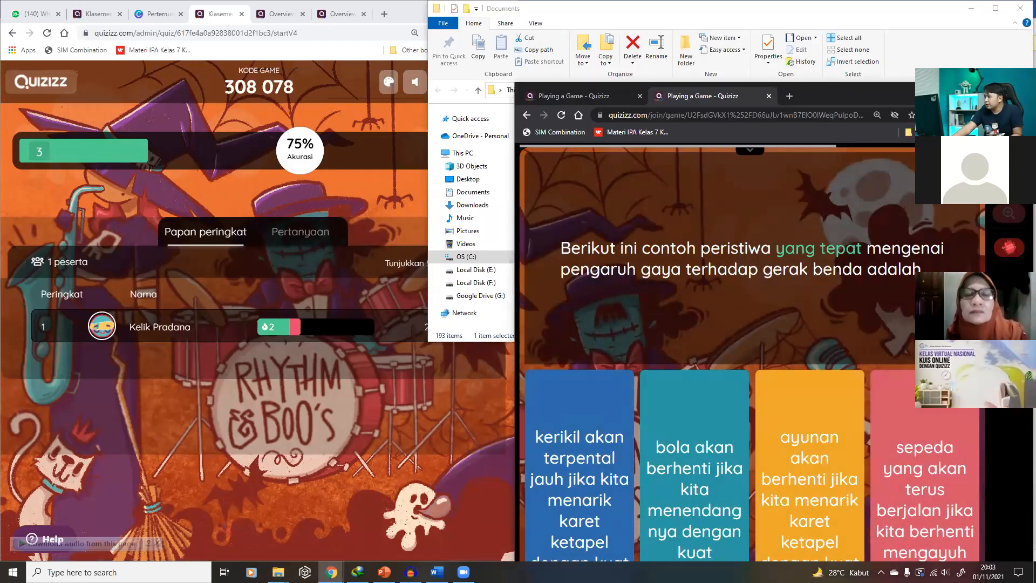
left_click_drag(930, 97, 936, 18)
left_click(1015, 170)
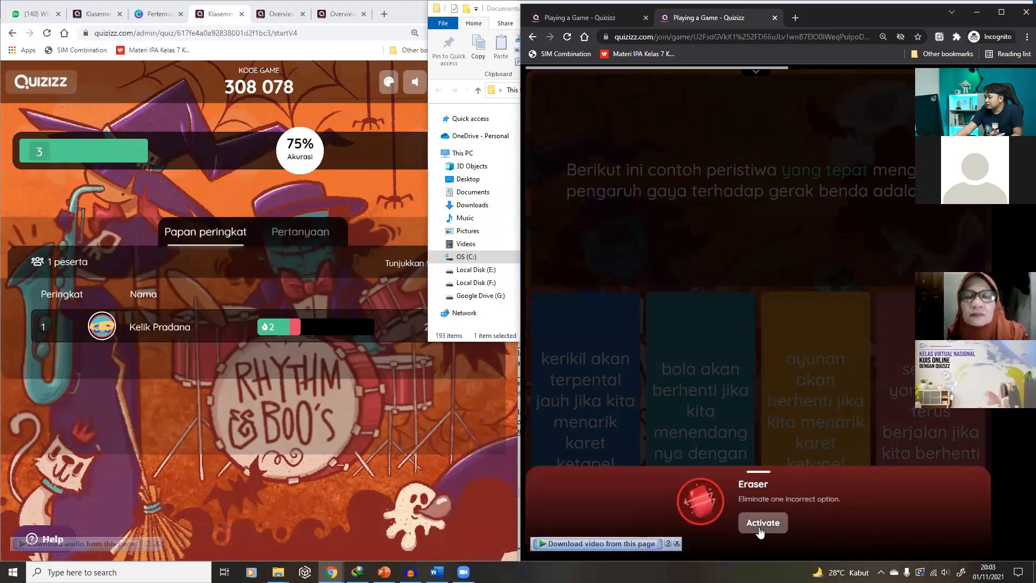
Use Eraser, pick the slingshot pebble, send feedback 'Asik pak', answer Isaac Newton, Gaya Gesek, Salah
left_click(759, 531)
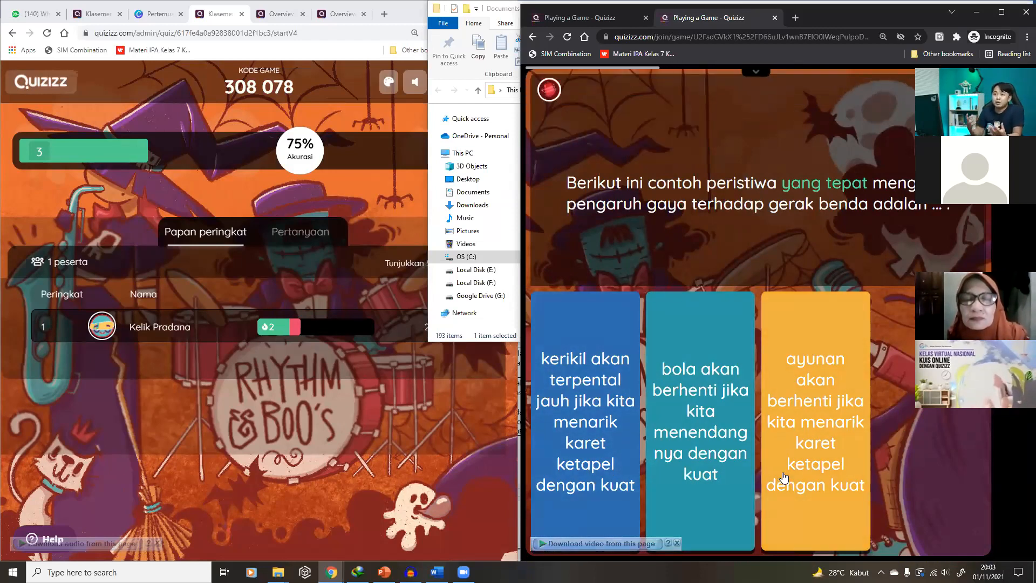
left_click(605, 453)
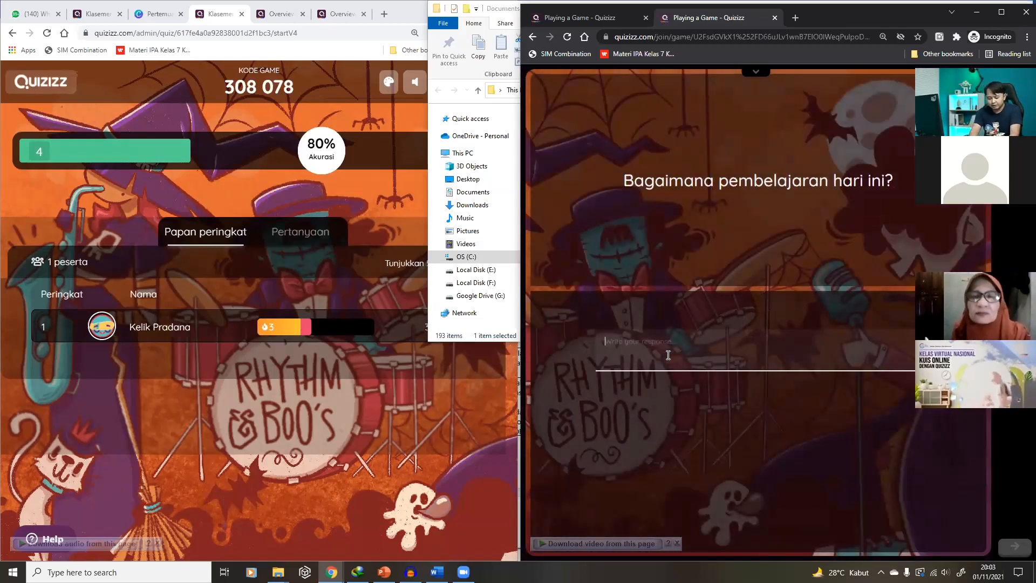
type("Asik pak")
left_click(1009, 544)
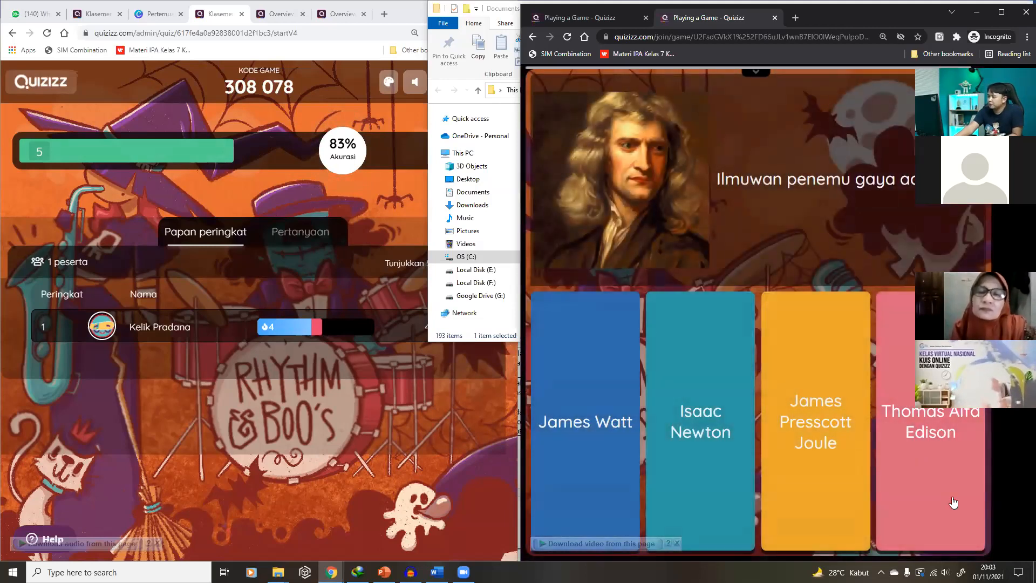
left_click(701, 379)
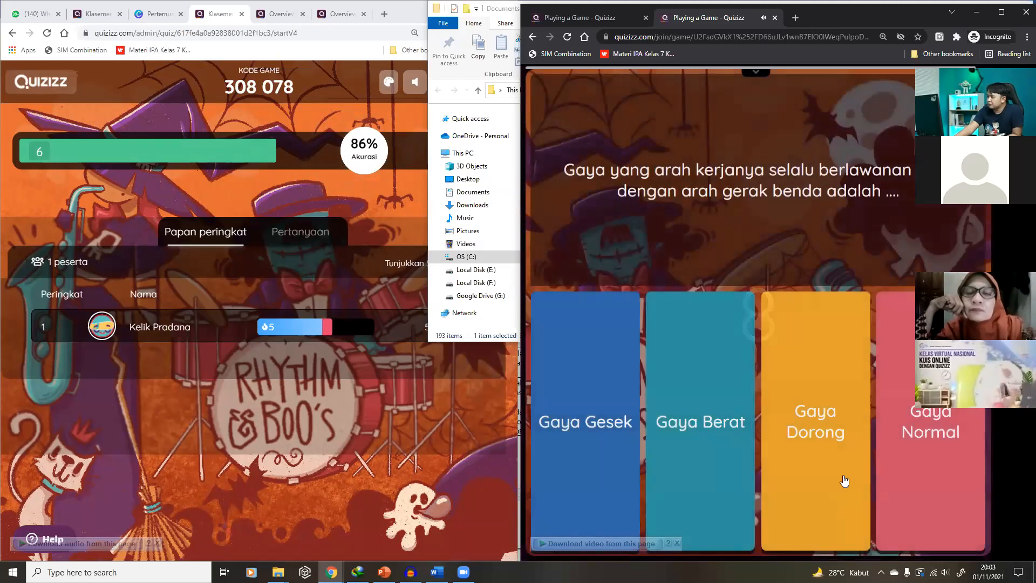
left_click(576, 422)
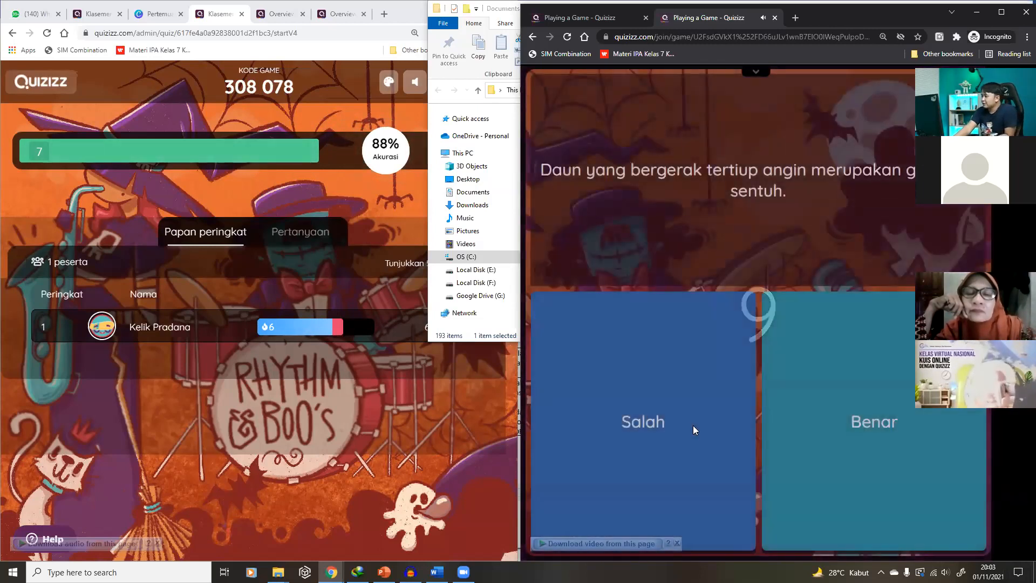
left_click(694, 428)
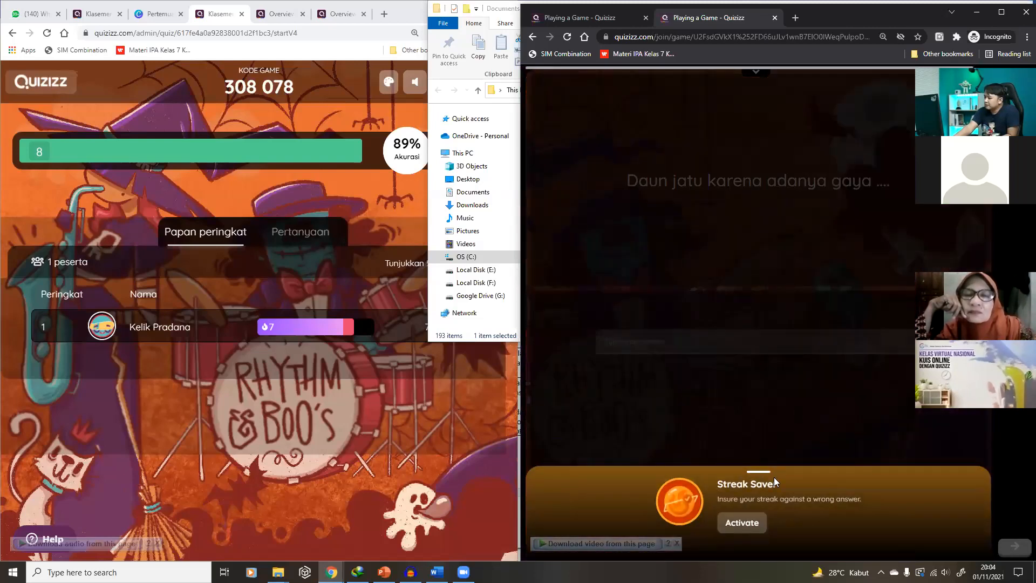
Answer 'gravitasi', activate the Streak Saver, and choose Gaya on the last question
left_click(768, 412)
left_click(707, 334)
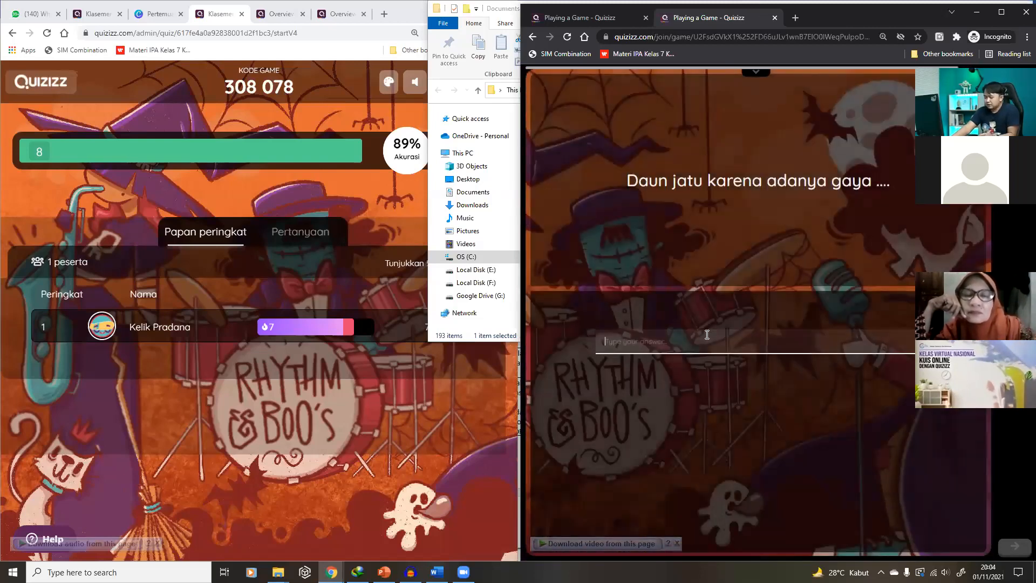
type("grav")
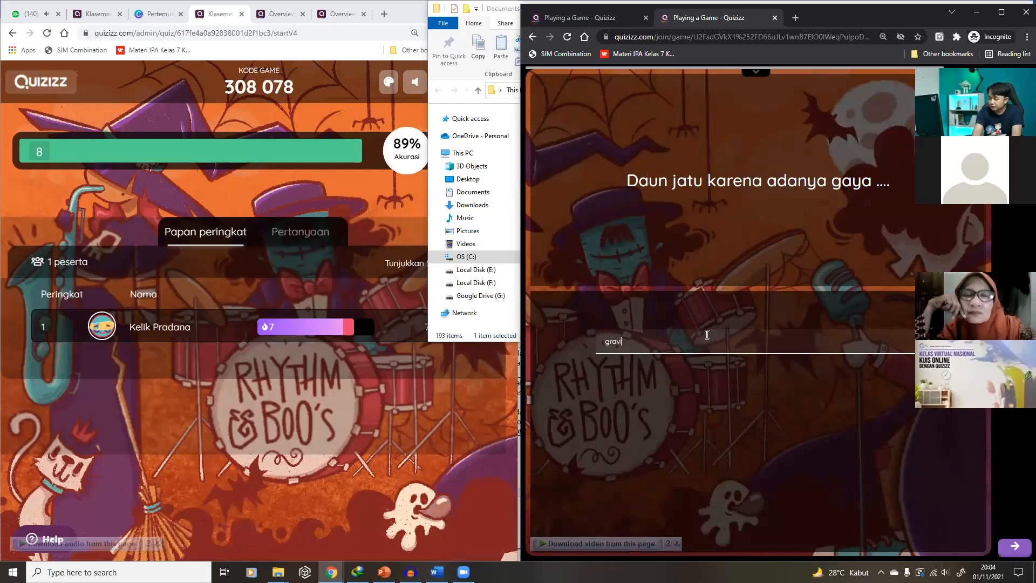
type("itasi")
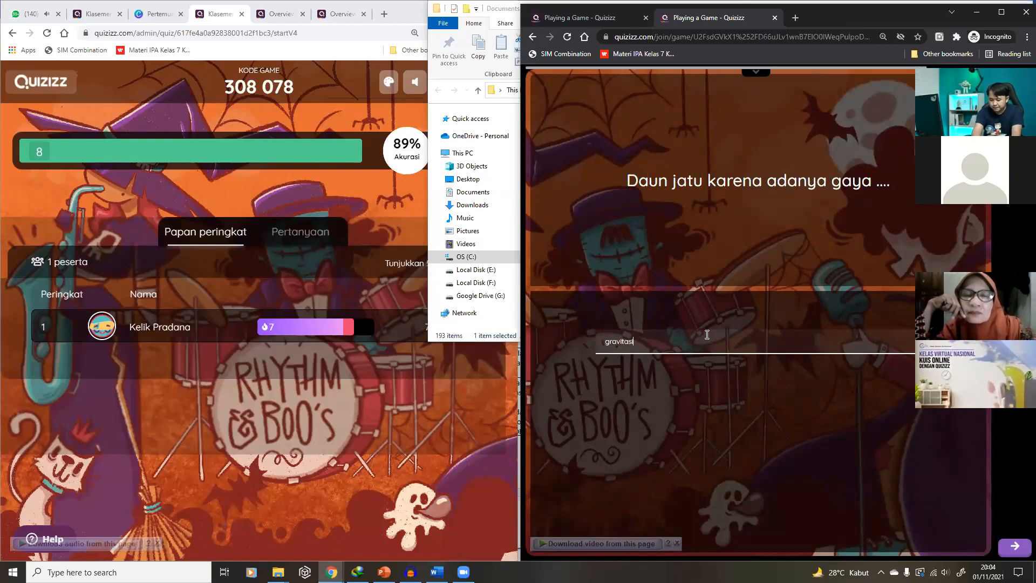
key("Return")
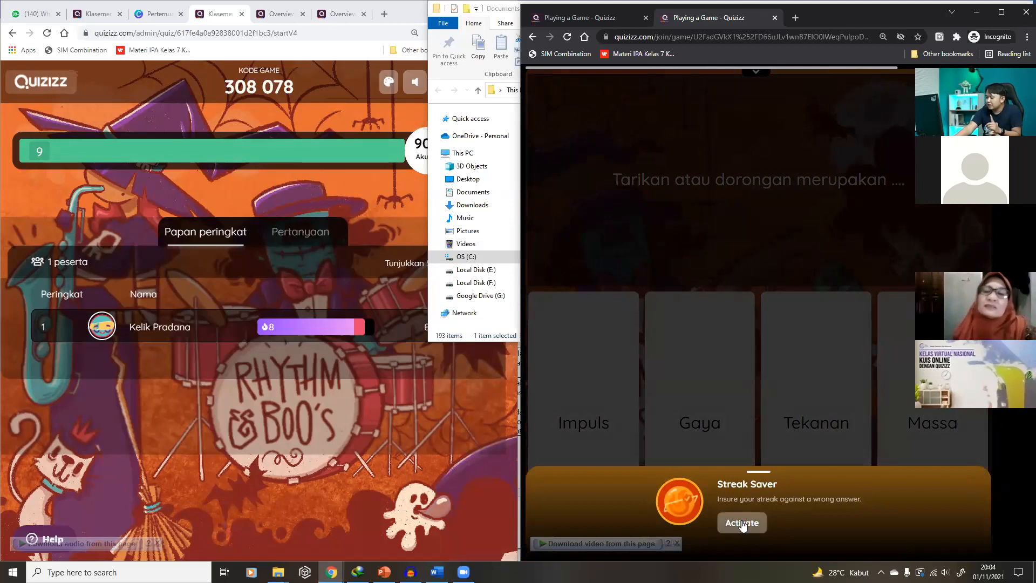
left_click(742, 523)
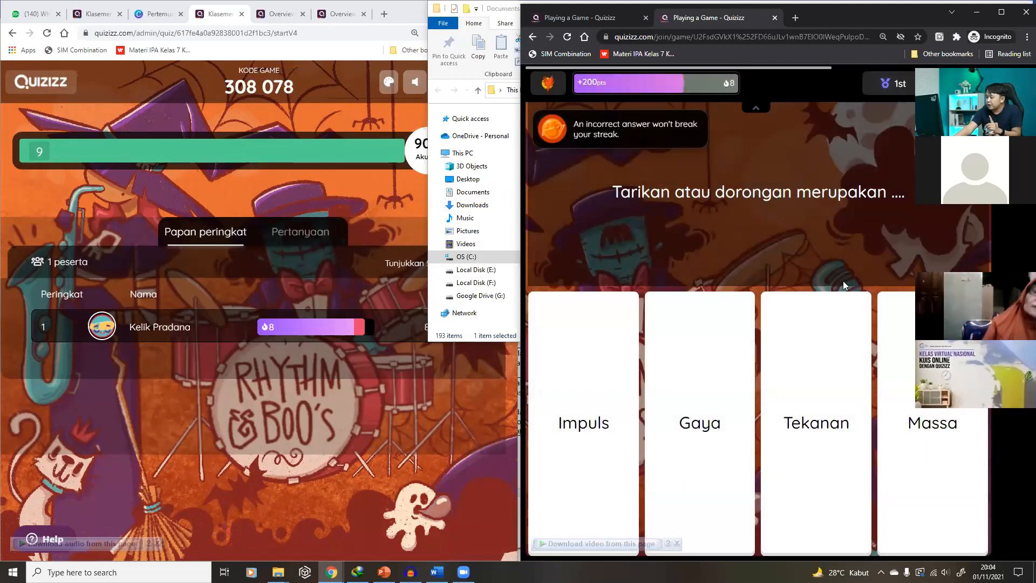
left_click(692, 426)
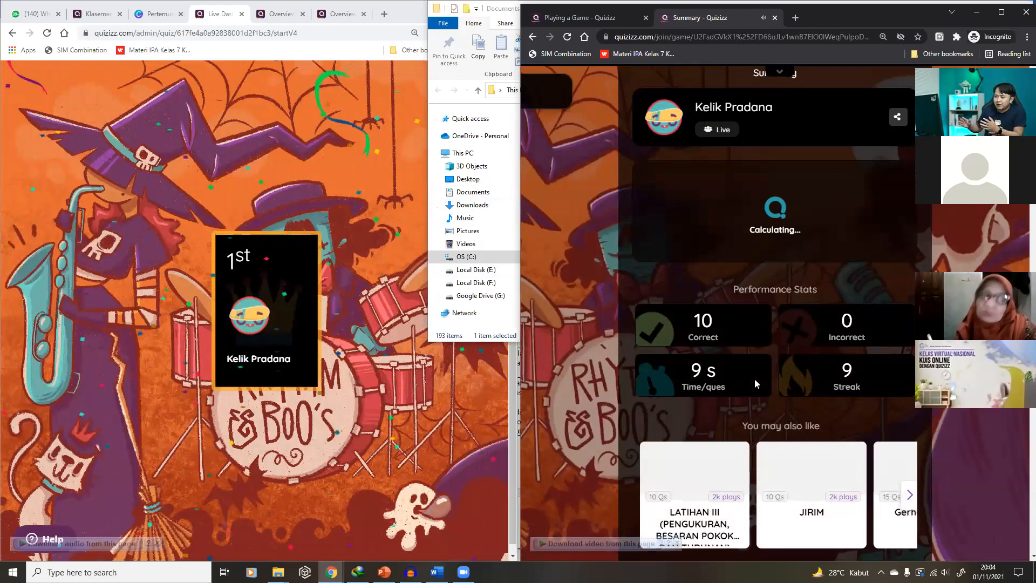
Bring the host's Live Dashboard summary showing 9490 (100%) to the front
left_click(379, 113)
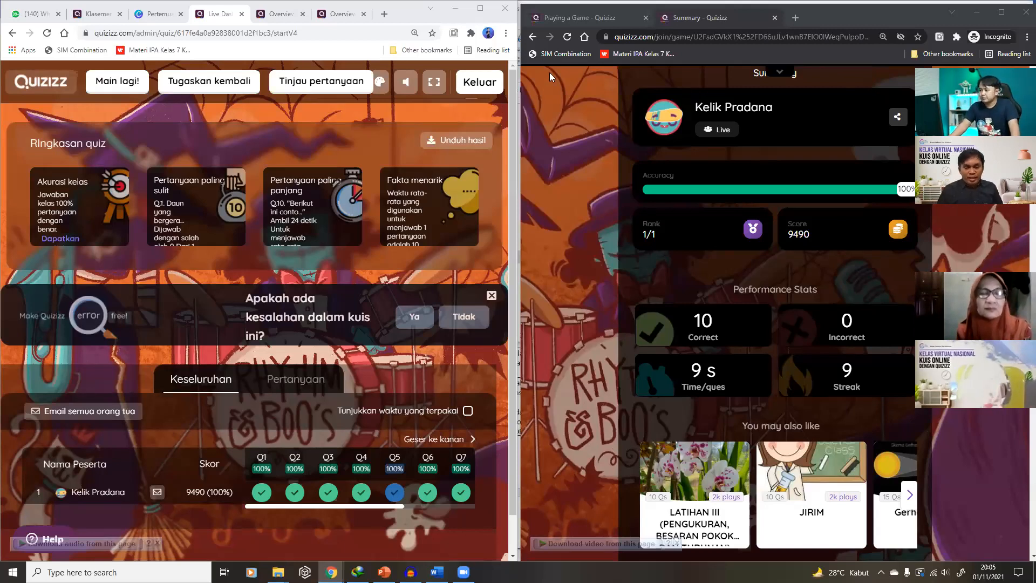
left_click(380, 92)
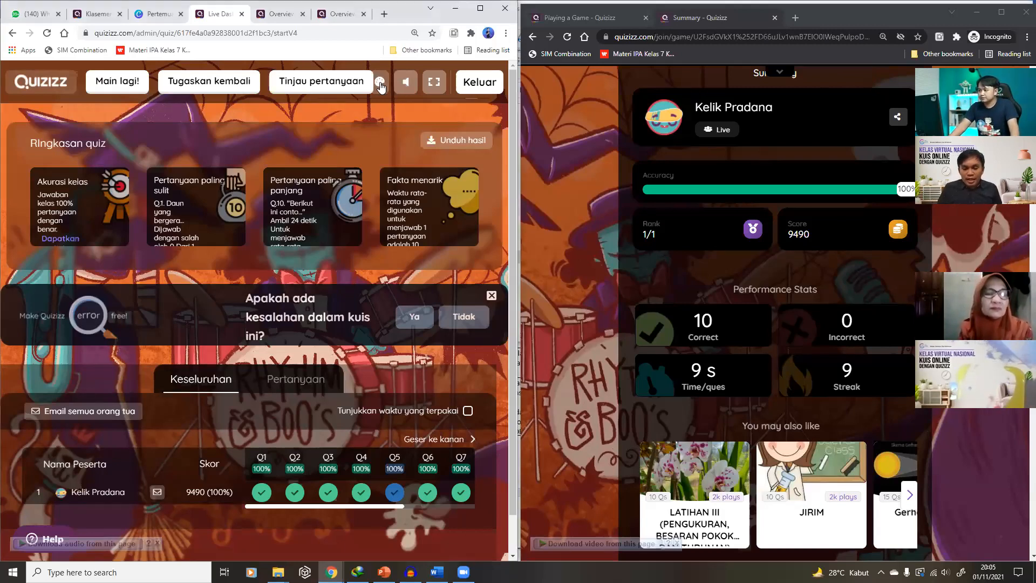
left_click(380, 87)
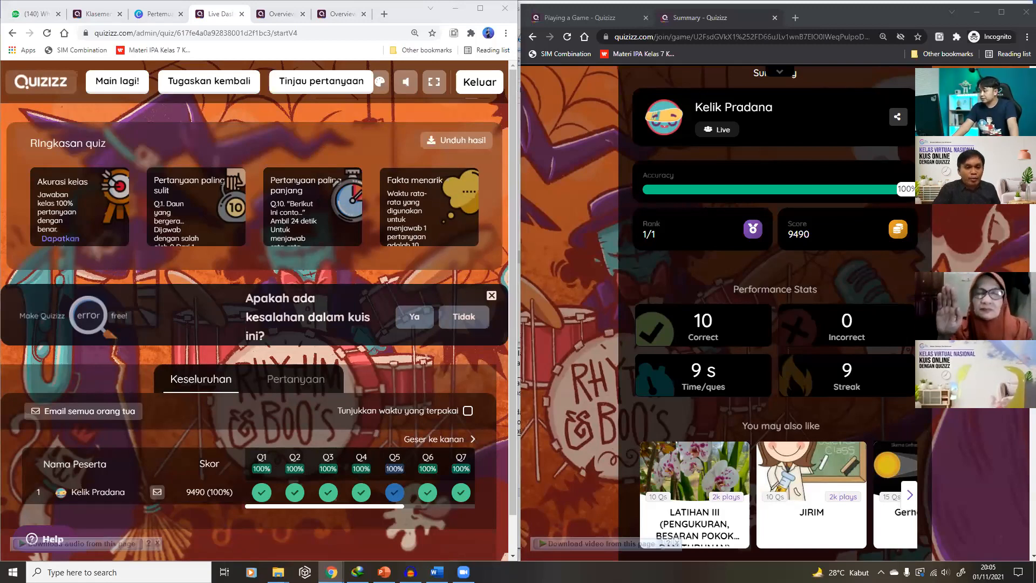
left_click(934, 204)
left_click(901, 207)
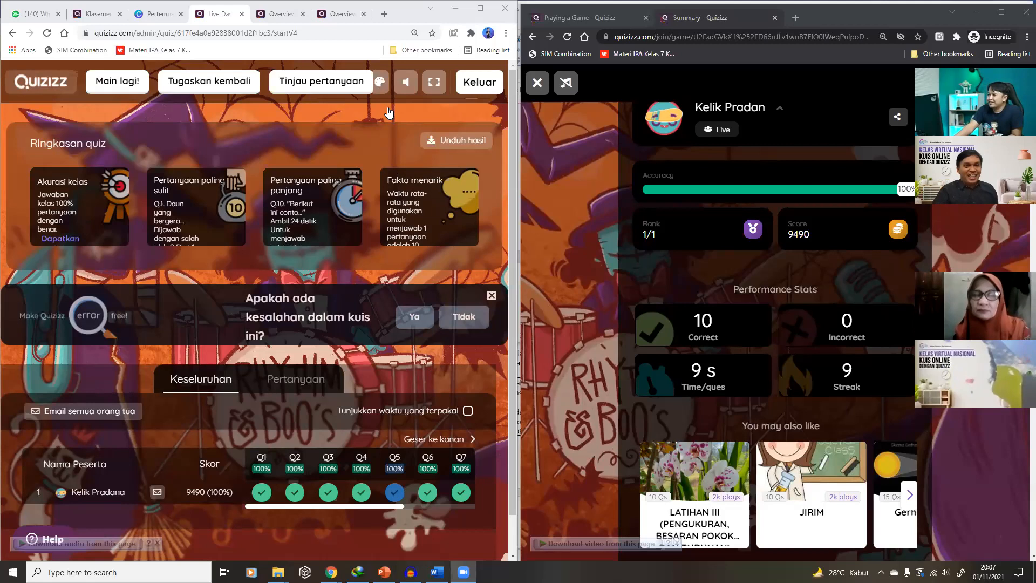
Try the Synthwave, Winter, Nineties and Back to school themes on the summary page
left_click(382, 85)
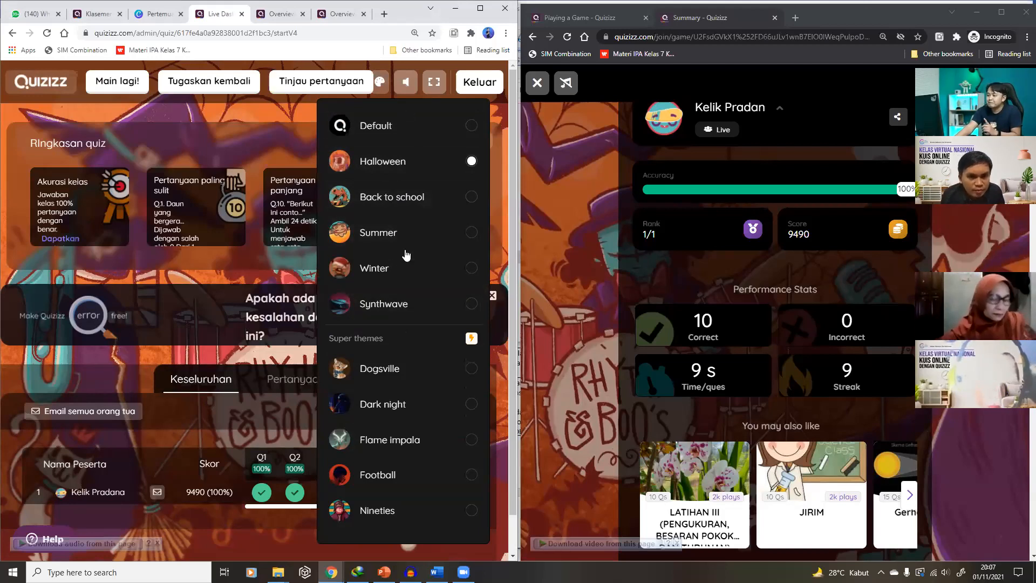
left_click(412, 303)
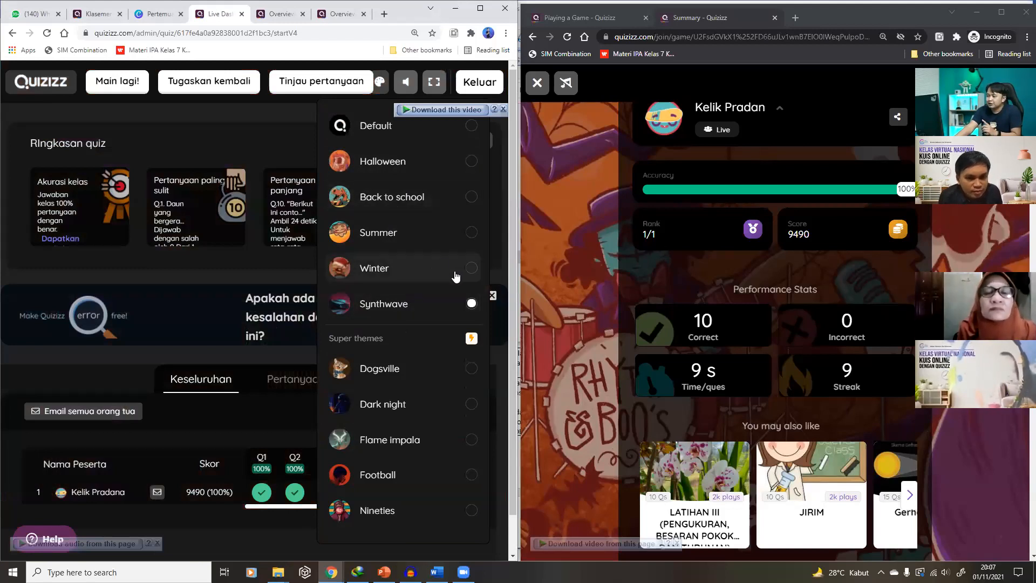
left_click(402, 83)
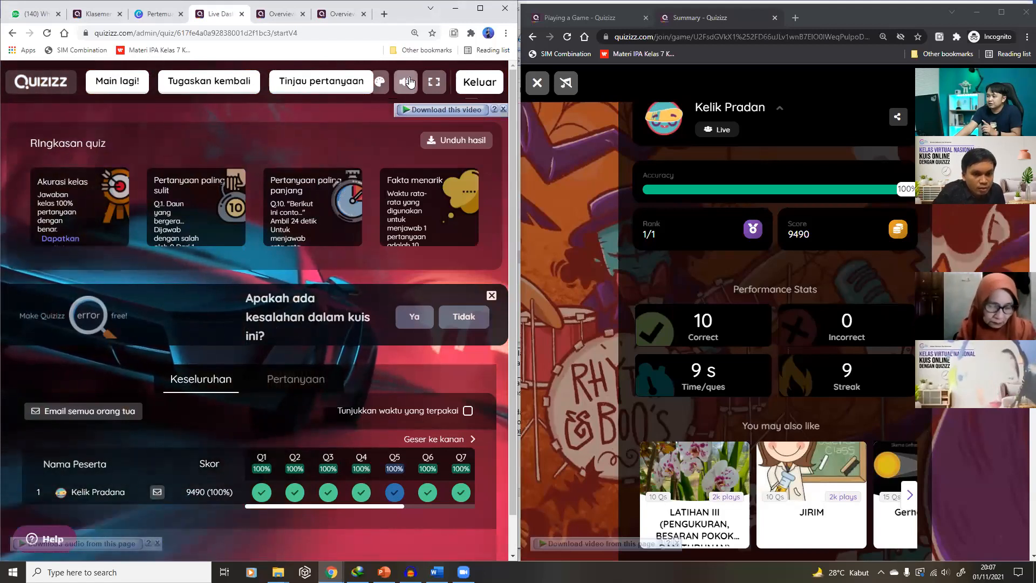
left_click(380, 83)
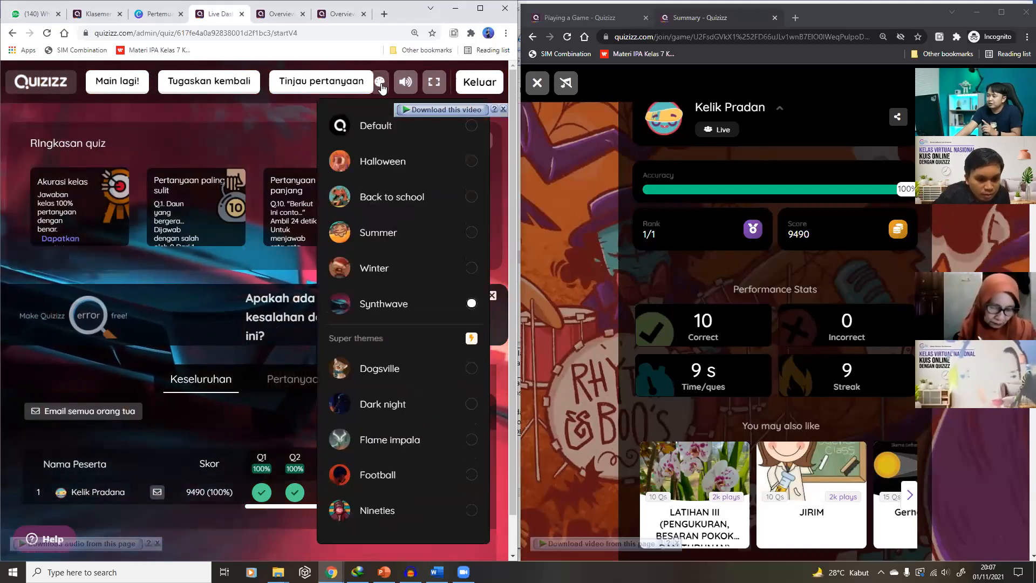
left_click(459, 268)
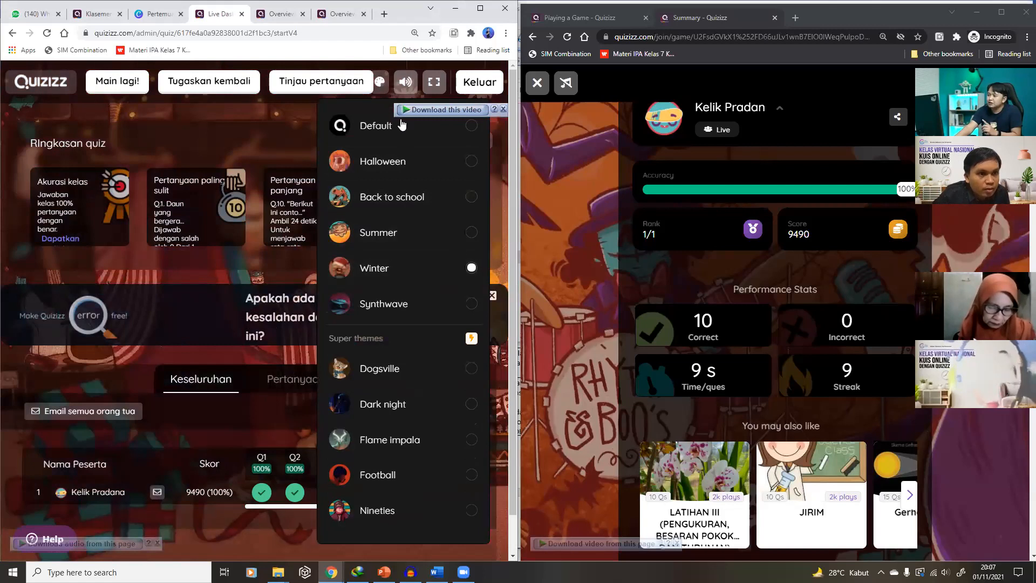
left_click(389, 61)
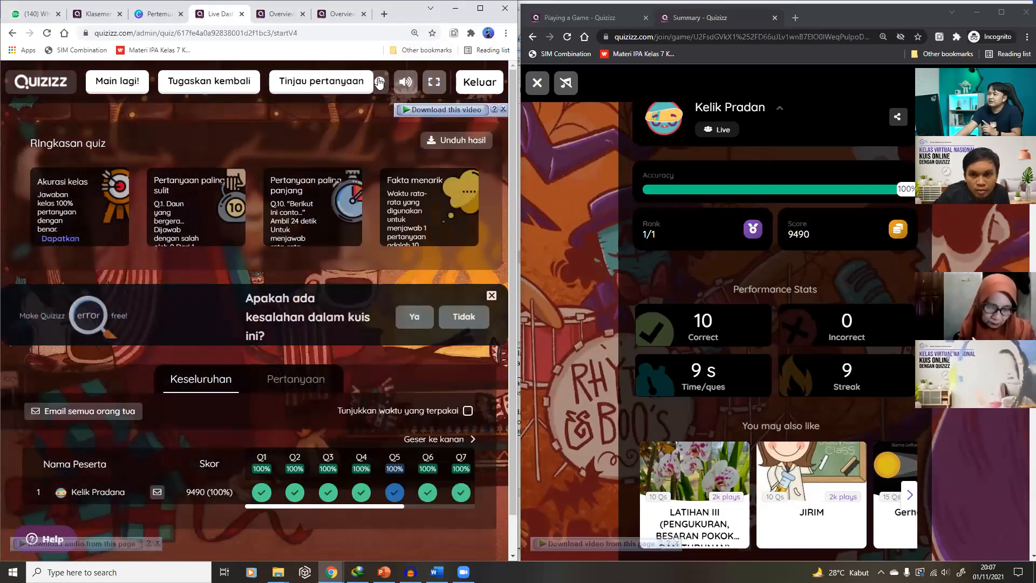
left_click(379, 82)
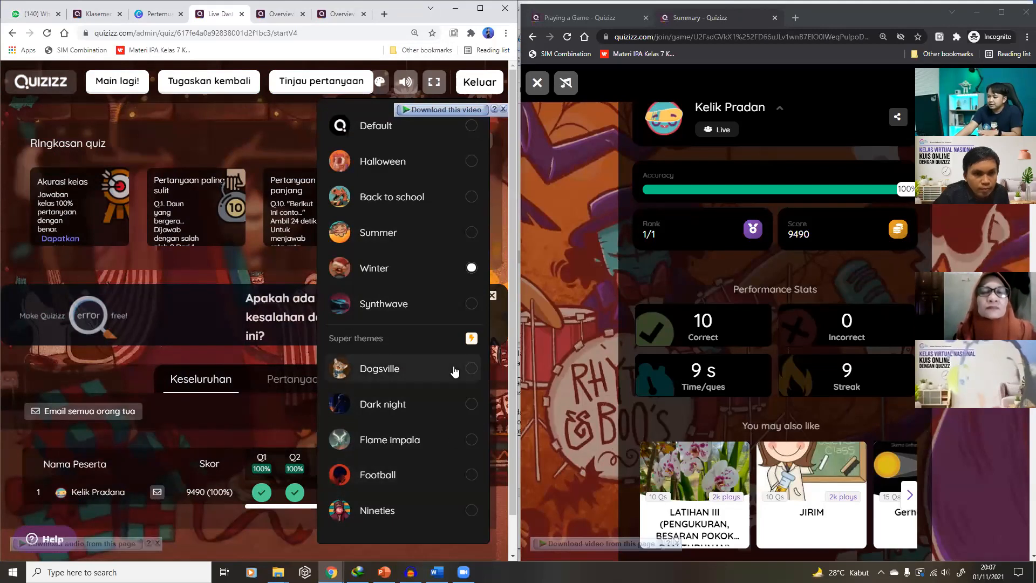
left_click(444, 518)
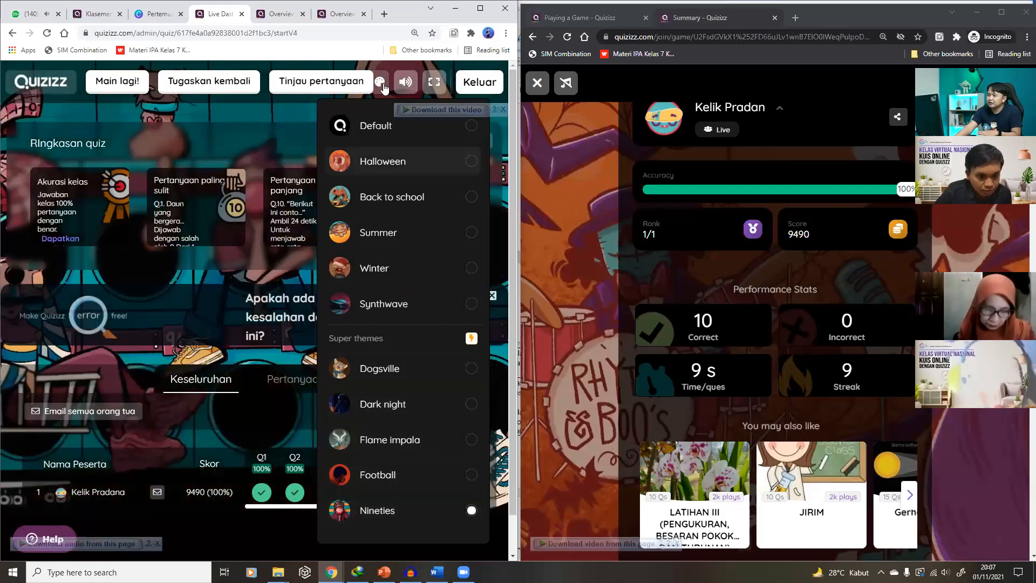
left_click(409, 84)
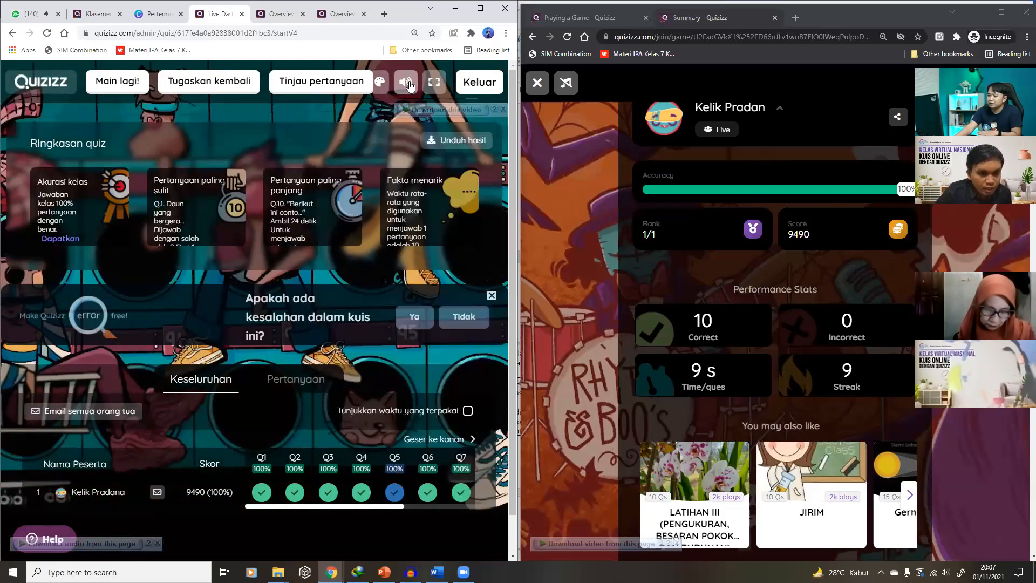
left_click(380, 82)
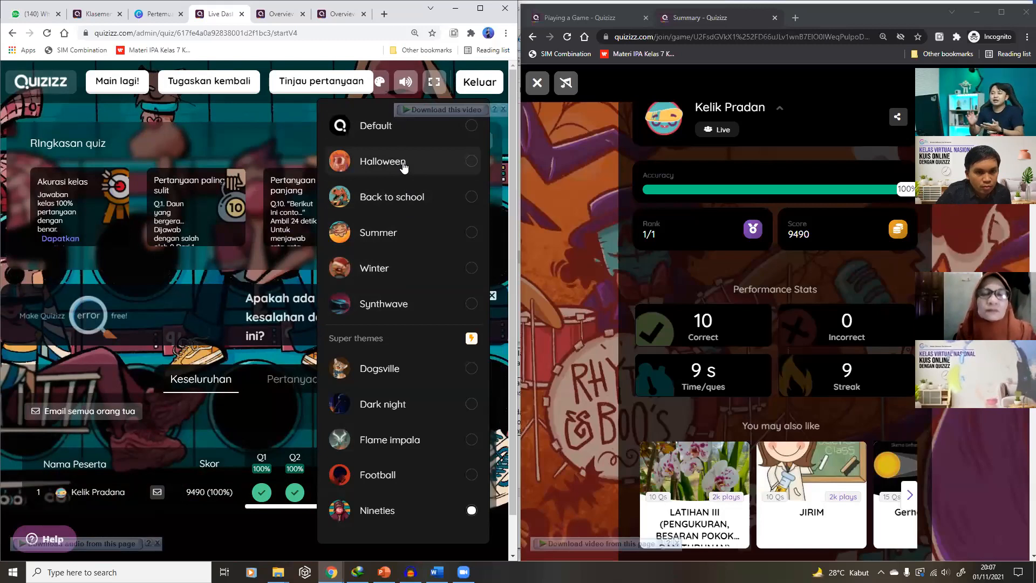
left_click(412, 196)
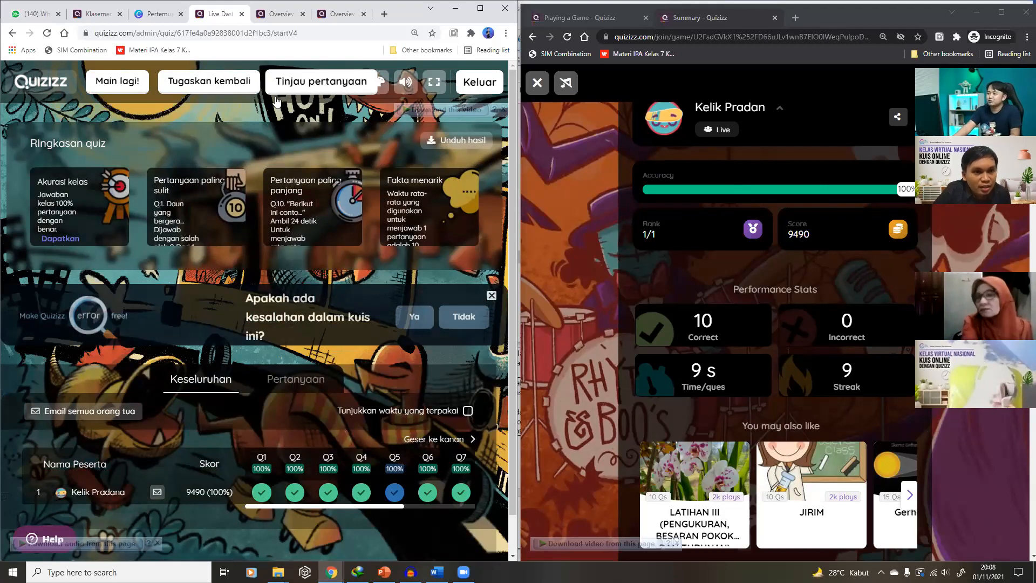
Switch the summary theme to Default, settle on Summer, and return to the quiz list
left_click(381, 84)
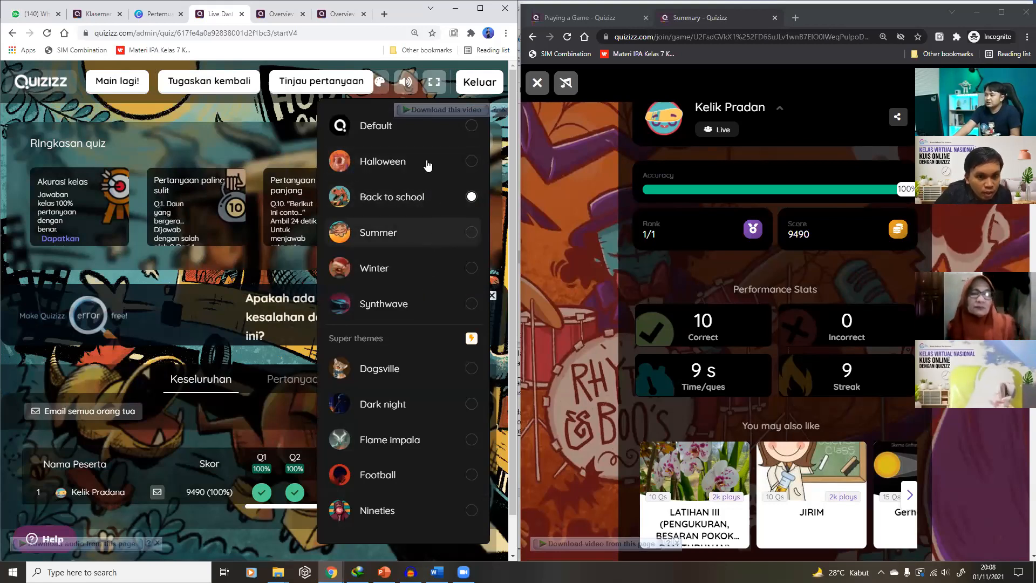
left_click(380, 127)
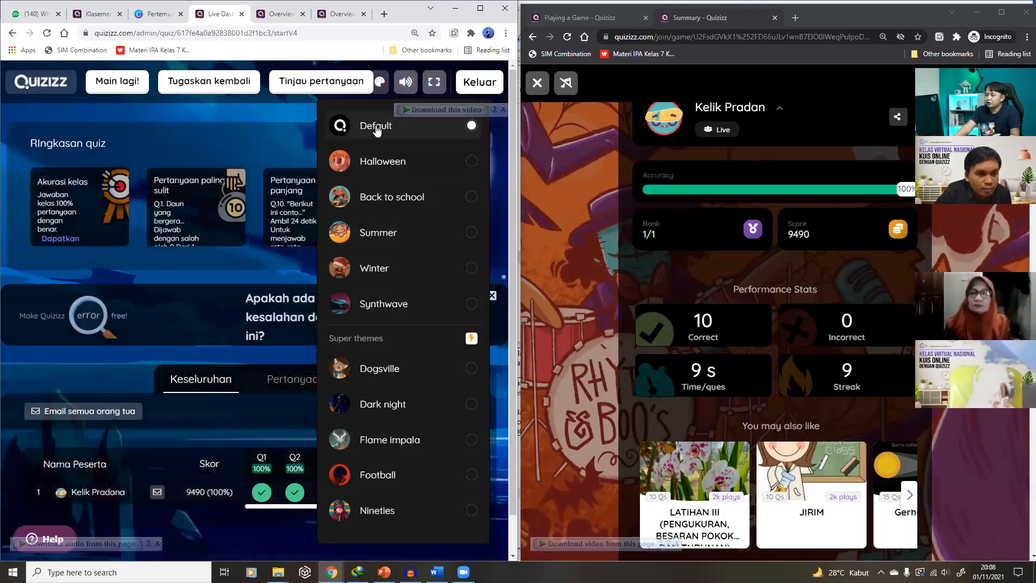
left_click(284, 111)
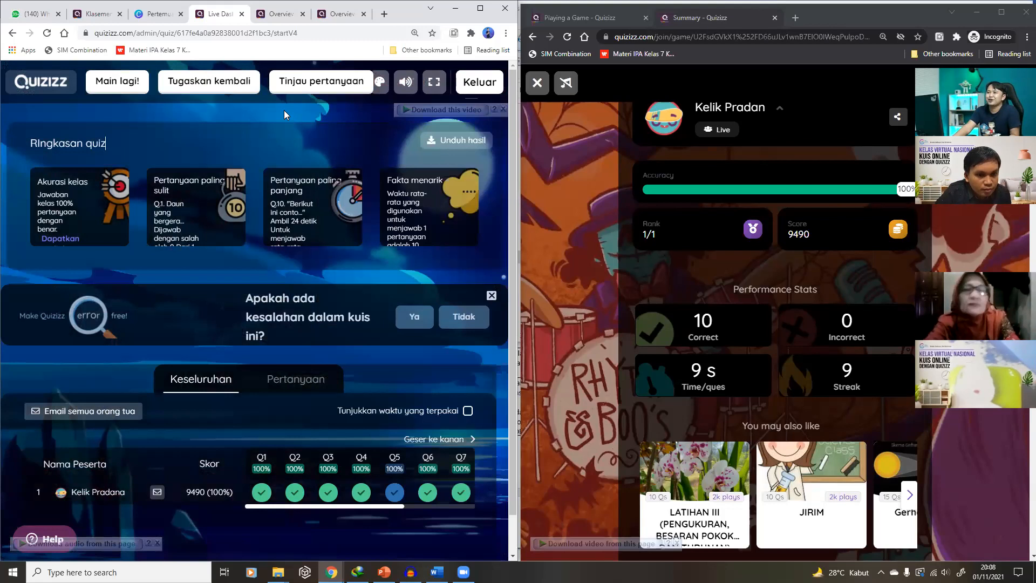
left_click(380, 81)
left_click(445, 231)
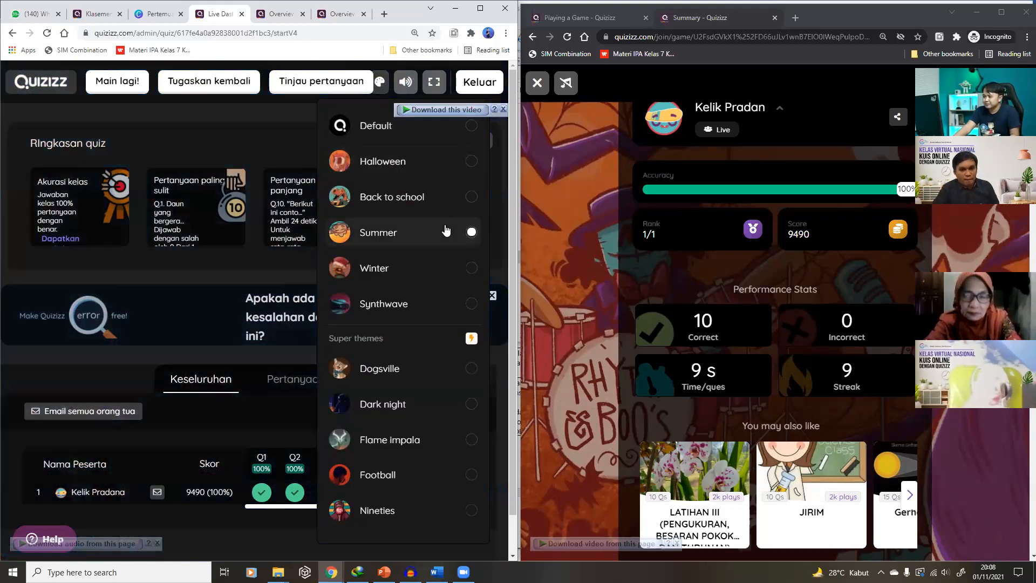
left_click(380, 84)
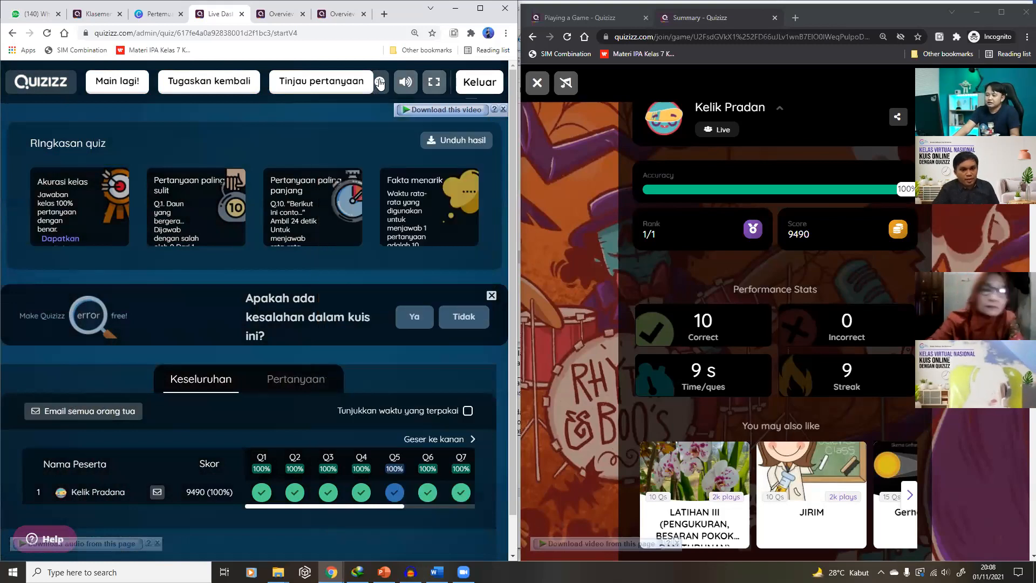
left_click(43, 86)
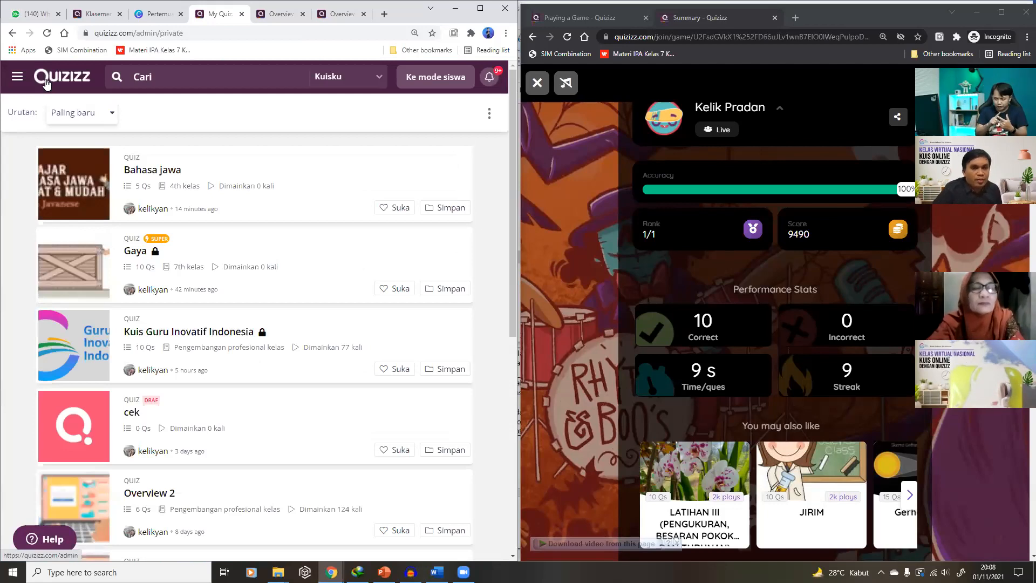
Open the Gaya quiz and start a live session in Klasik mode
left_click(156, 249)
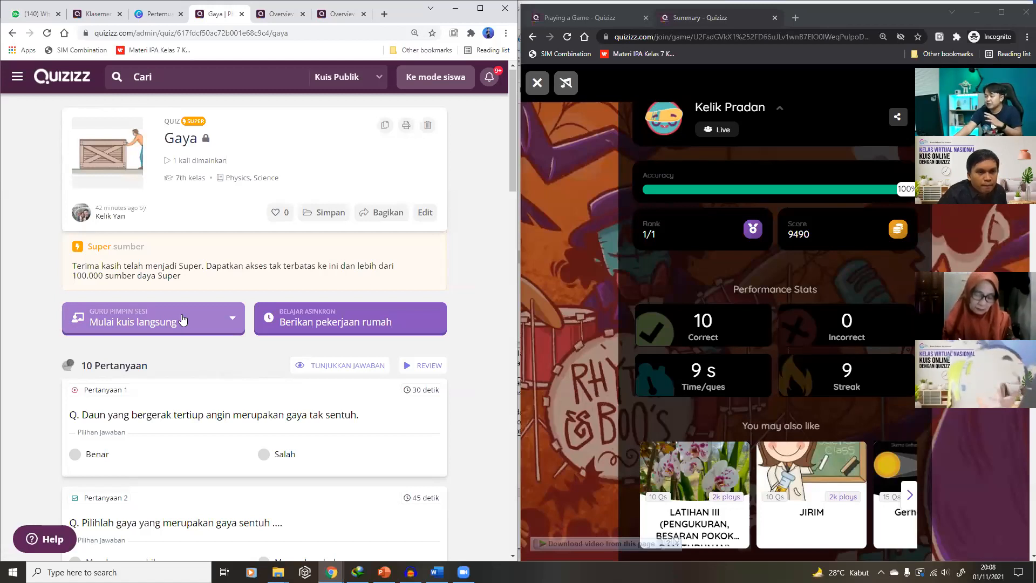
left_click(222, 320)
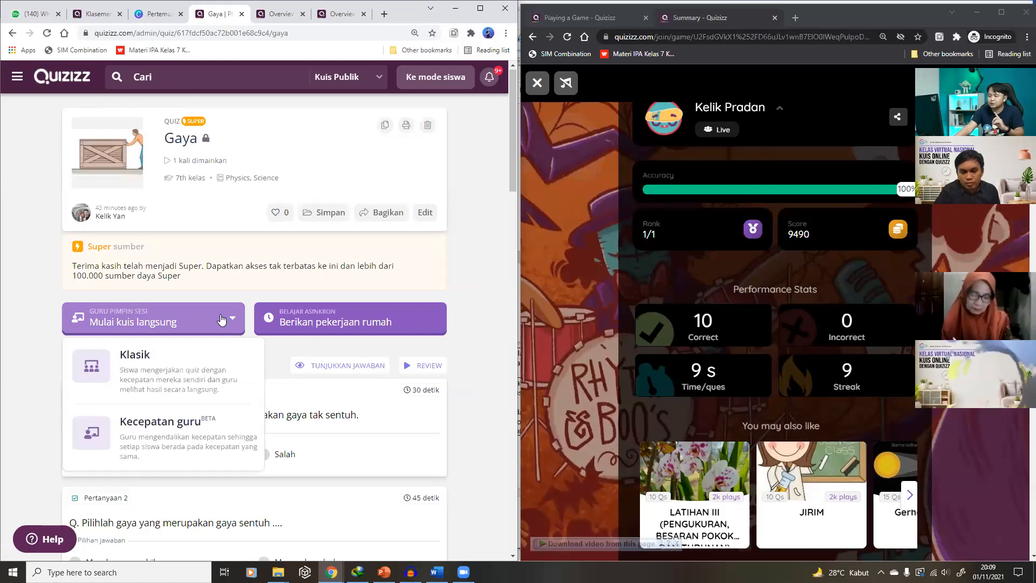
left_click(197, 373)
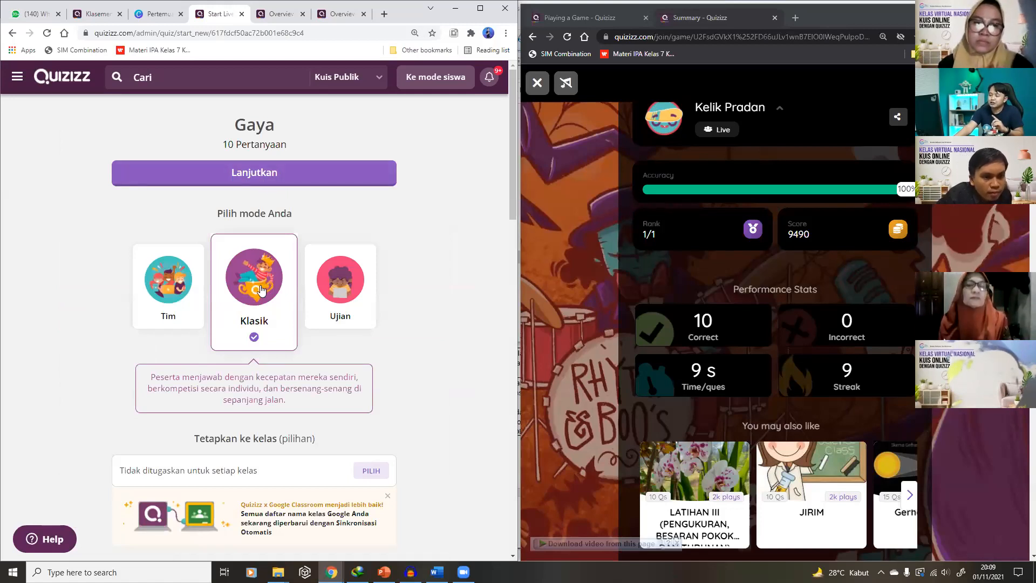
In the advanced settings, toggle Power-ups and Redemption off and back on
scroll(261, 290, "down", 6)
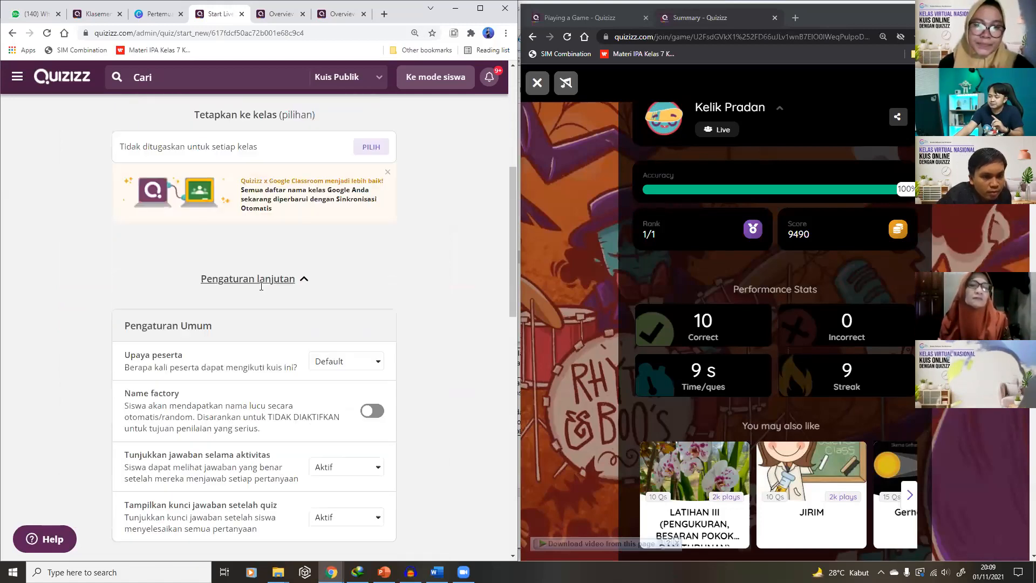
scroll(261, 286, "down", 4)
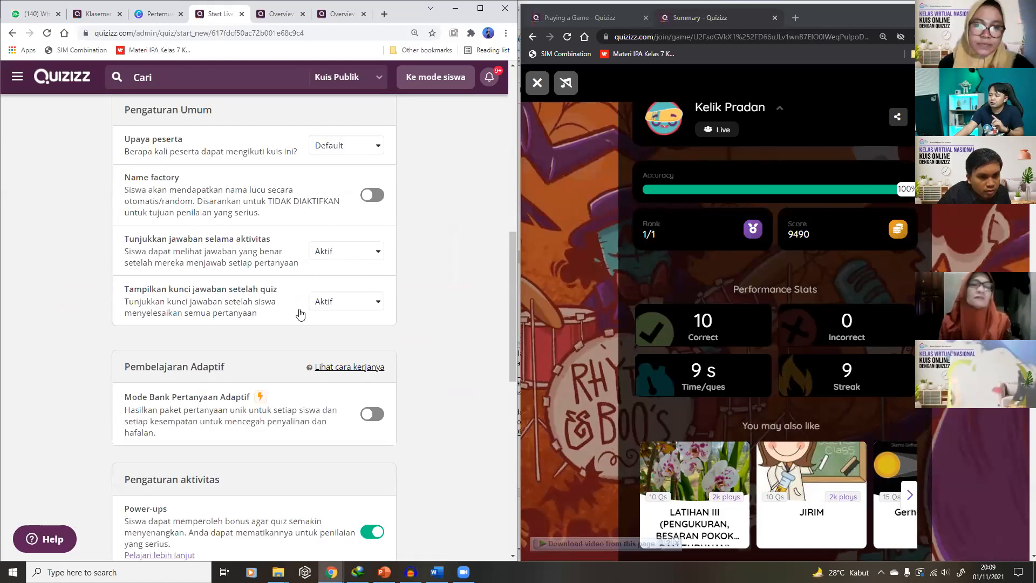
scroll(332, 266, "down", 6)
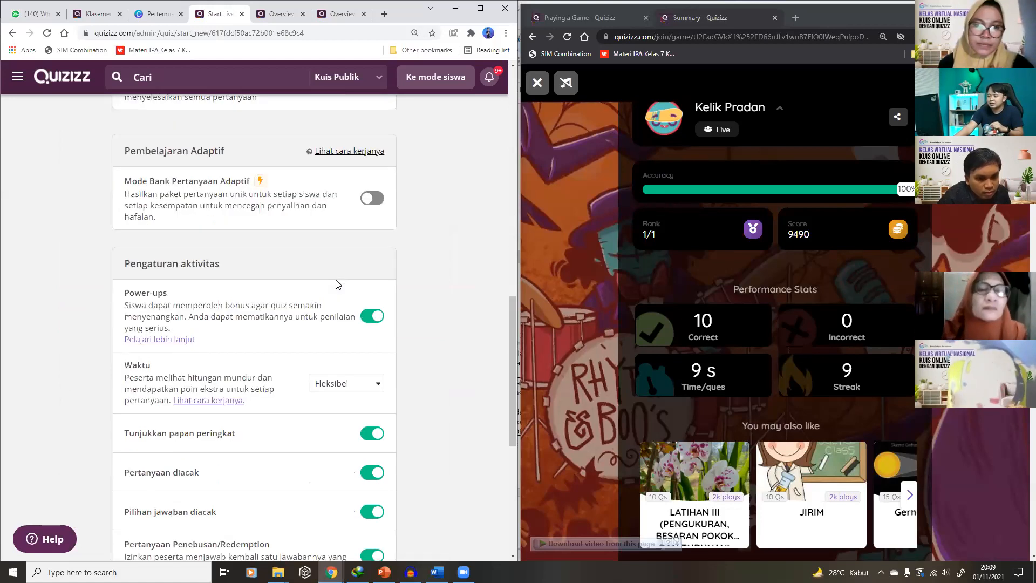
left_click(370, 212)
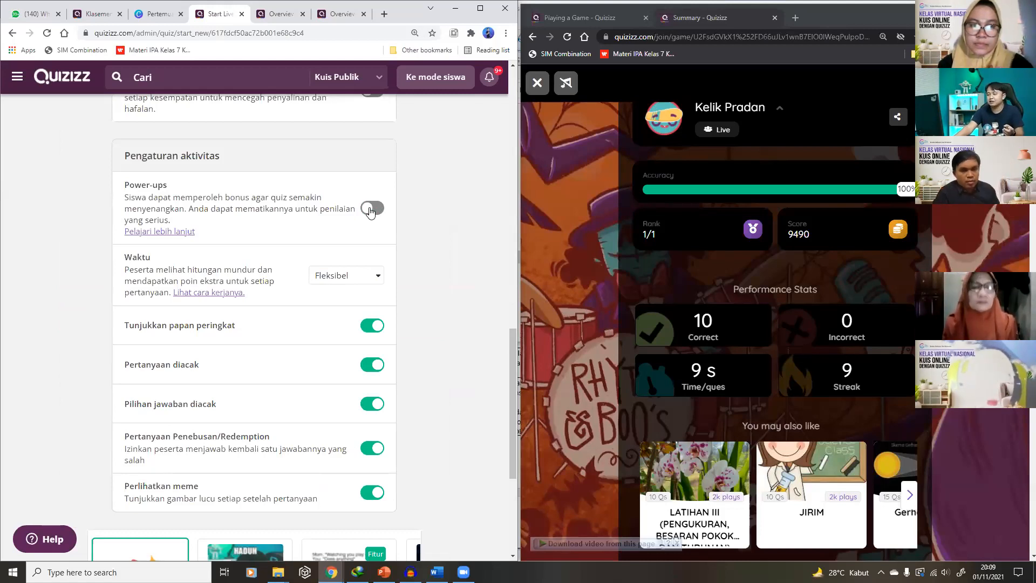
left_click(370, 212)
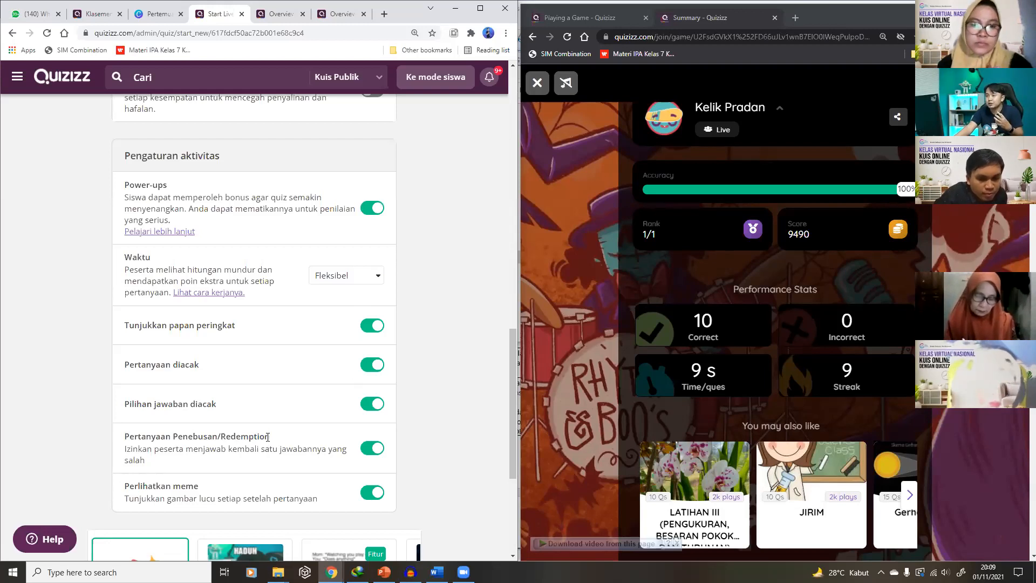
left_click(367, 449)
left_click(367, 449)
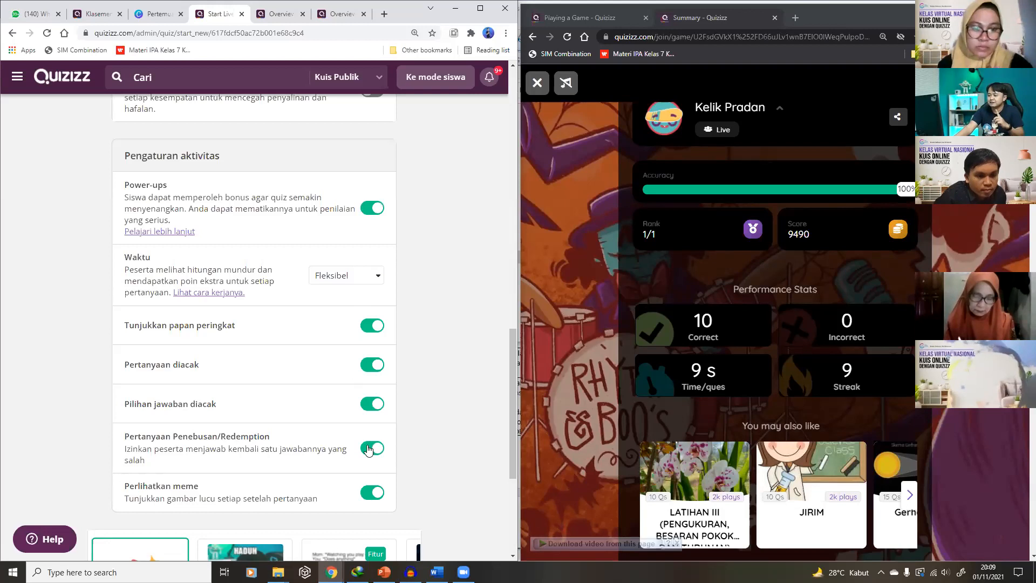
left_click(368, 448)
left_click(368, 449)
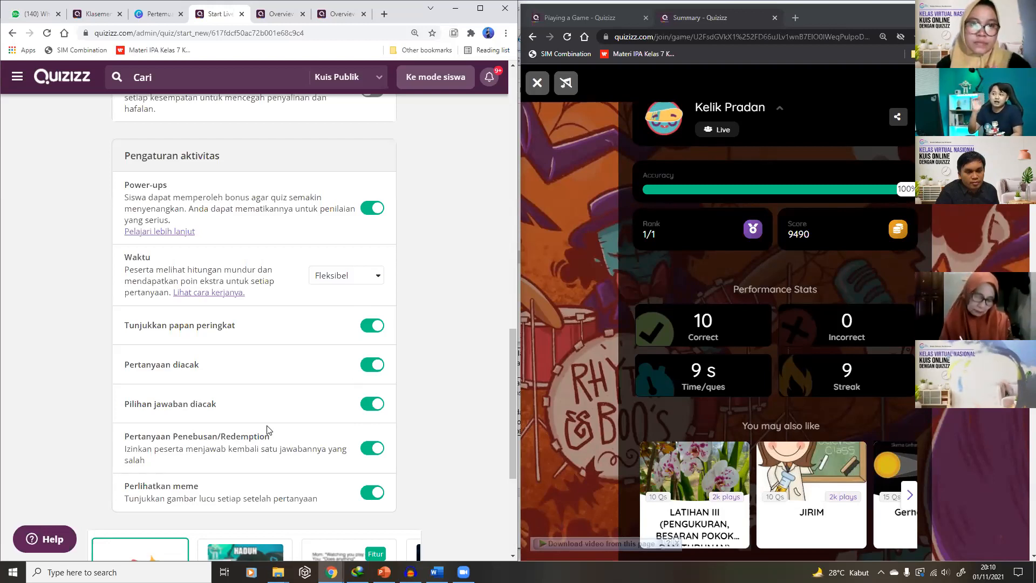
Toggle Power-ups and Redemption once more, leave both on, and launch the live game
scroll(281, 409, "up", 1)
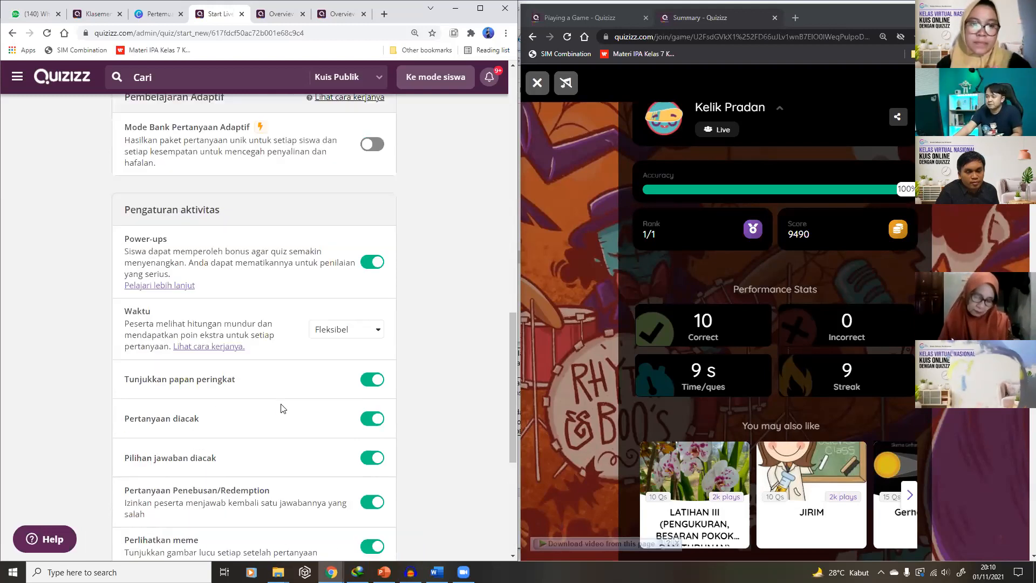
left_click(371, 263)
left_click(371, 262)
scroll(348, 467, "down", 1)
left_click(370, 452)
left_click(370, 453)
scroll(370, 454, "up", 10)
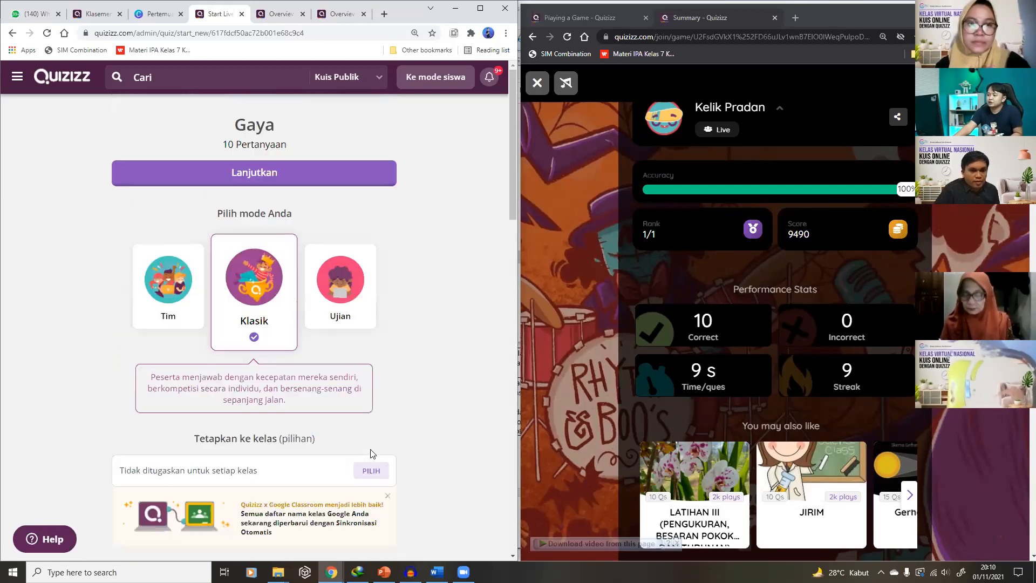
left_click(264, 183)
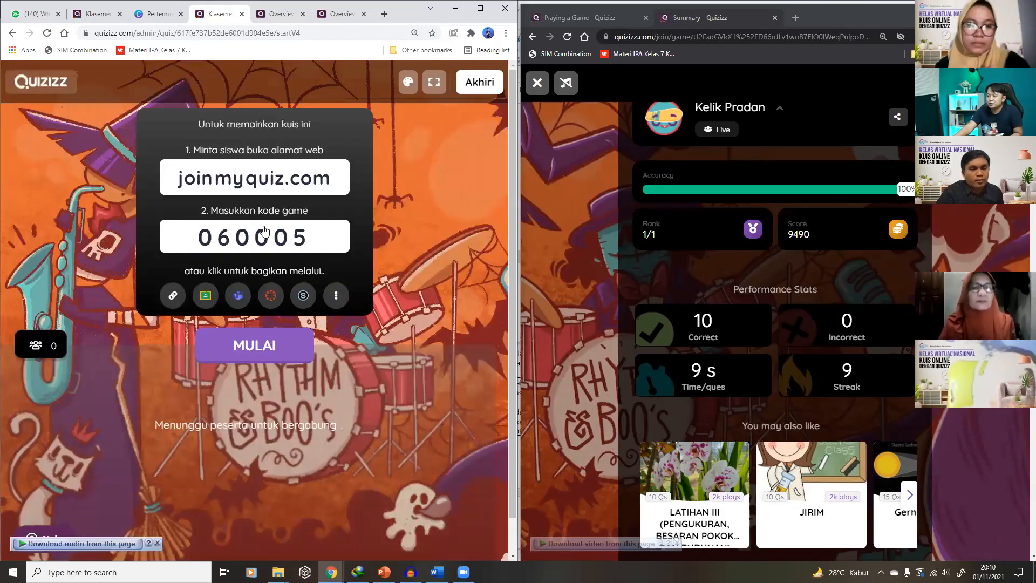
In the second window, go to joinmyquiz.com and join game code 060005
left_click(546, 331)
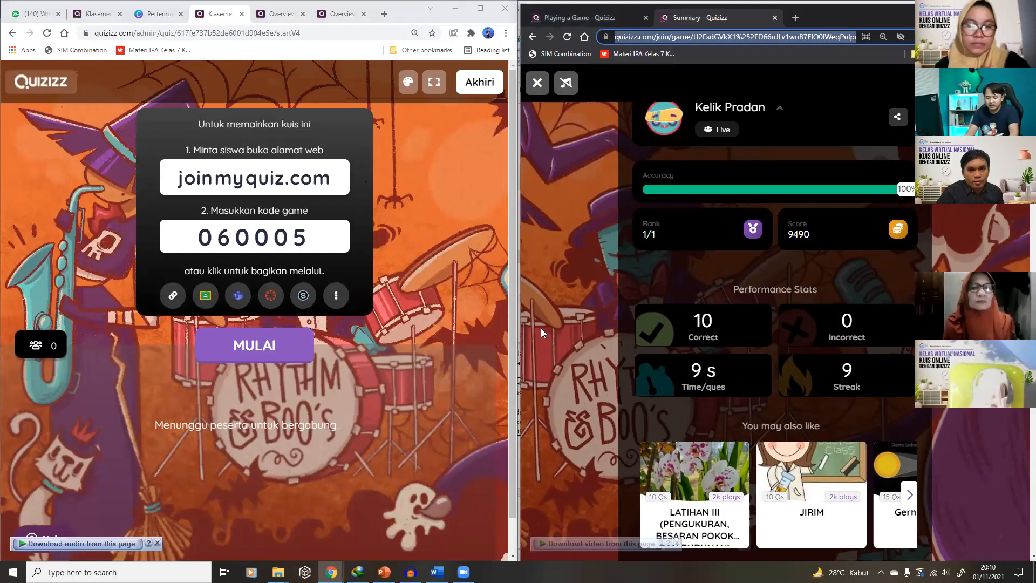
type("joinmyquiz")
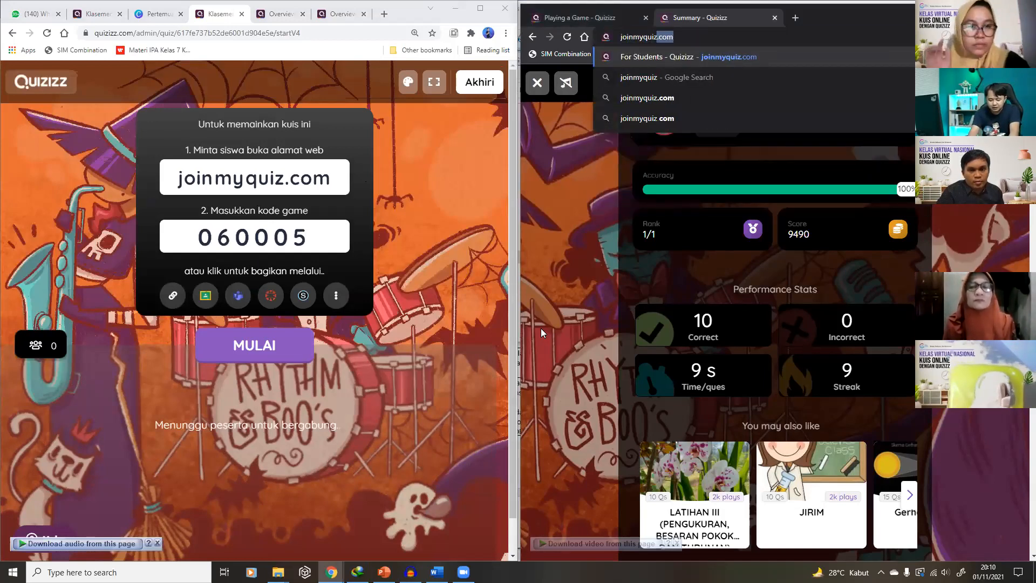
type(".com")
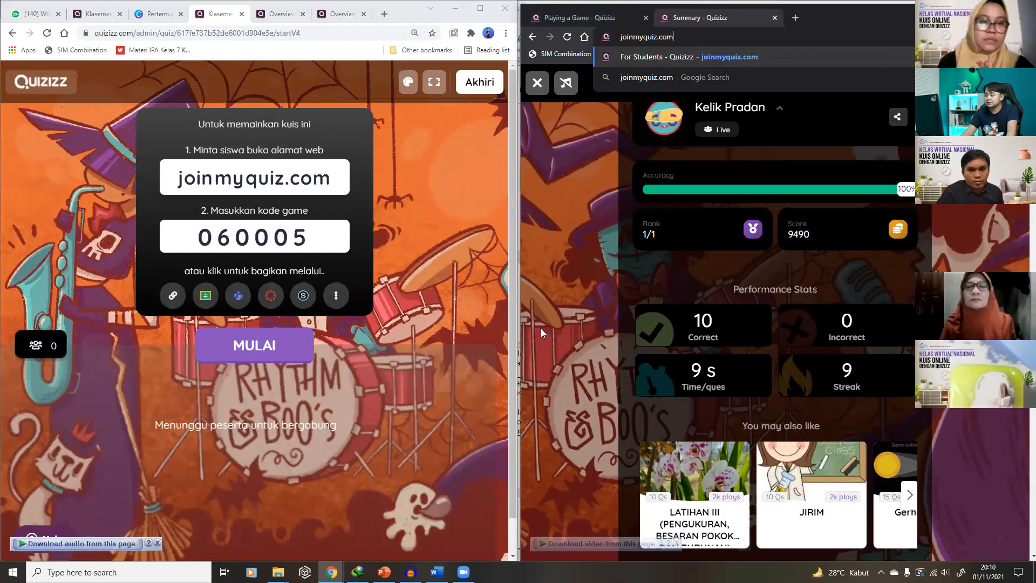
key("Return")
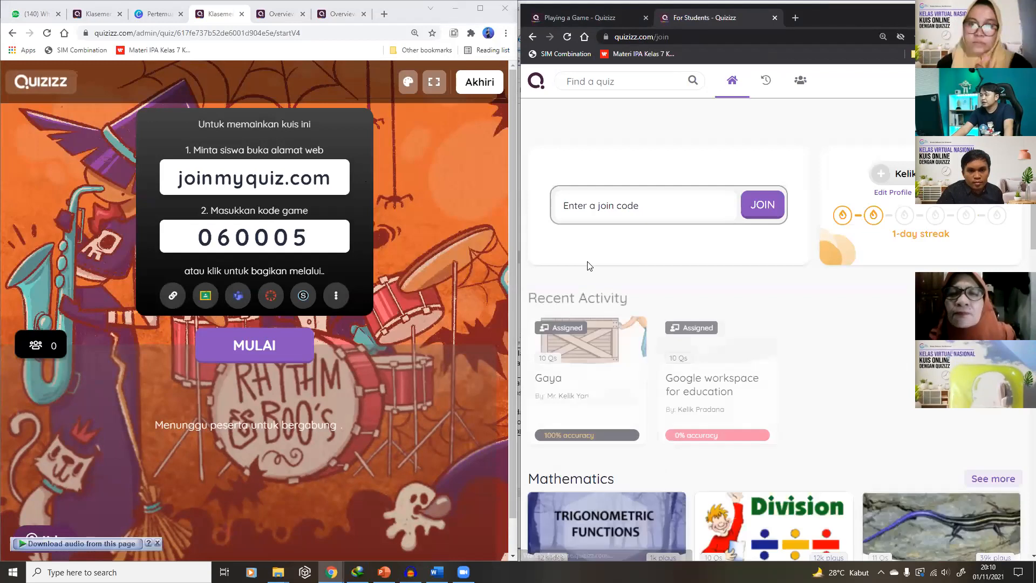
left_click(590, 208)
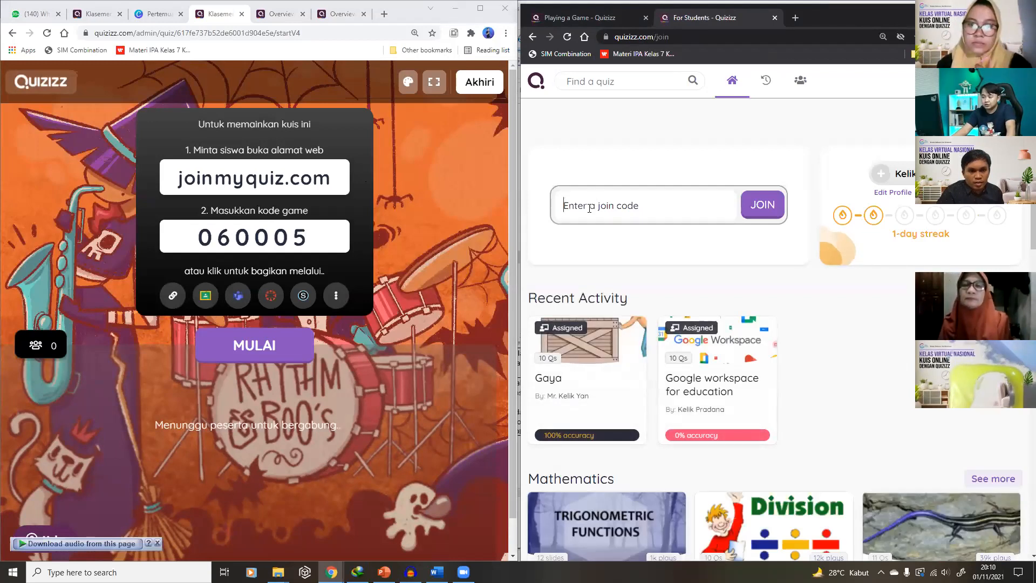
type("060")
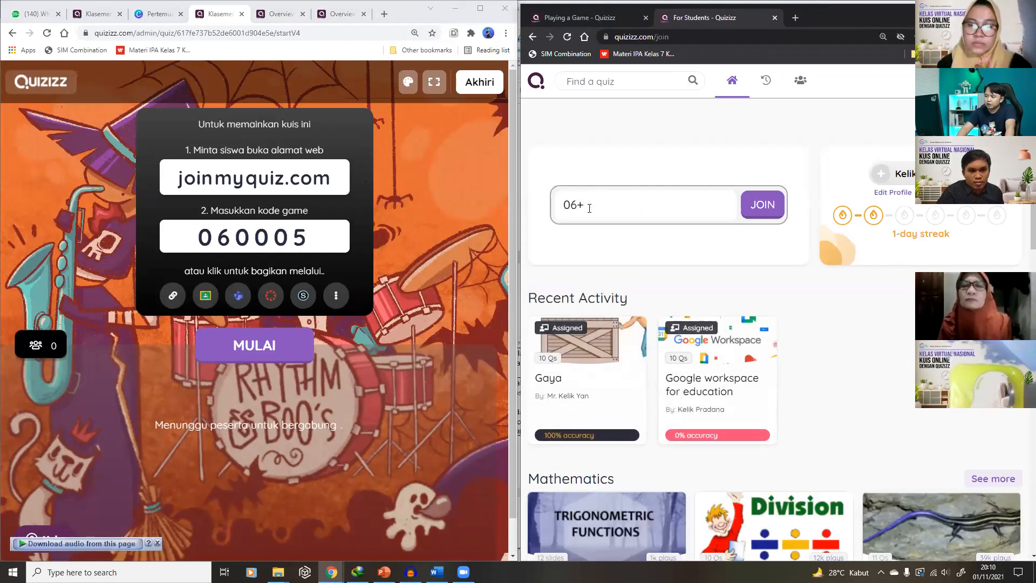
type("005")
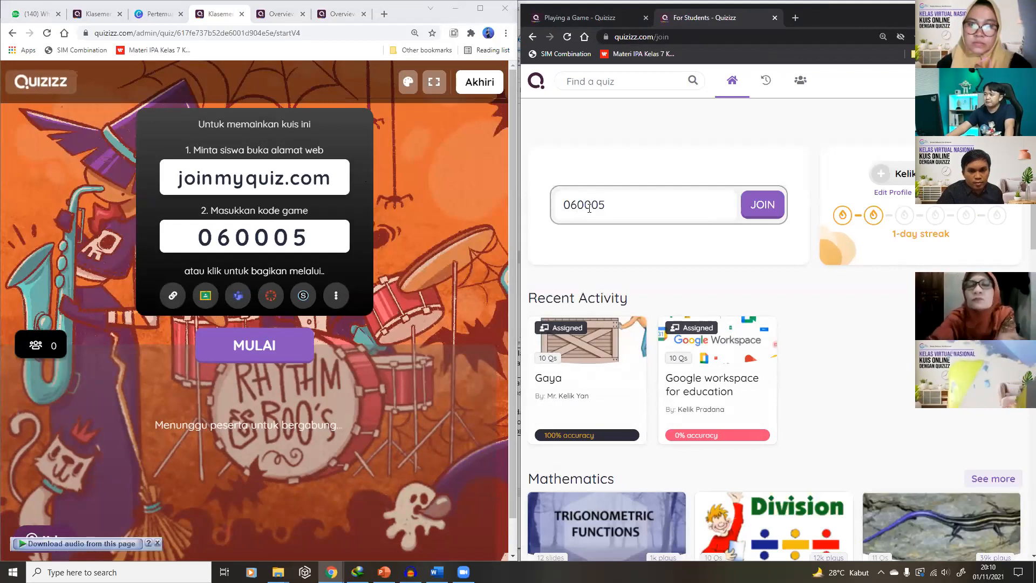
left_click(753, 211)
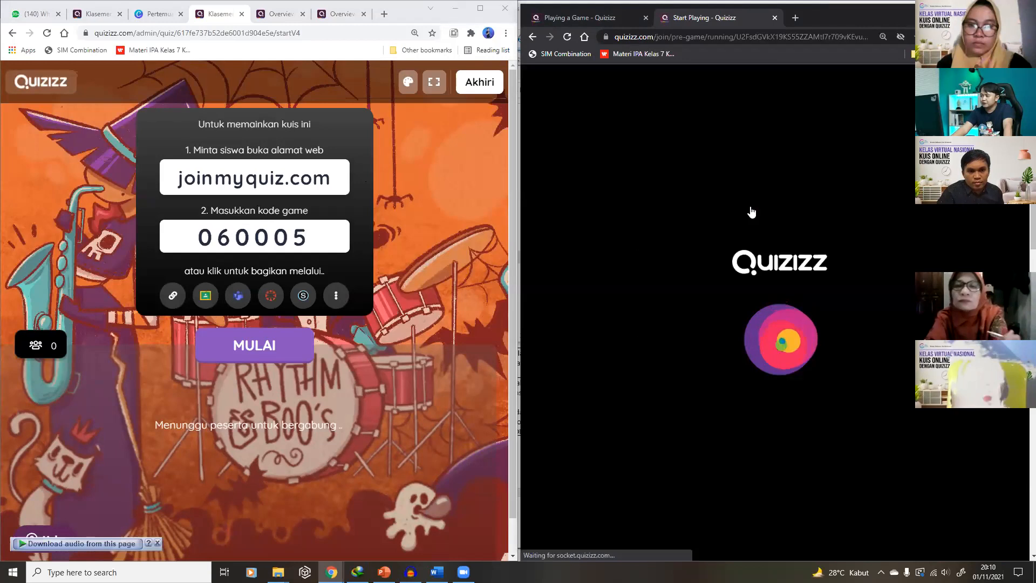
Replace the player's nickname with a new one and enter the game
left_click_drag(759, 172, 655, 172)
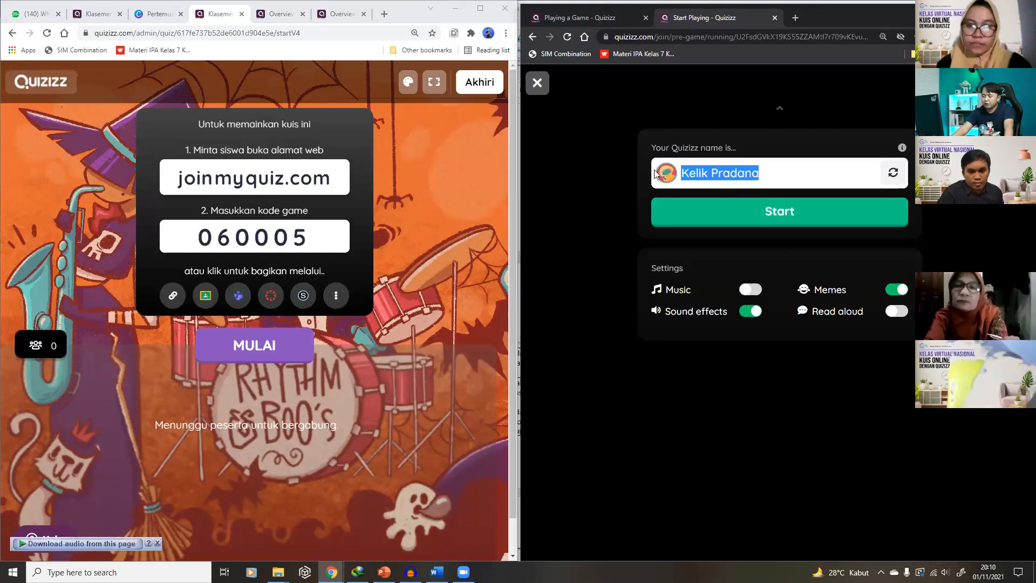
type("Mr Klik")
left_click(772, 215)
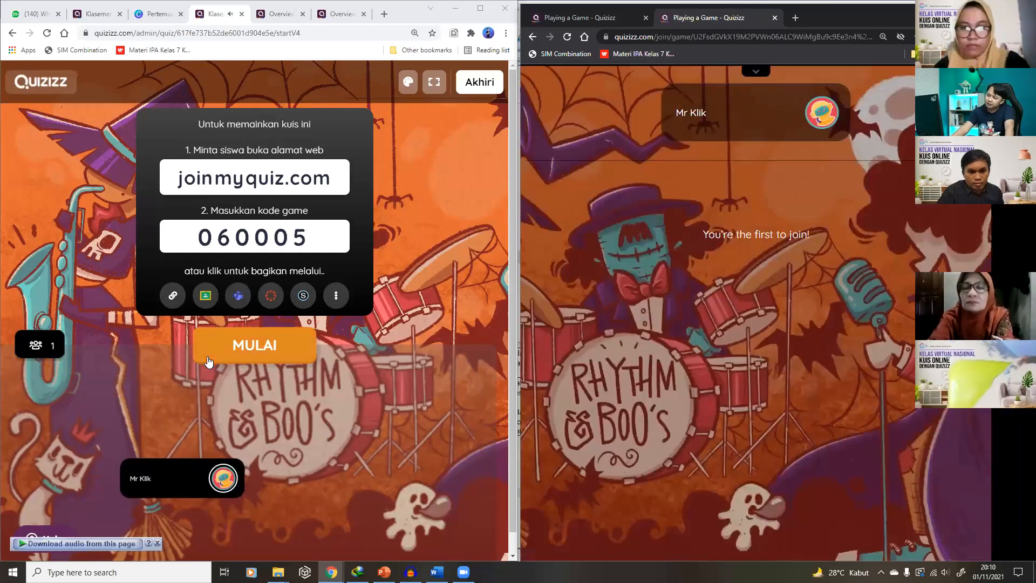
Apply the Synthwave lobby theme and start the game for the joined player
left_click(408, 84)
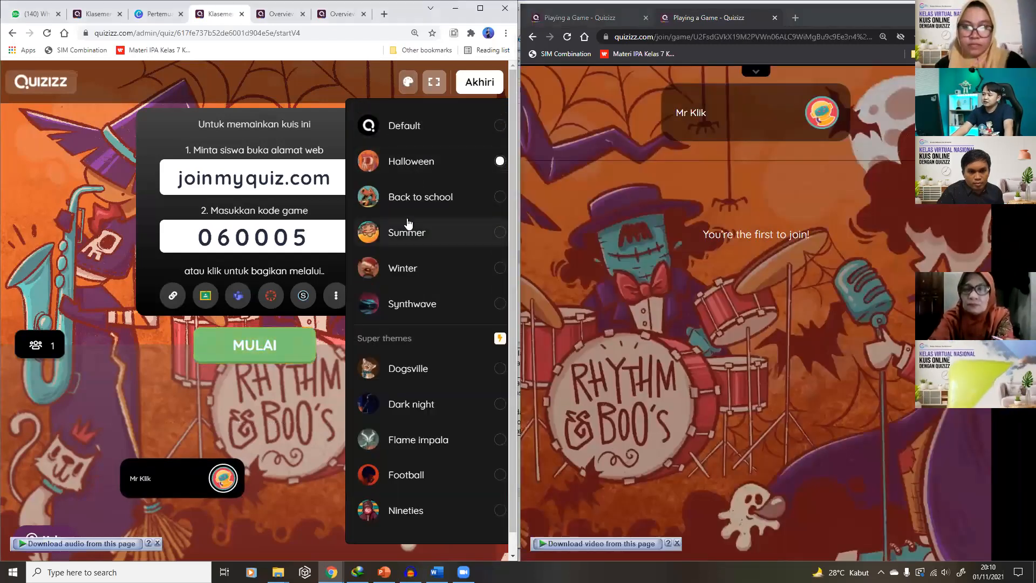
left_click(413, 303)
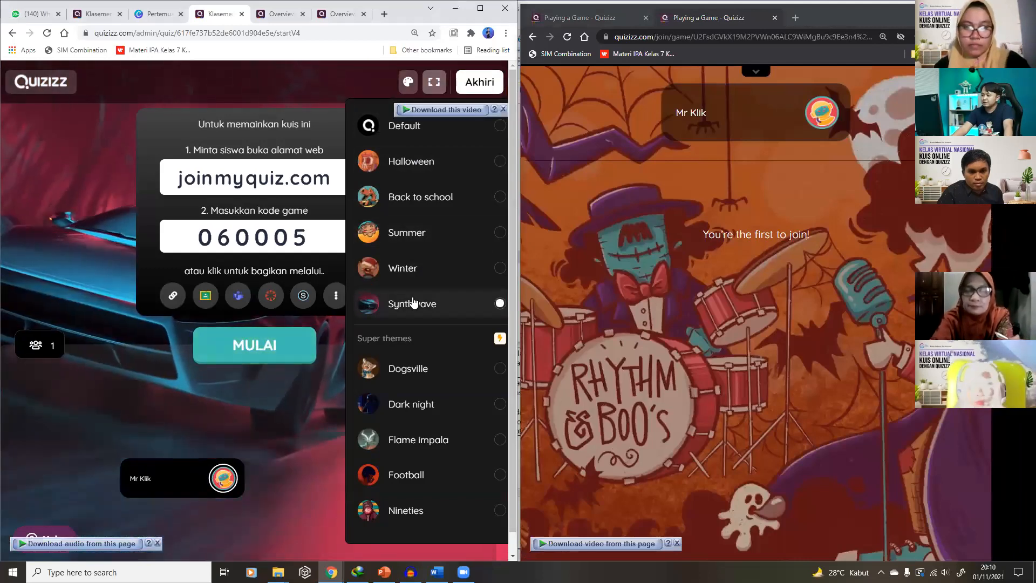
left_click(272, 352)
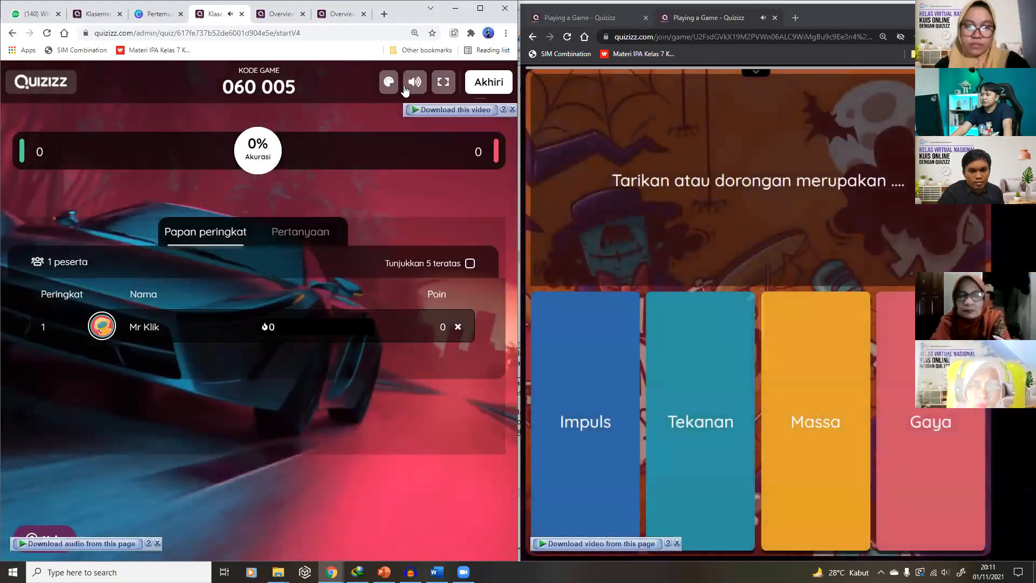
Switch the host screen to the Nineties theme, view the leaderboard, and choose Akhiri
left_click(388, 82)
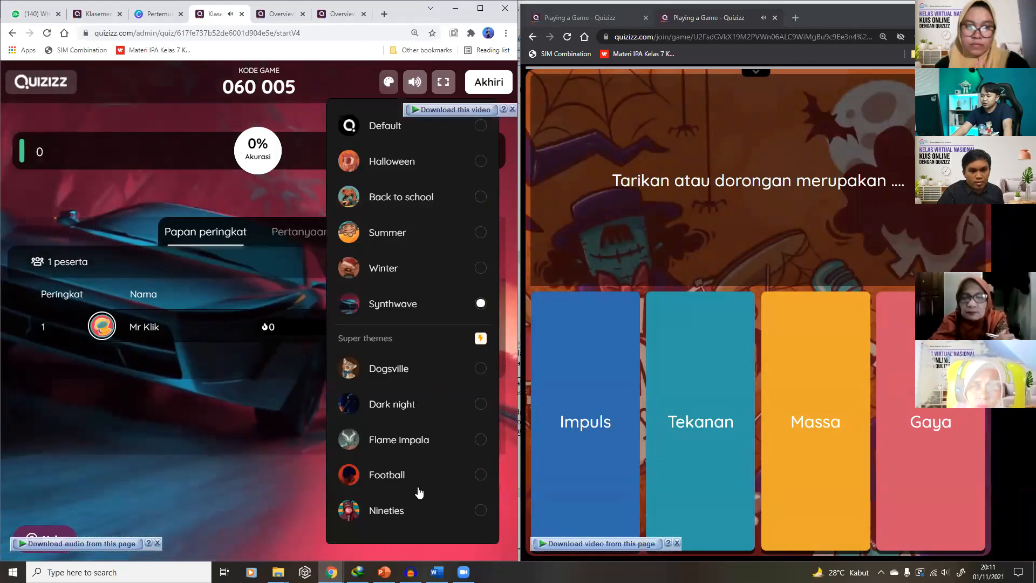
left_click(419, 508)
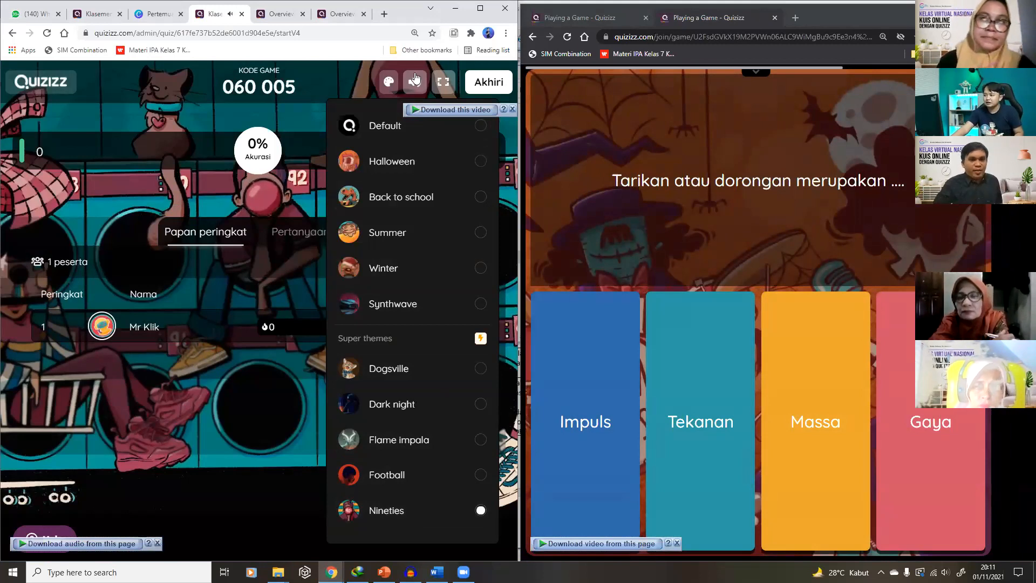
left_click(308, 350)
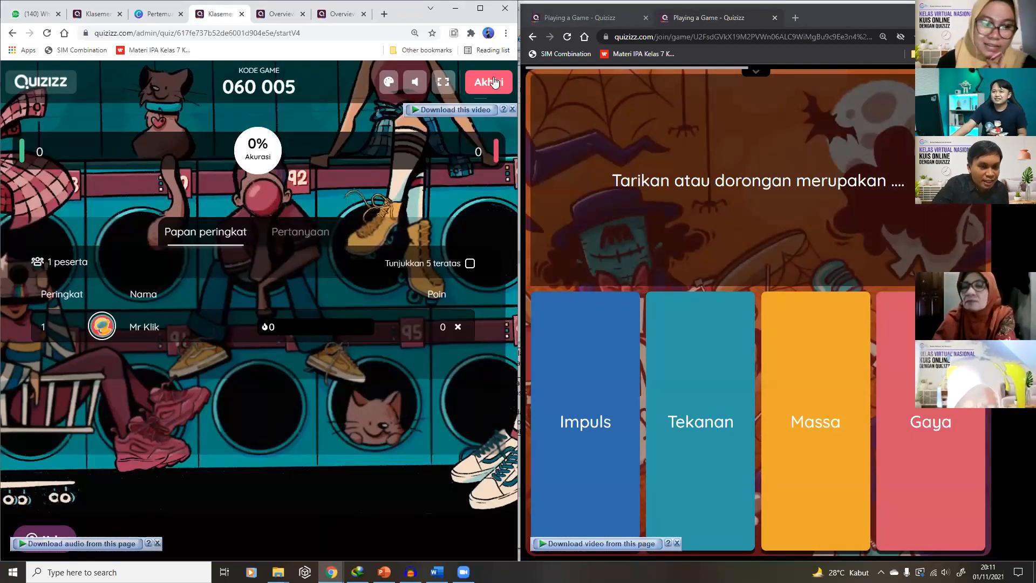
left_click(494, 81)
Cancel ending the game and open the Gaya quiz in the editor
left_click(493, 140)
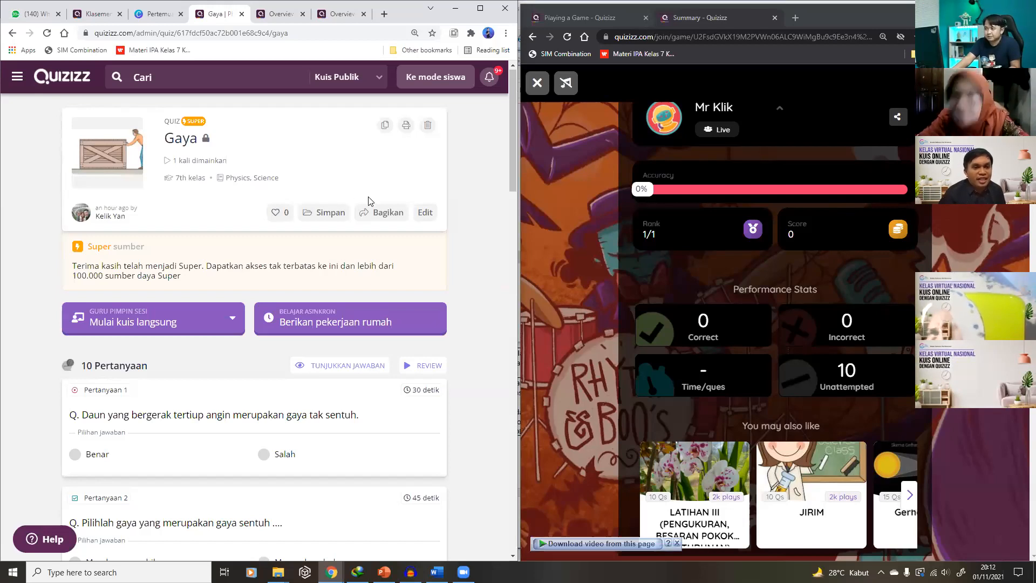
left_click(429, 214)
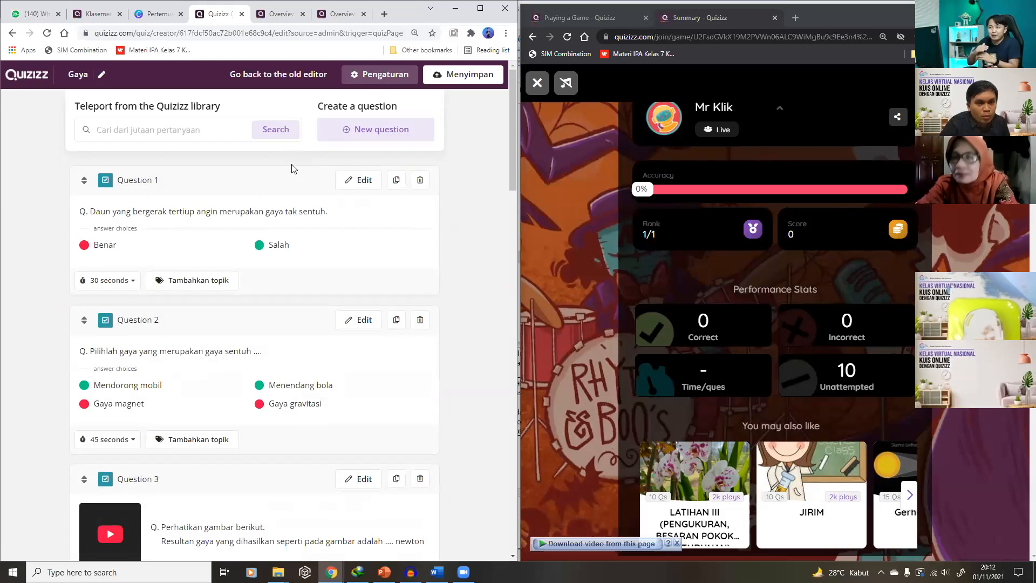
Add a new Pilihan ganda question and maximize the browser window
left_click(356, 135)
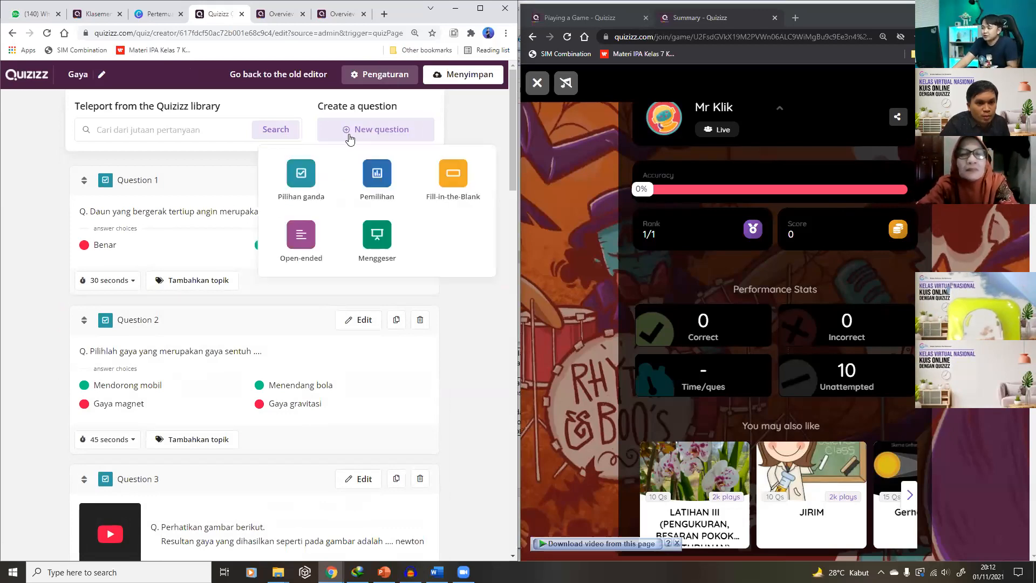
left_click(302, 178)
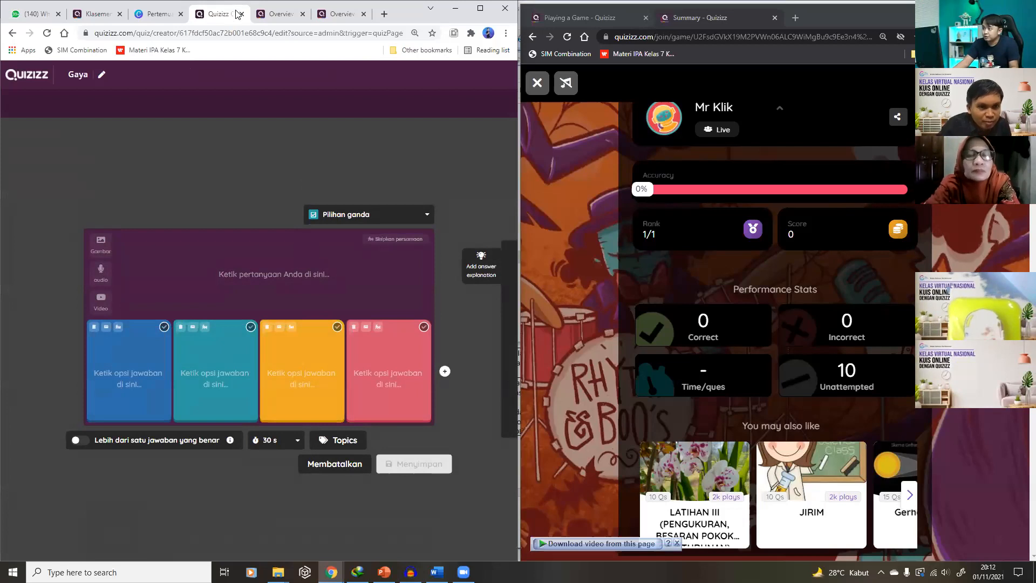
left_click_drag(287, 3, 293, 146)
left_click(489, 152)
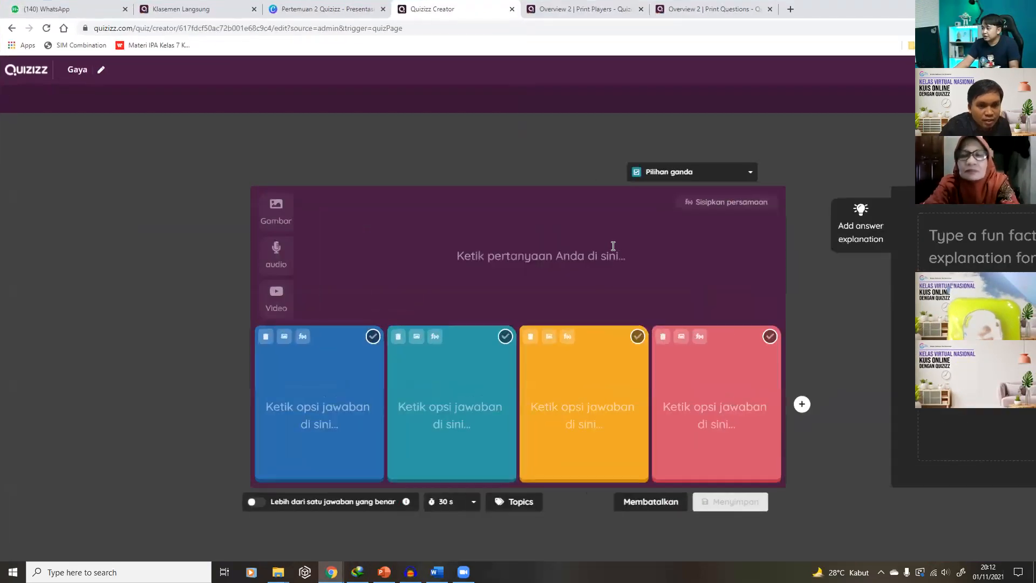
In a new tab, search 'soal akm' and skim the Asesmen Nasional result
left_click(791, 9)
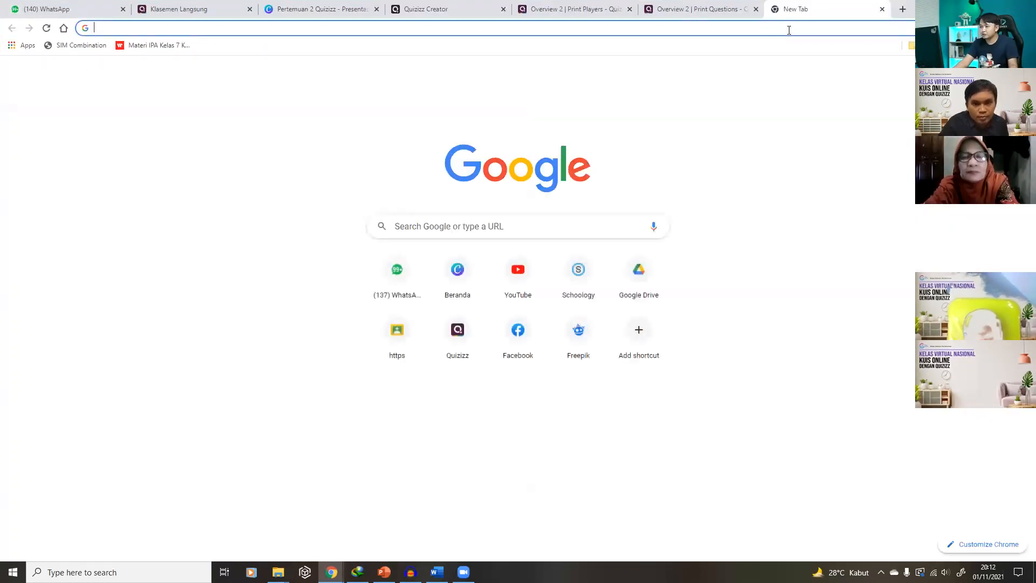
type("soal akm")
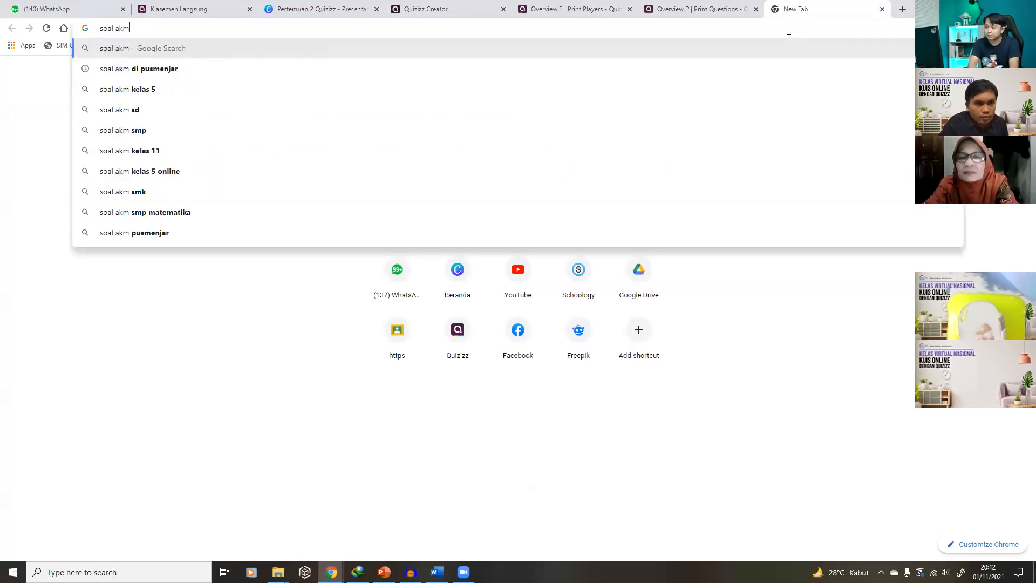
key("Return")
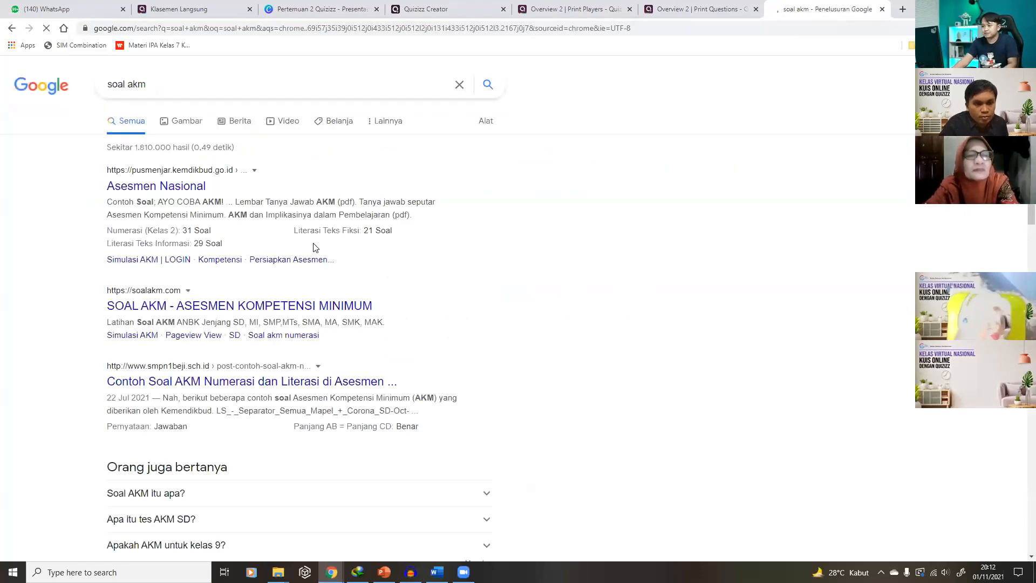
left_click(174, 189)
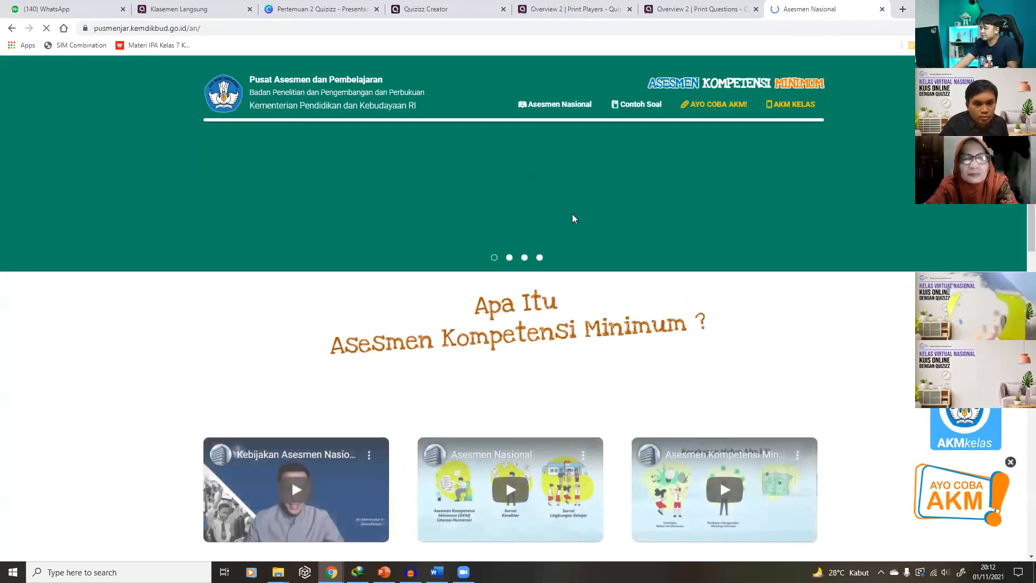
scroll(546, 299, "down", 10)
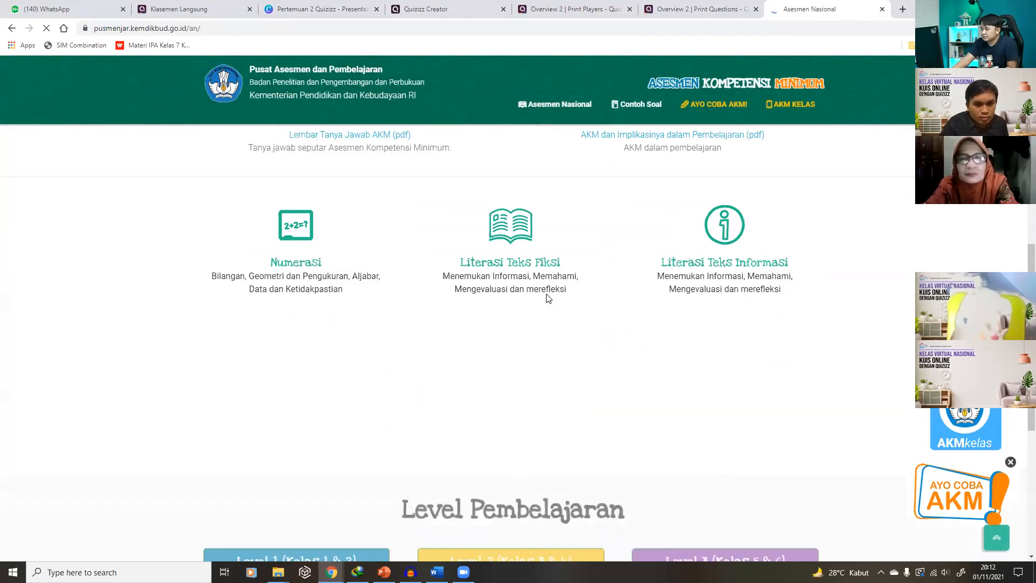
scroll(544, 294, "down", 3)
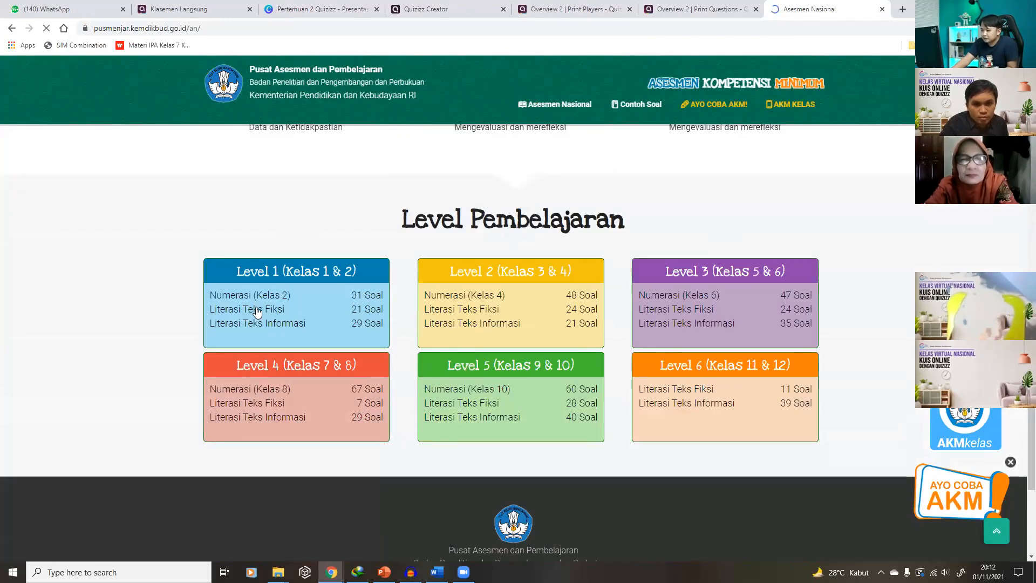
left_click(11, 28)
Search 'artikel tentang panas bumi' and copy the Energi Panas Bumi paragraph on generating electricity
left_click_drag(169, 84, 89, 88)
type("a")
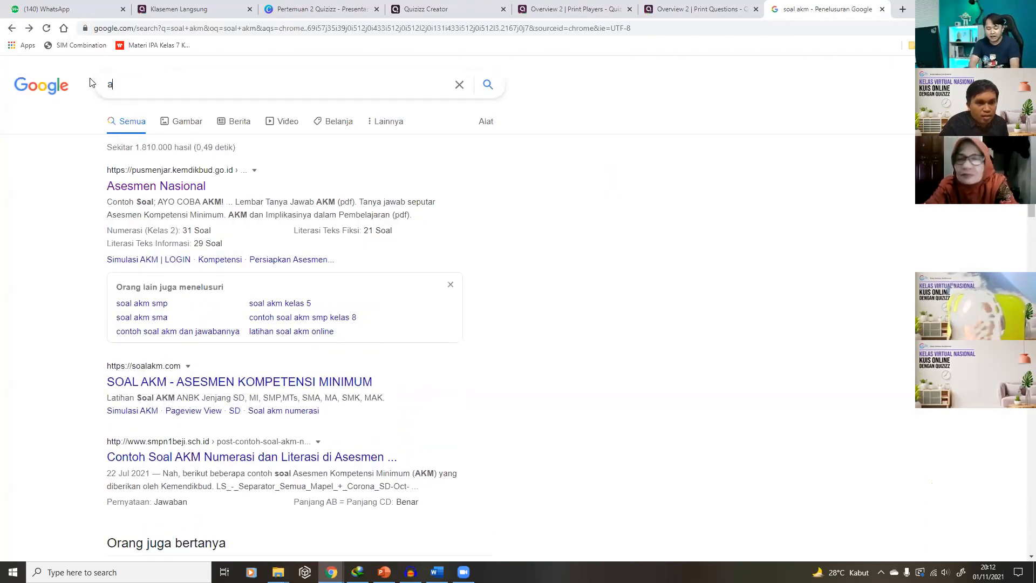
type("rtikel t")
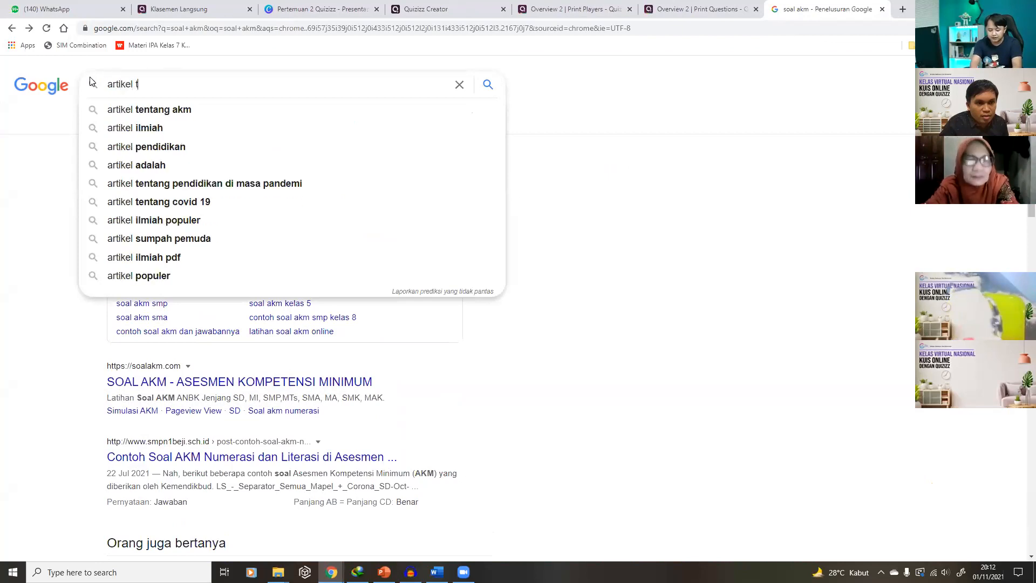
type("entang panas bumi")
key("Return")
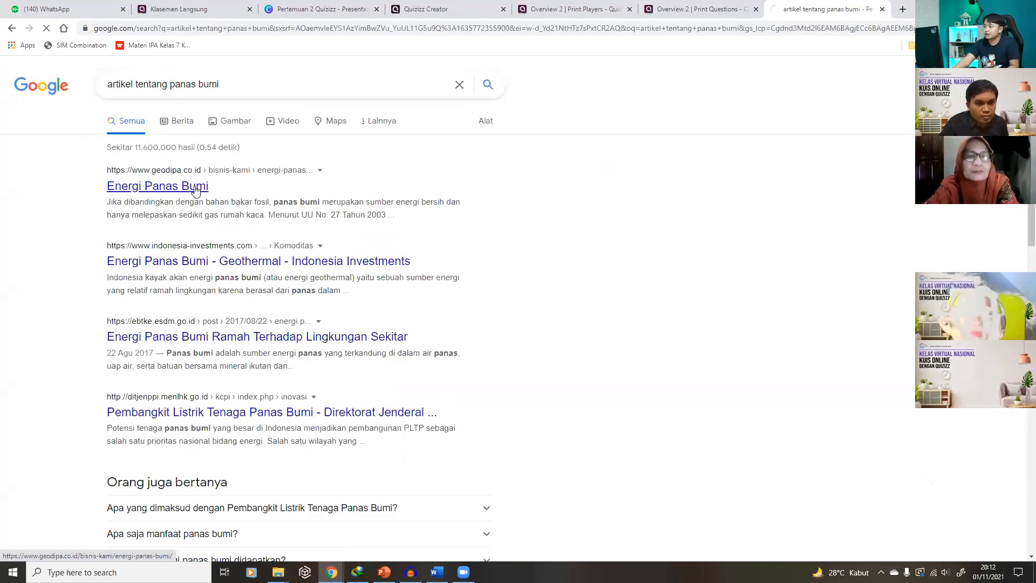
left_click(196, 186)
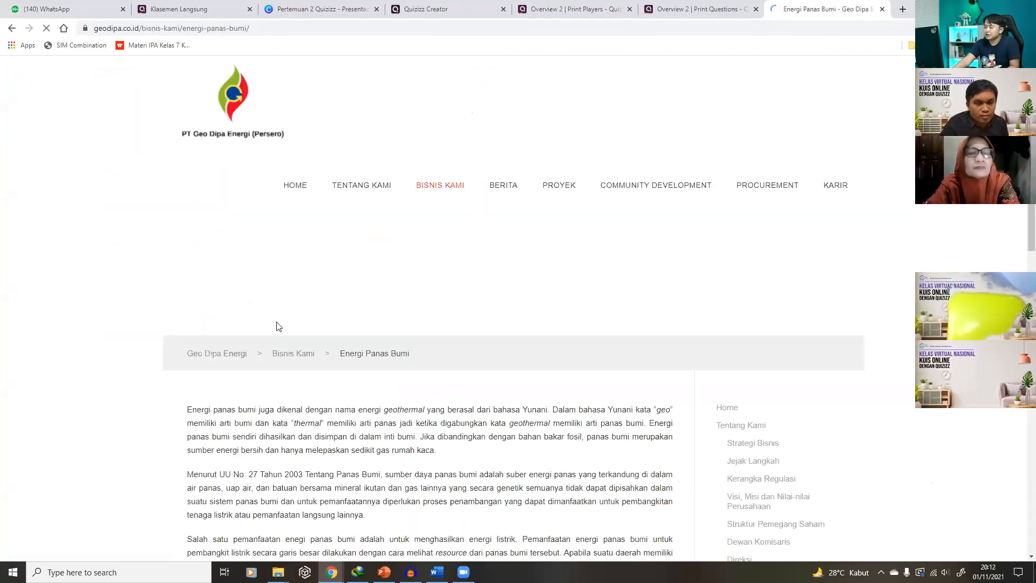
scroll(273, 321, "down", 4)
left_click_drag(187, 200, 183, 326)
key("super+c")
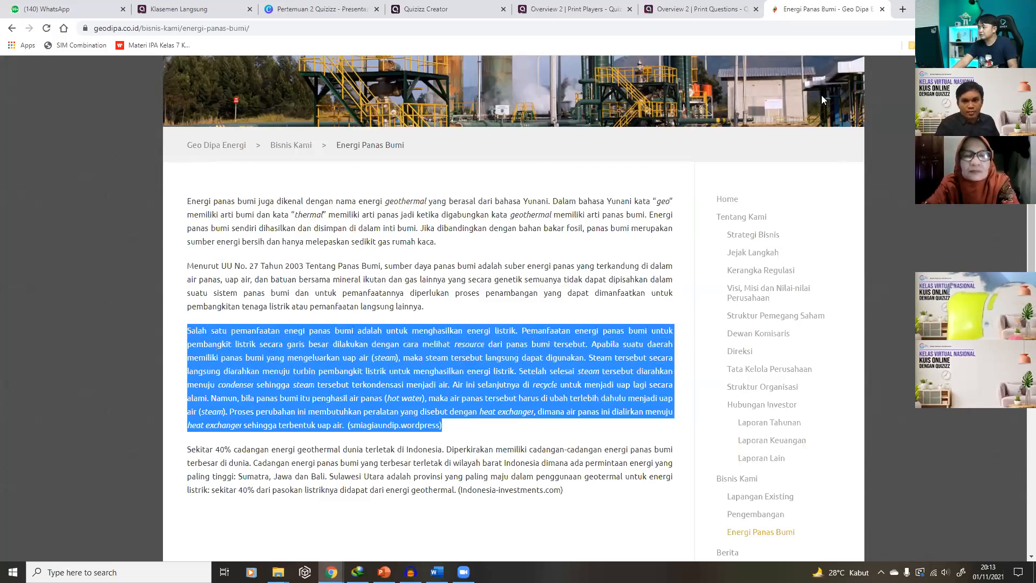
Return to the Quizizz Creator tab with the browser maximized
left_click(999, 7)
left_click(801, 89)
left_click(748, 89)
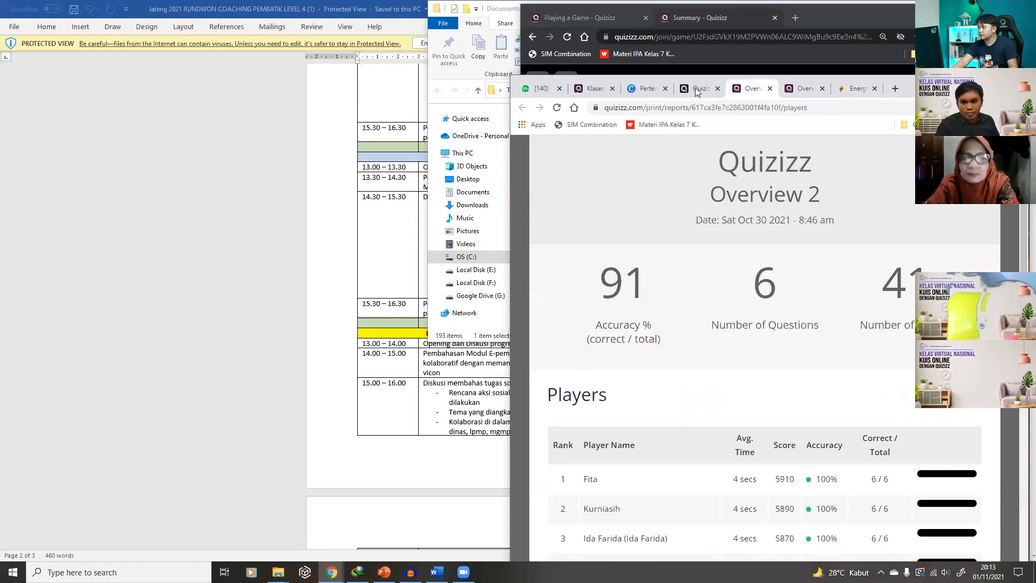
left_click(698, 92)
left_click(992, 83)
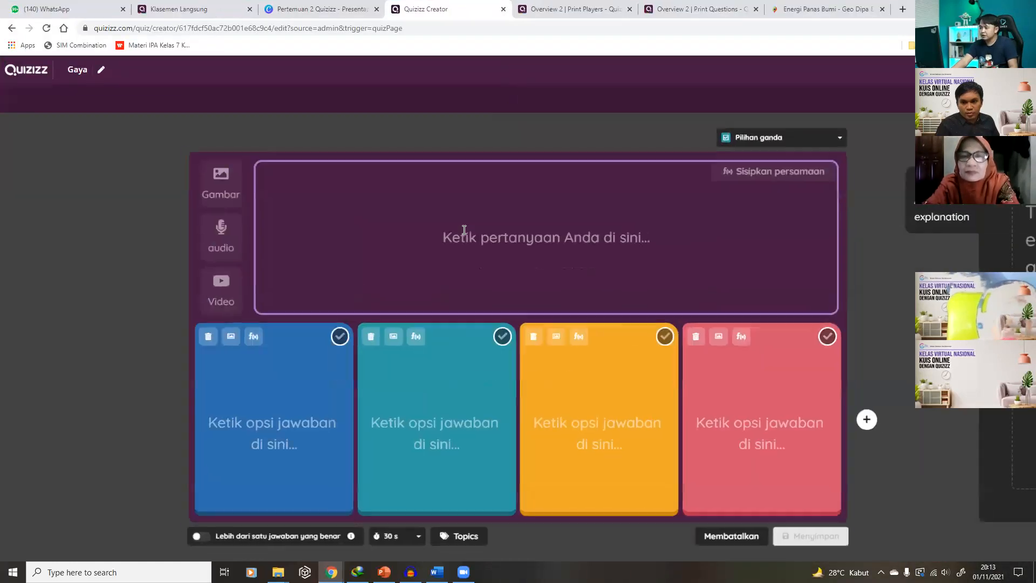
Paste the copied geothermal paragraph into the question text
left_click(477, 230)
right_click(480, 234)
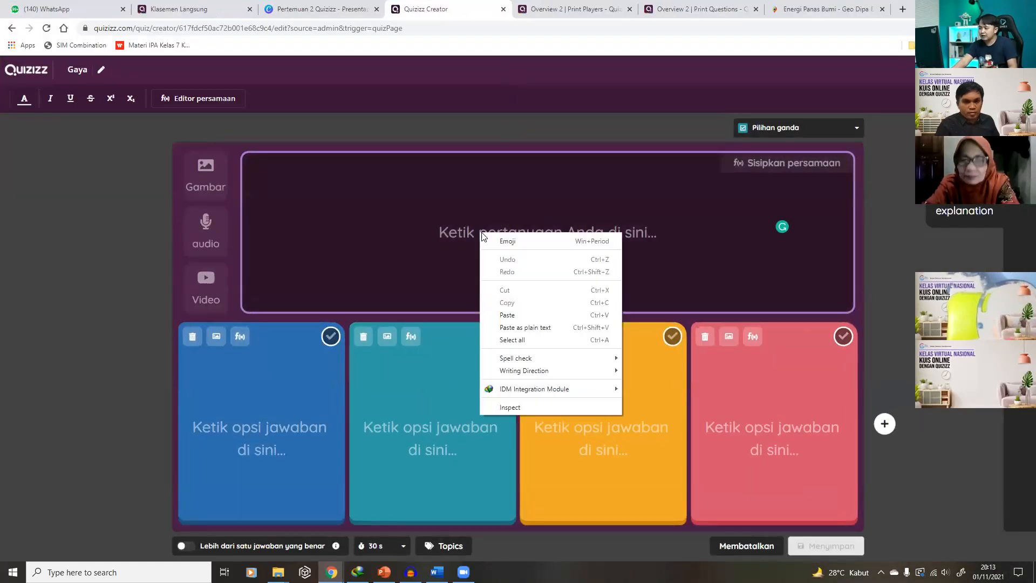
left_click(507, 315)
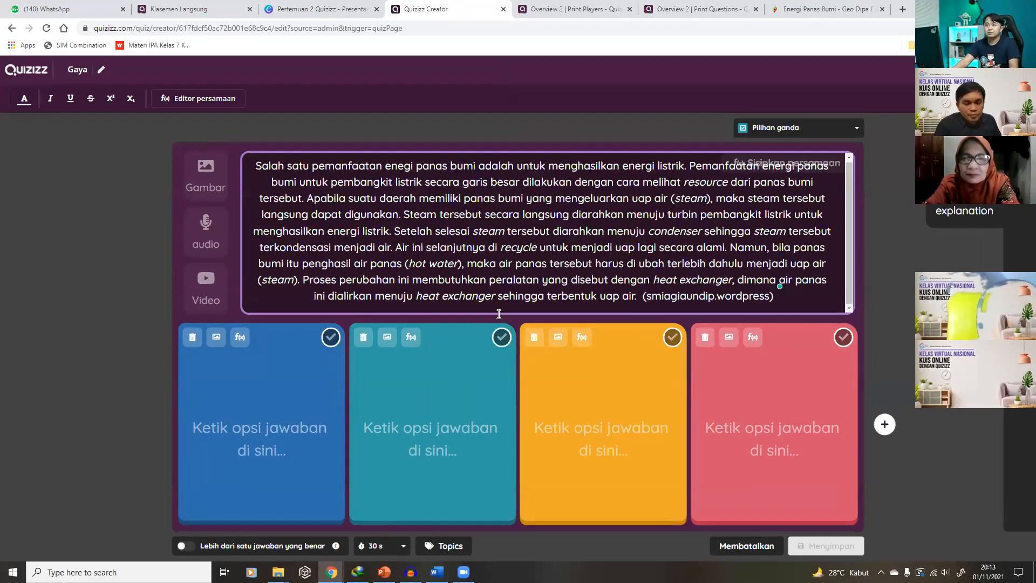
scroll(499, 313, "down", 1)
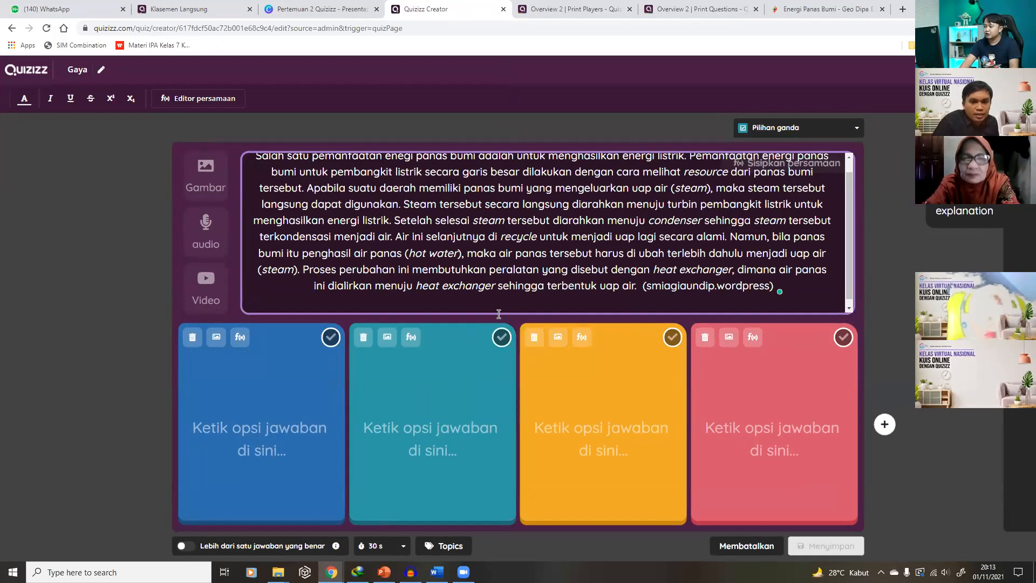
Add the prompt 'Pokok pikiran dari artikel berikut adalah ...' after the passage
type("Pokok ")
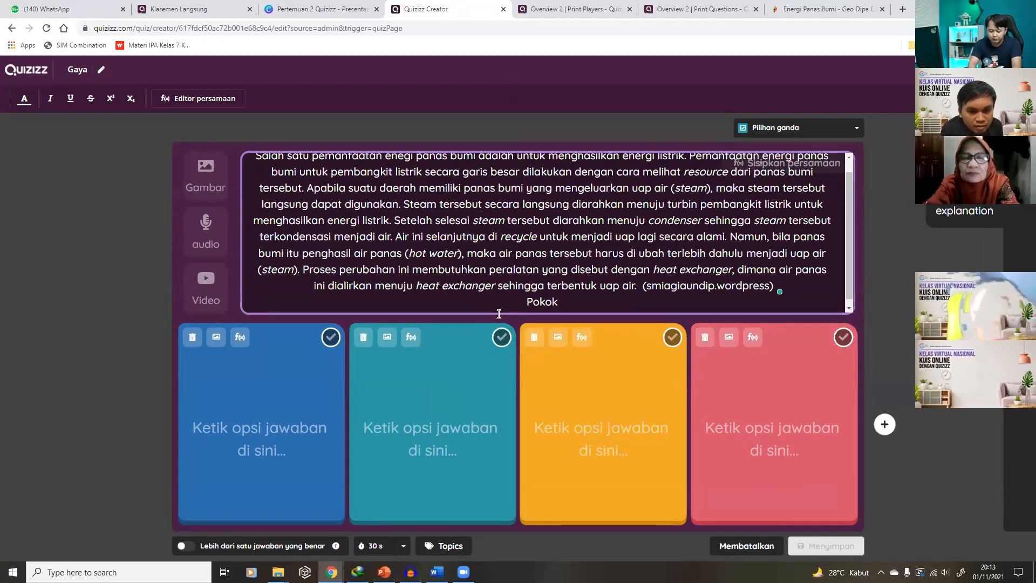
type("permasalahan dari artikel beri")
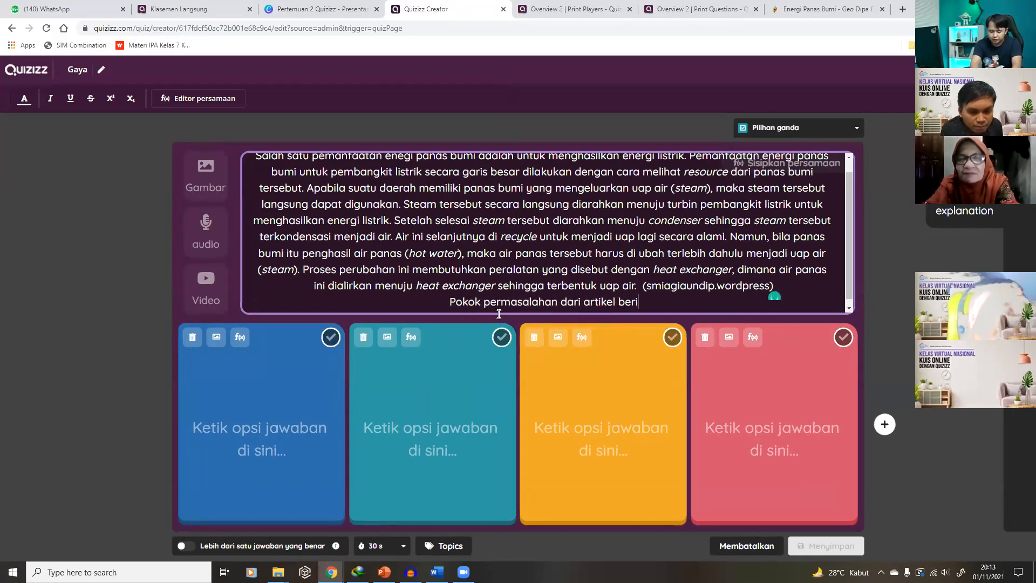
key("BackSpace")
type("u")
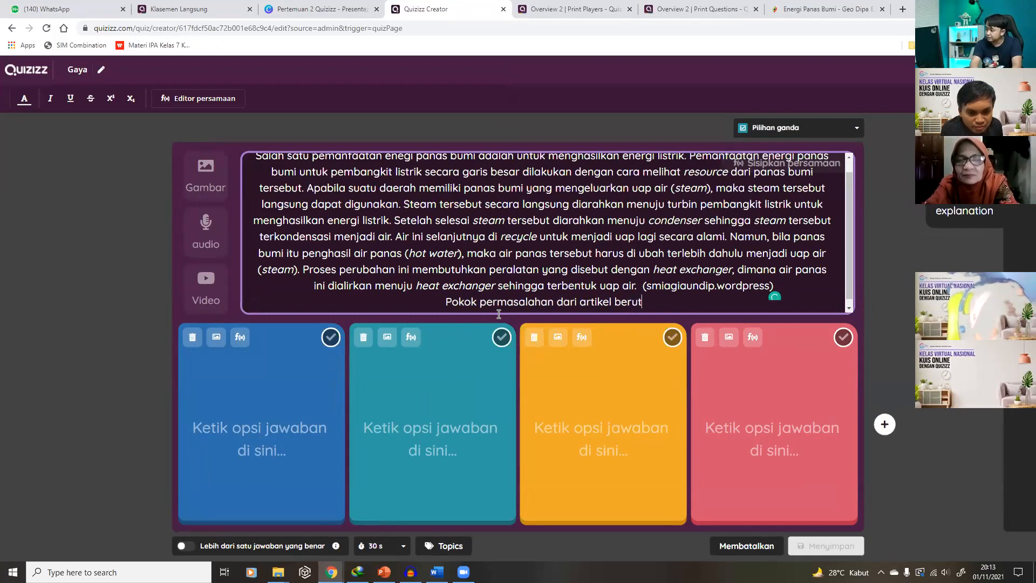
key("BackSpace")
type("iku")
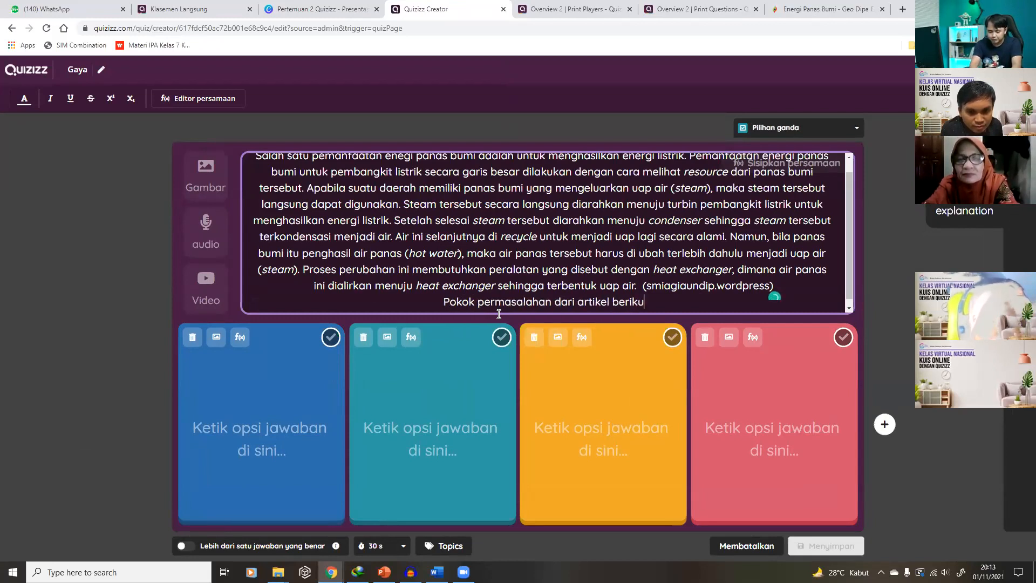
type("t ada")
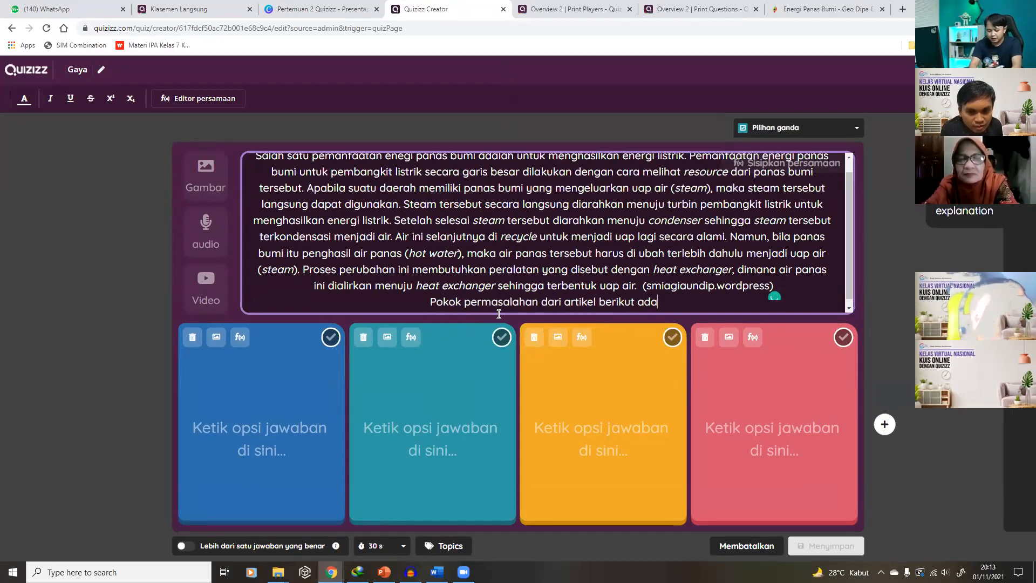
type("lah ...")
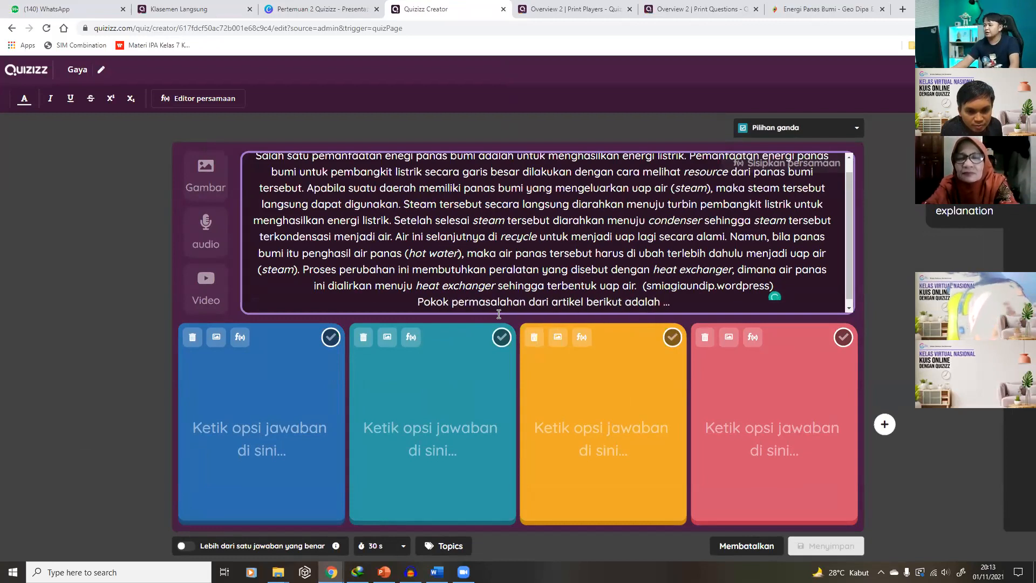
double_click(491, 303)
type("pikiran")
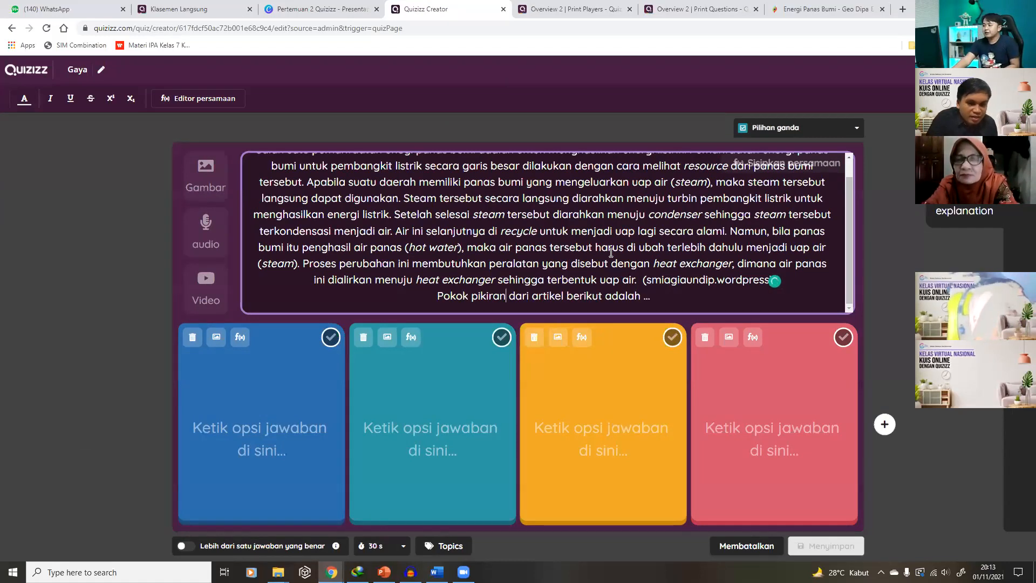
scroll(610, 252, "up", 1)
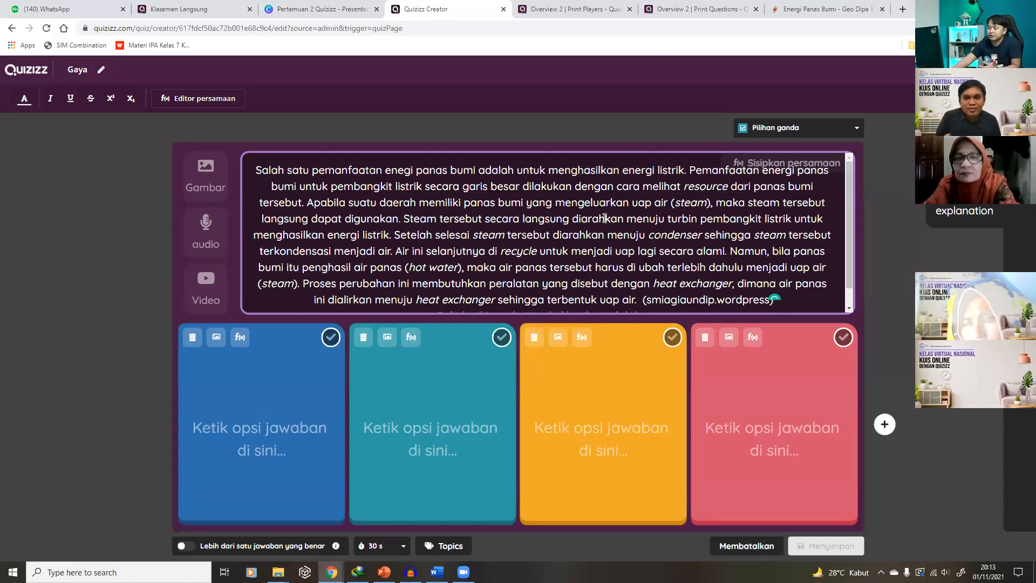
scroll(650, 240, "down", 1)
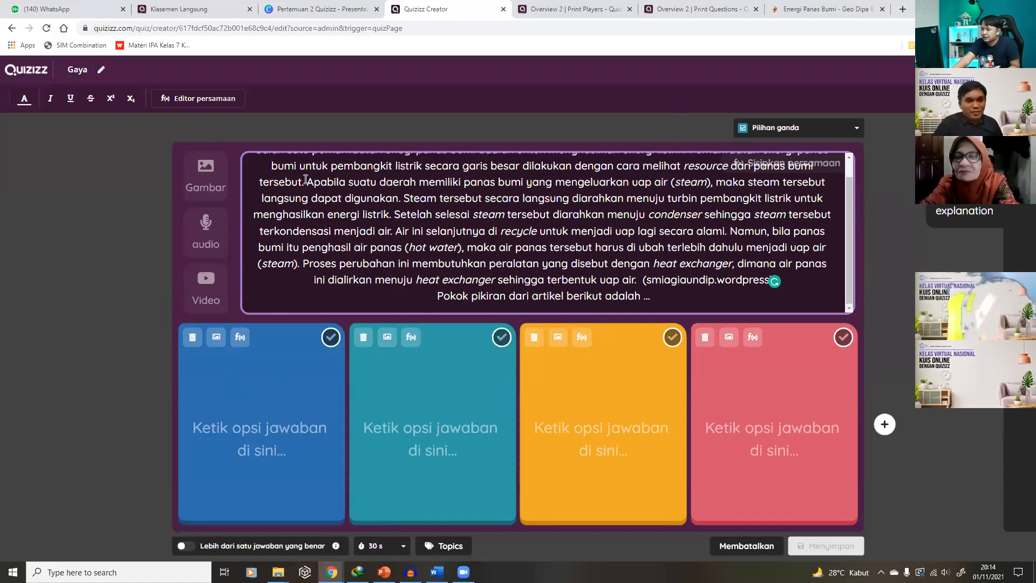
Insert the first 'panas bumi' image result, a geothermal power-plant photo, into the question
left_click(210, 173)
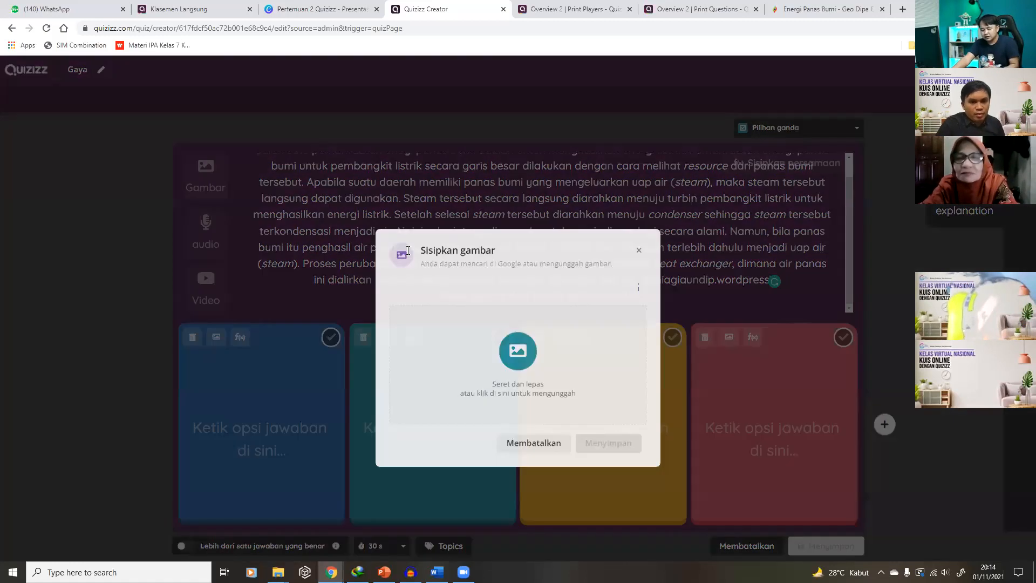
type("panas bumi")
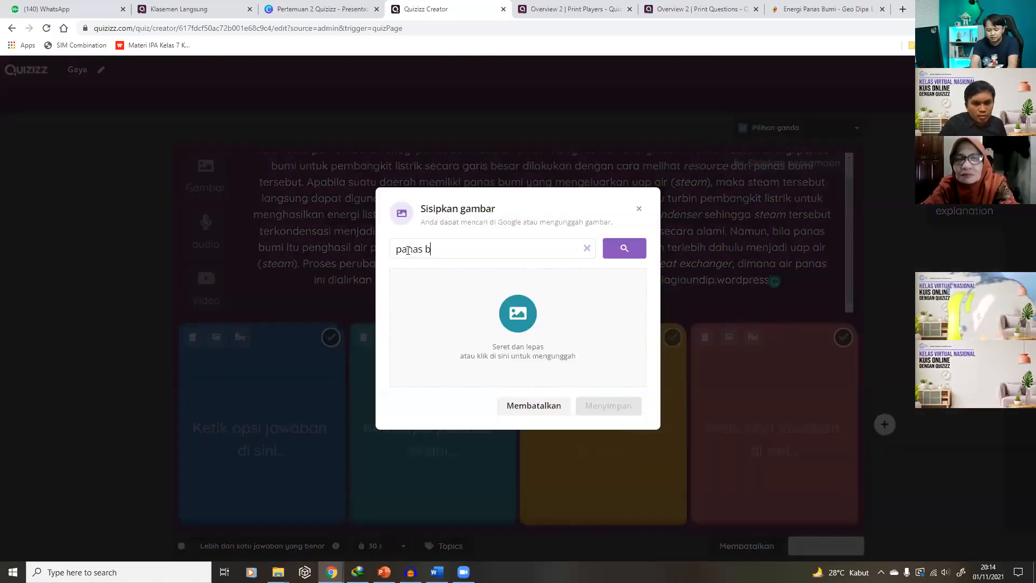
left_click(624, 248)
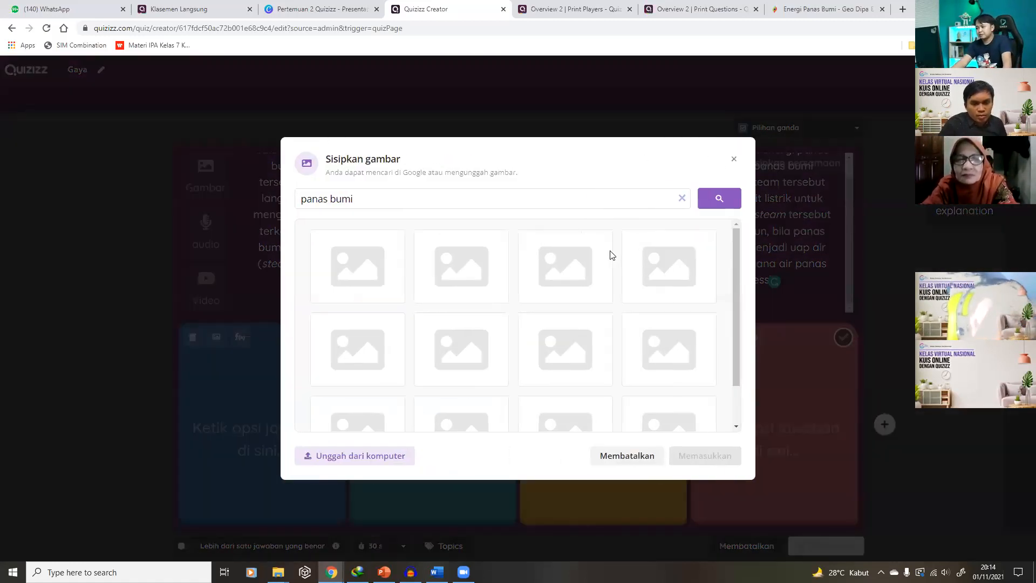
left_click(362, 274)
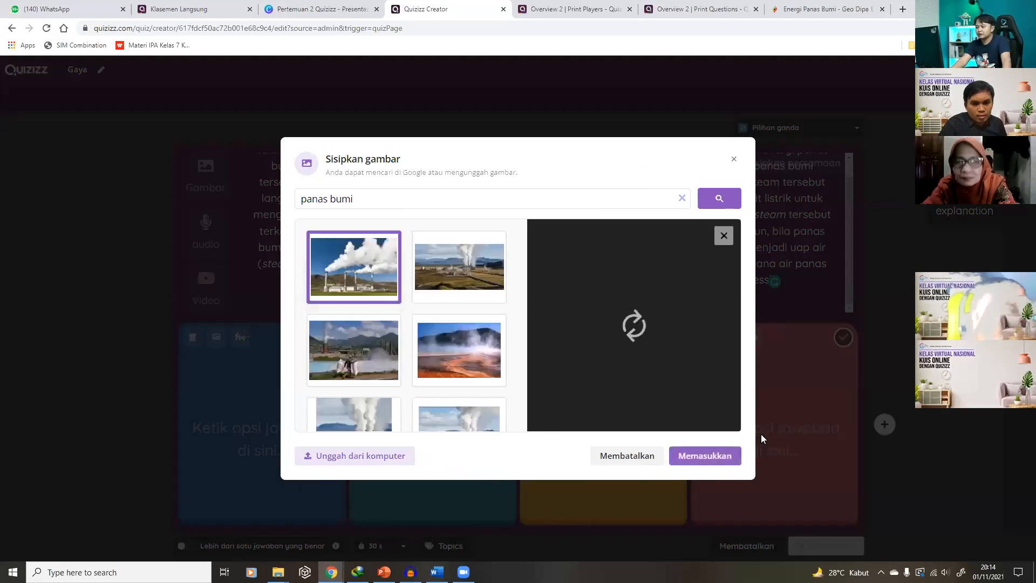
left_click(701, 456)
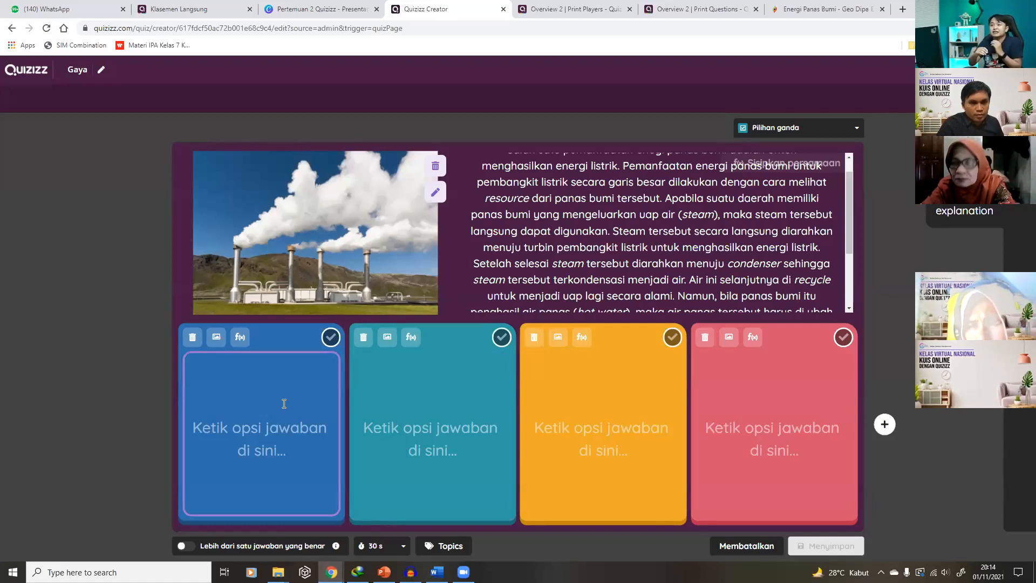
Make the first answer a red portable generator picture from a 'generator' image search
left_click(216, 337)
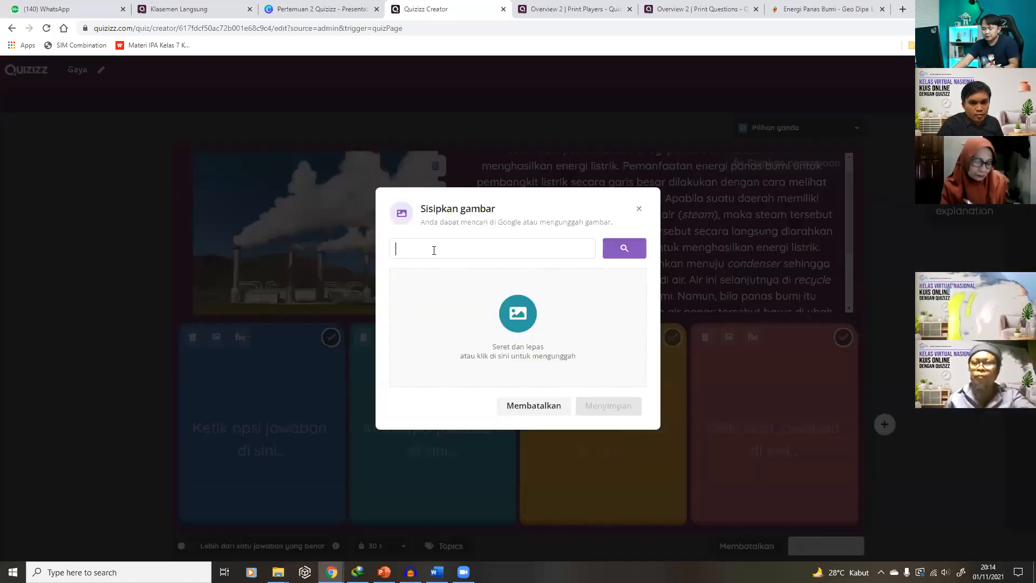
type("g")
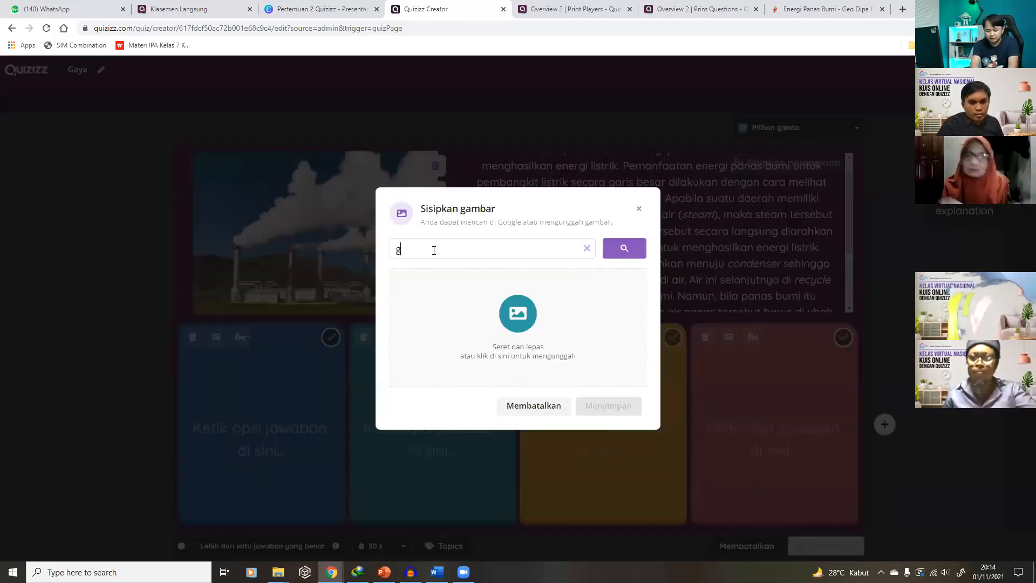
type("enerator")
left_click(624, 248)
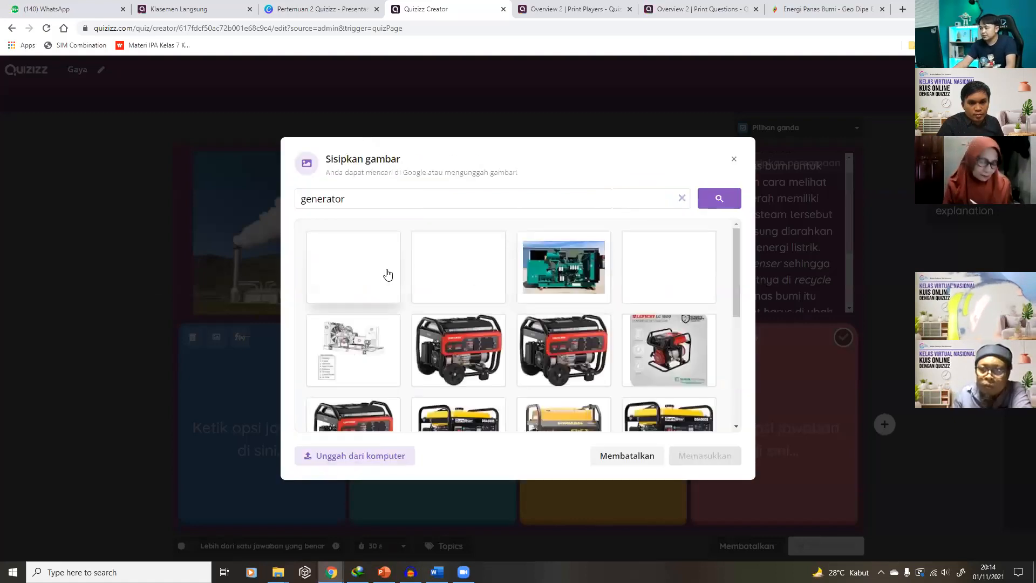
left_click(458, 267)
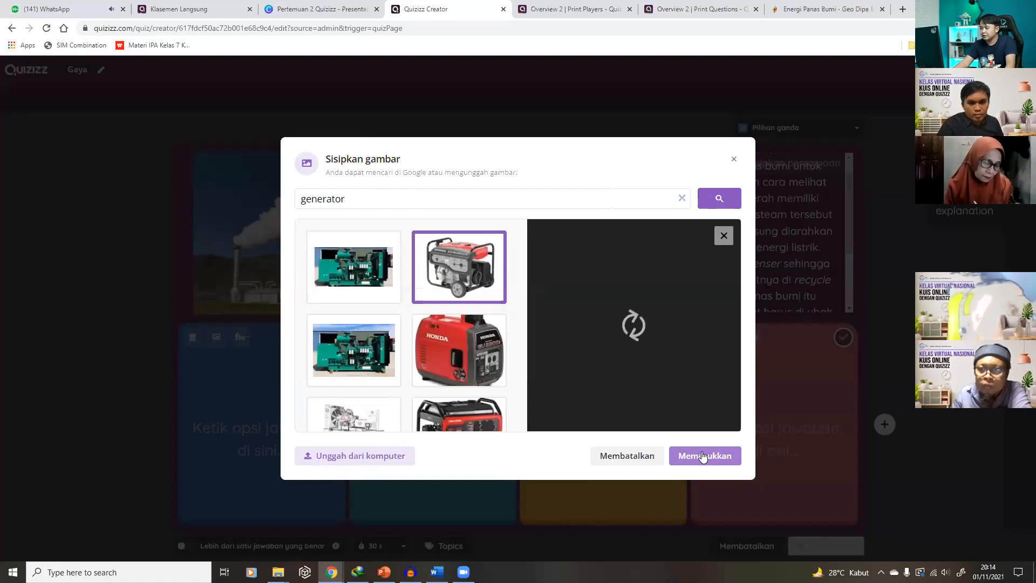
left_click(703, 457)
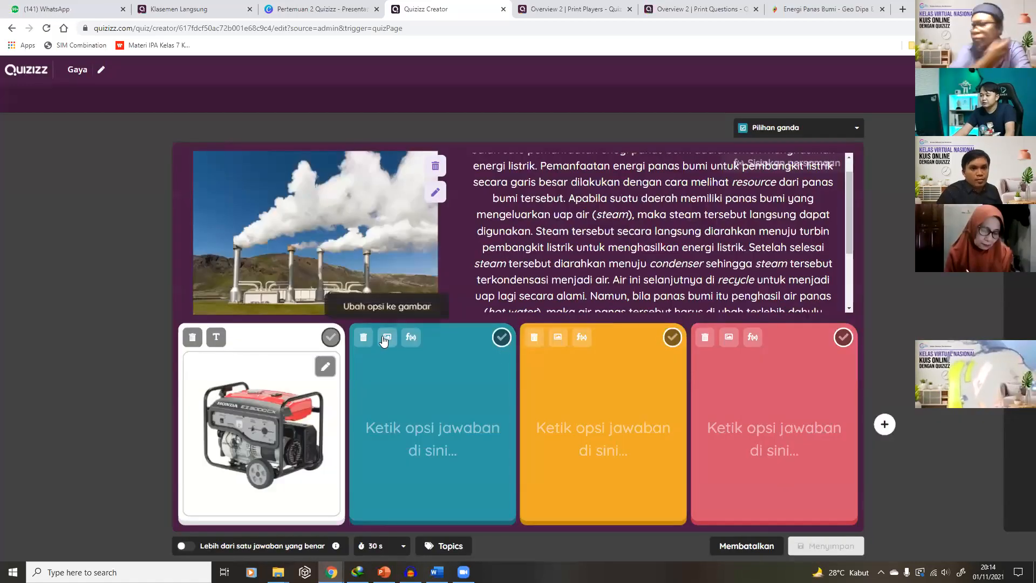
Make the second answer a double-door fridge picture from 'kulkas', and delete the empty fourth answer
left_click(387, 337)
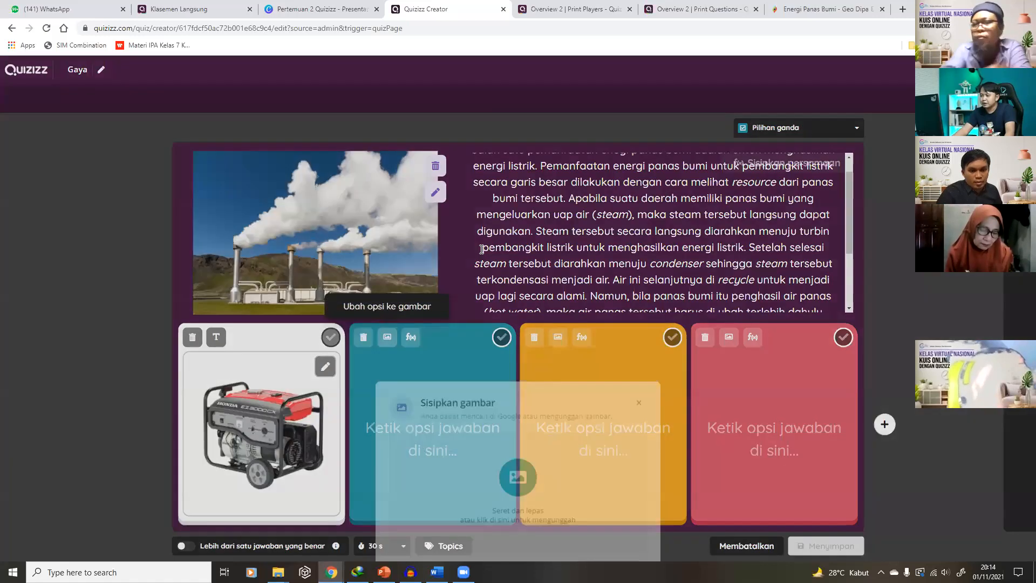
type("kulkas")
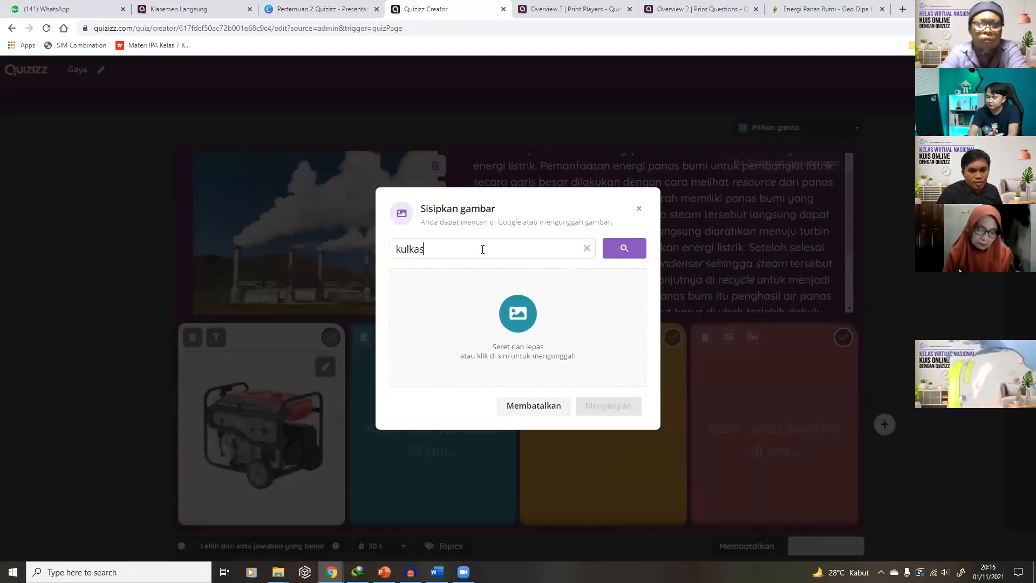
left_click(624, 249)
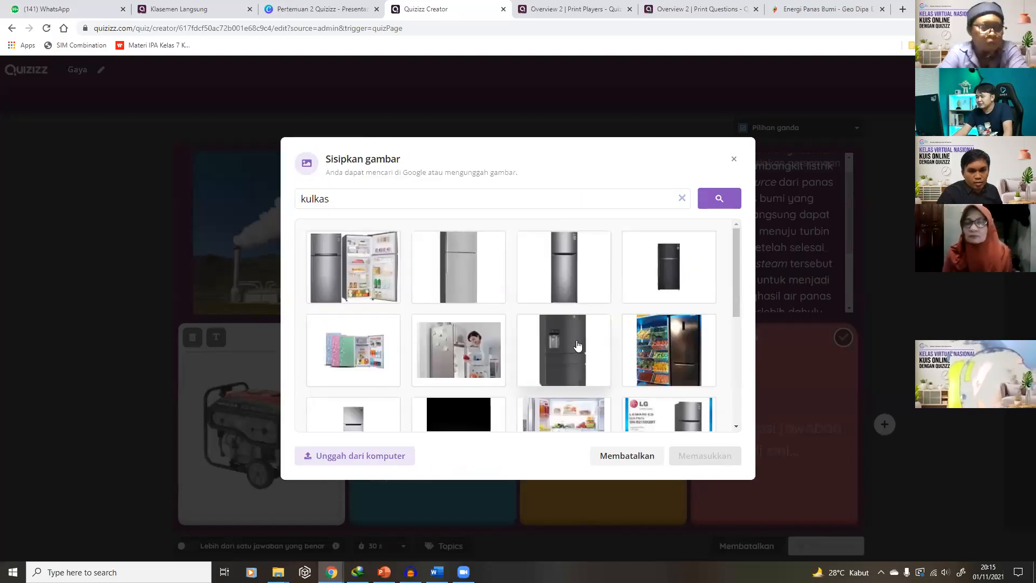
left_click(364, 265)
left_click(716, 463)
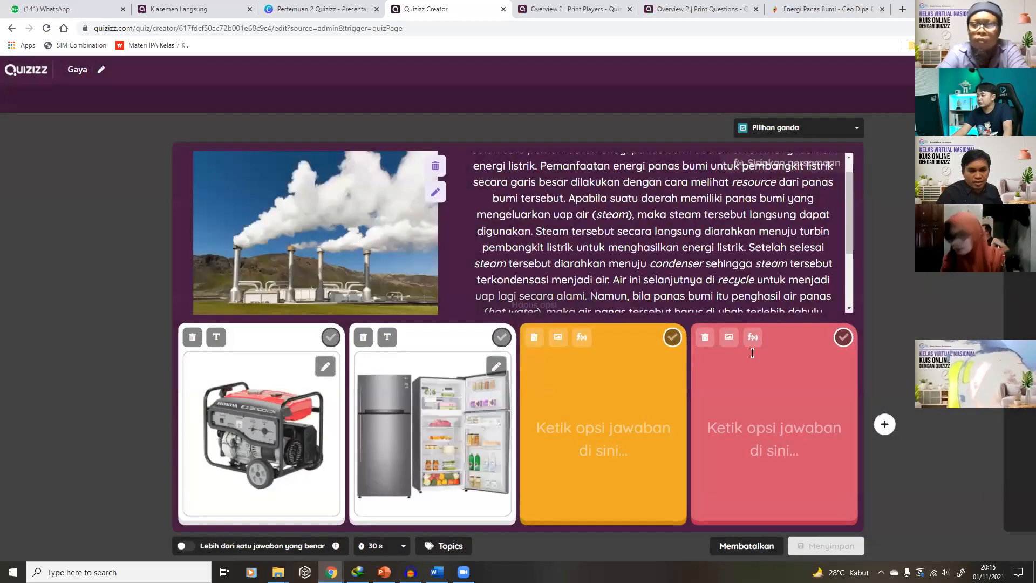
left_click(705, 336)
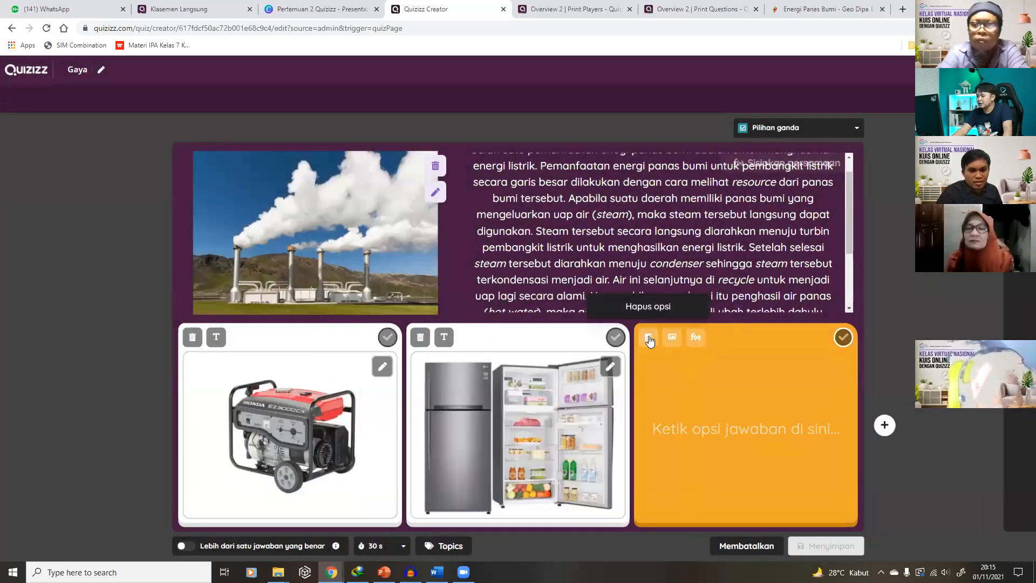
Delete the empty orange answer, keep the fridge picture, mark the generator correct, and save
left_click(655, 336)
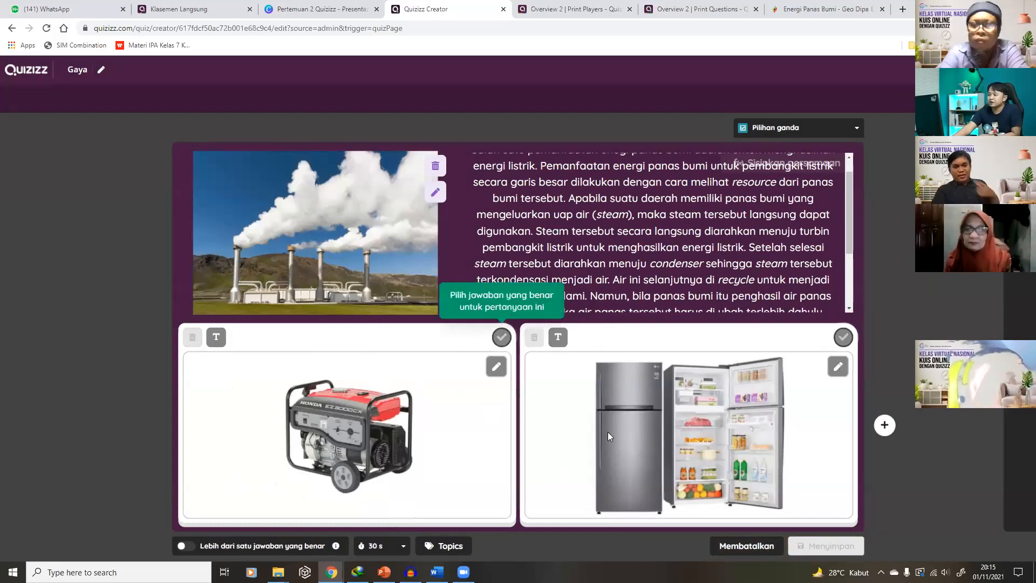
left_click(559, 338)
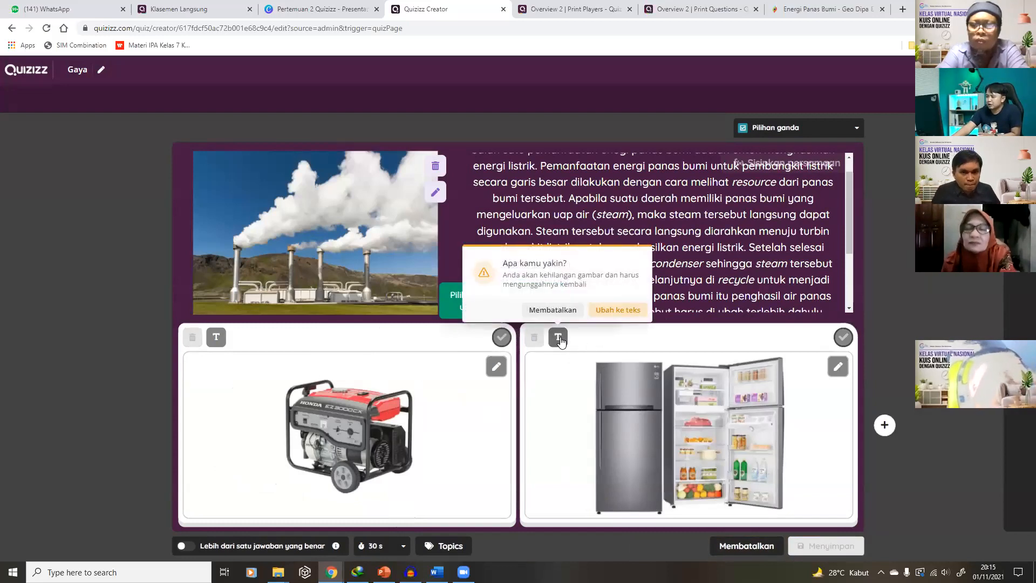
left_click(600, 348)
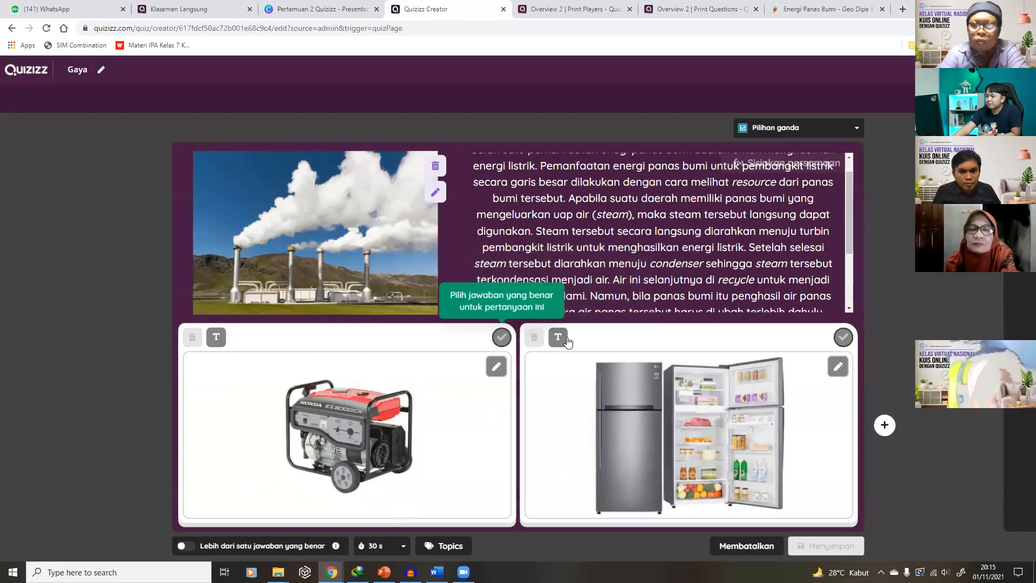
left_click(559, 337)
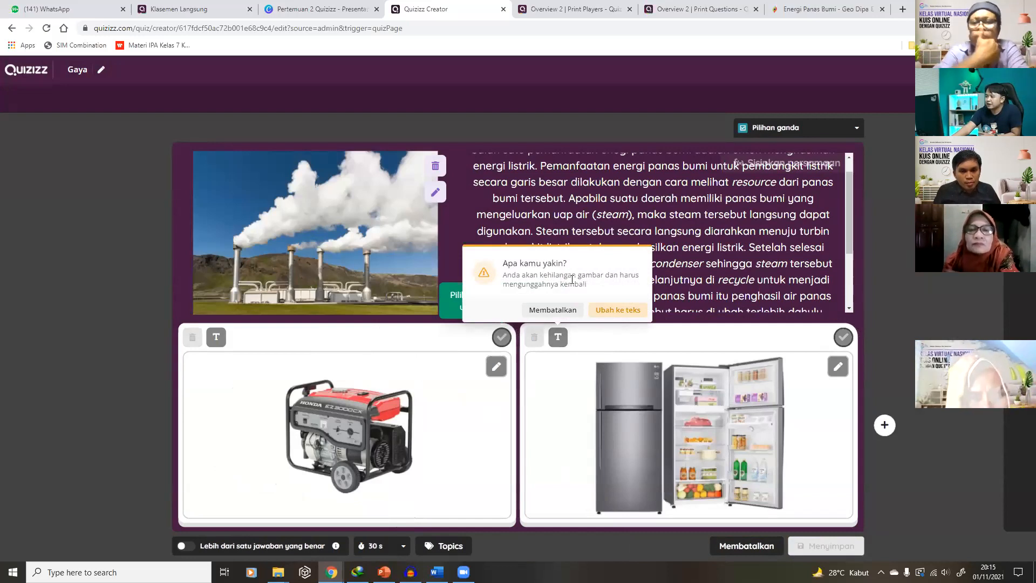
left_click(737, 330)
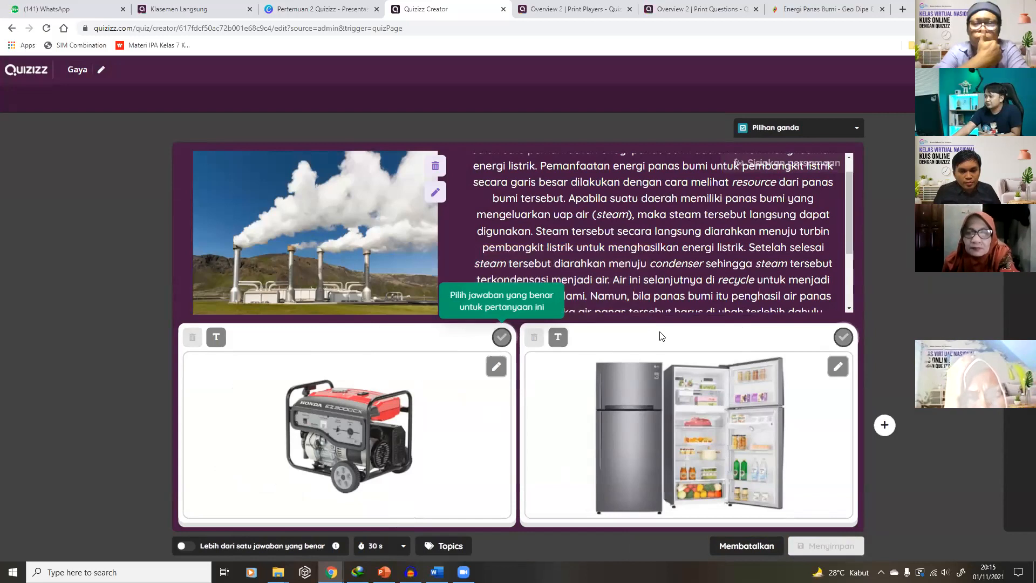
left_click(501, 338)
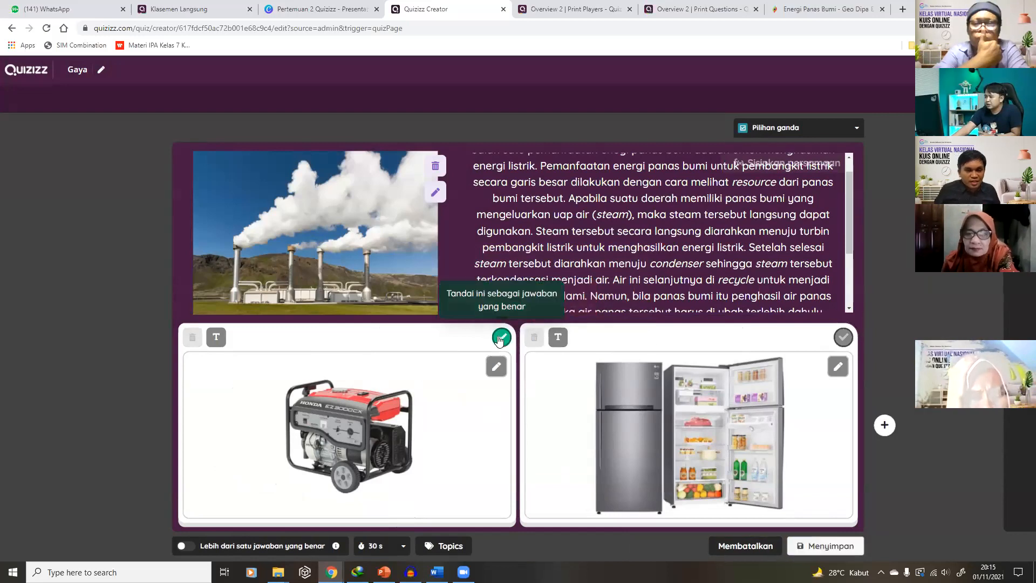
left_click(831, 545)
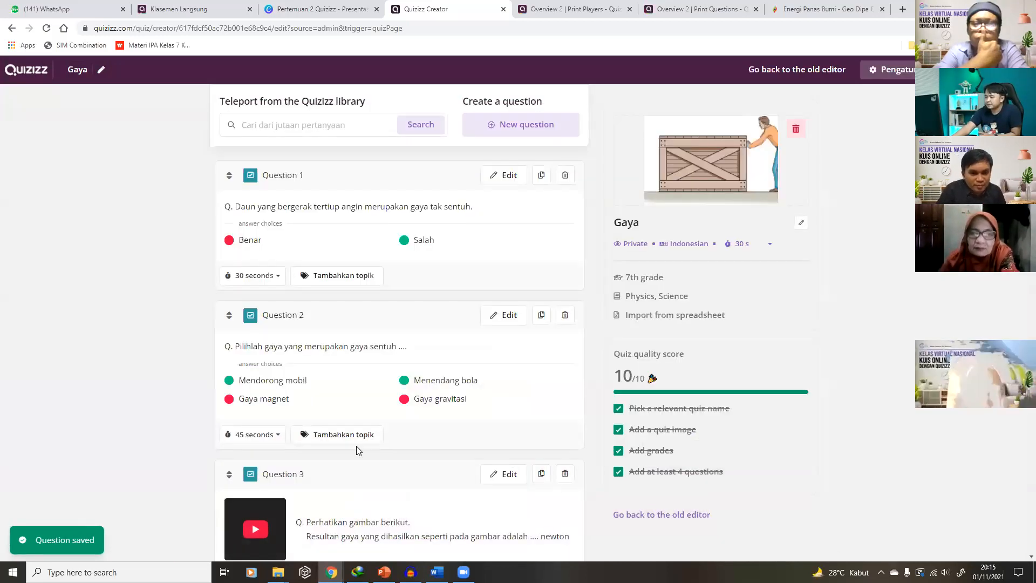
Scroll the quiz list to review Question 11's geothermal passage and generator and fridge answers
scroll(360, 446, "down", 9)
scroll(364, 448, "down", 15)
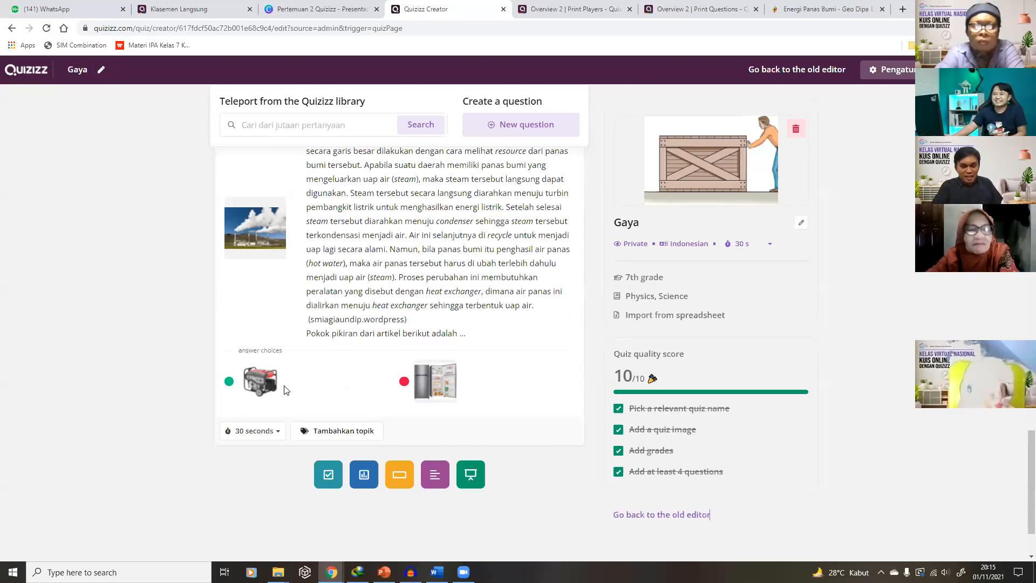
scroll(284, 389, "up", 2)
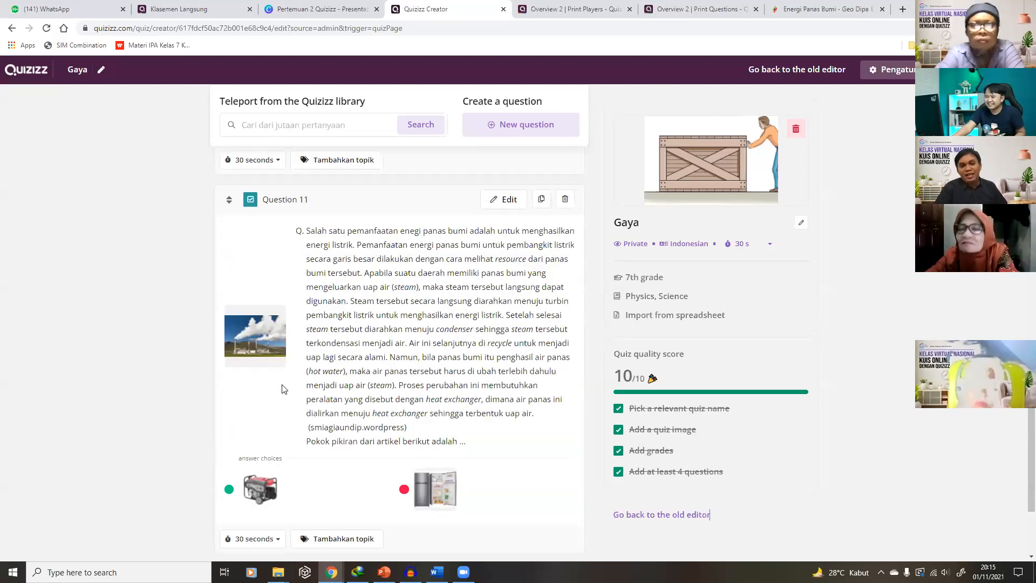
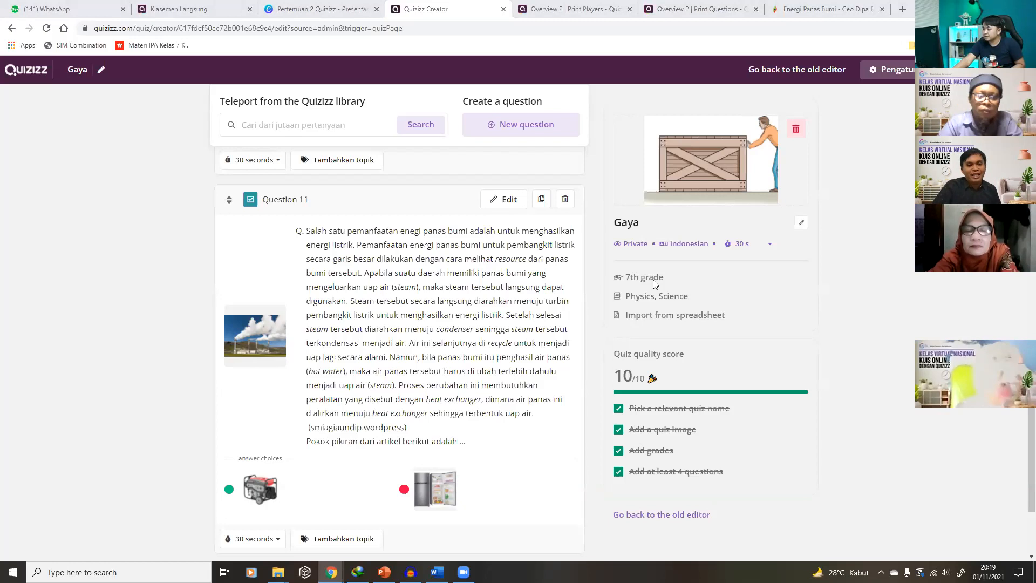
Scroll the Gaya quiz back up to Question 1 and bring up the new-question type list
scroll(441, 358, "up", 6)
scroll(441, 357, "up", 20)
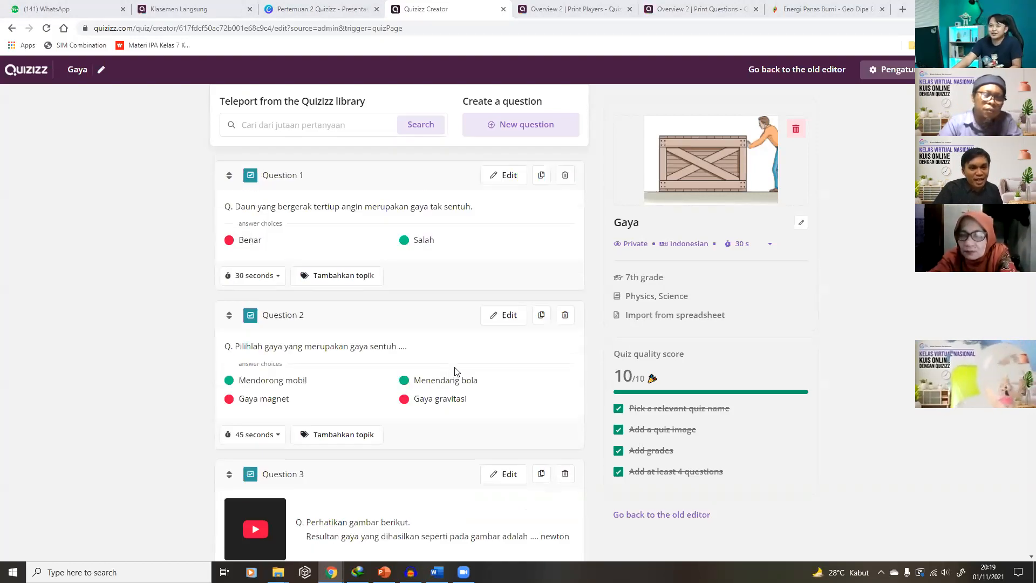
left_click(494, 129)
Start a new multiple-choice question and browse the equation editor's symbol sets
left_click(444, 177)
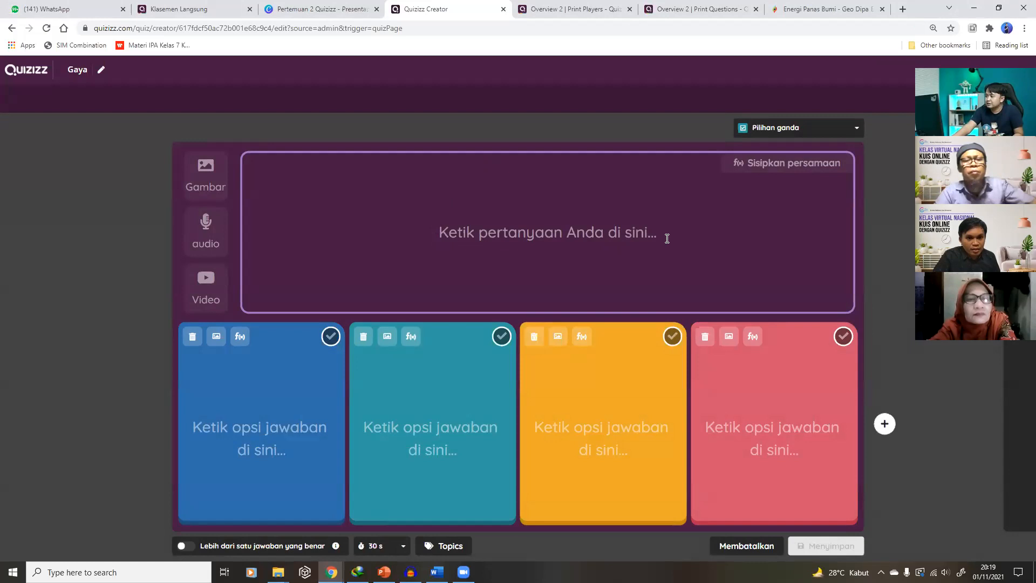
left_click(780, 168)
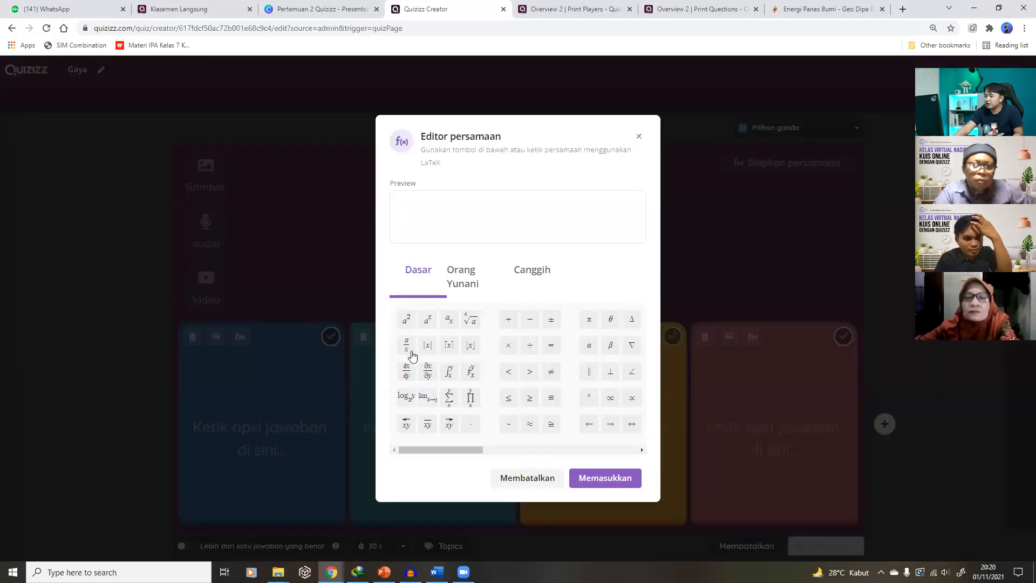
left_click(457, 287)
left_click(418, 285)
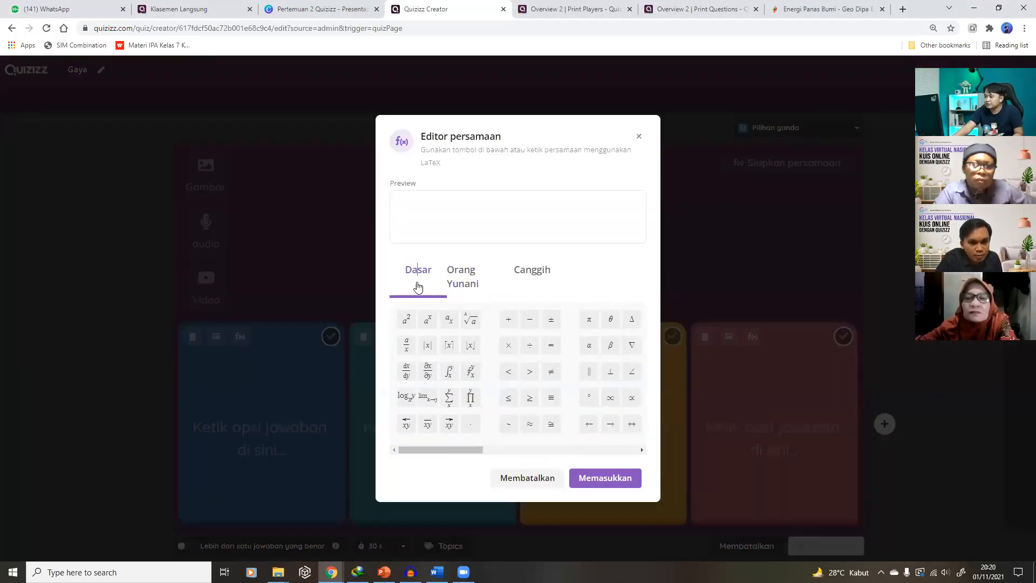
left_click(448, 286)
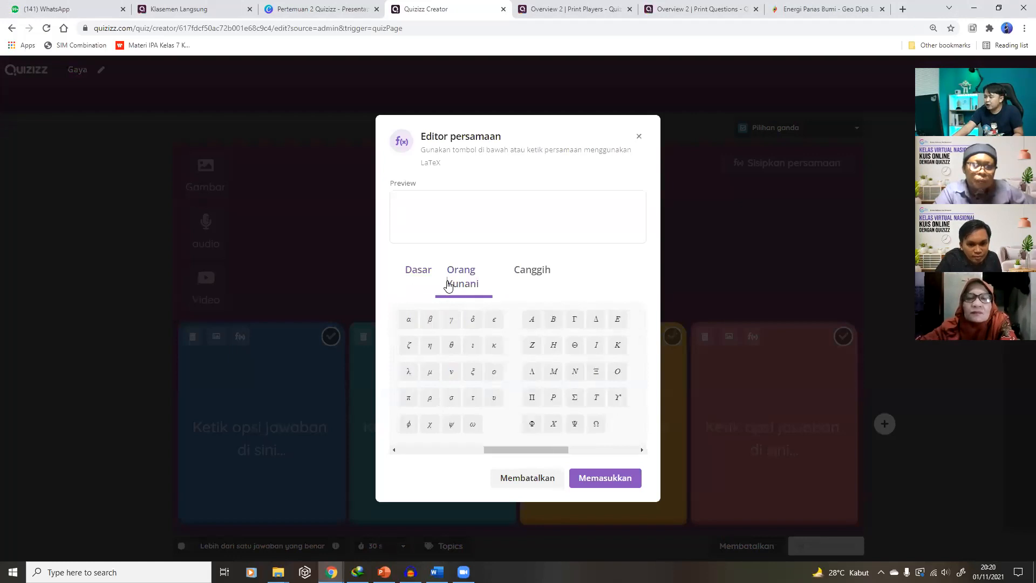
left_click(536, 274)
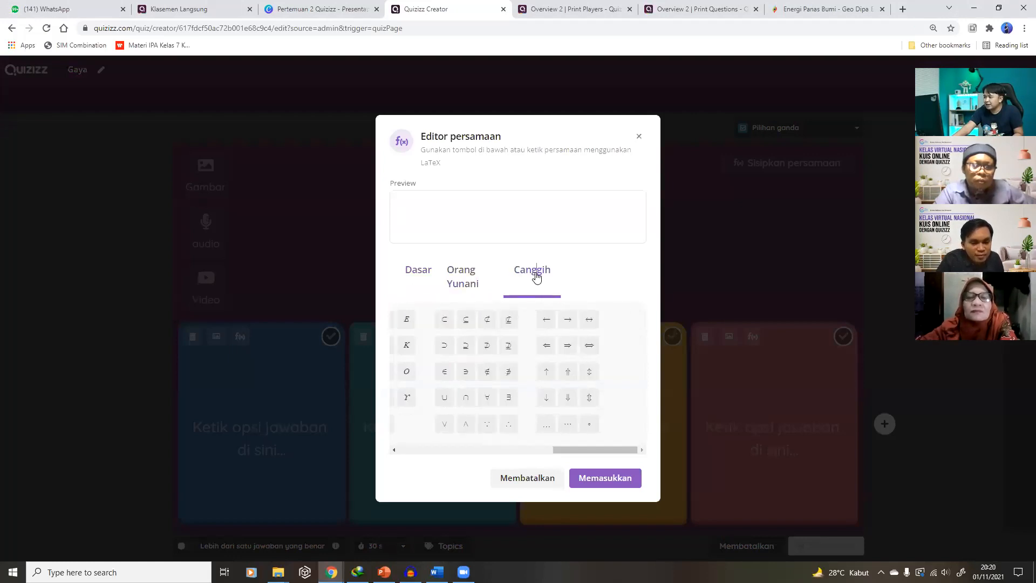
left_click_drag(574, 456, 408, 459)
Build the equation x² + 2y − 15 and insert it into the question text
left_click(406, 325)
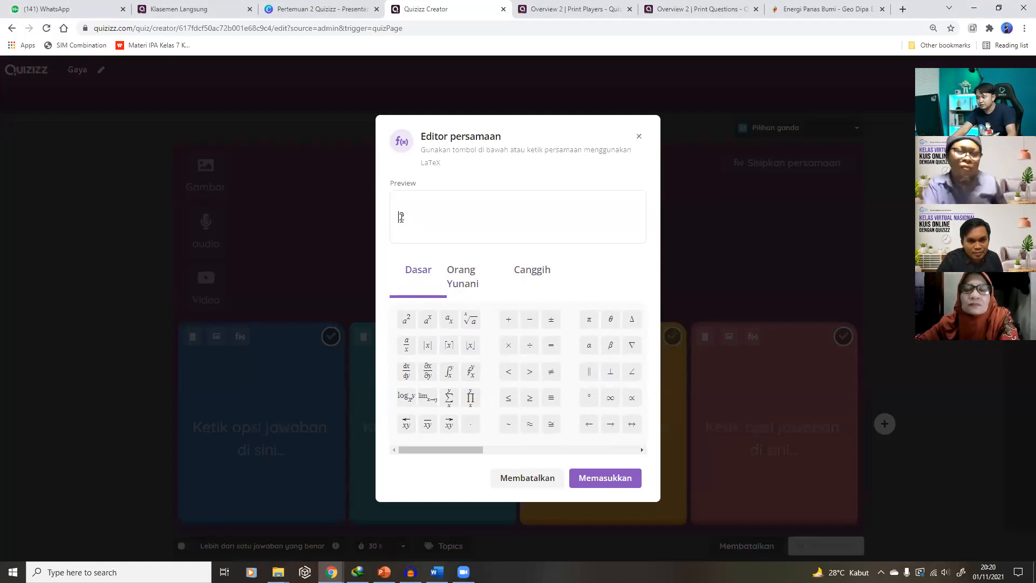
type("x2")
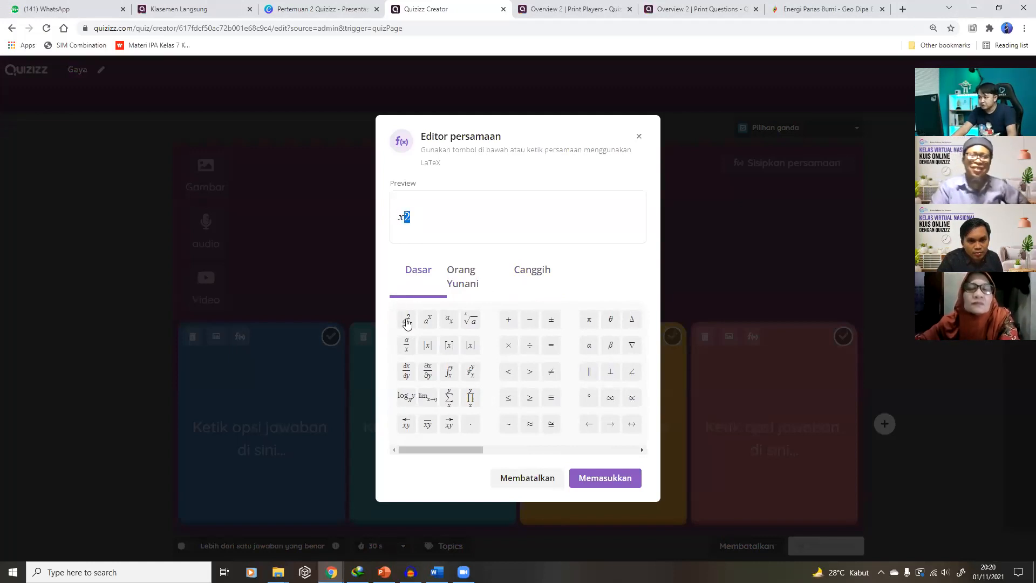
left_click(407, 324)
left_click(424, 220)
key("BackSpace")
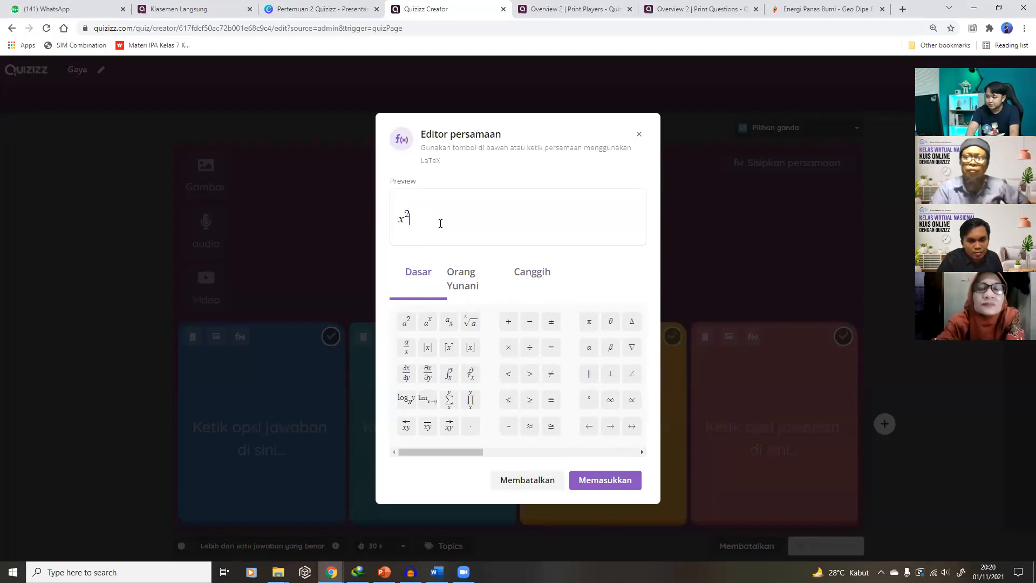
type("2y −")
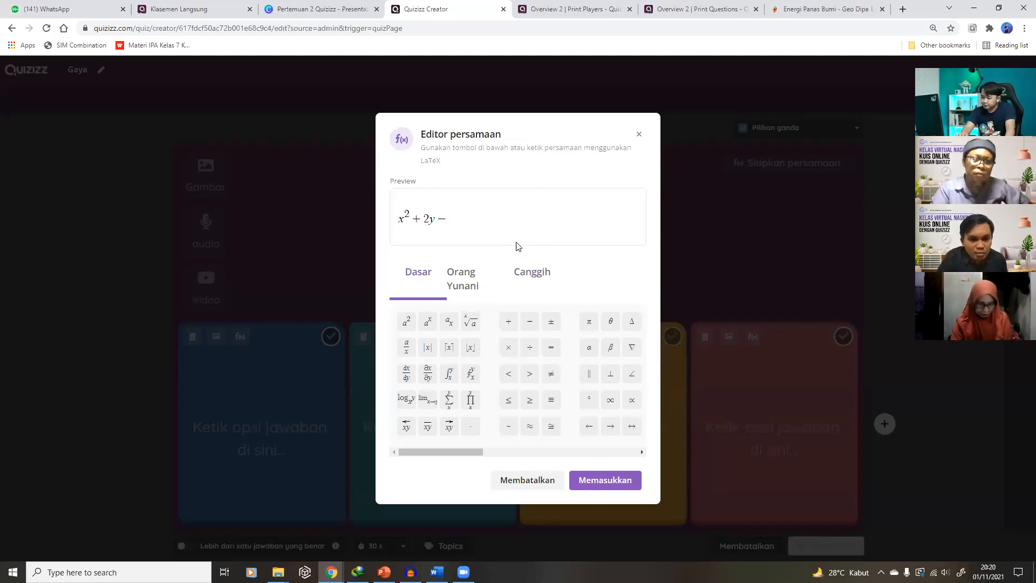
type("15")
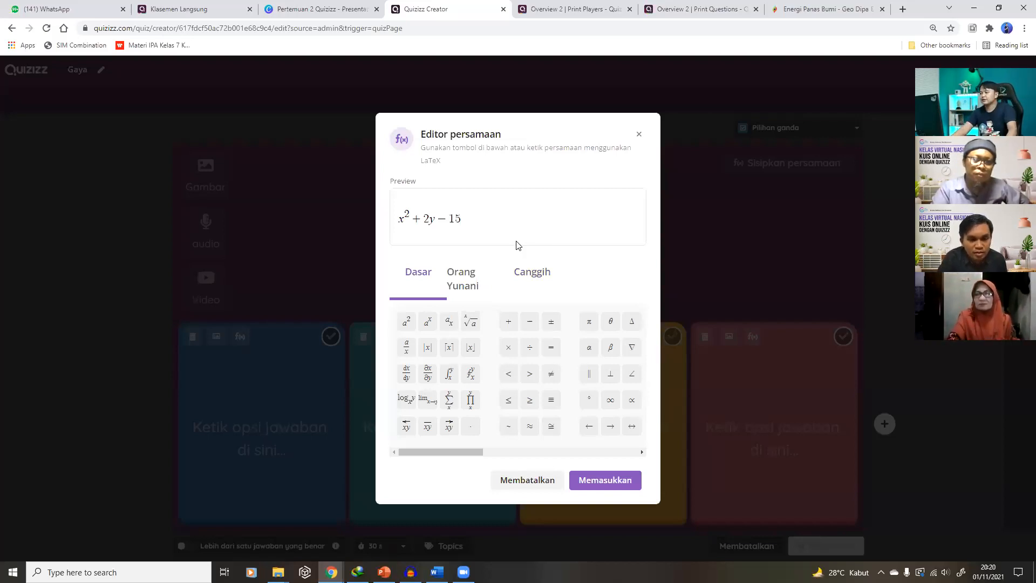
left_click(603, 482)
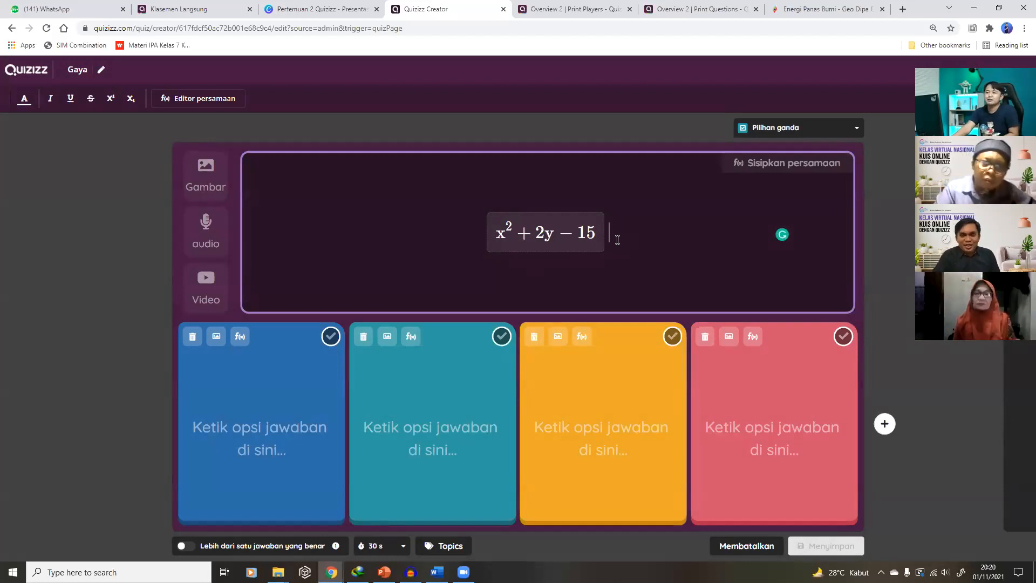
Add a logarithm equation with base 10 and argument 2 to the question text
left_click(753, 165)
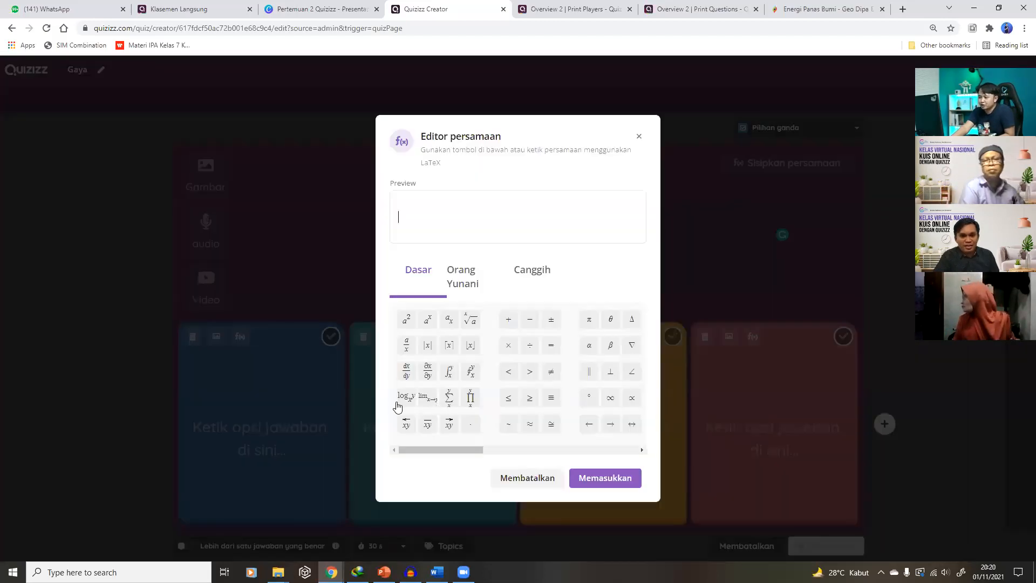
left_click(405, 399)
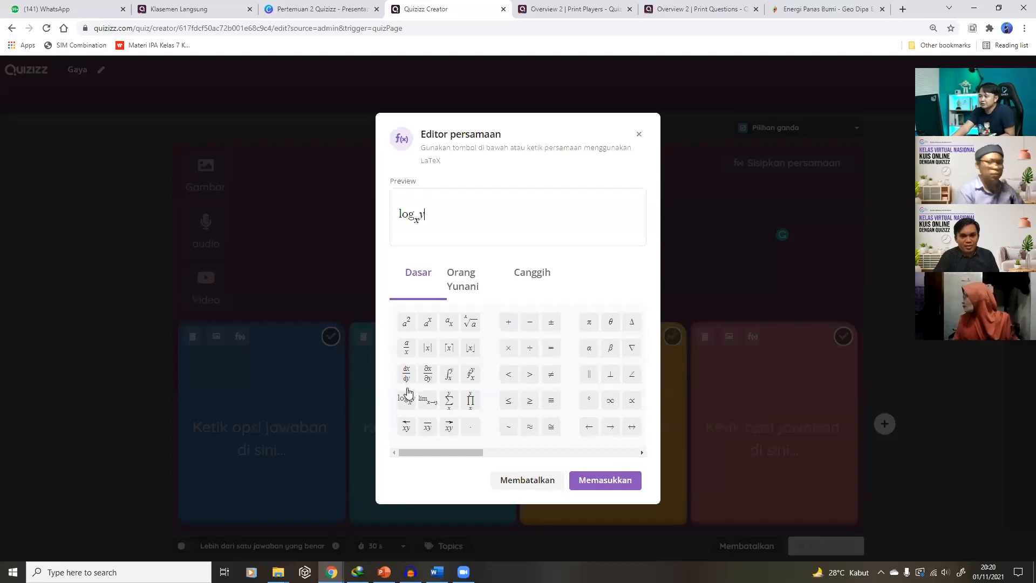
key("BackSpace")
type("10")
key("BackSpace")
type("2")
left_click(615, 482)
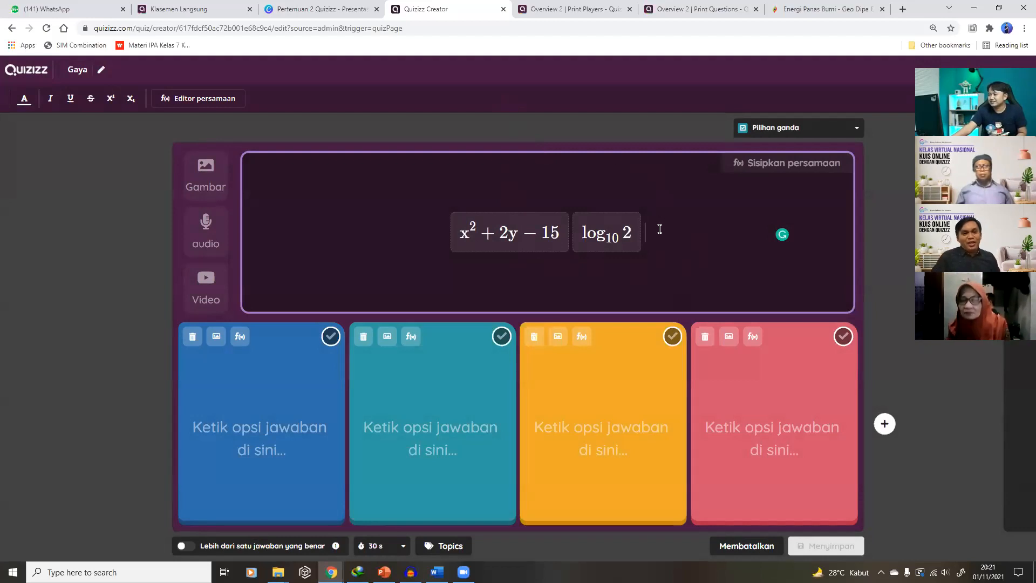
Stop editing the question text and choose to discard the unsaved question
left_click(547, 49)
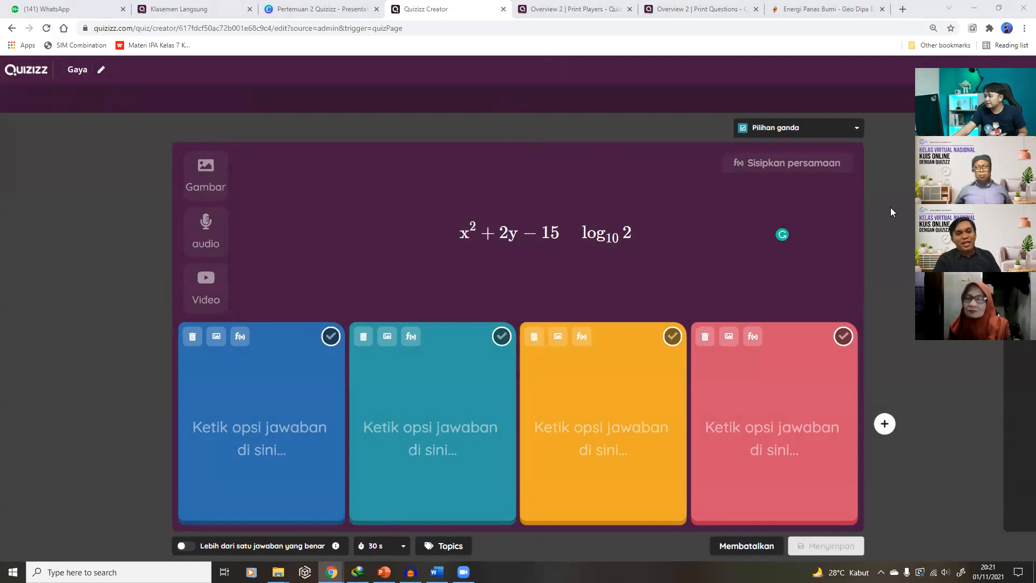
left_click(607, 236)
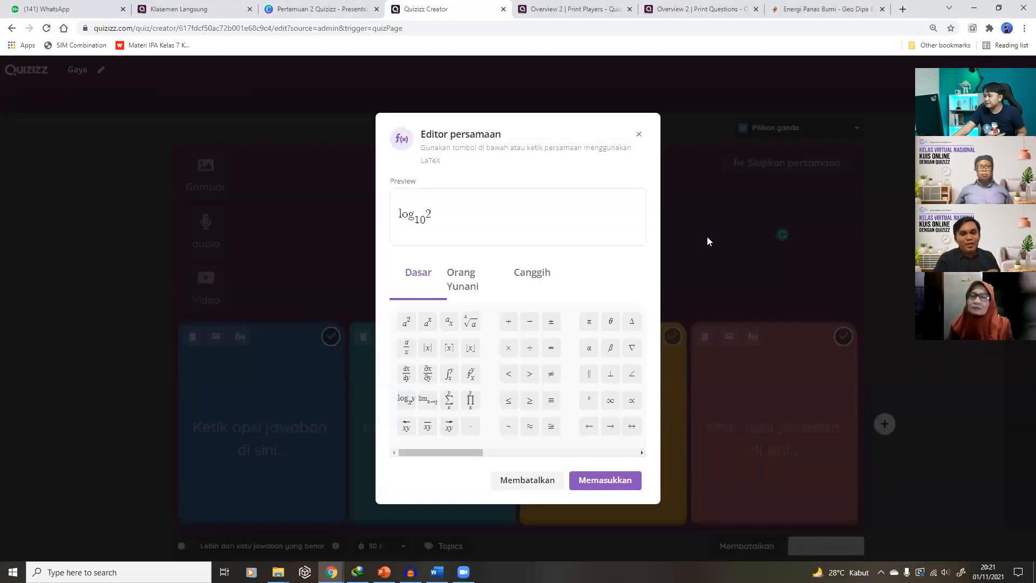
left_click(639, 133)
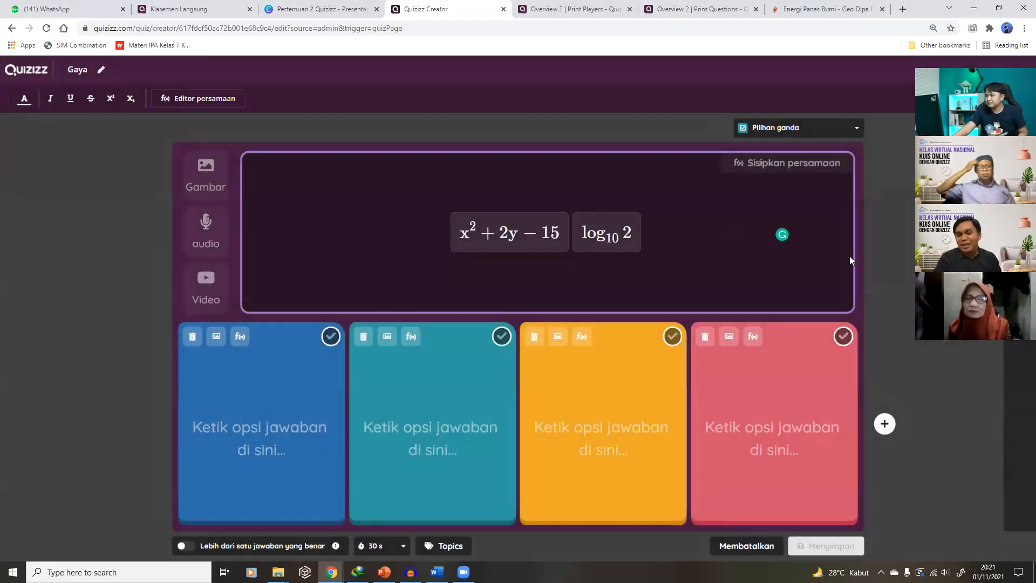
left_click(891, 260)
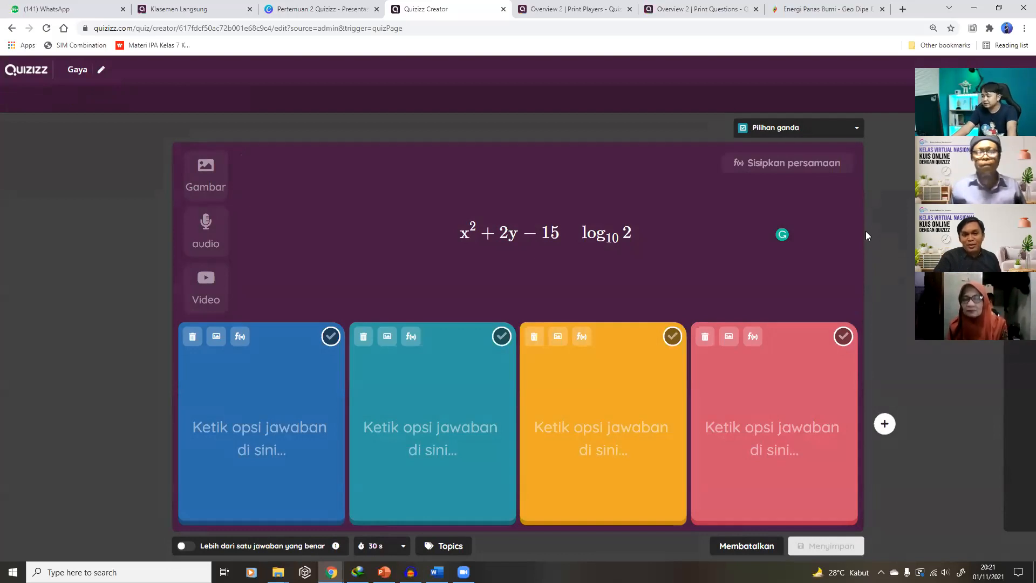
left_click(743, 549)
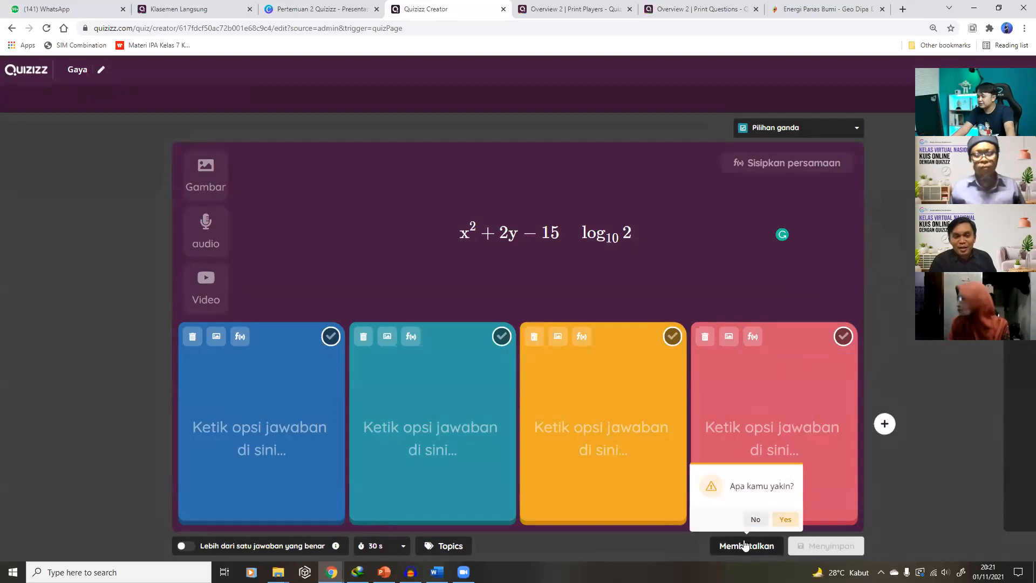
Confirm discarding the new question, review the question list, and return to the dashboard
left_click(780, 520)
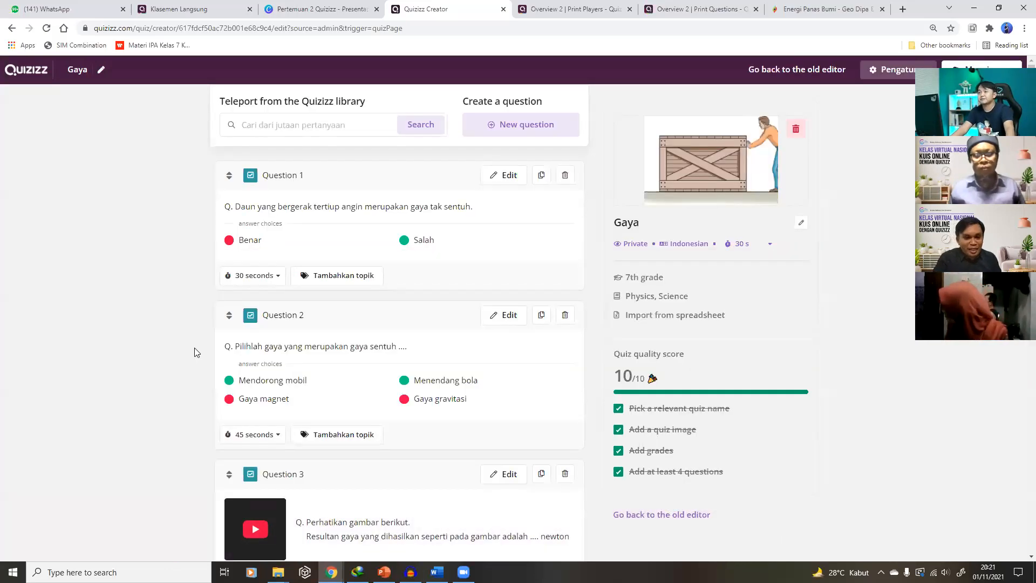
scroll(257, 372, "down", 4)
scroll(256, 371, "down", 20)
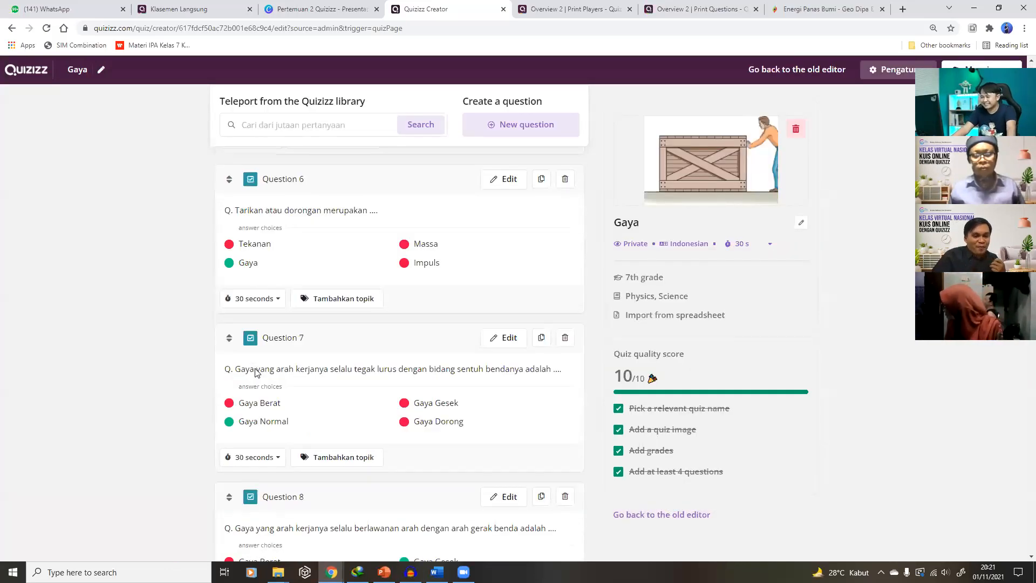
scroll(252, 372, "down", 4)
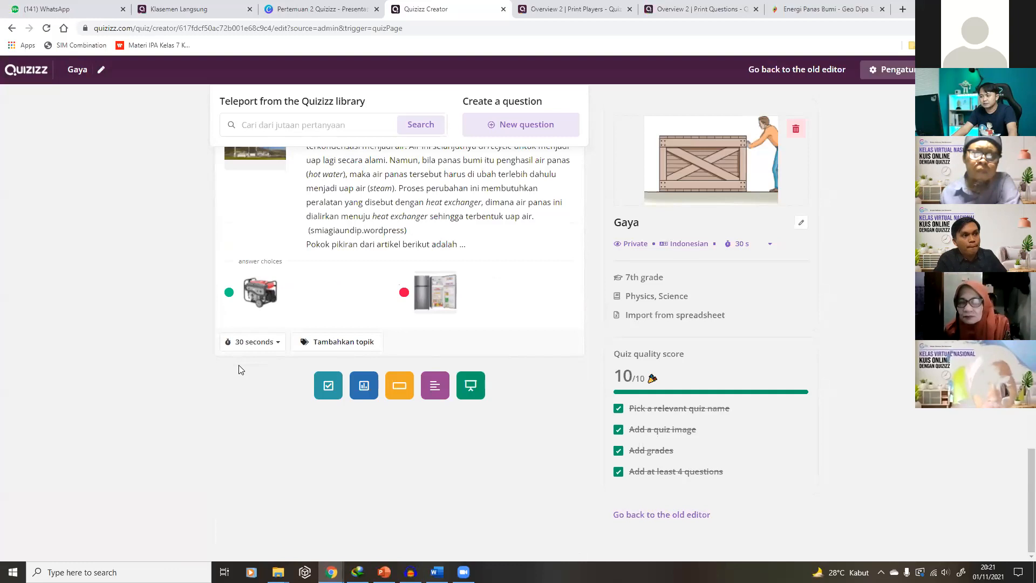
scroll(241, 370, "up", 12)
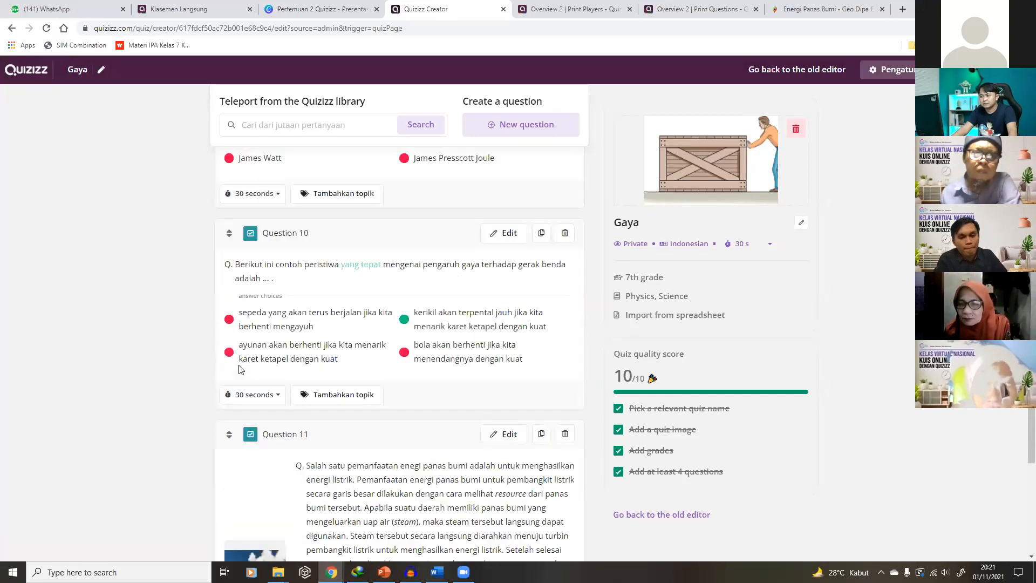
scroll(240, 369, "up", 20)
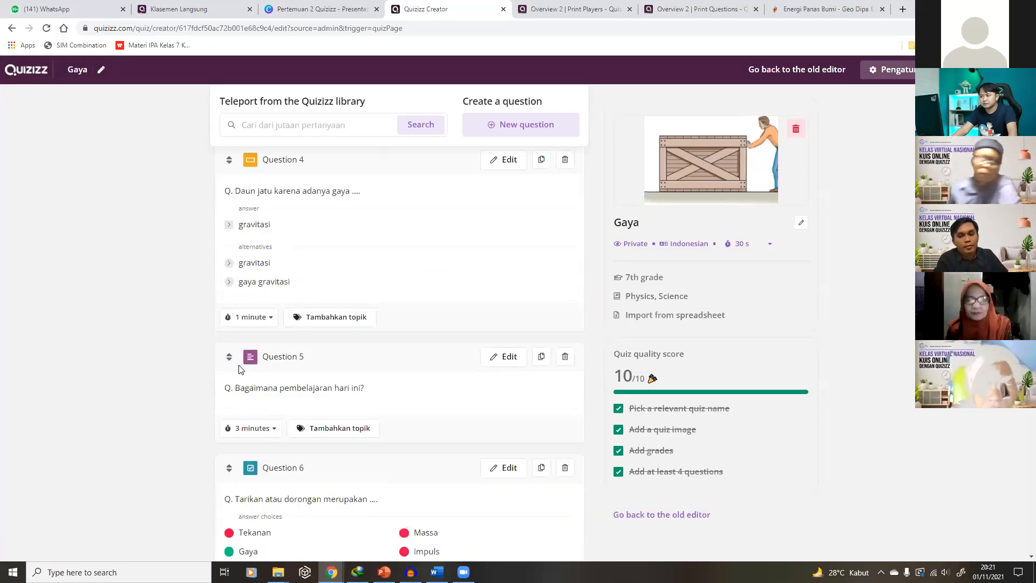
scroll(240, 369, "up", 3)
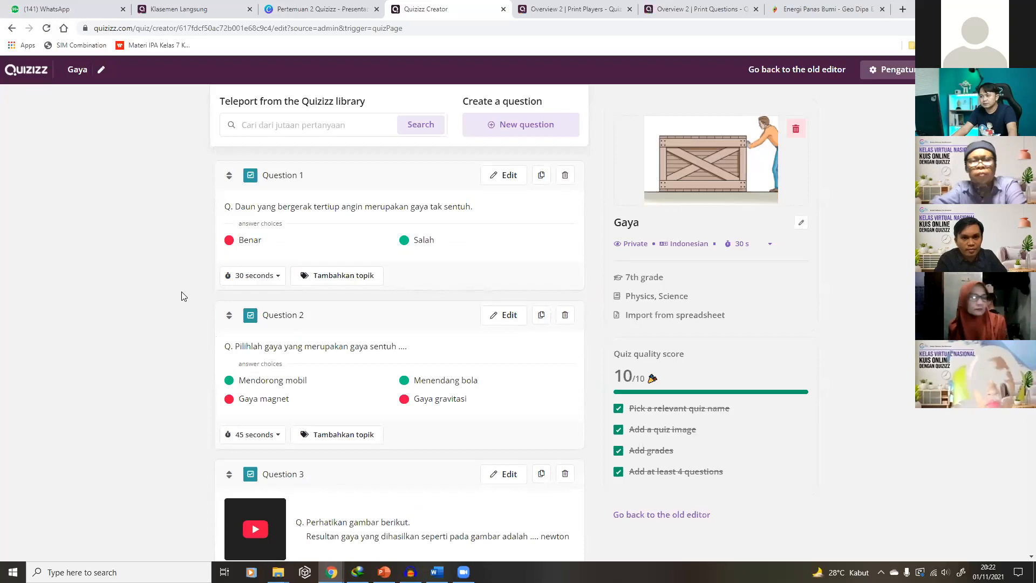
left_click(17, 74)
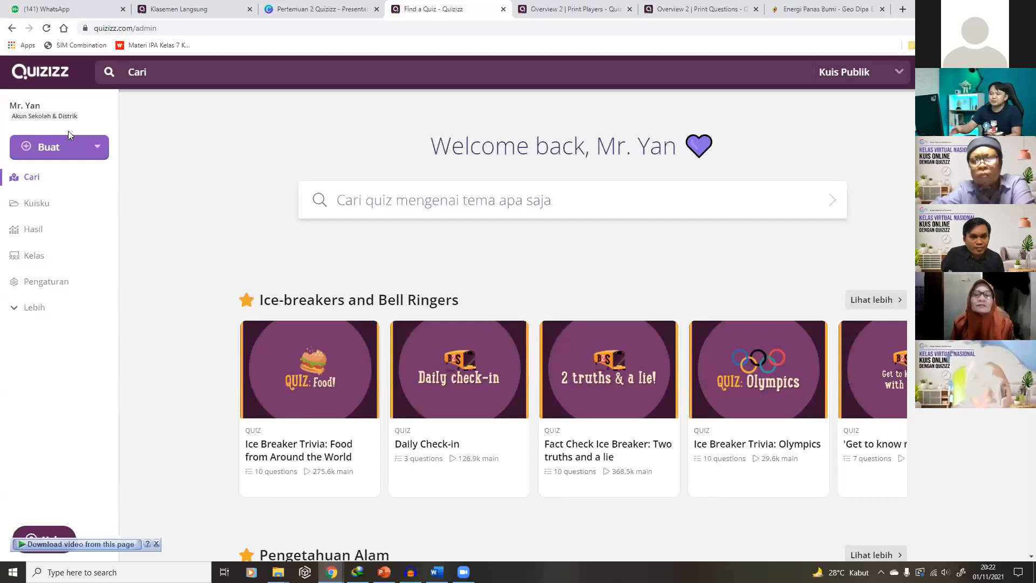
Import the 'Quizizz Expert' class from Google Classroom and continue to assigning a quiz
left_click(44, 262)
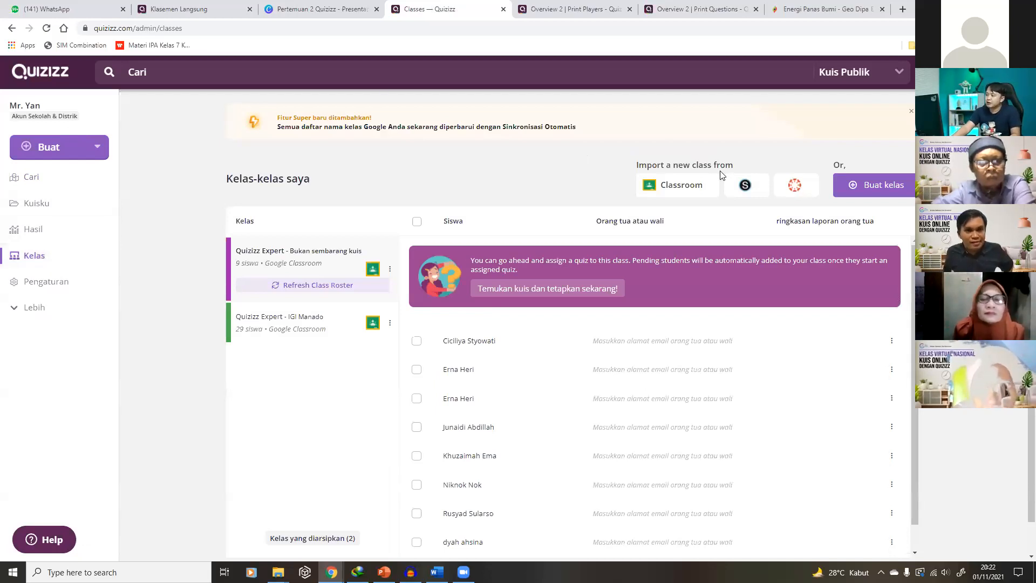
left_click(689, 190)
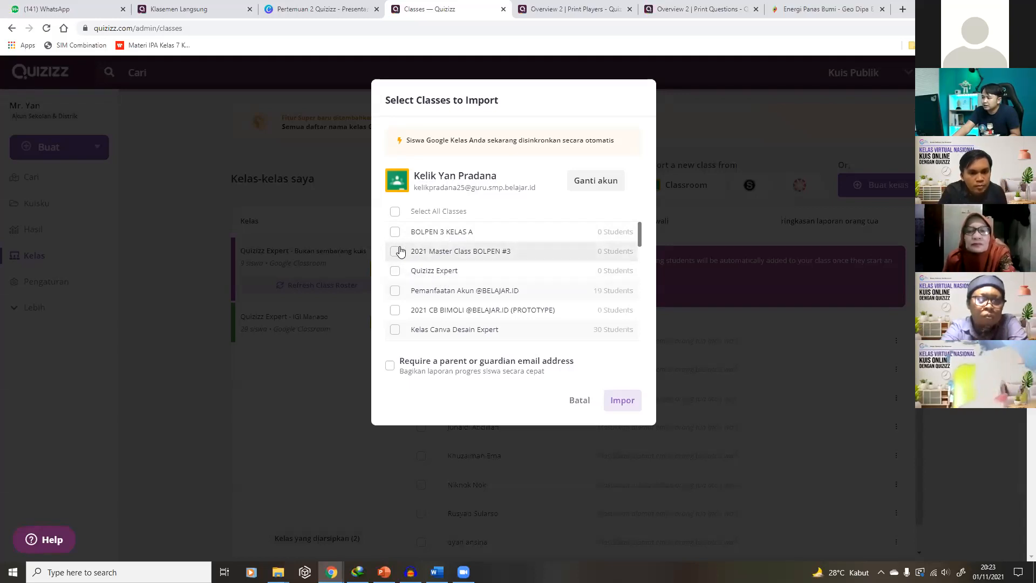
left_click(395, 270)
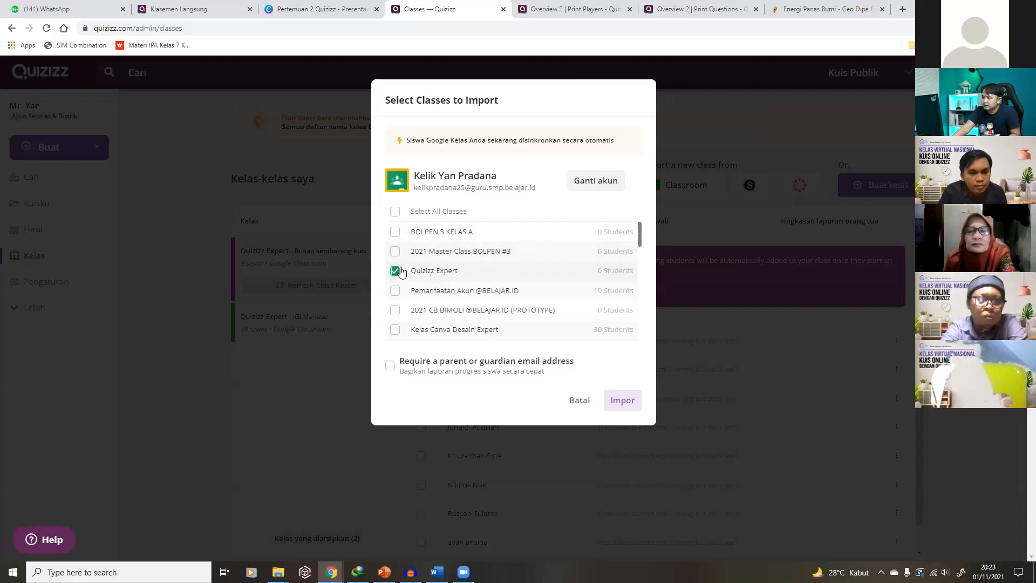
left_click(617, 404)
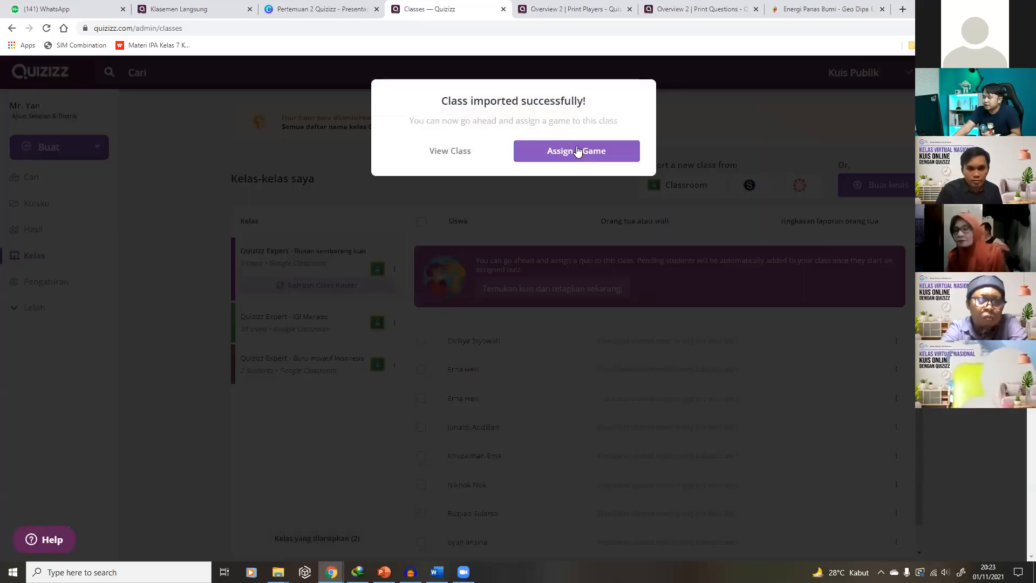
left_click(576, 150)
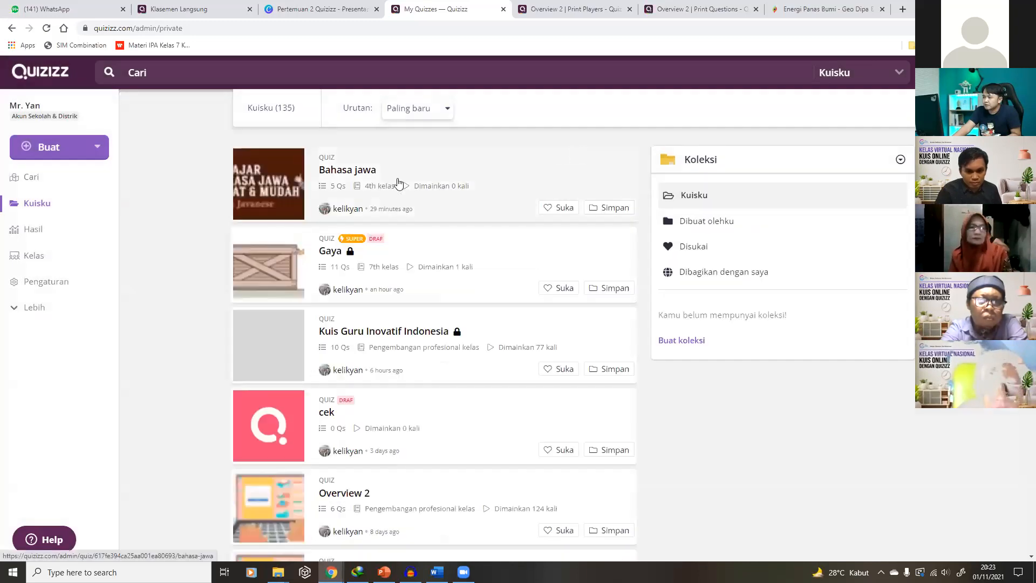
Finish the Gaya draft quiz via the old editor and go back to the class list
left_click(364, 260)
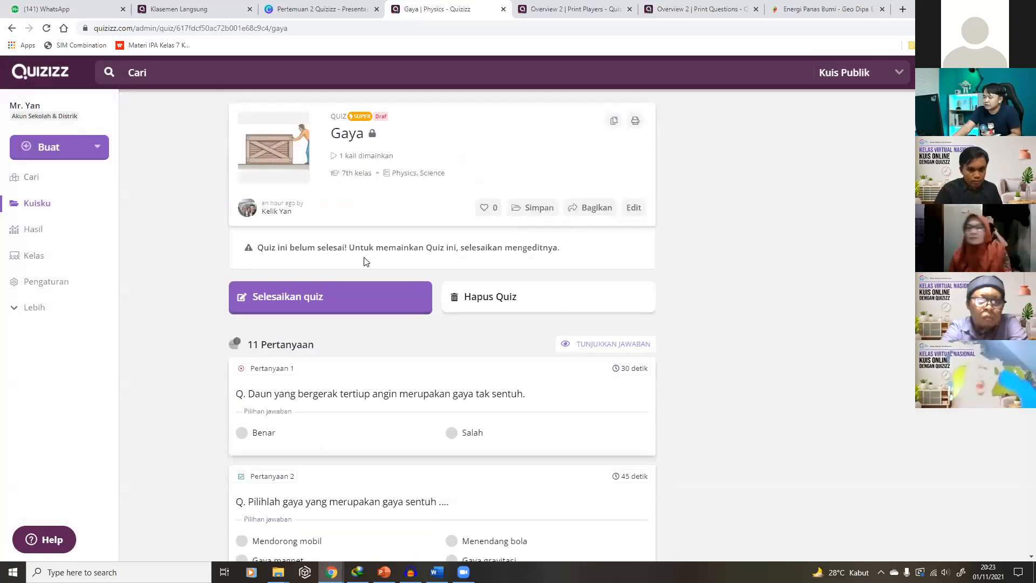
left_click(358, 296)
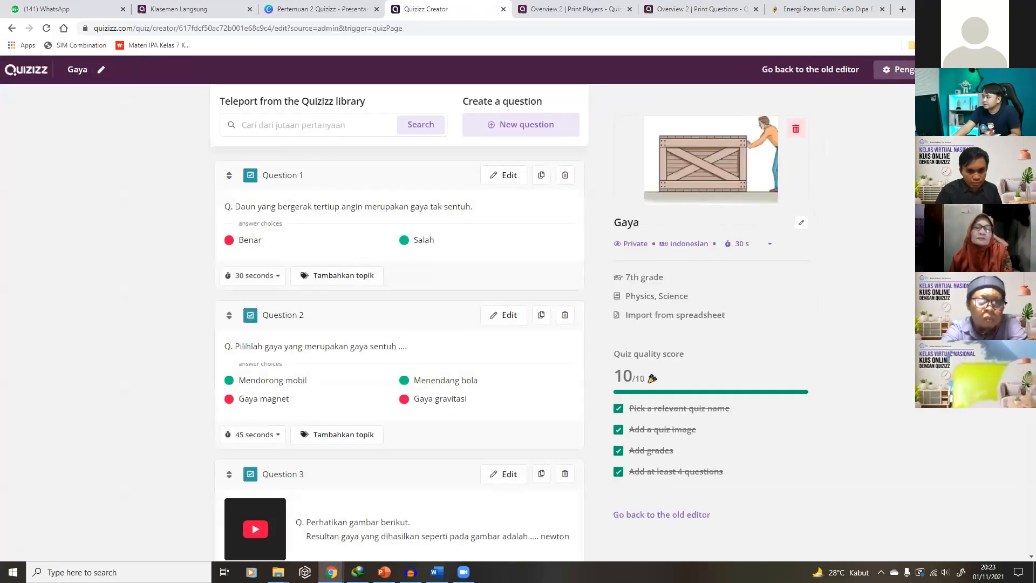
left_click(819, 70)
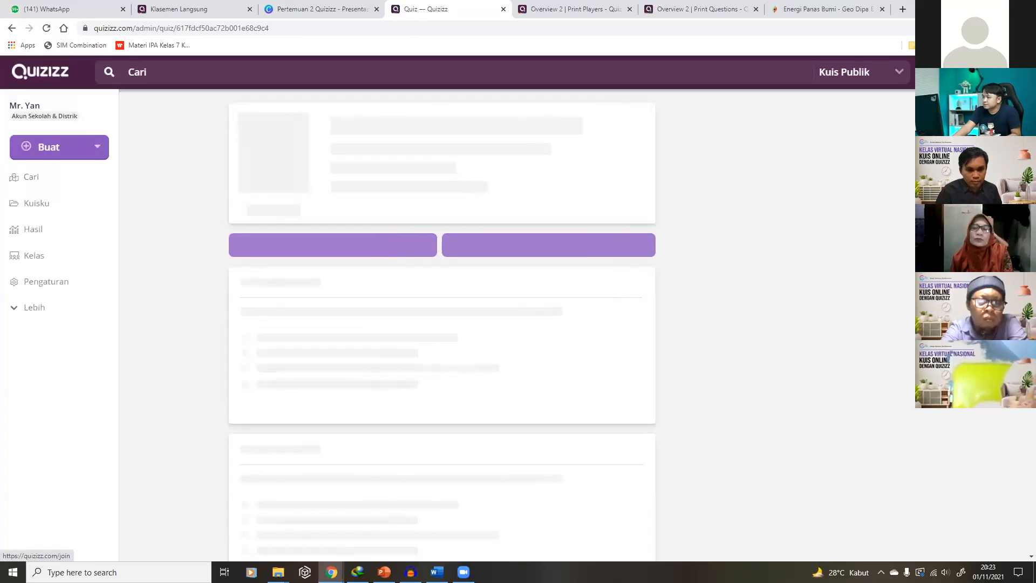
left_click(62, 254)
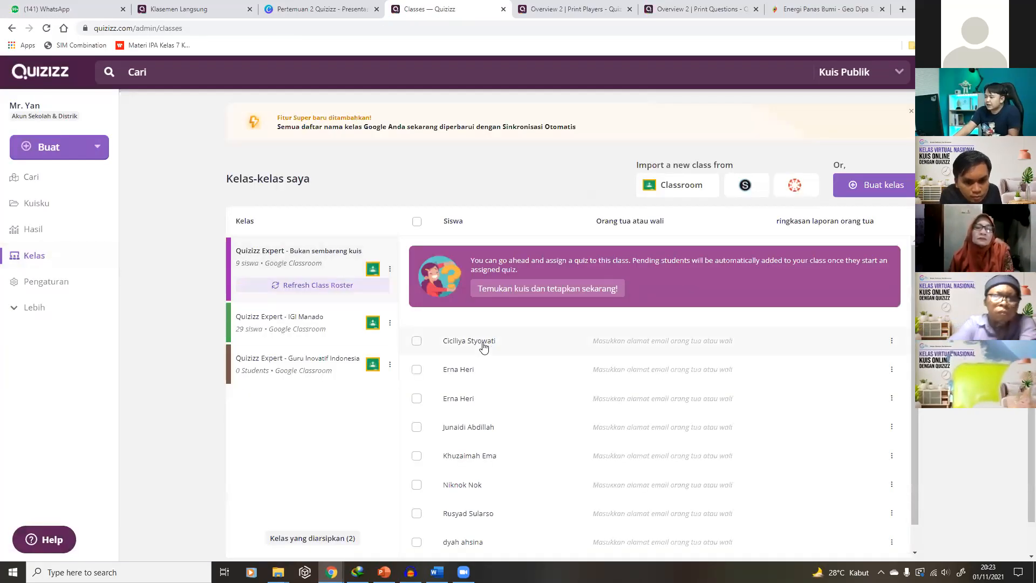
Scroll through the Quizizz Expert class roster of 9 students to review it
scroll(486, 351, "down", 1)
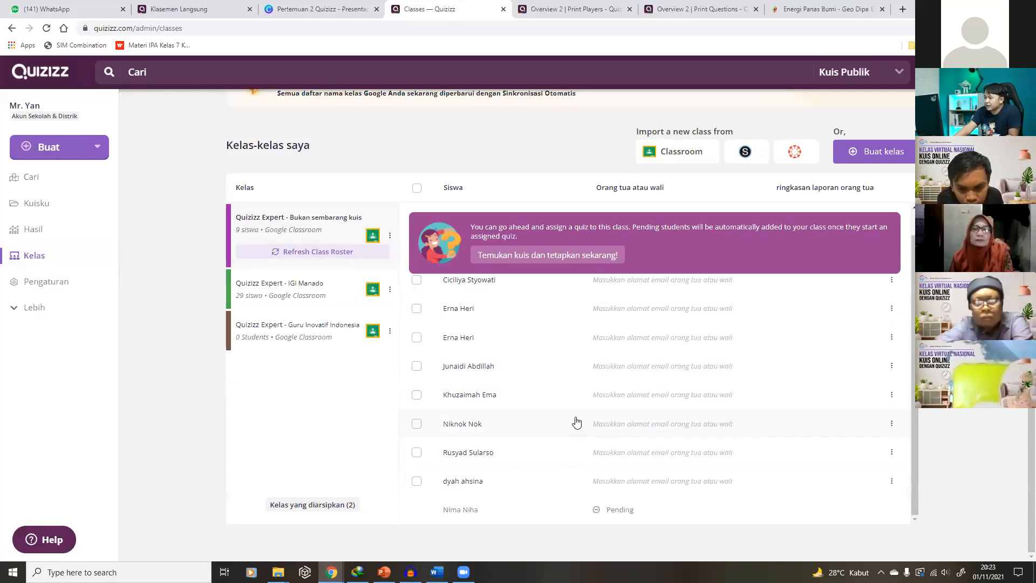
scroll(573, 416, "up", 1)
scroll(574, 370, "down", 1)
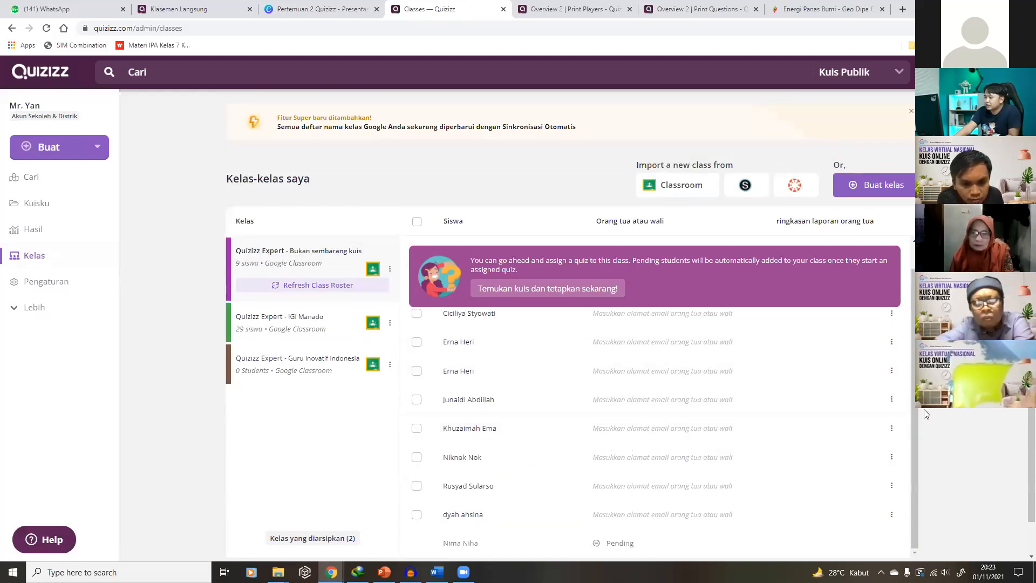
left_click_drag(913, 404, 909, 350)
scroll(909, 350, "down", 1)
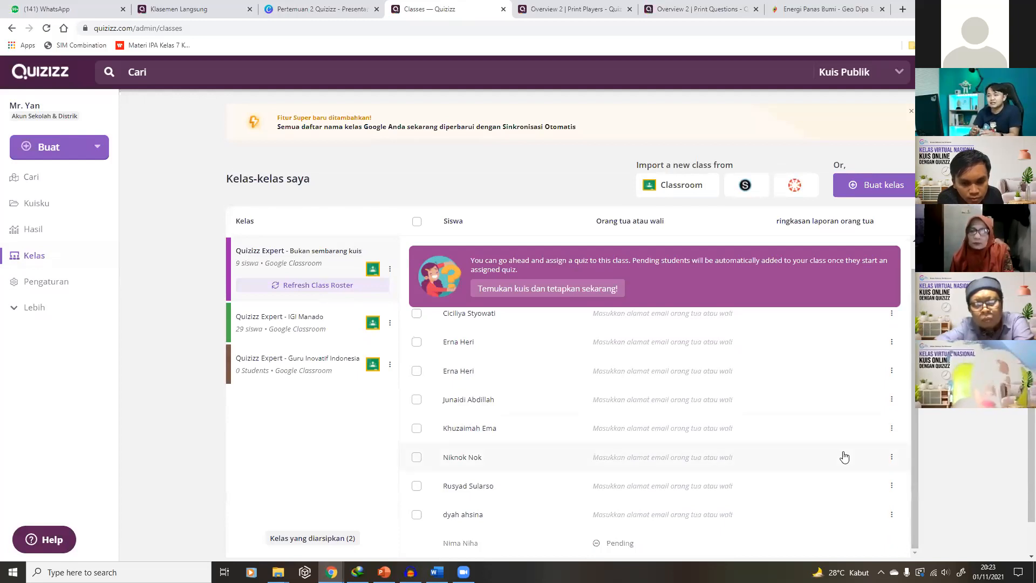
scroll(475, 367, "up", 1)
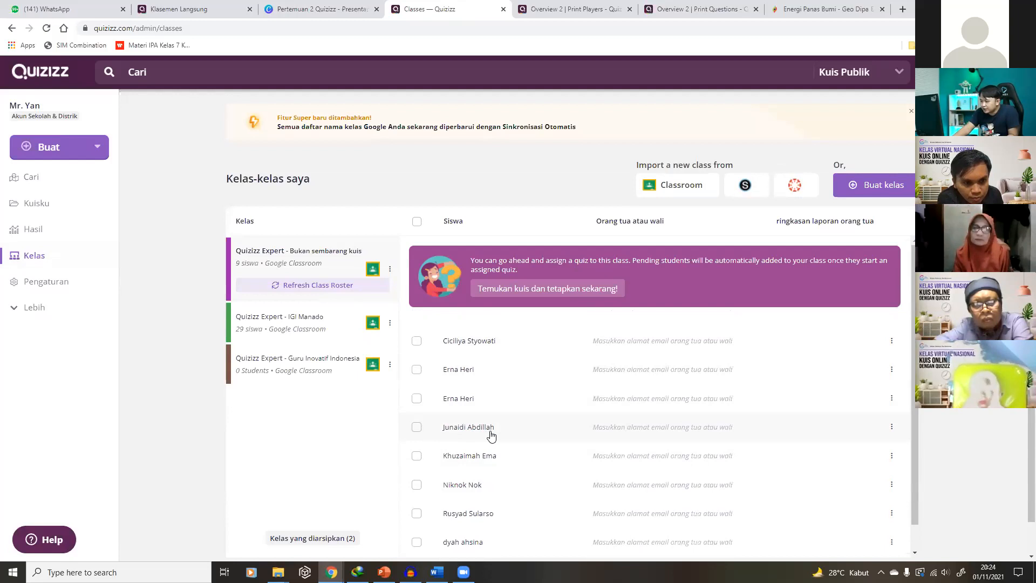
scroll(488, 434, "down", 1)
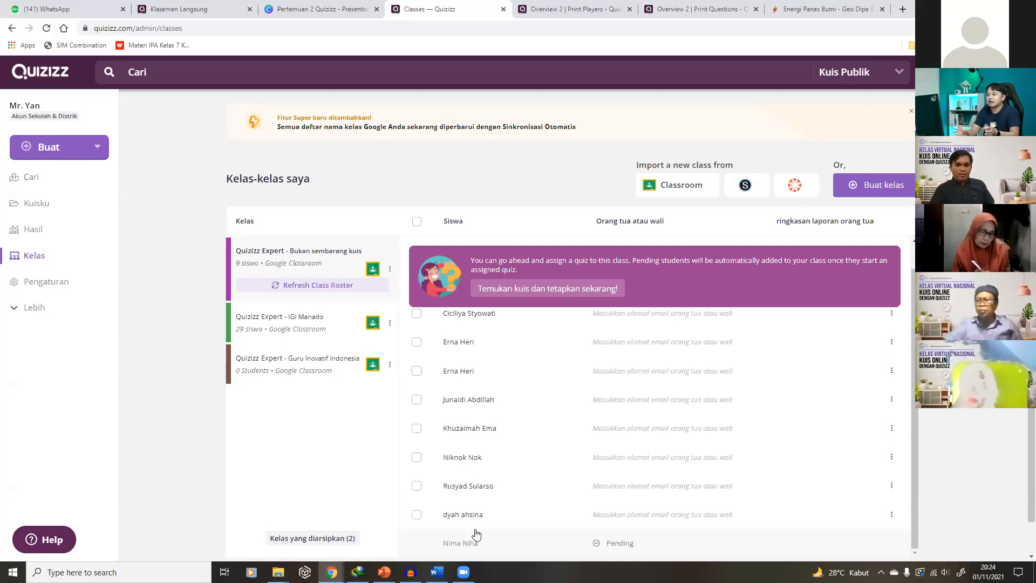
Move between My Quizzes and Classes, ending on the library of 135 quizzes
left_click(41, 214)
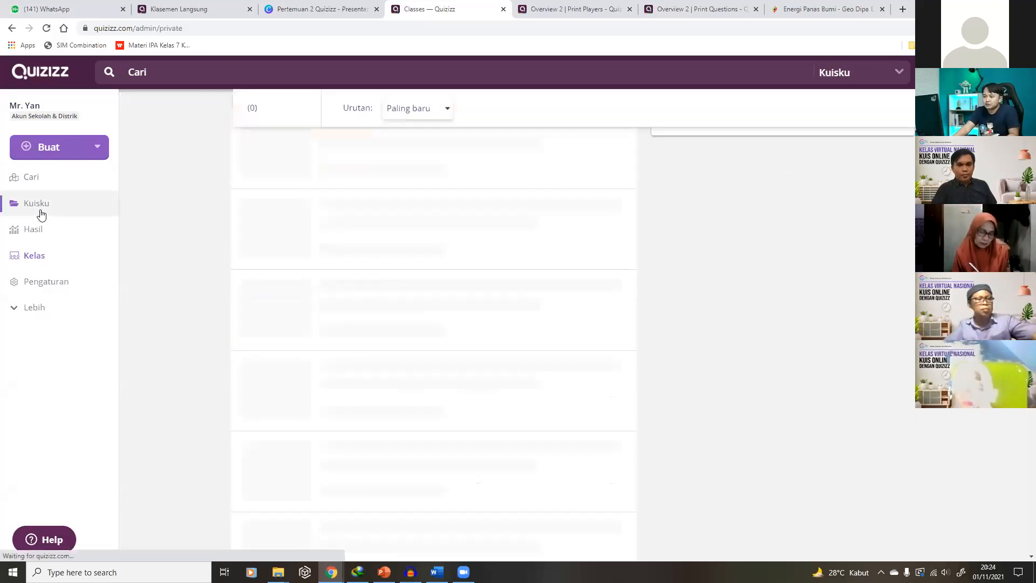
left_click(36, 264)
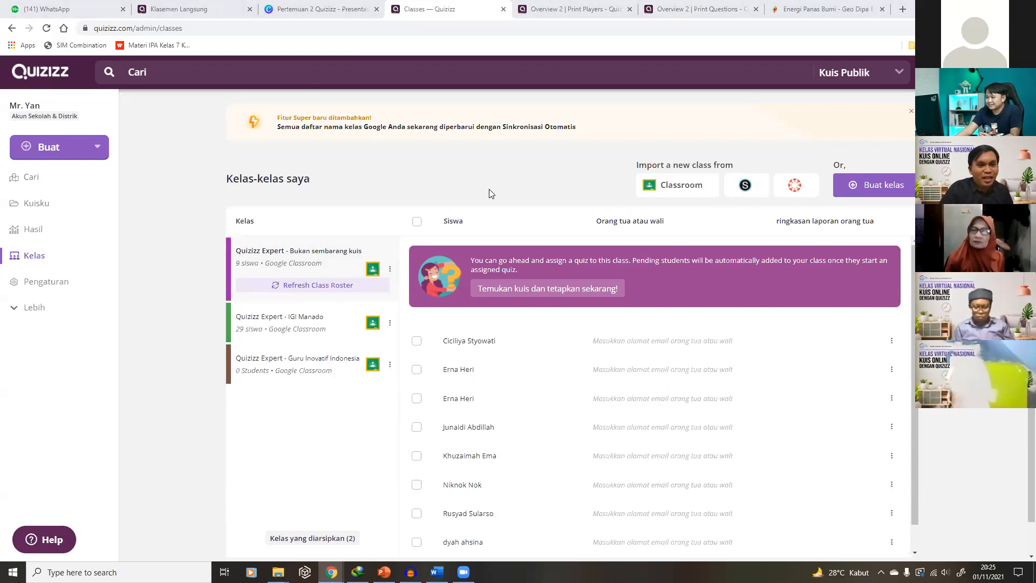
left_click(33, 204)
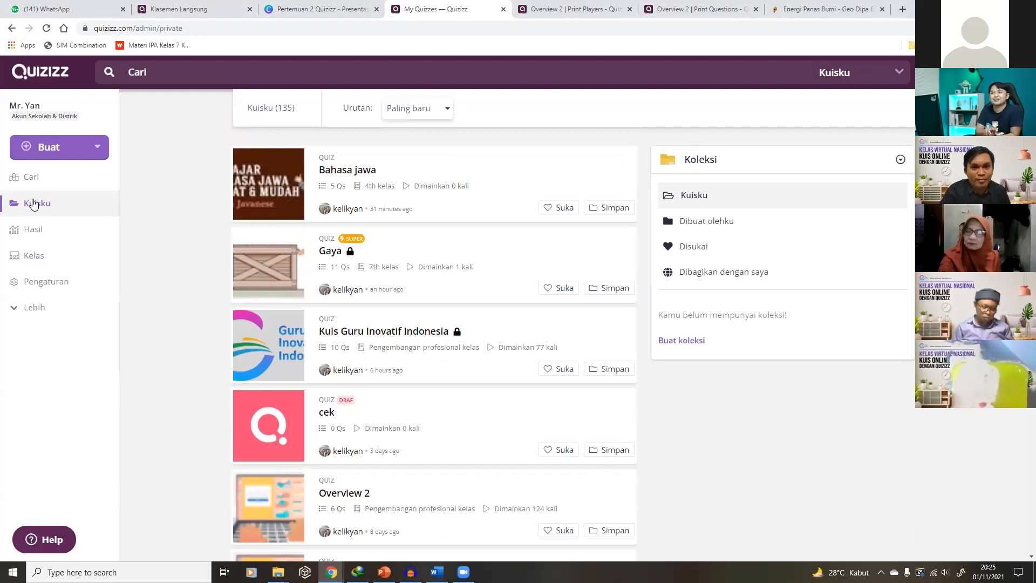
Assign Gaya as homework due 8:30 PM on November 16 and get its join code
left_click(351, 250)
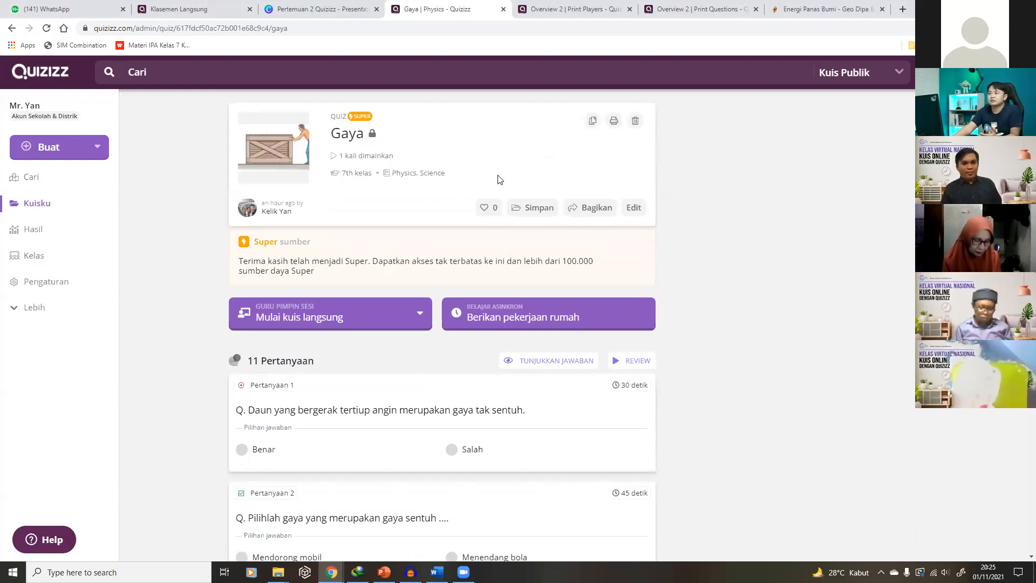
left_click(513, 314)
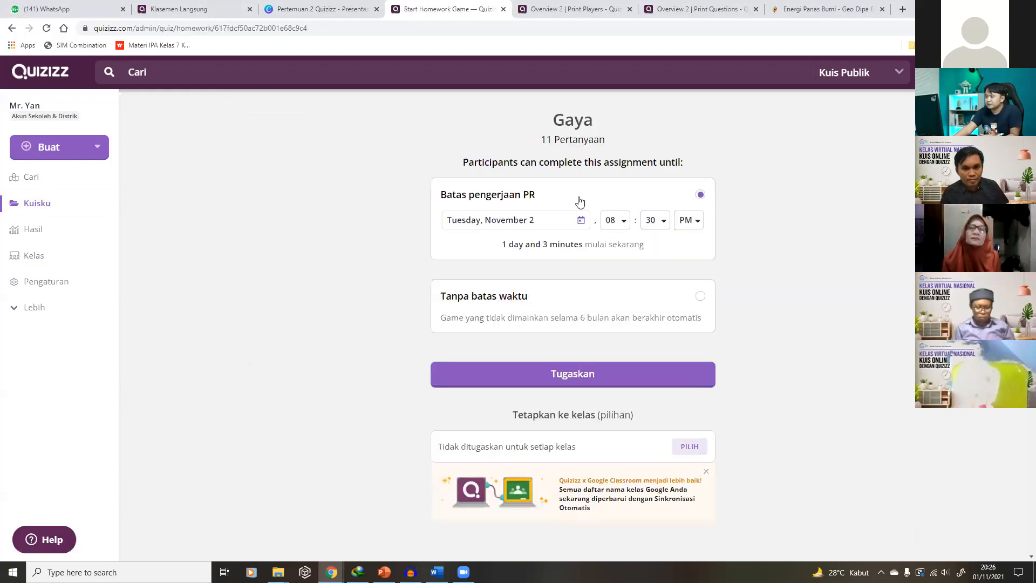
left_click(36, 208)
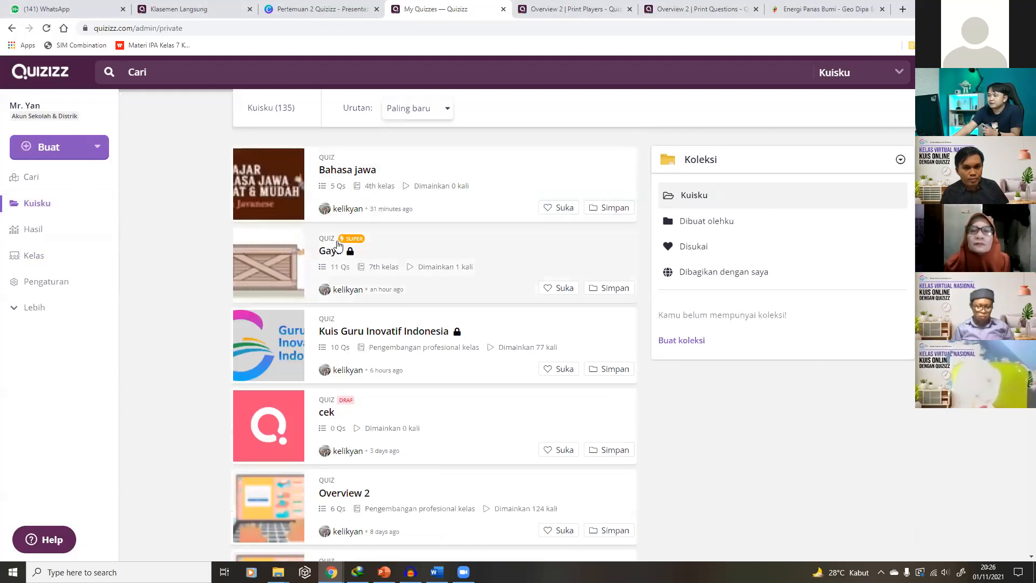
left_click(334, 251)
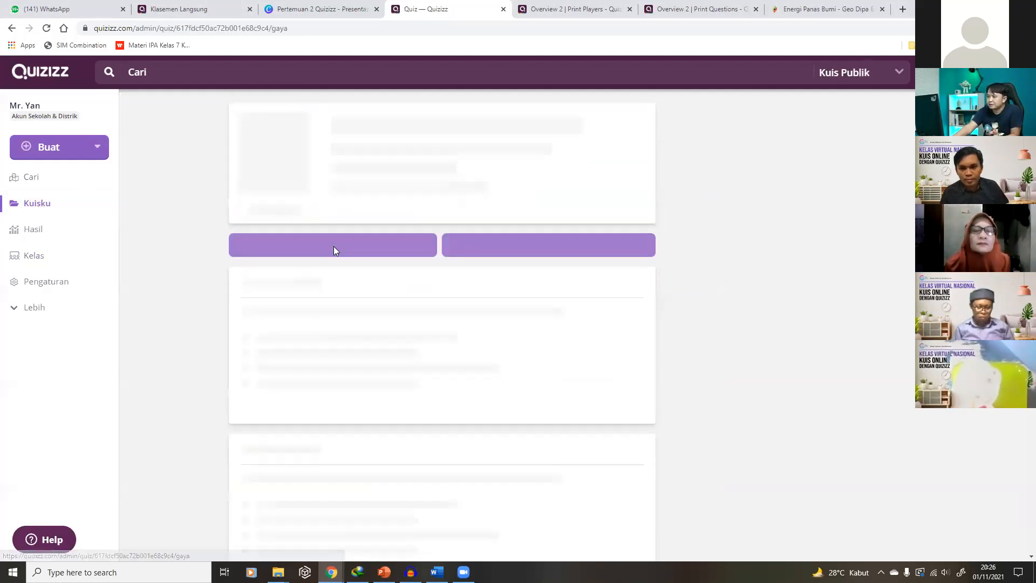
left_click(489, 316)
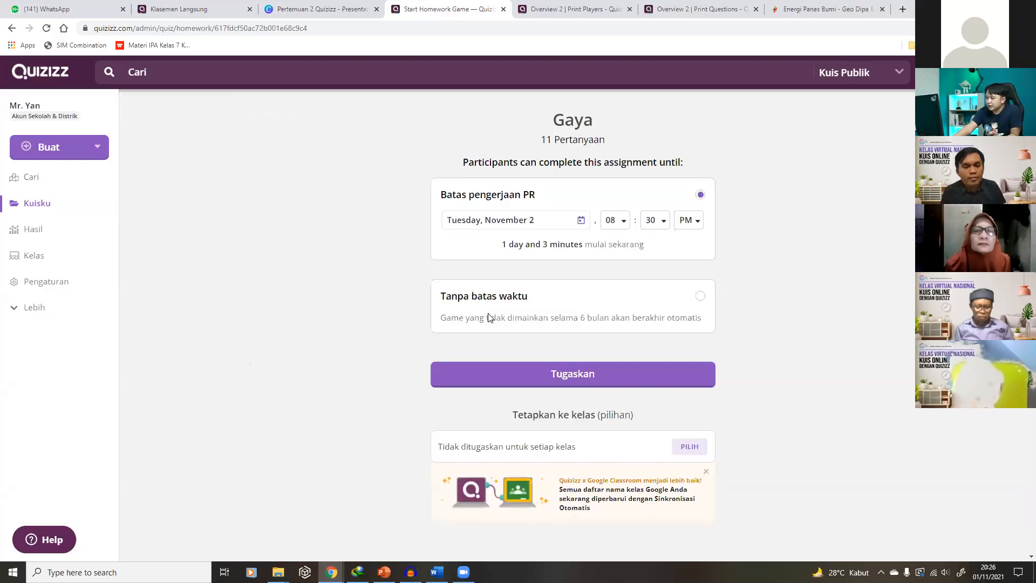
left_click(581, 220)
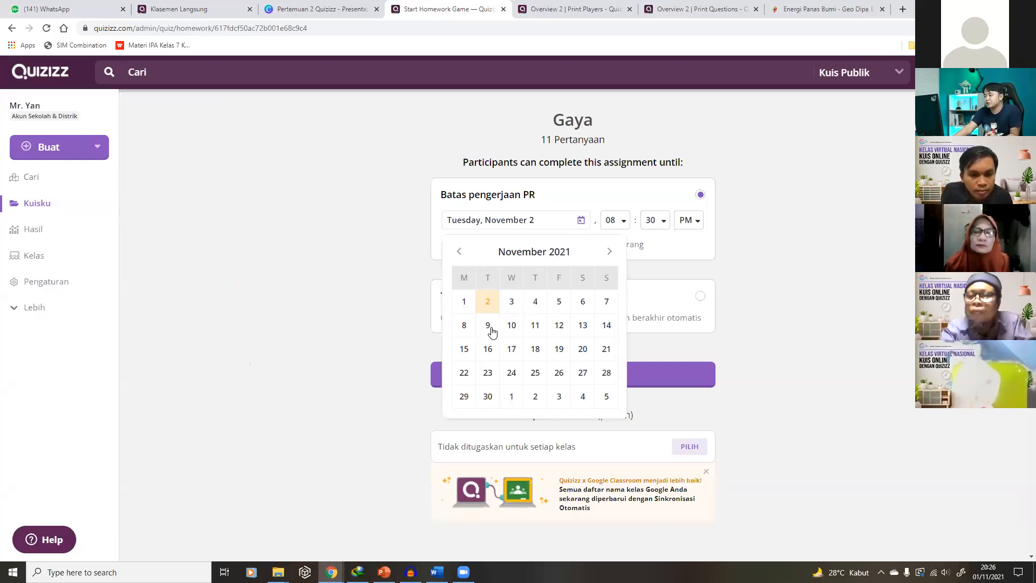
left_click(489, 349)
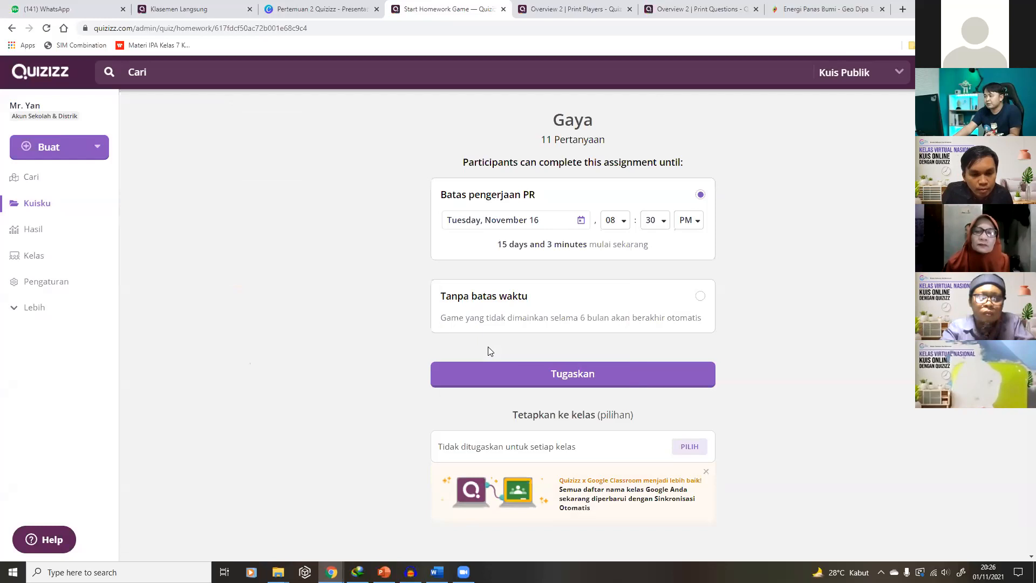
left_click(604, 373)
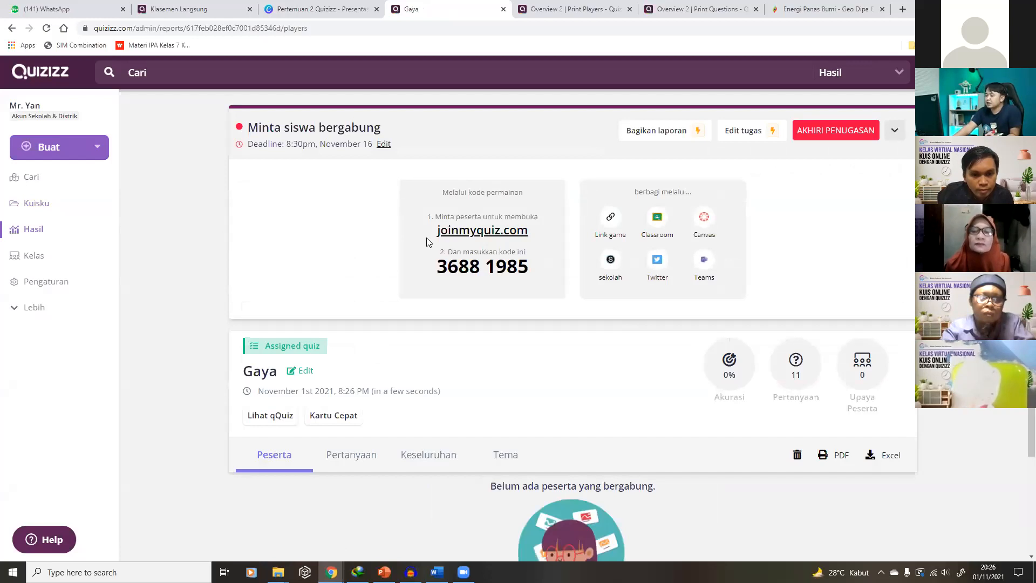
Copy the Gaya homework game link and return to the My Quizzes library
left_click(614, 217)
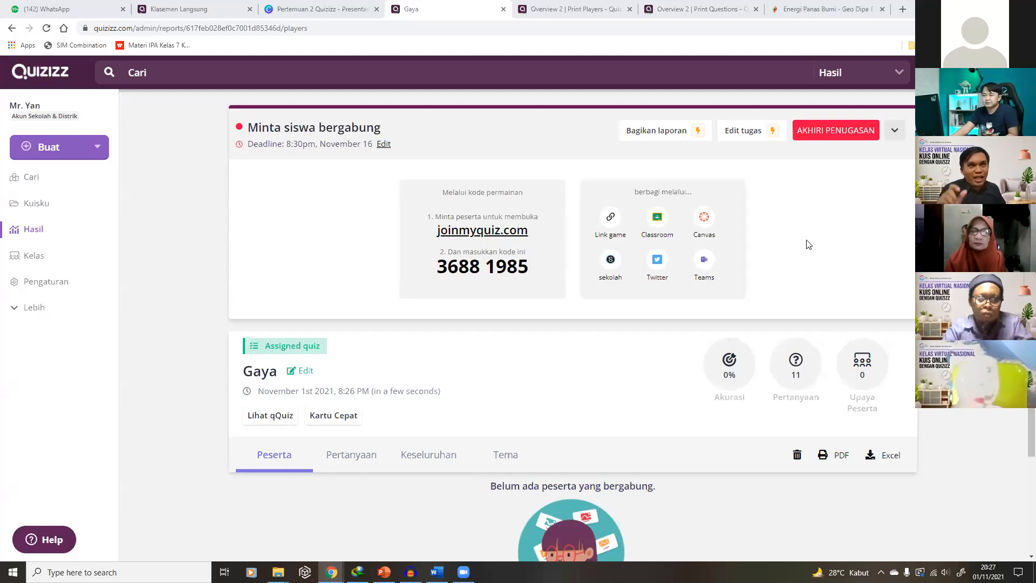
left_click(34, 208)
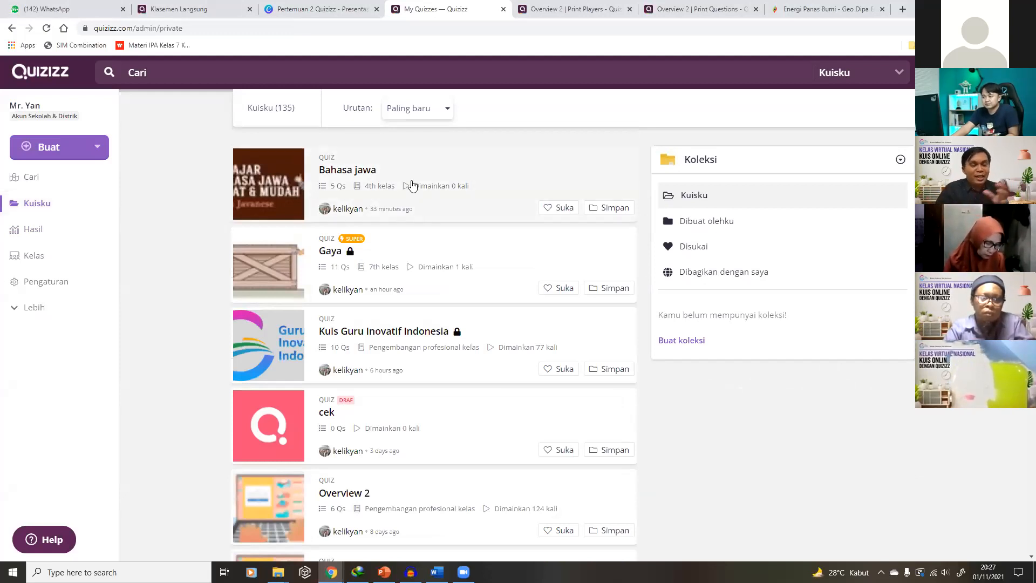
Start a second homework assignment for the Gaya quiz with a November 9 deadline
left_click(403, 254)
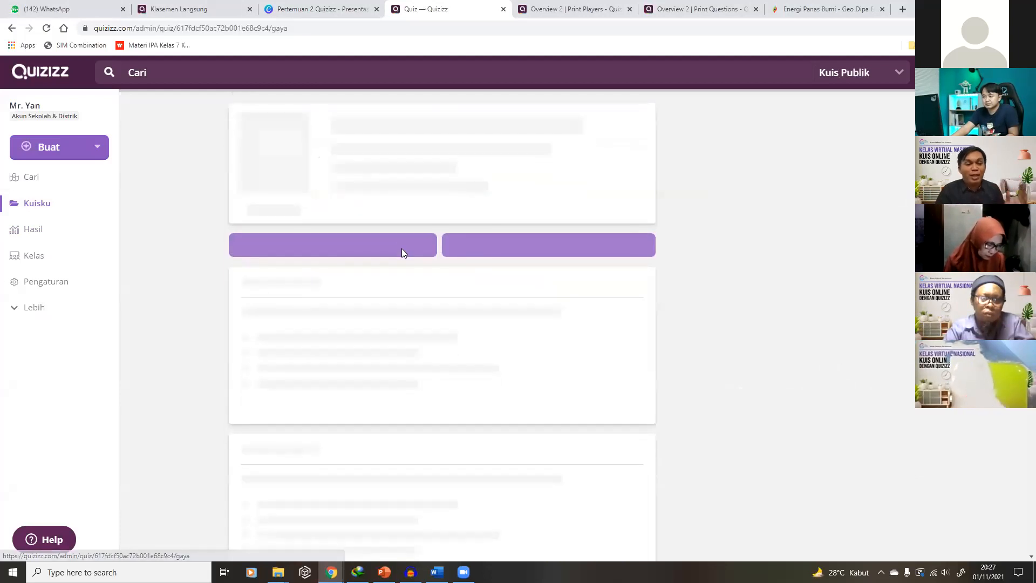
left_click(489, 320)
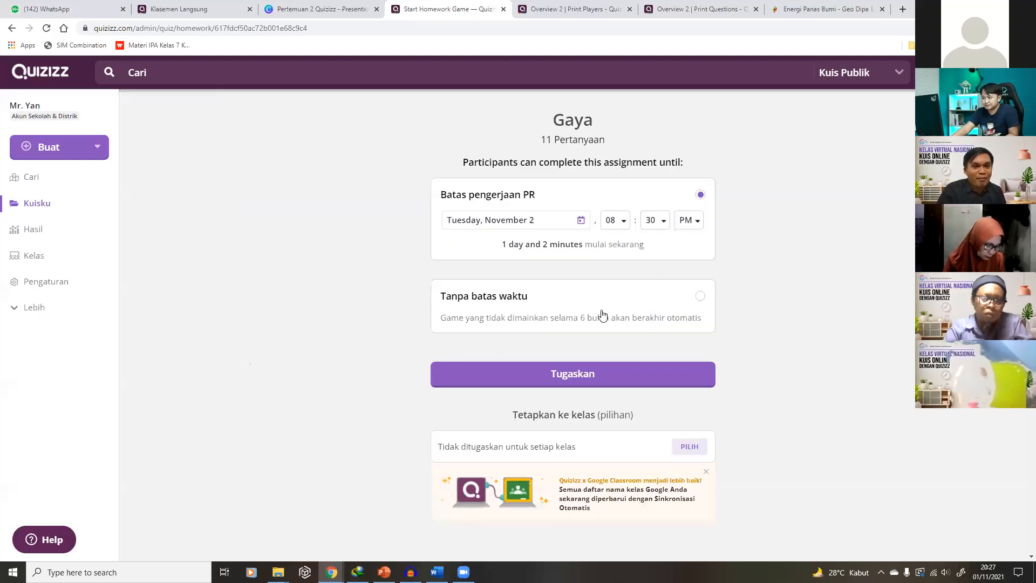
scroll(615, 315, "down", 2)
scroll(628, 315, "down", 6)
scroll(626, 315, "down", 2)
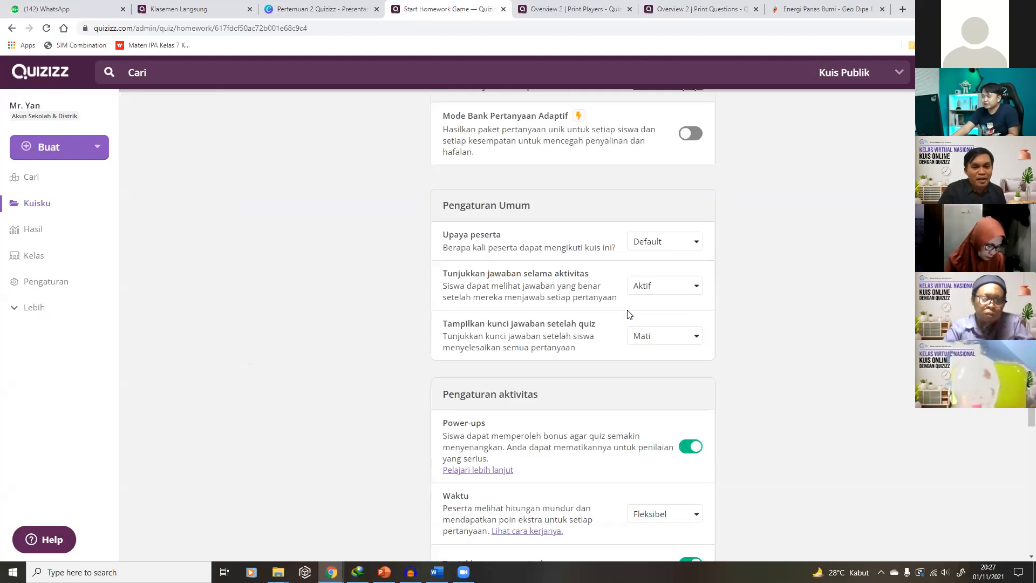
left_click(650, 244)
scroll(701, 254, "up", 6)
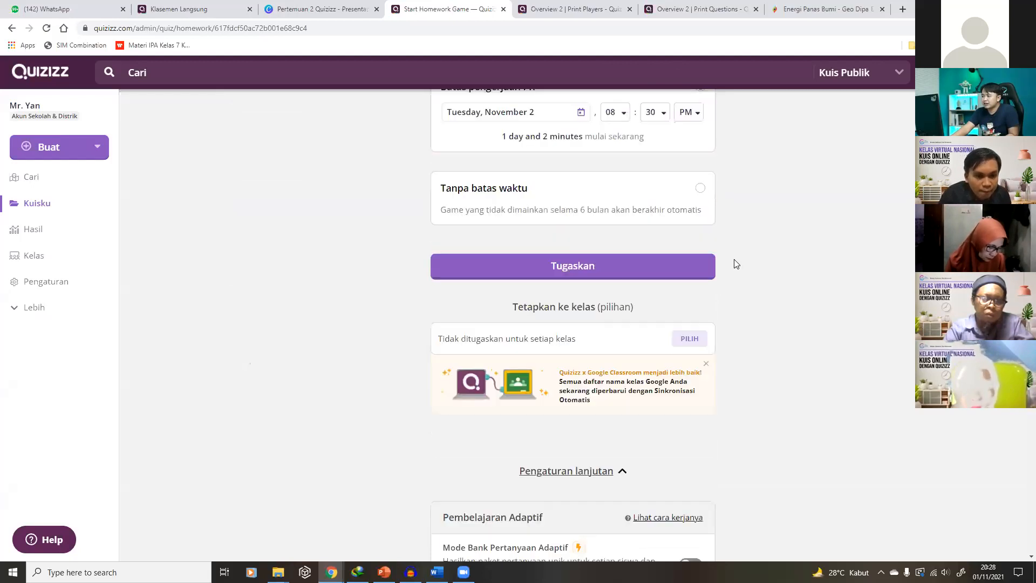
scroll(604, 210, "up", 2)
left_click(579, 219)
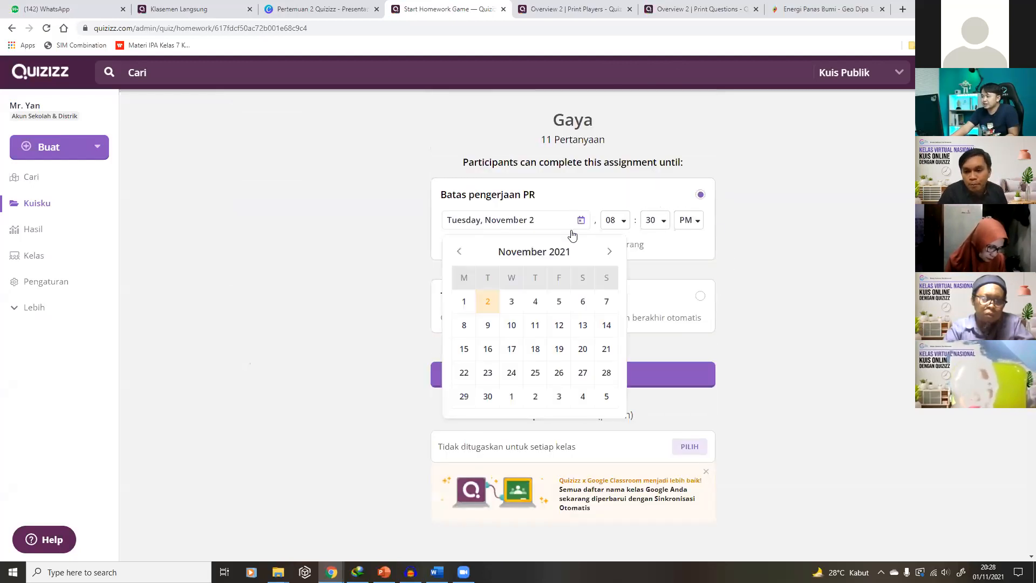
left_click(486, 326)
Under Pengaturan lanjutan, set Upaya peserta to 5 attempts per participant
scroll(606, 314, "down", 10)
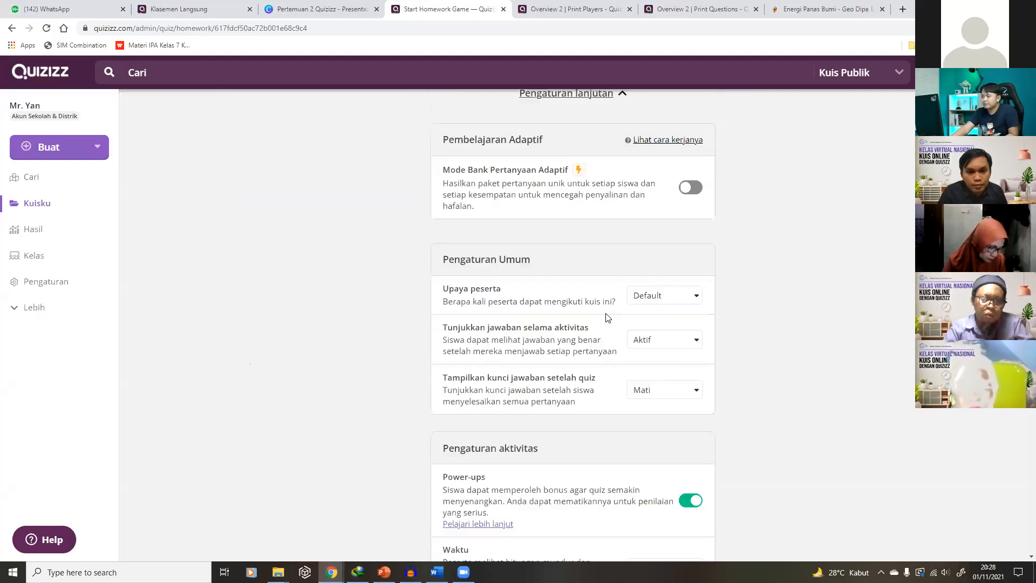
left_click(676, 191)
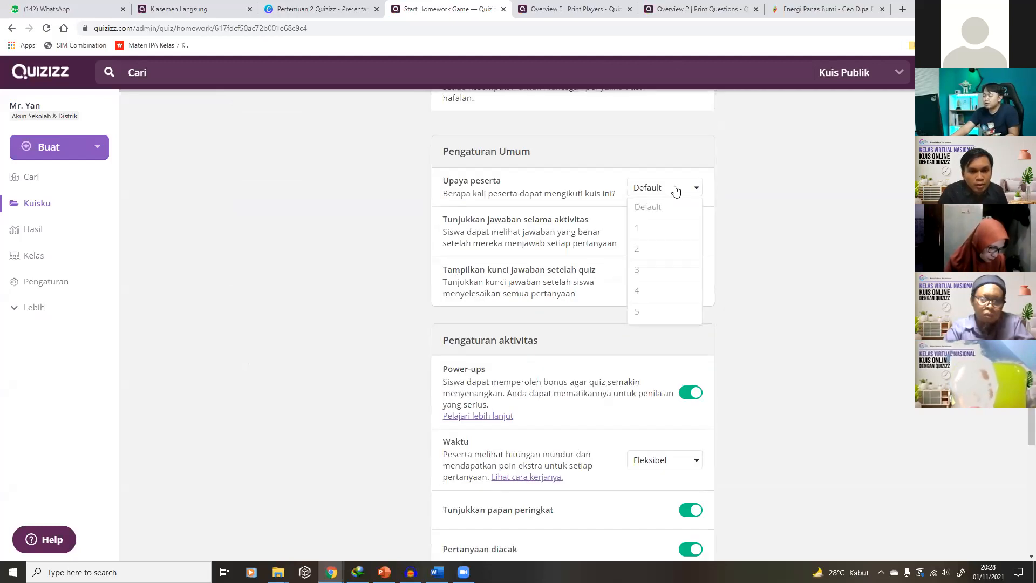
left_click(675, 193)
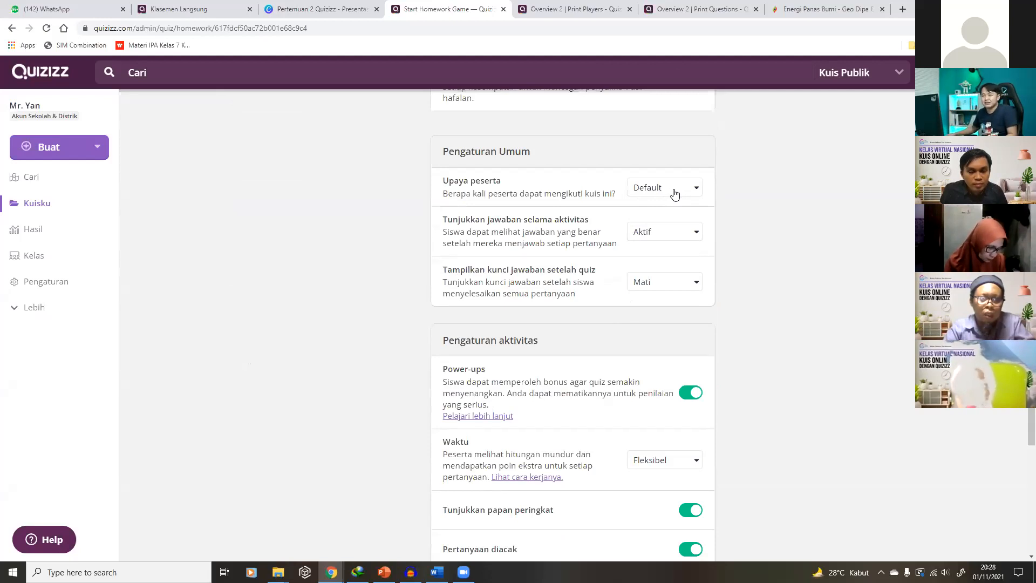
left_click(674, 193)
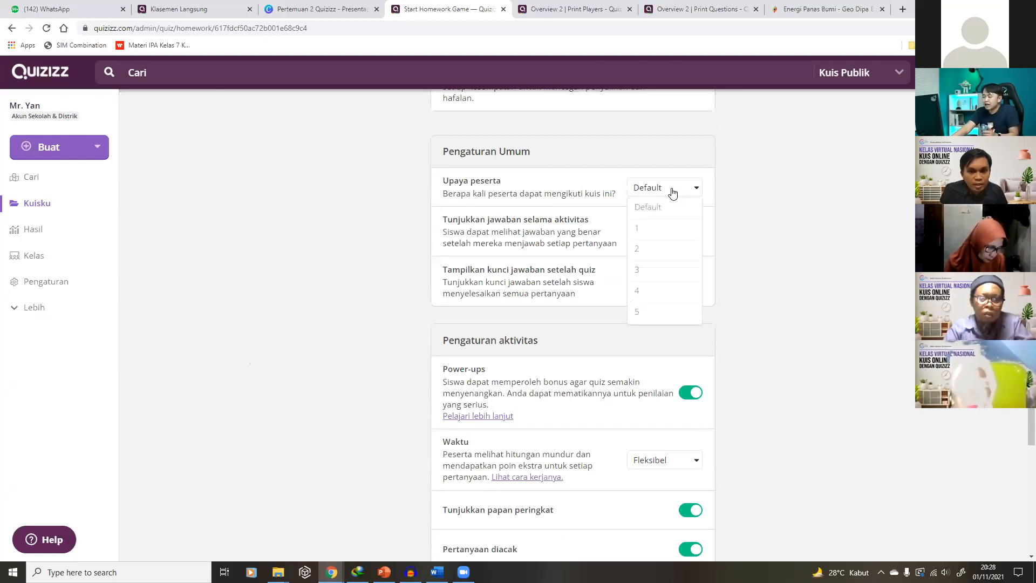
left_click(668, 316)
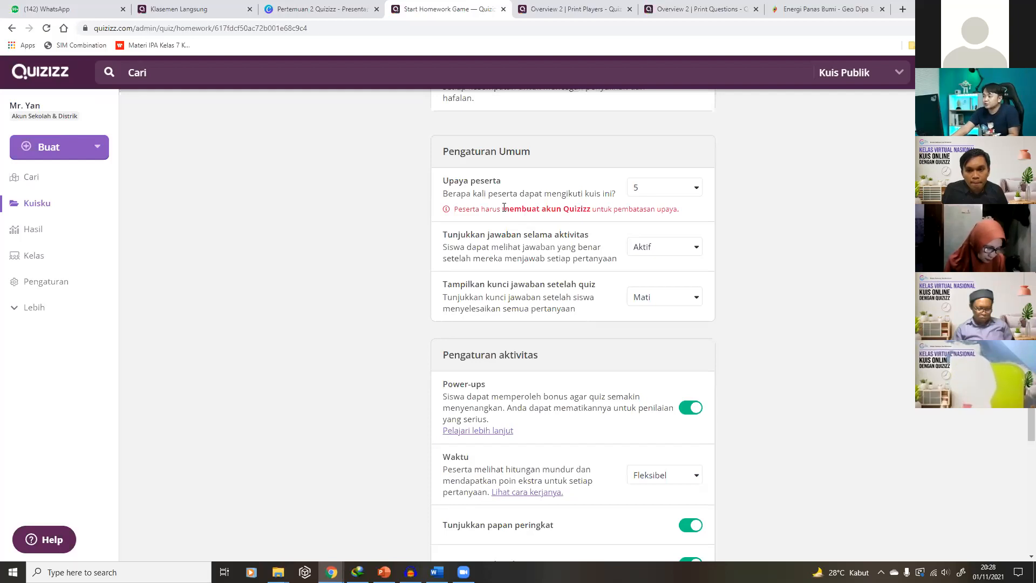
left_click_drag(503, 209, 591, 209)
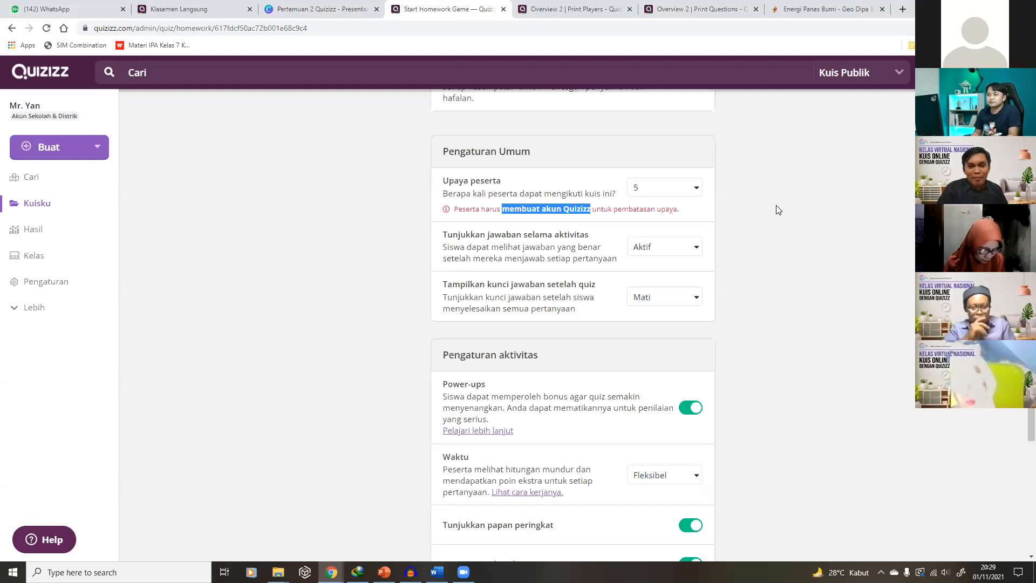
scroll(778, 210, "up", 8)
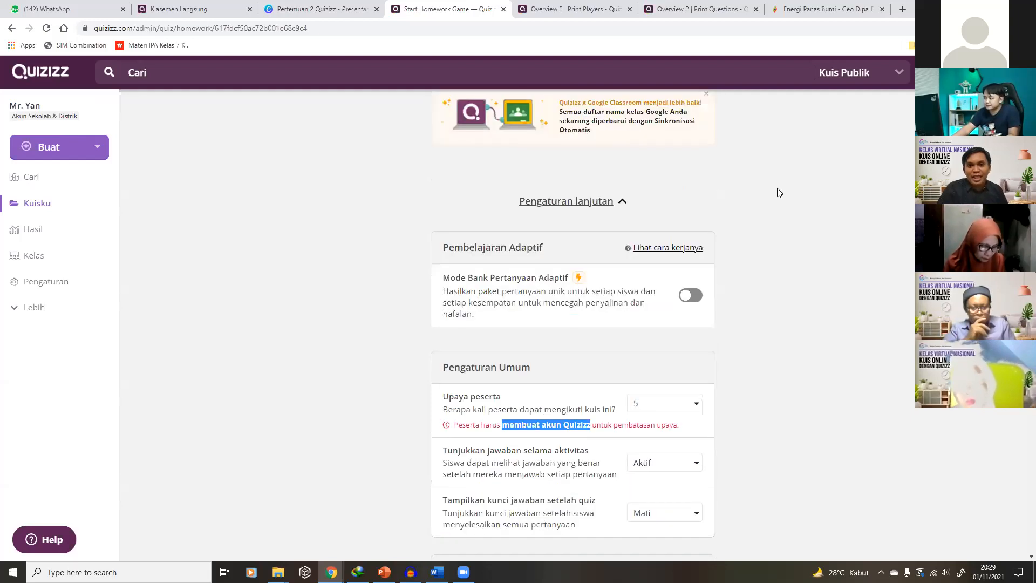
scroll(776, 229, "up", 3)
scroll(776, 231, "down", 1)
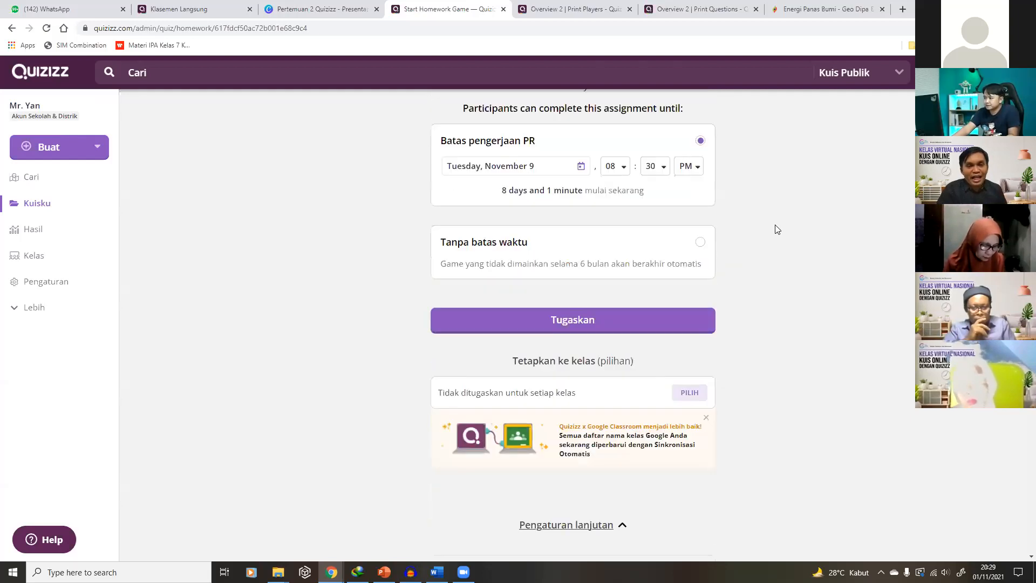
scroll(758, 232, "down", 8)
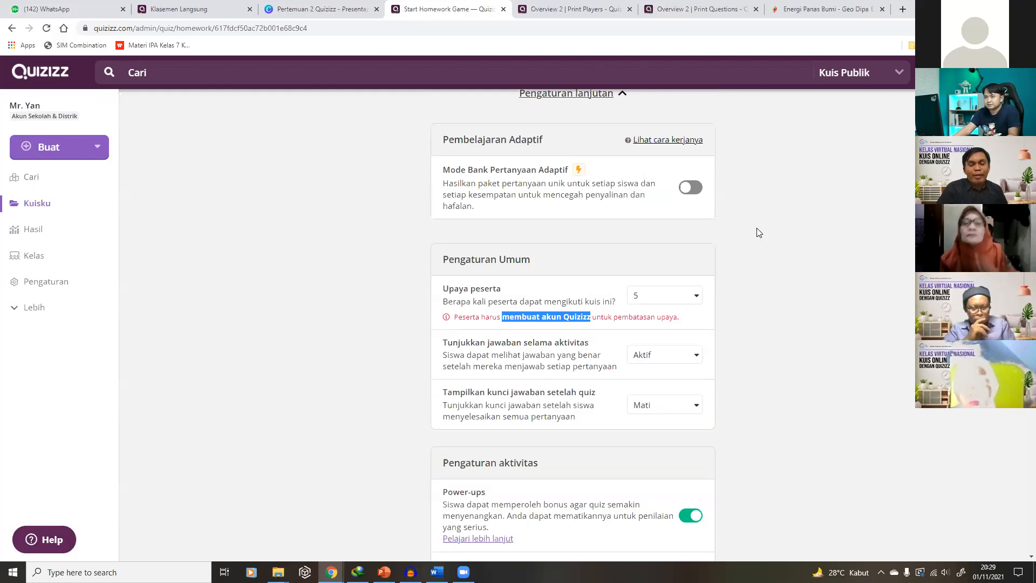
scroll(759, 232, "down", 4)
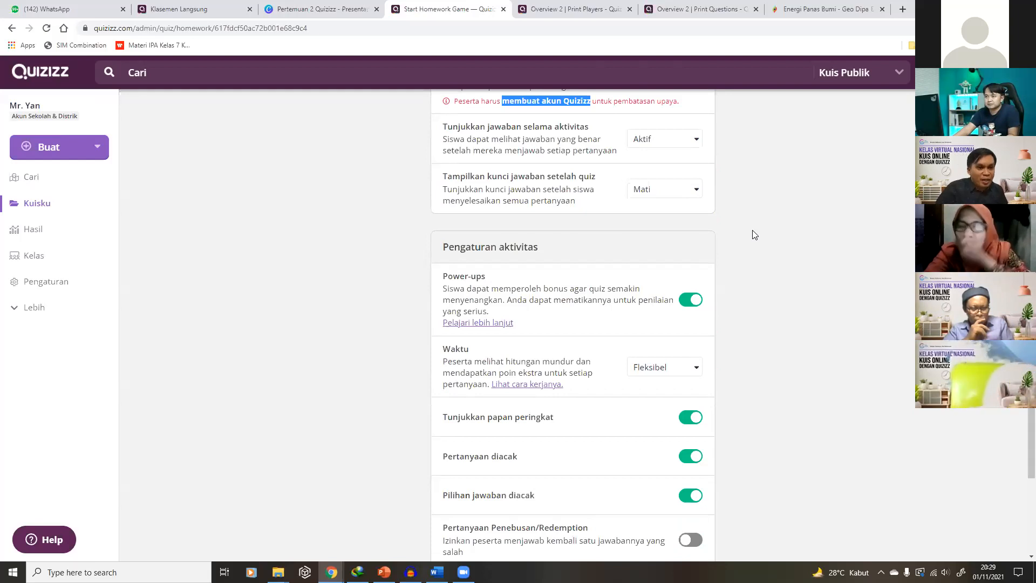
left_click(533, 61)
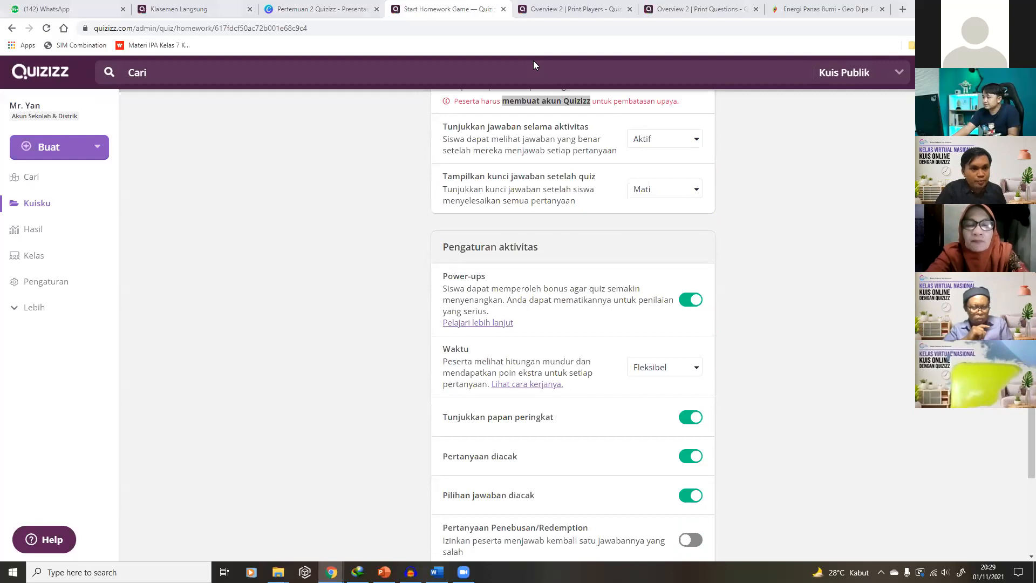